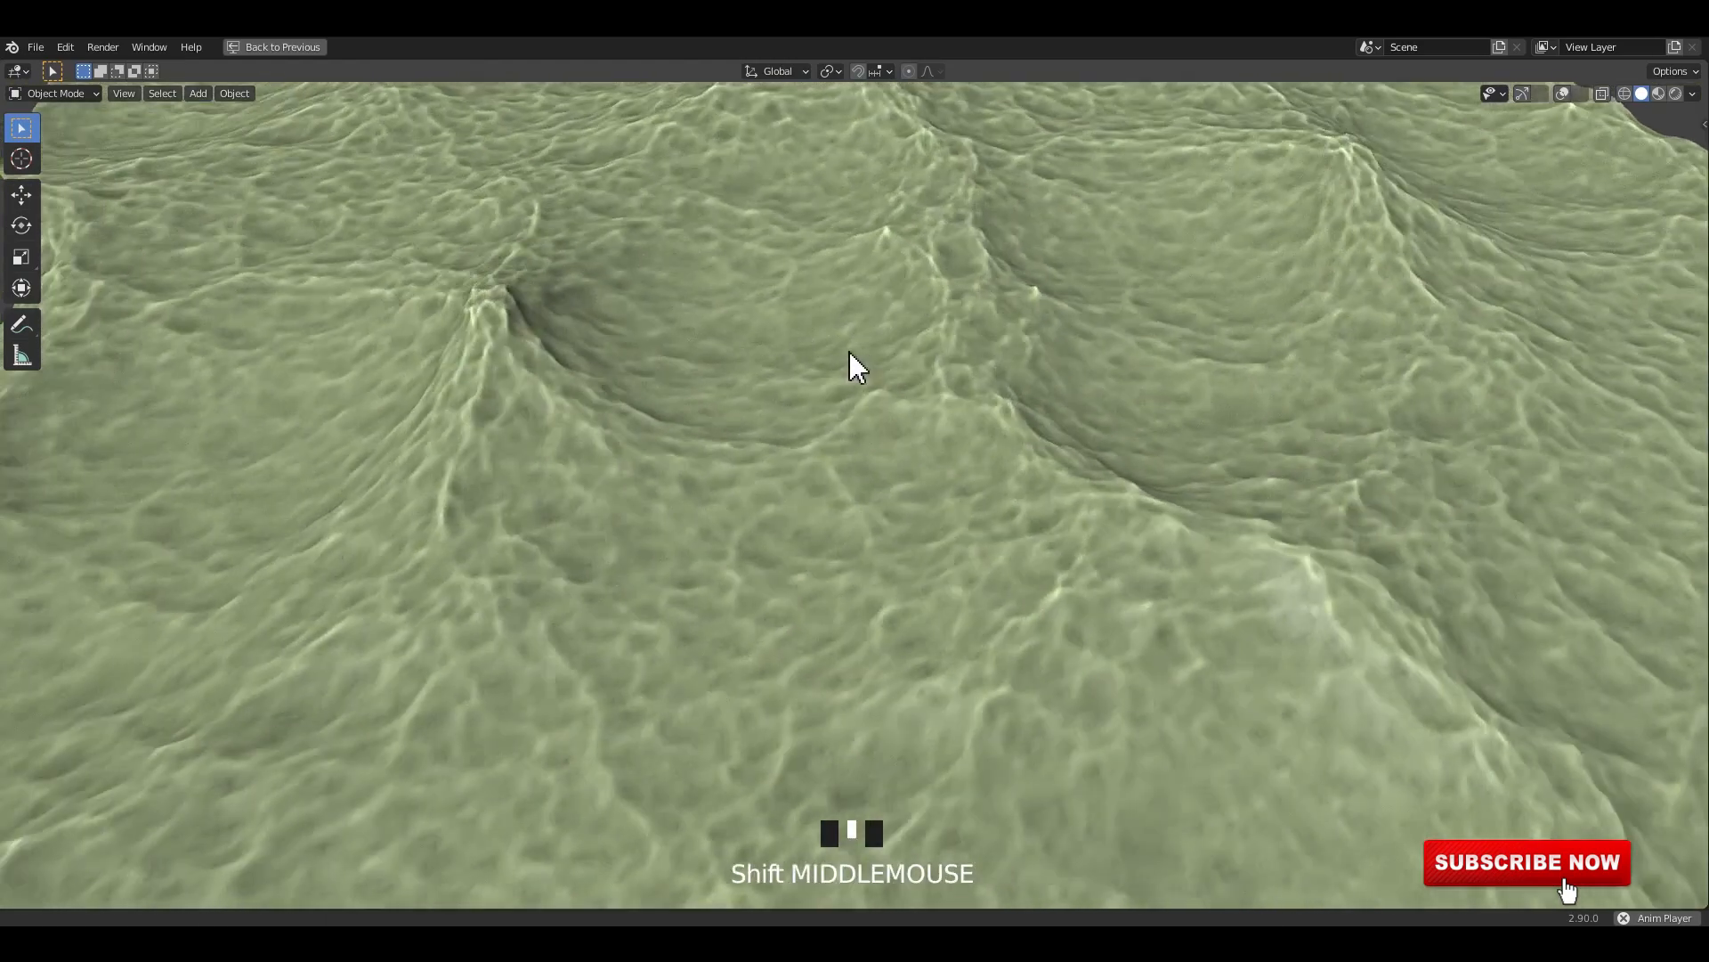
Step: Inspect the finished ocean in material preview and rendered shading, and pause its playback
shift+middle_drag(1213, 277, 1195, 274)
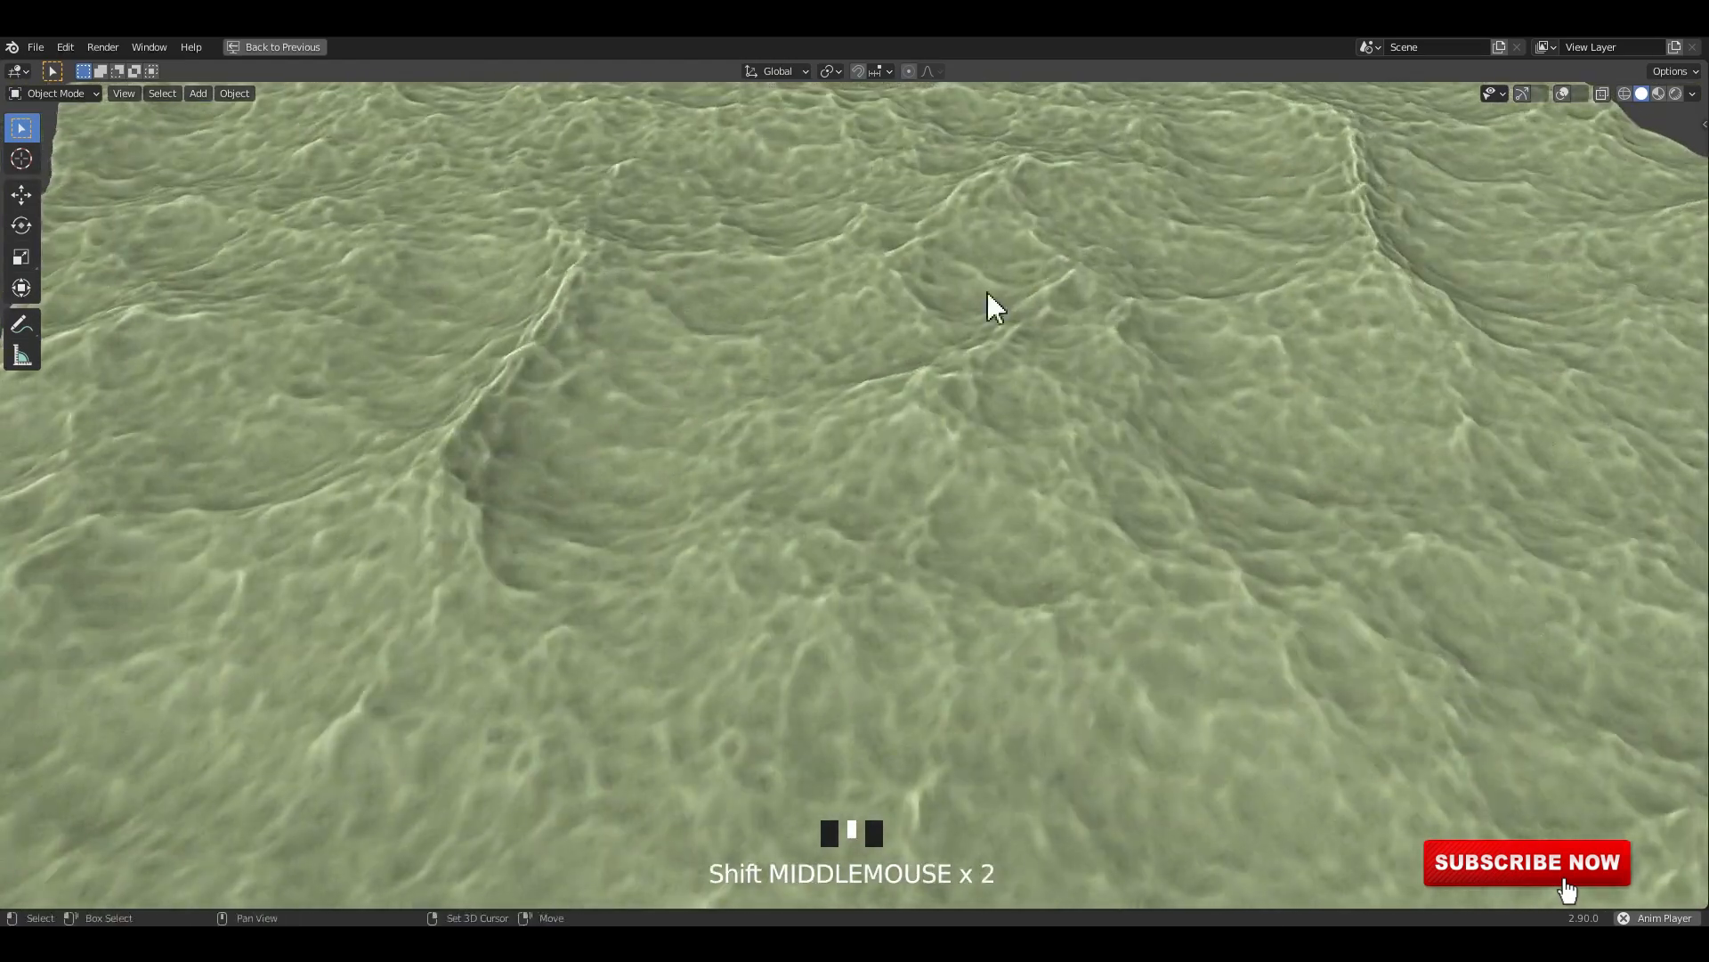
click(1658, 95)
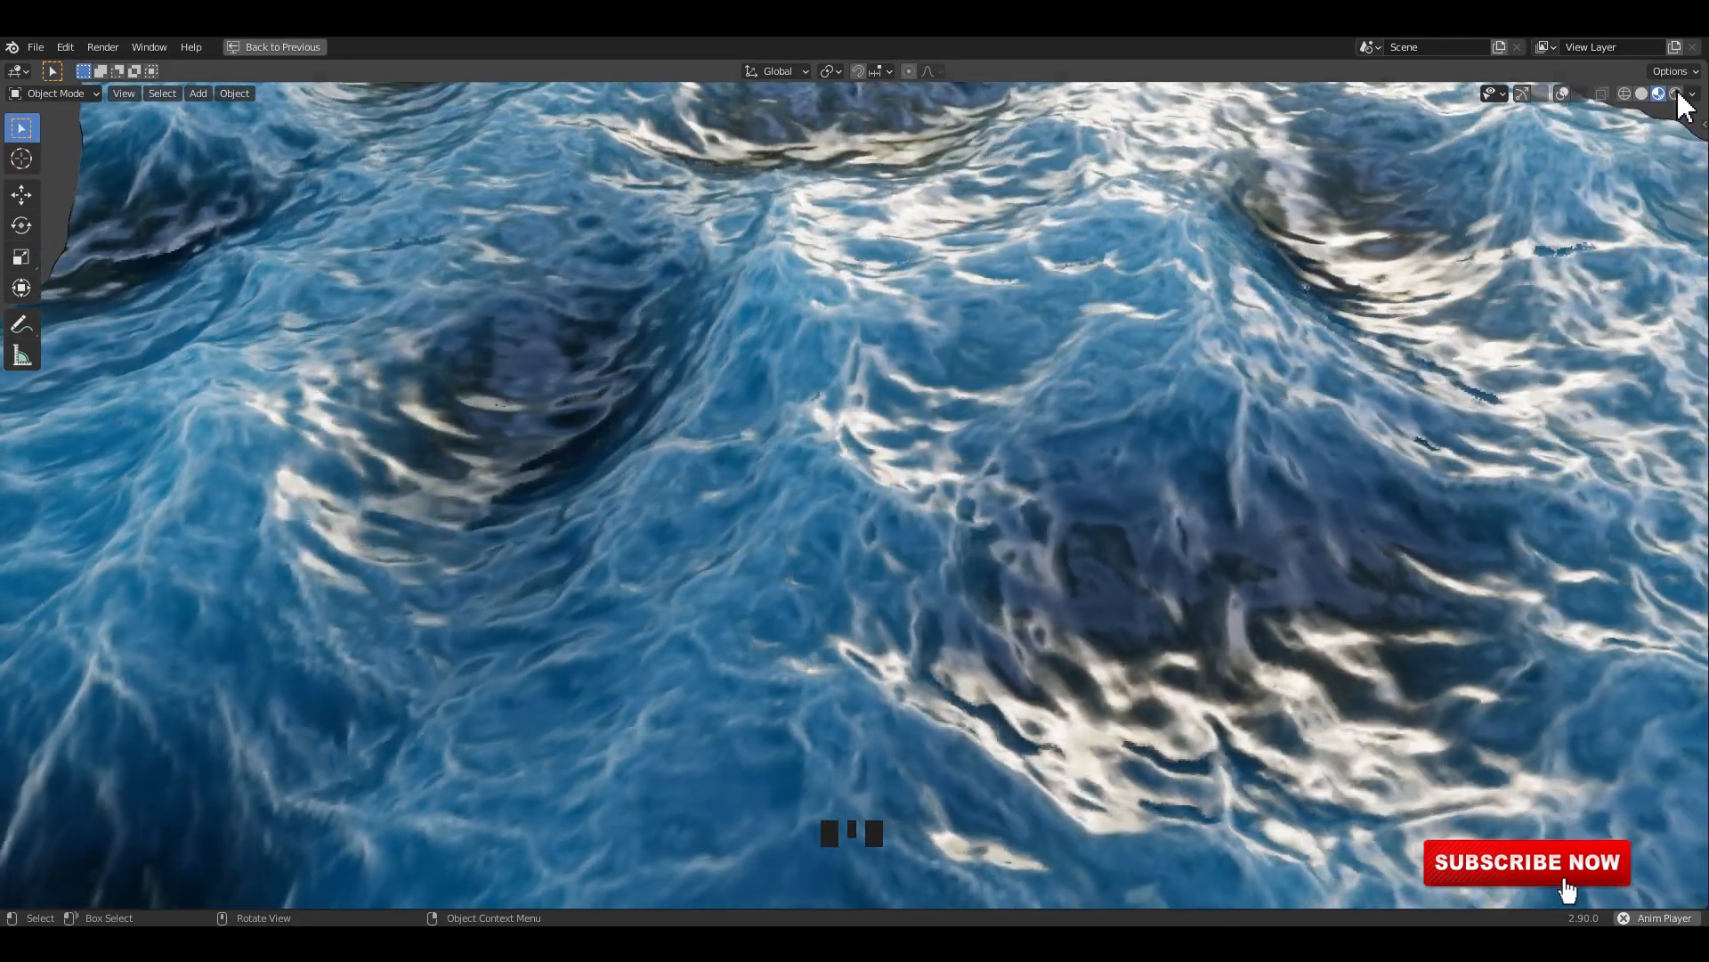
click(1675, 93)
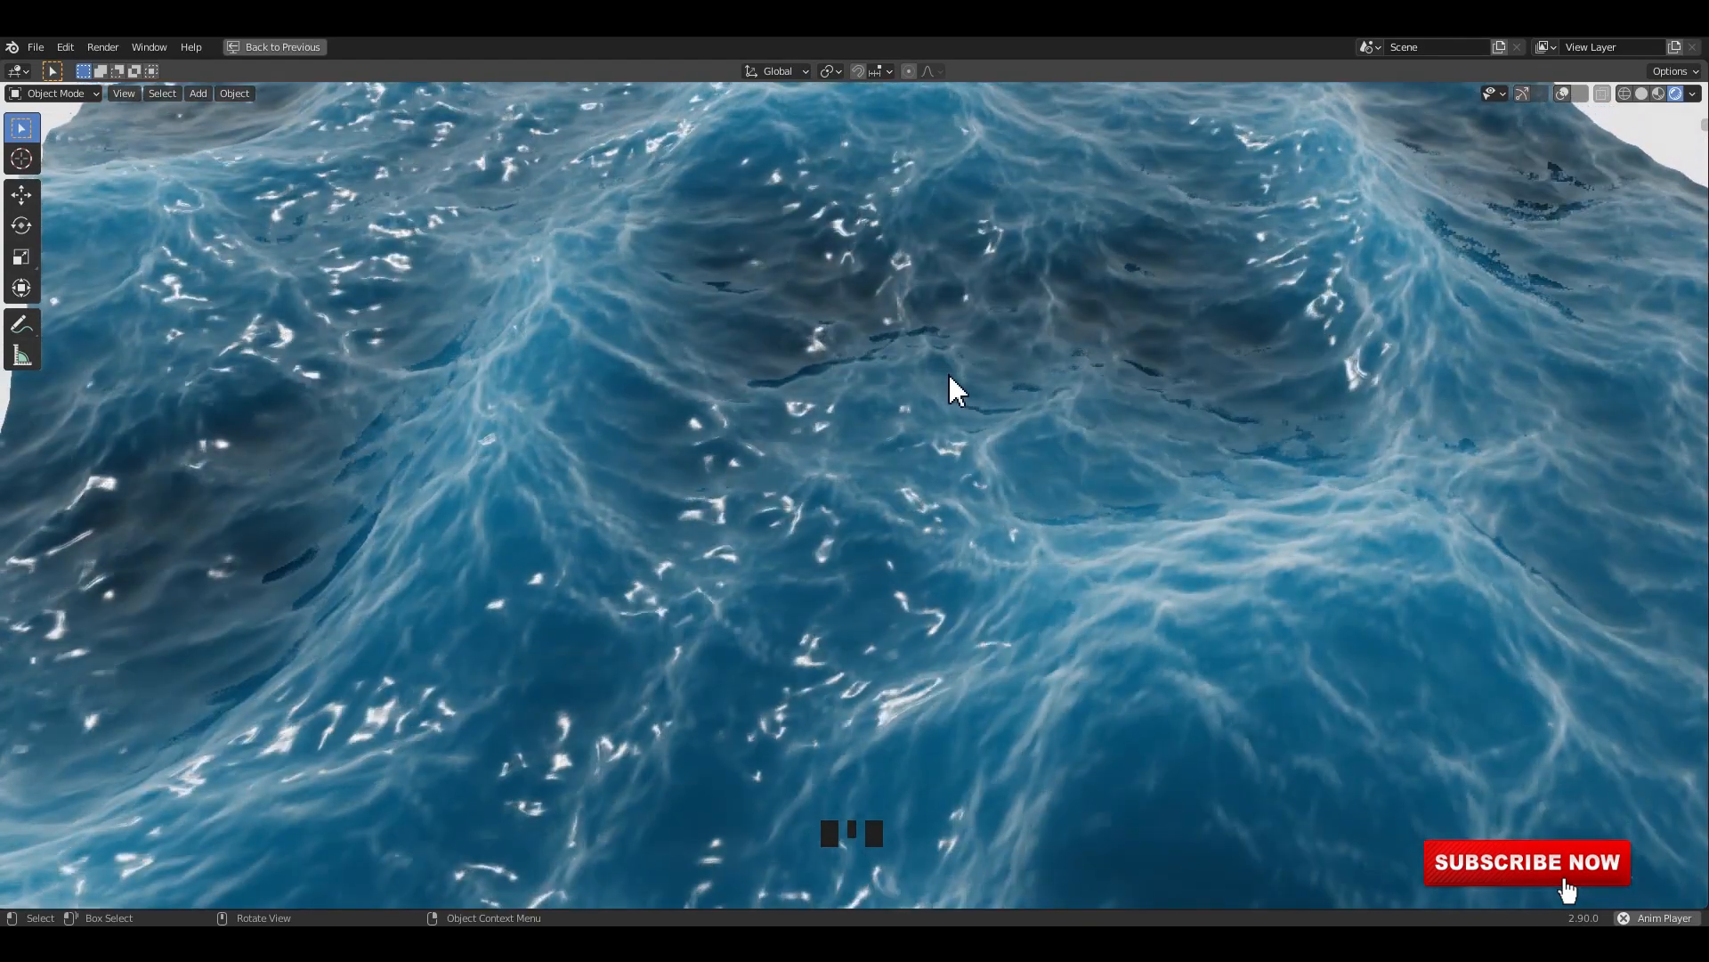
key(ctrl+space)
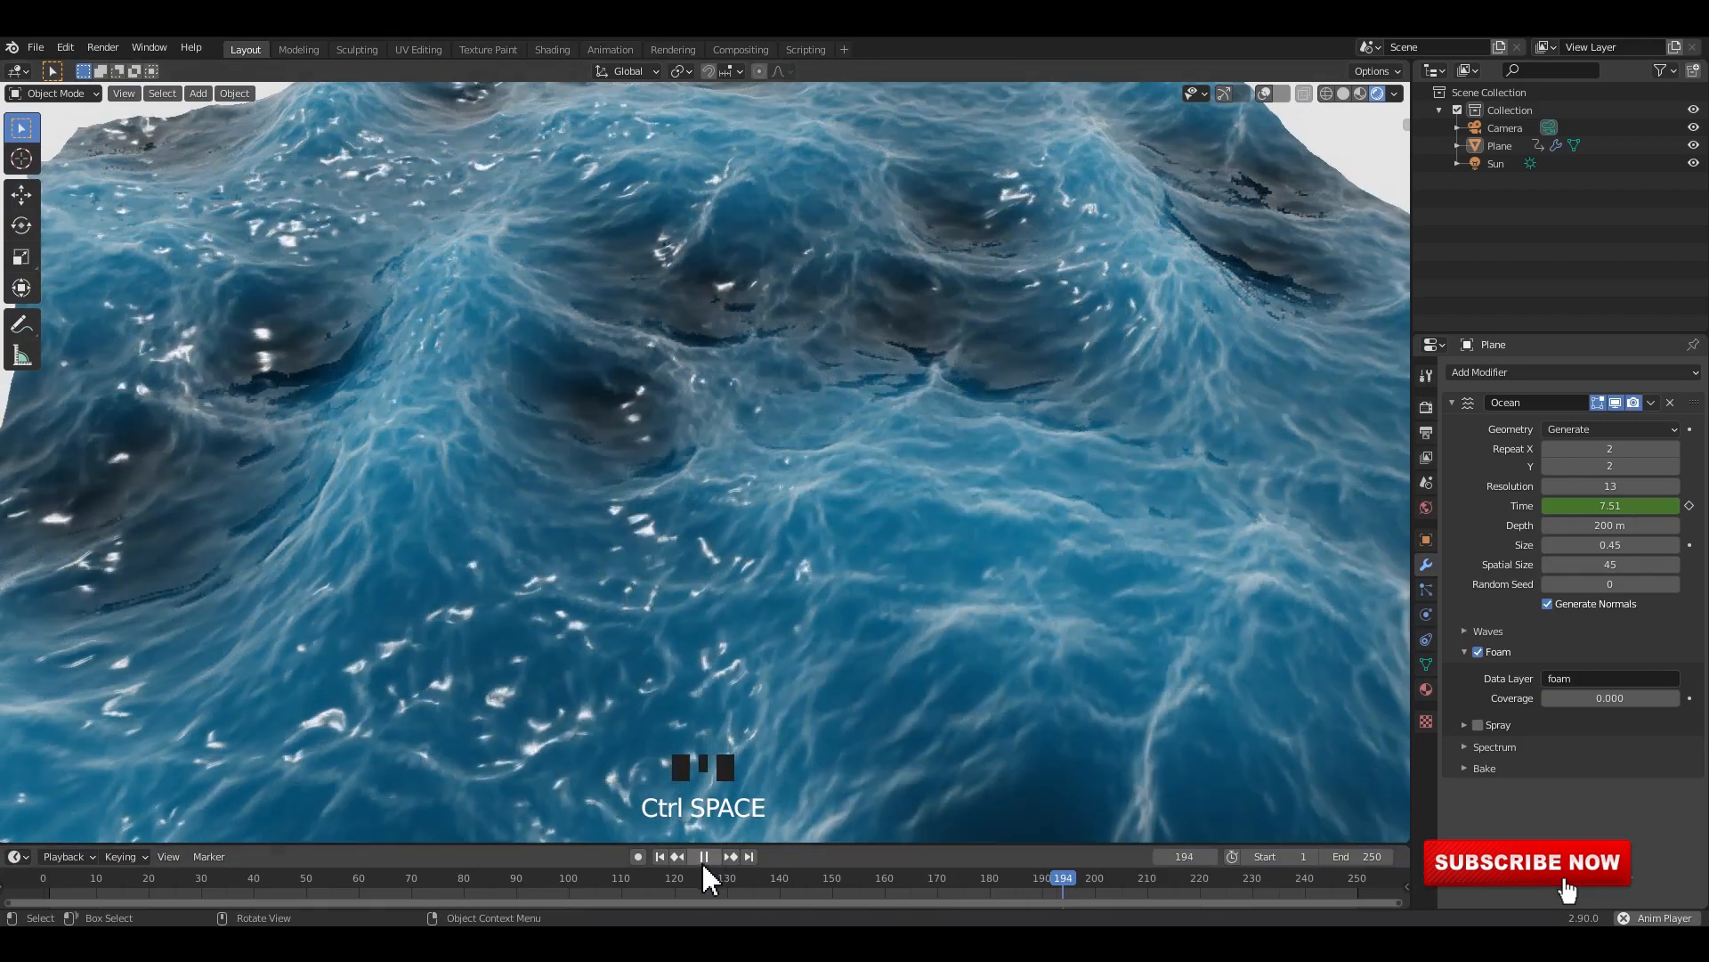
click(703, 855)
Step: Set the Ocean modifier's Repeat X and Y to 3 and check the moving waves through the camera
scroll(712, 440, down, 3)
middle_drag(685, 450, 649, 446)
scroll(854, 496, down, 4)
key(KP_0)
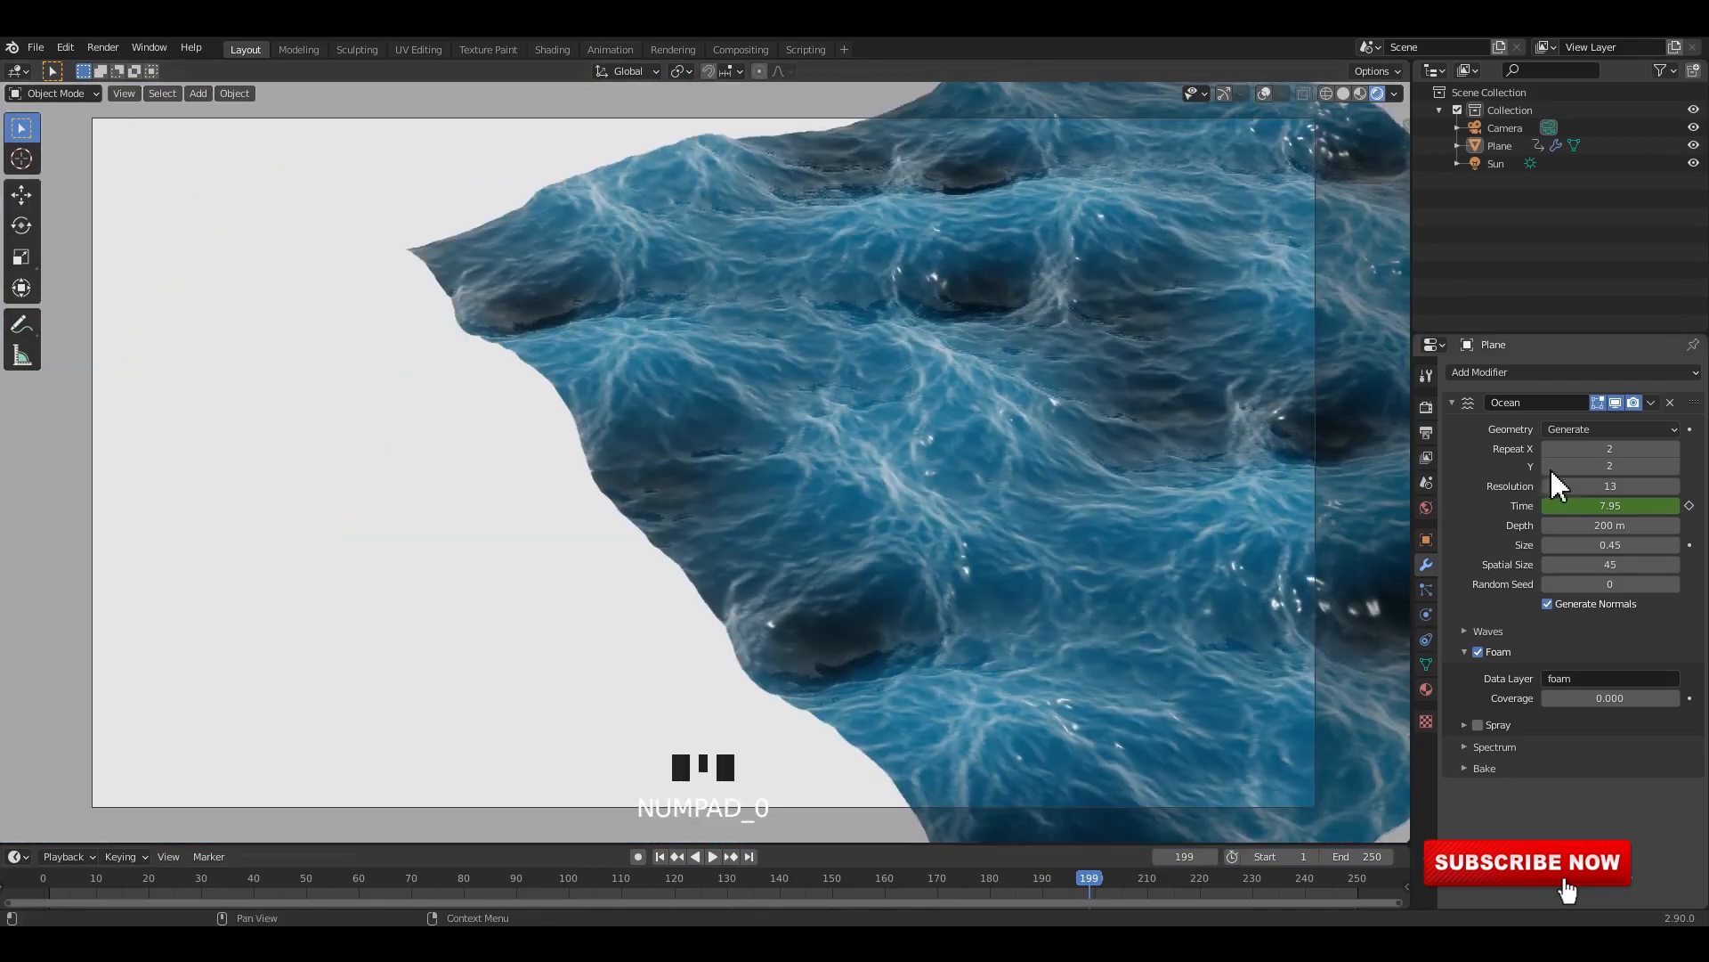
click(1675, 449)
click(1674, 466)
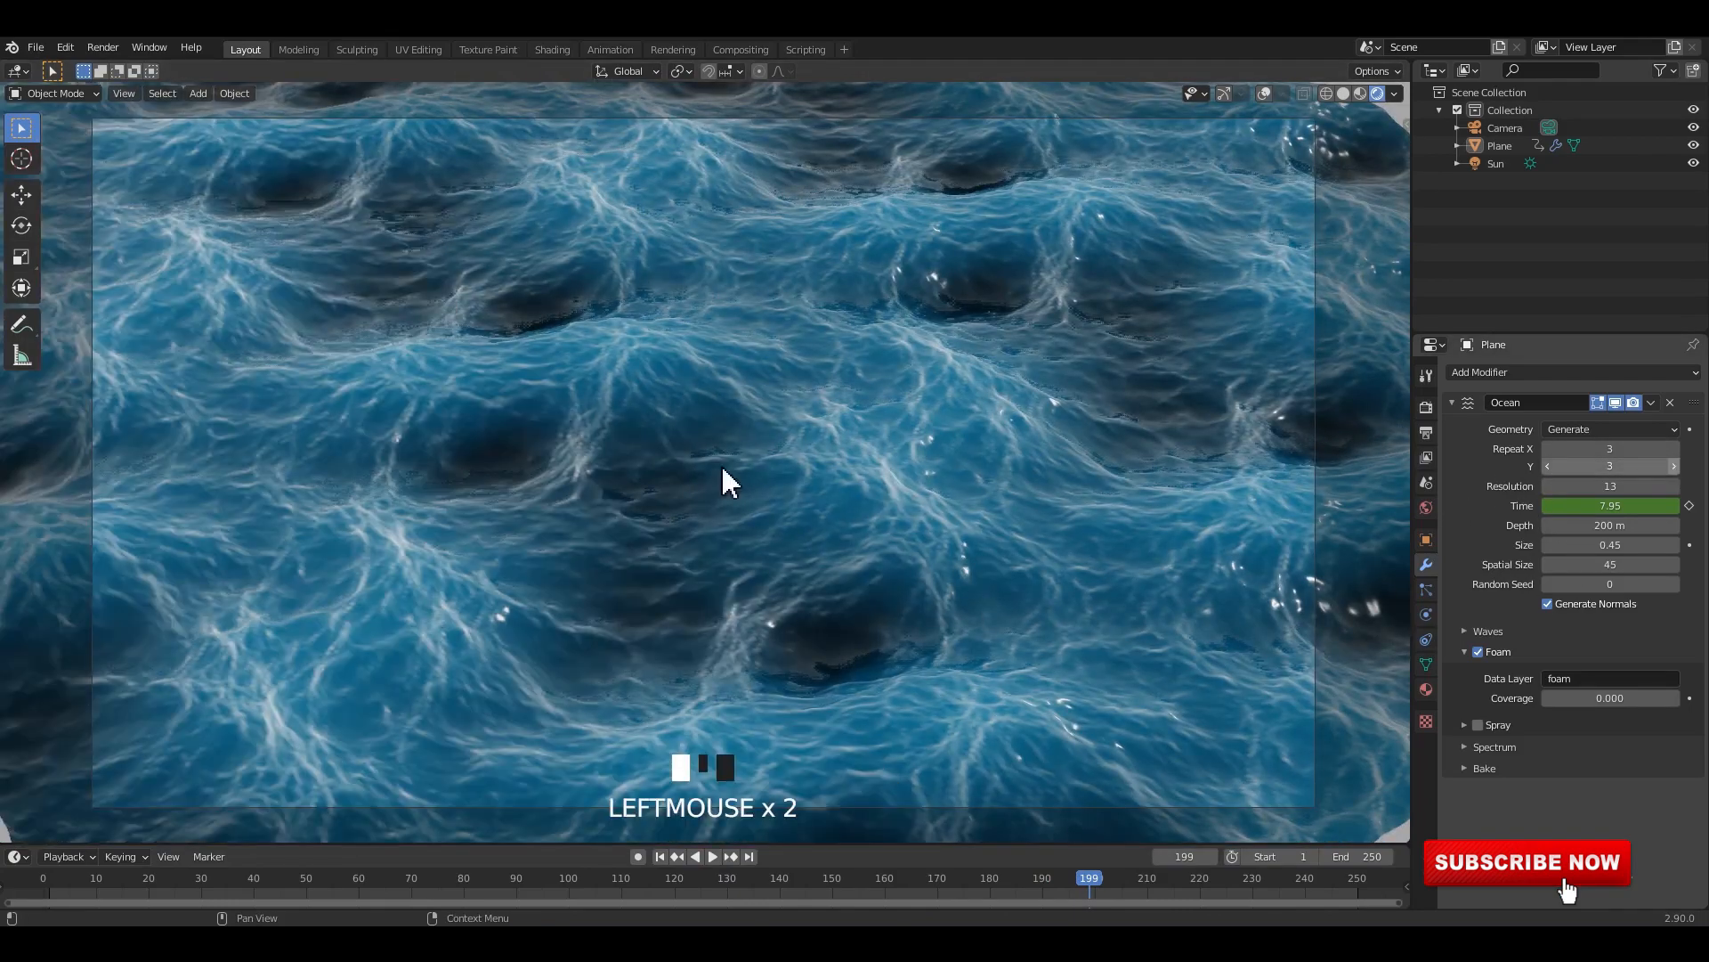
key(space)
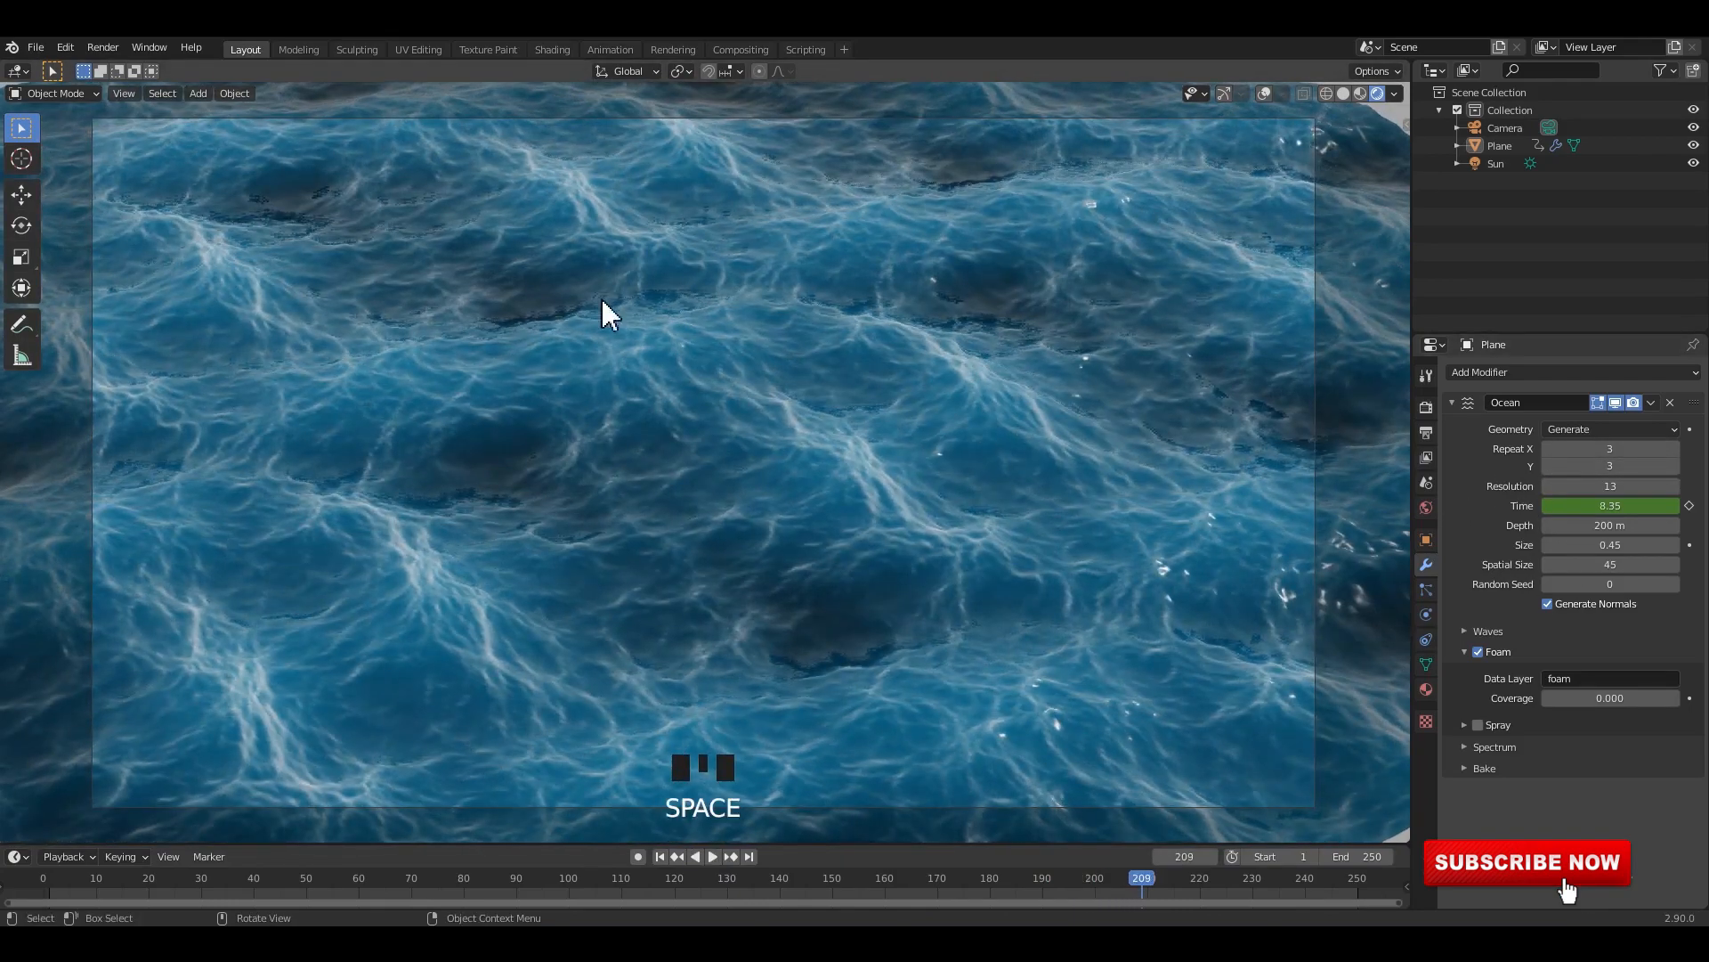
click(1361, 93)
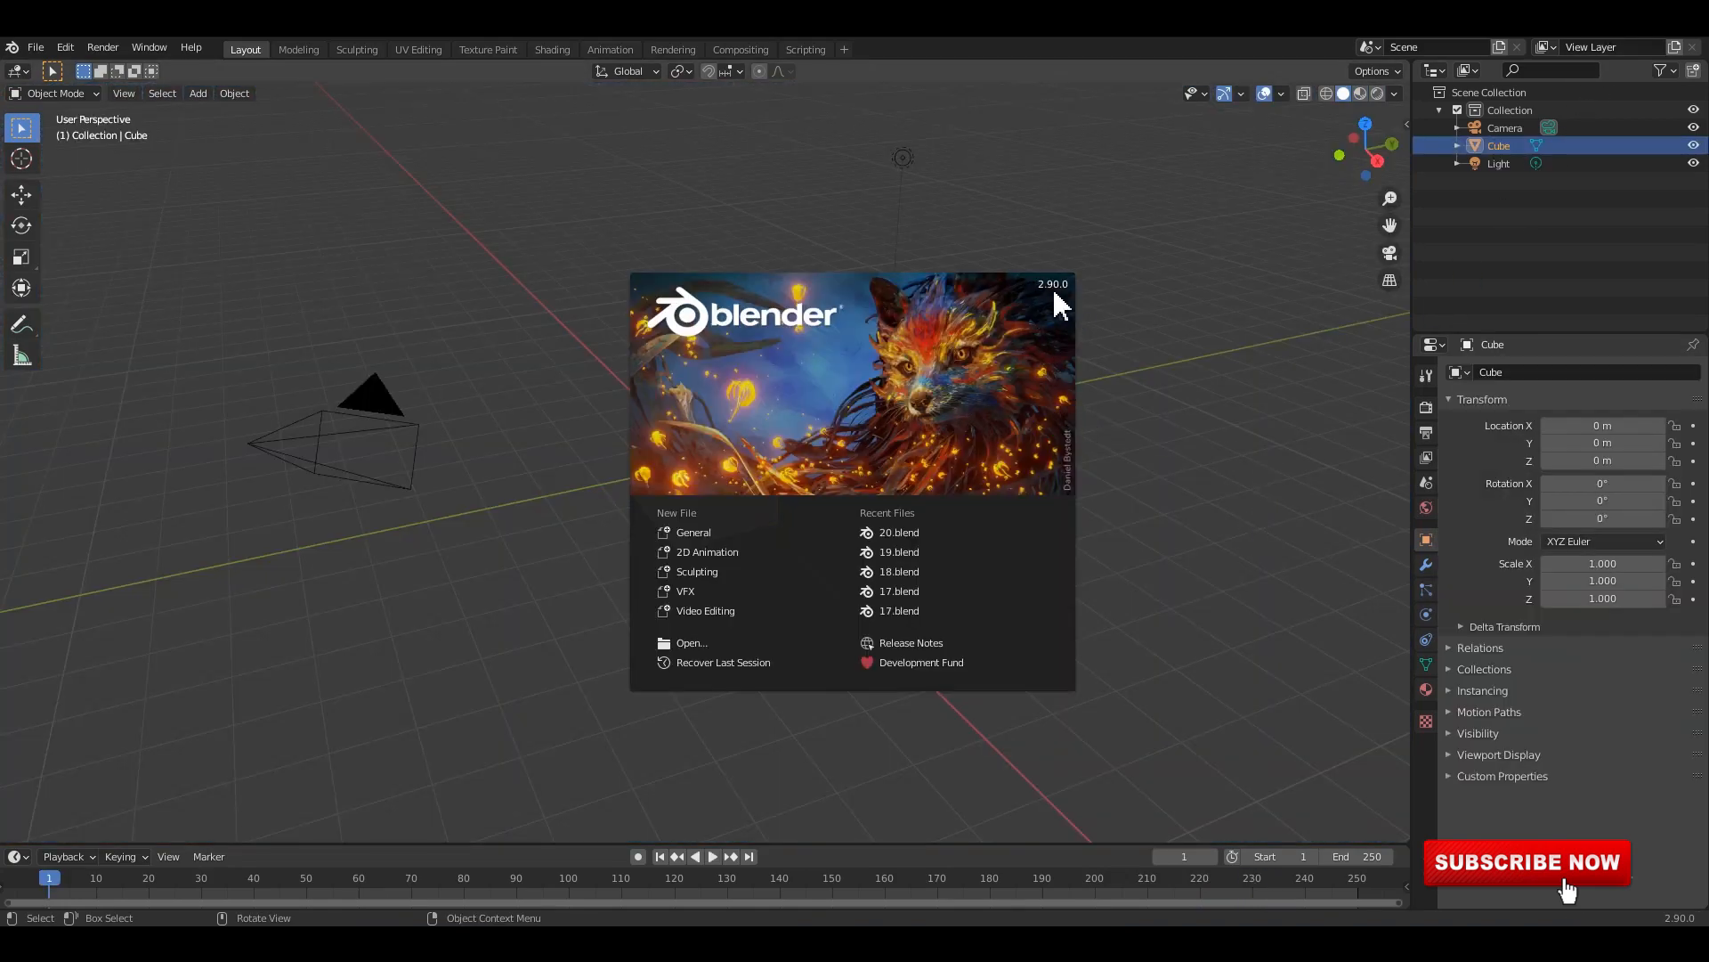
Step: In the new file, set the Shortcut VUr dock to Center and start the shortcut display
click(1209, 383)
middle_drag(976, 362, 1001, 372)
key(n)
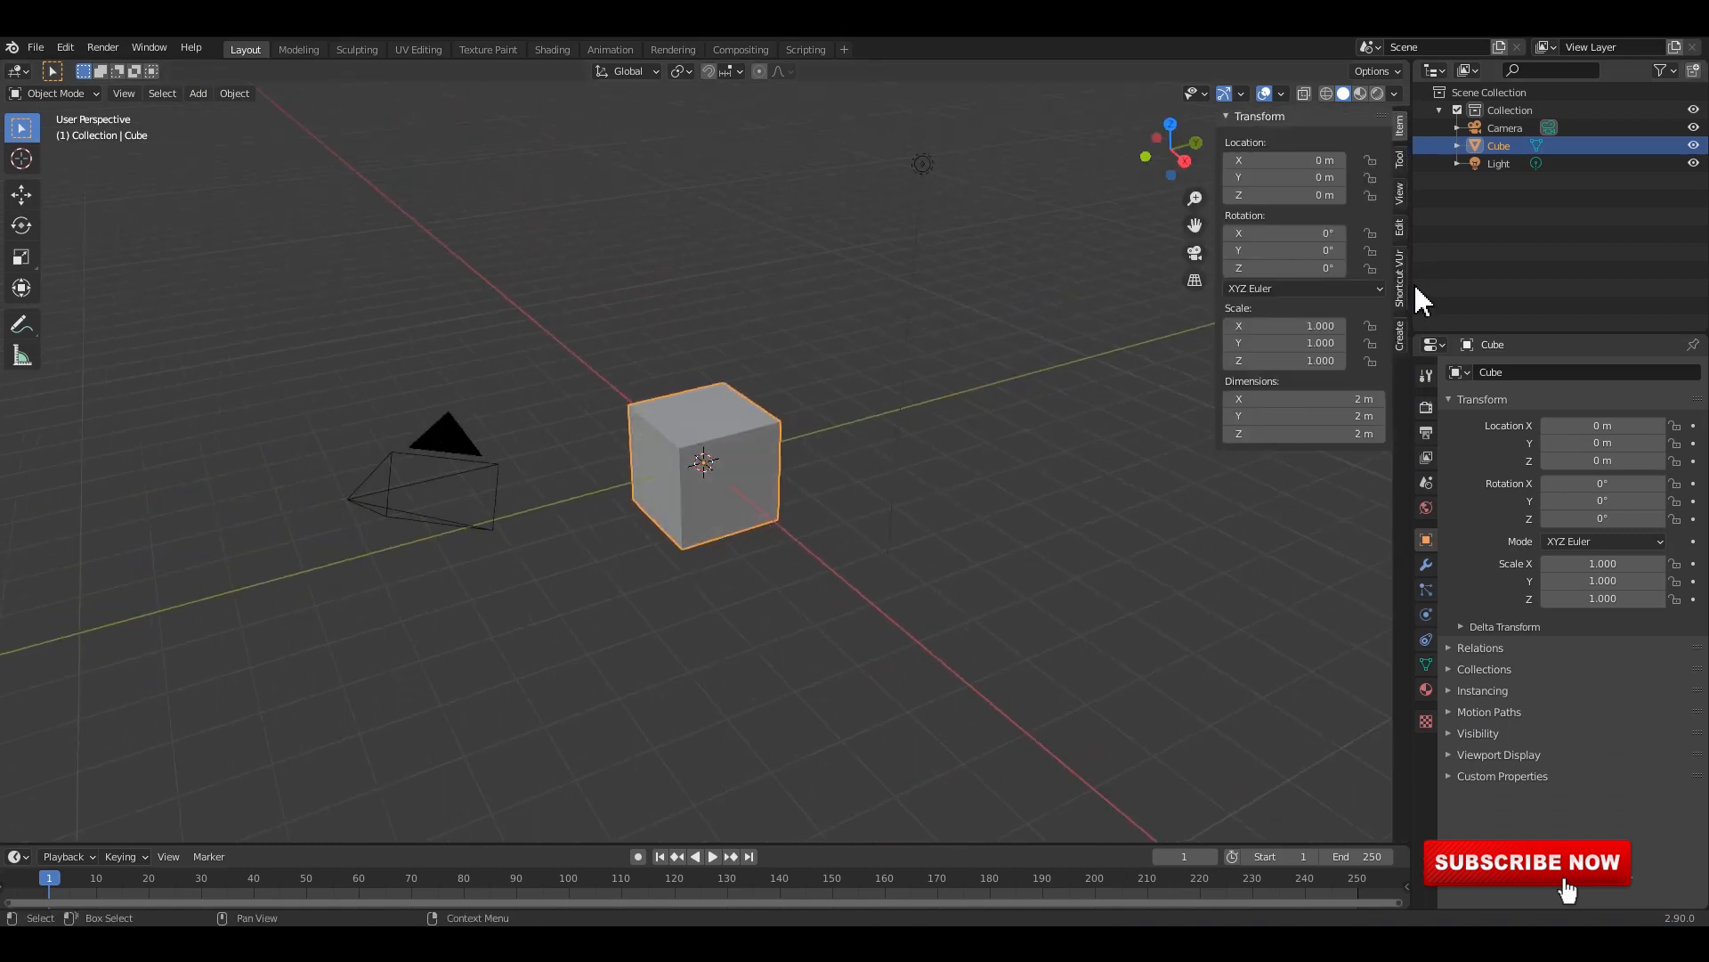
click(1400, 287)
click(1293, 169)
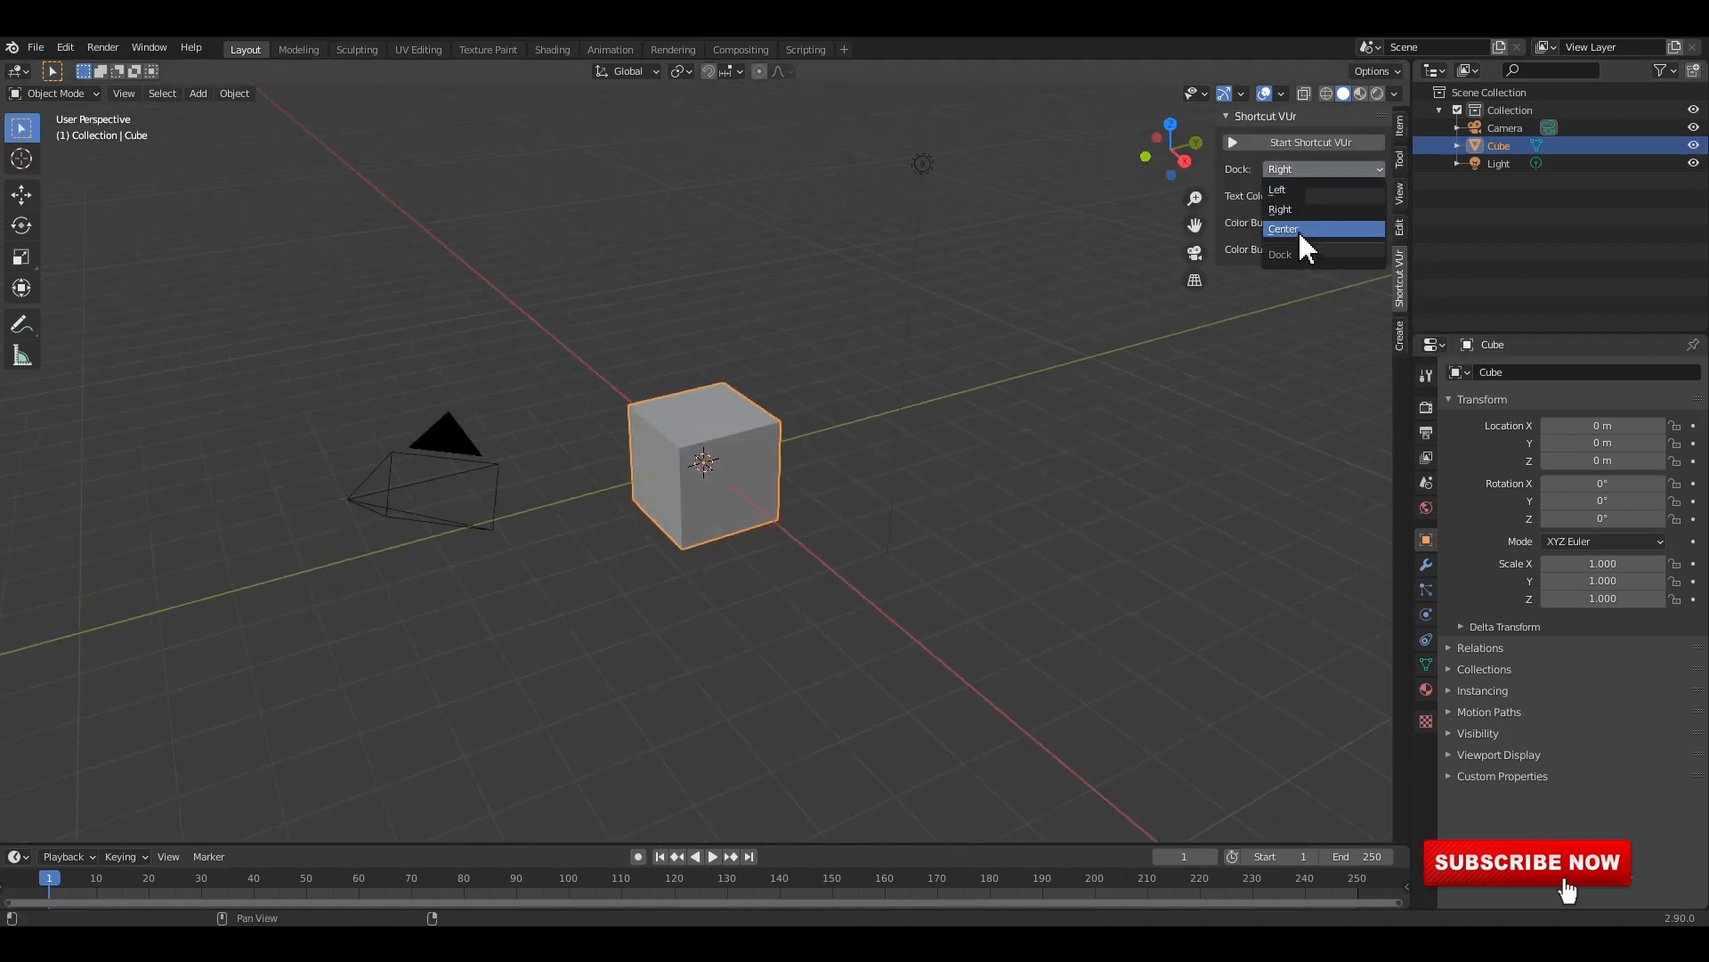
click(1299, 230)
click(1306, 146)
Step: Delete all the default objects from the scene and hide the sidebar
middle_drag(968, 342, 1010, 367)
key(a)
key(x)
click(1010, 367)
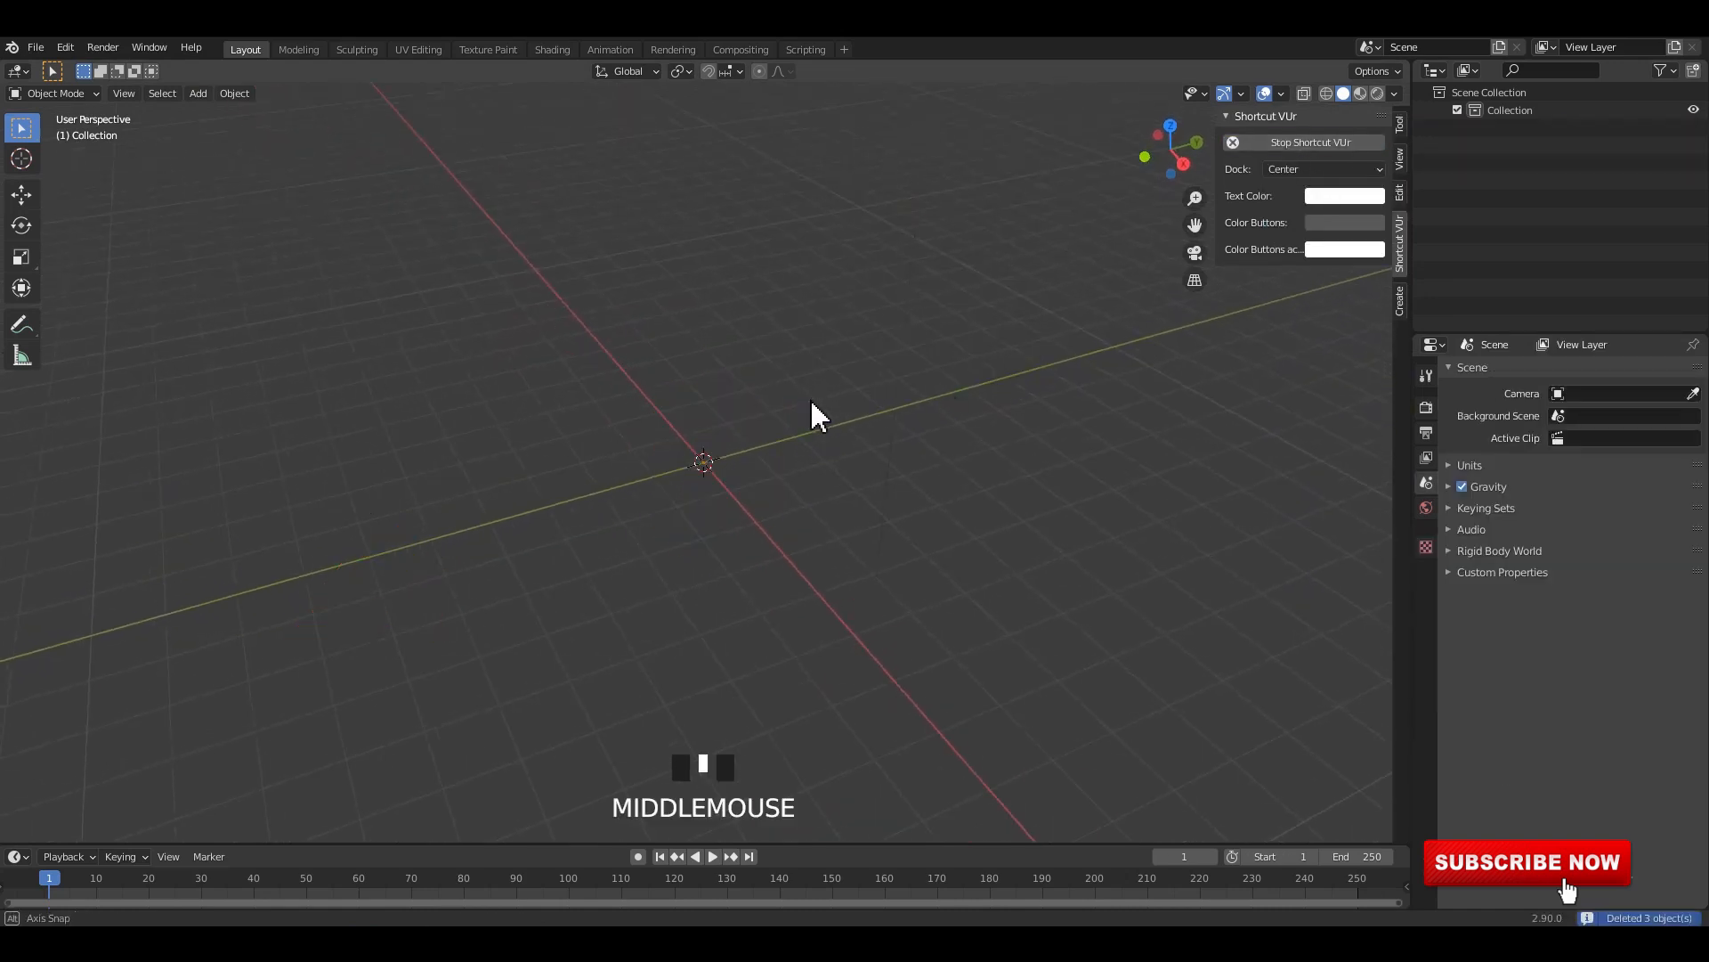
middle_drag(813, 403, 966, 400)
key(n)
Step: Configure the solid viewport shading with Random color, World background and Cavity enabled
scroll(950, 389, up, 3)
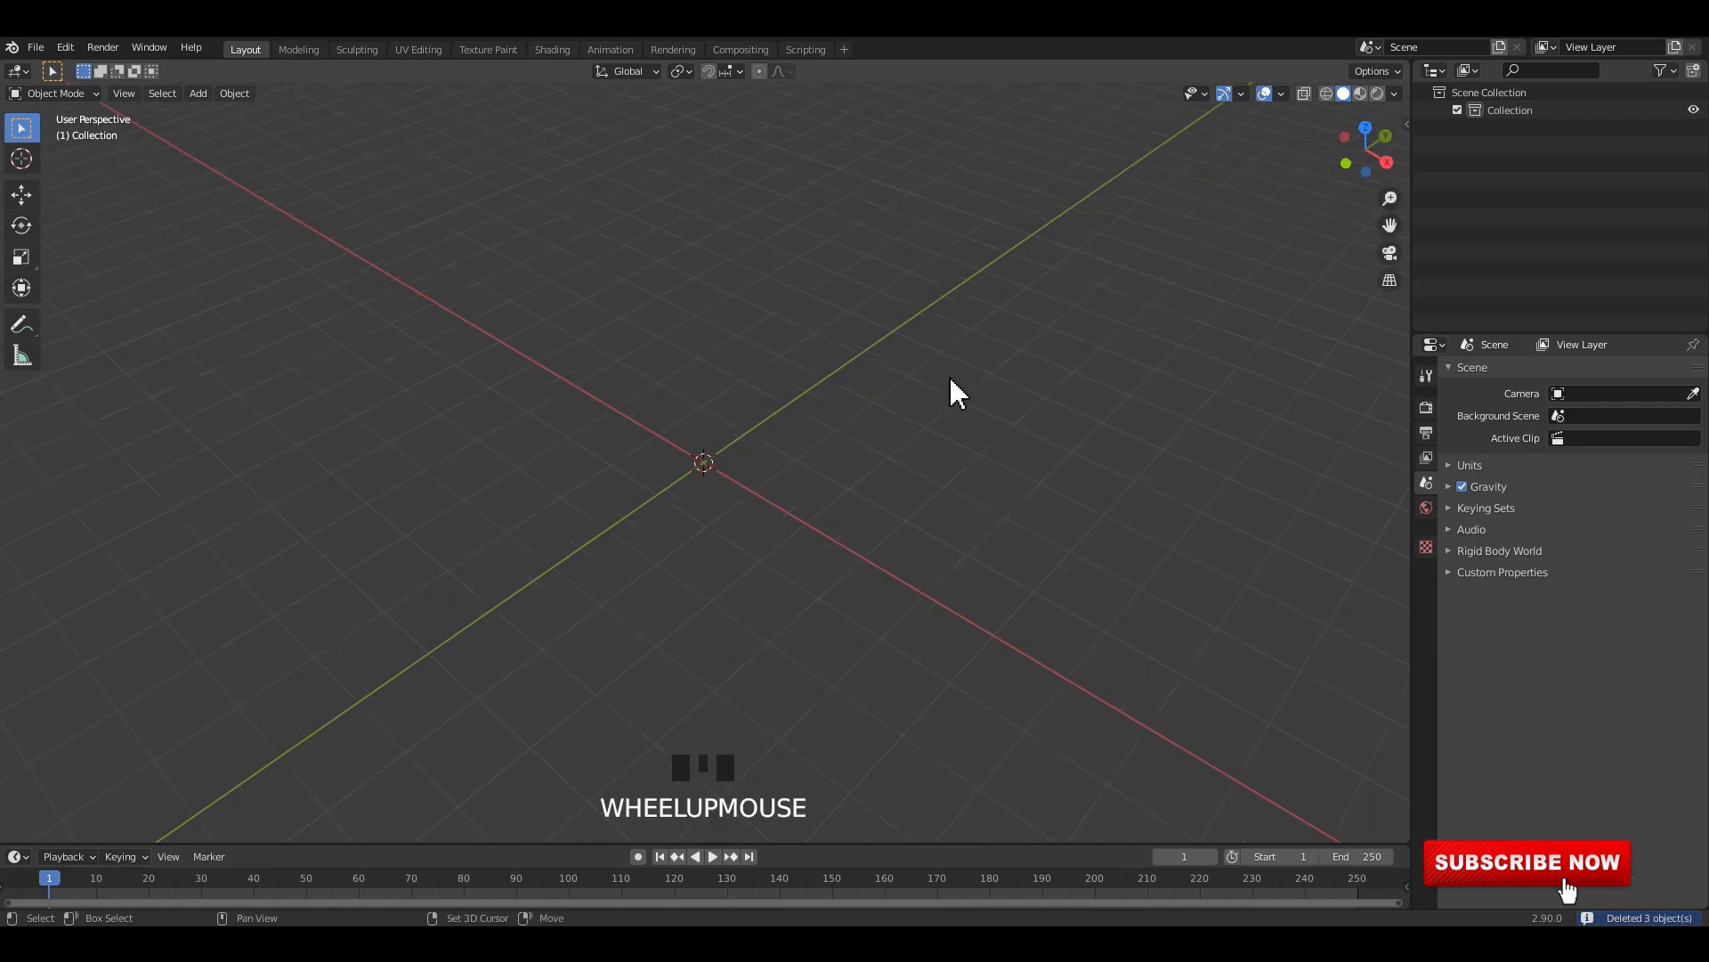
middle_drag(698, 355, 1279, 150)
click(1394, 94)
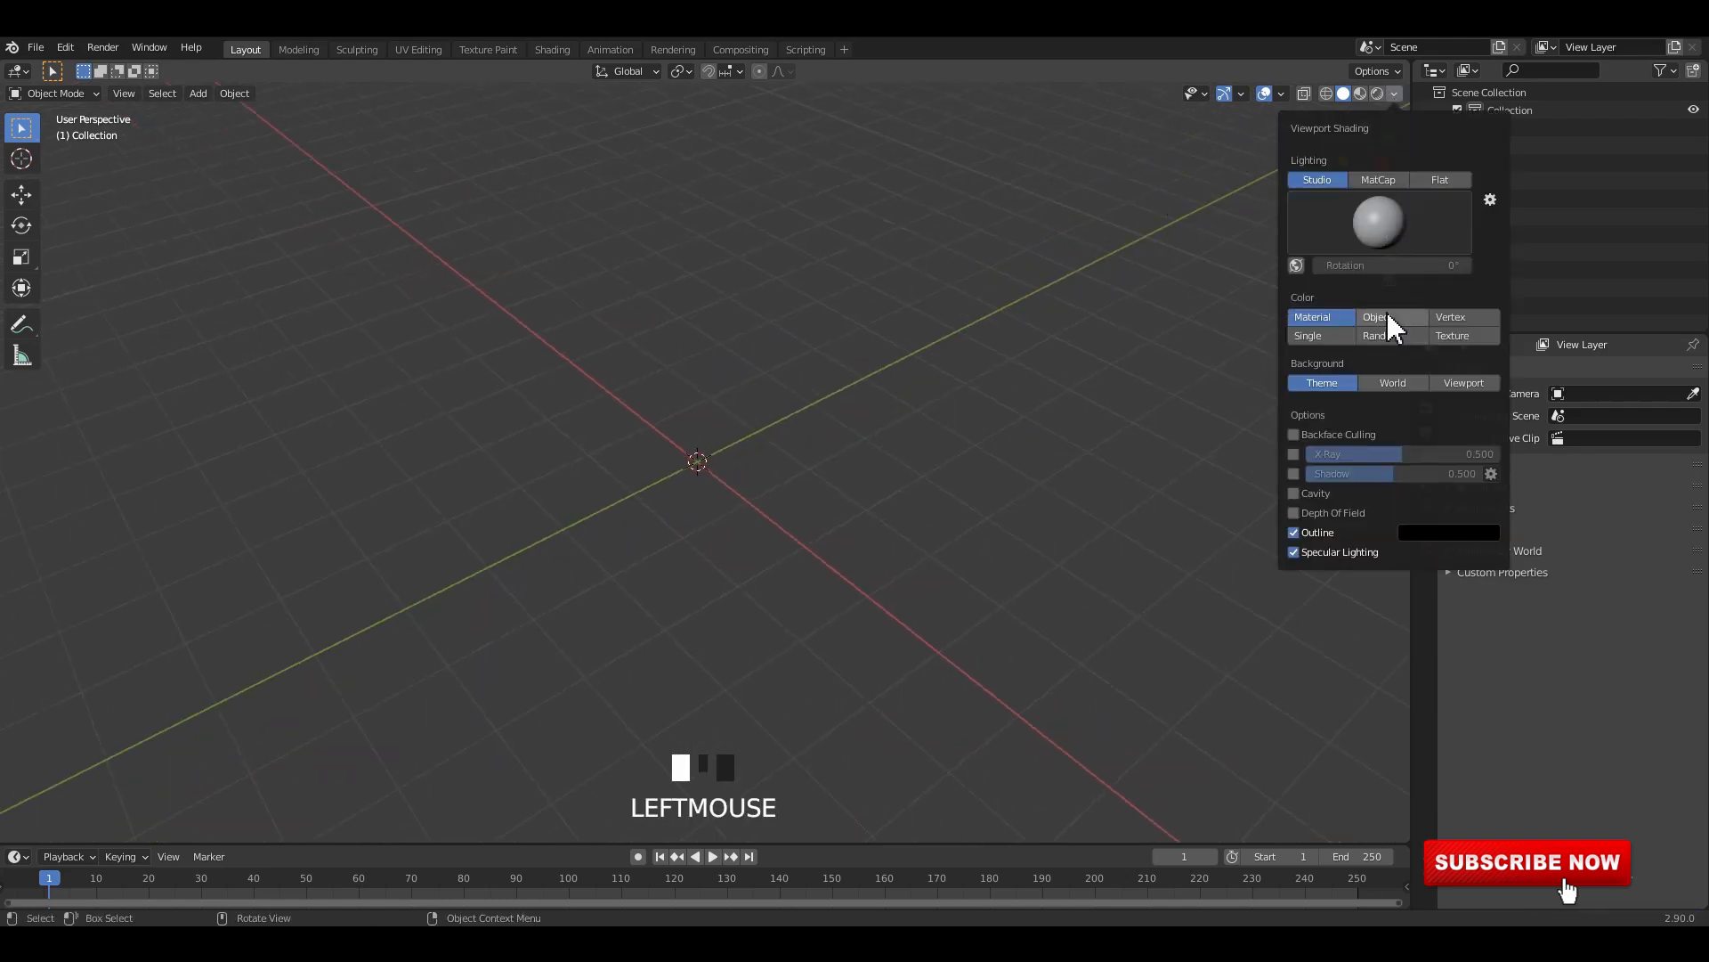
click(1385, 335)
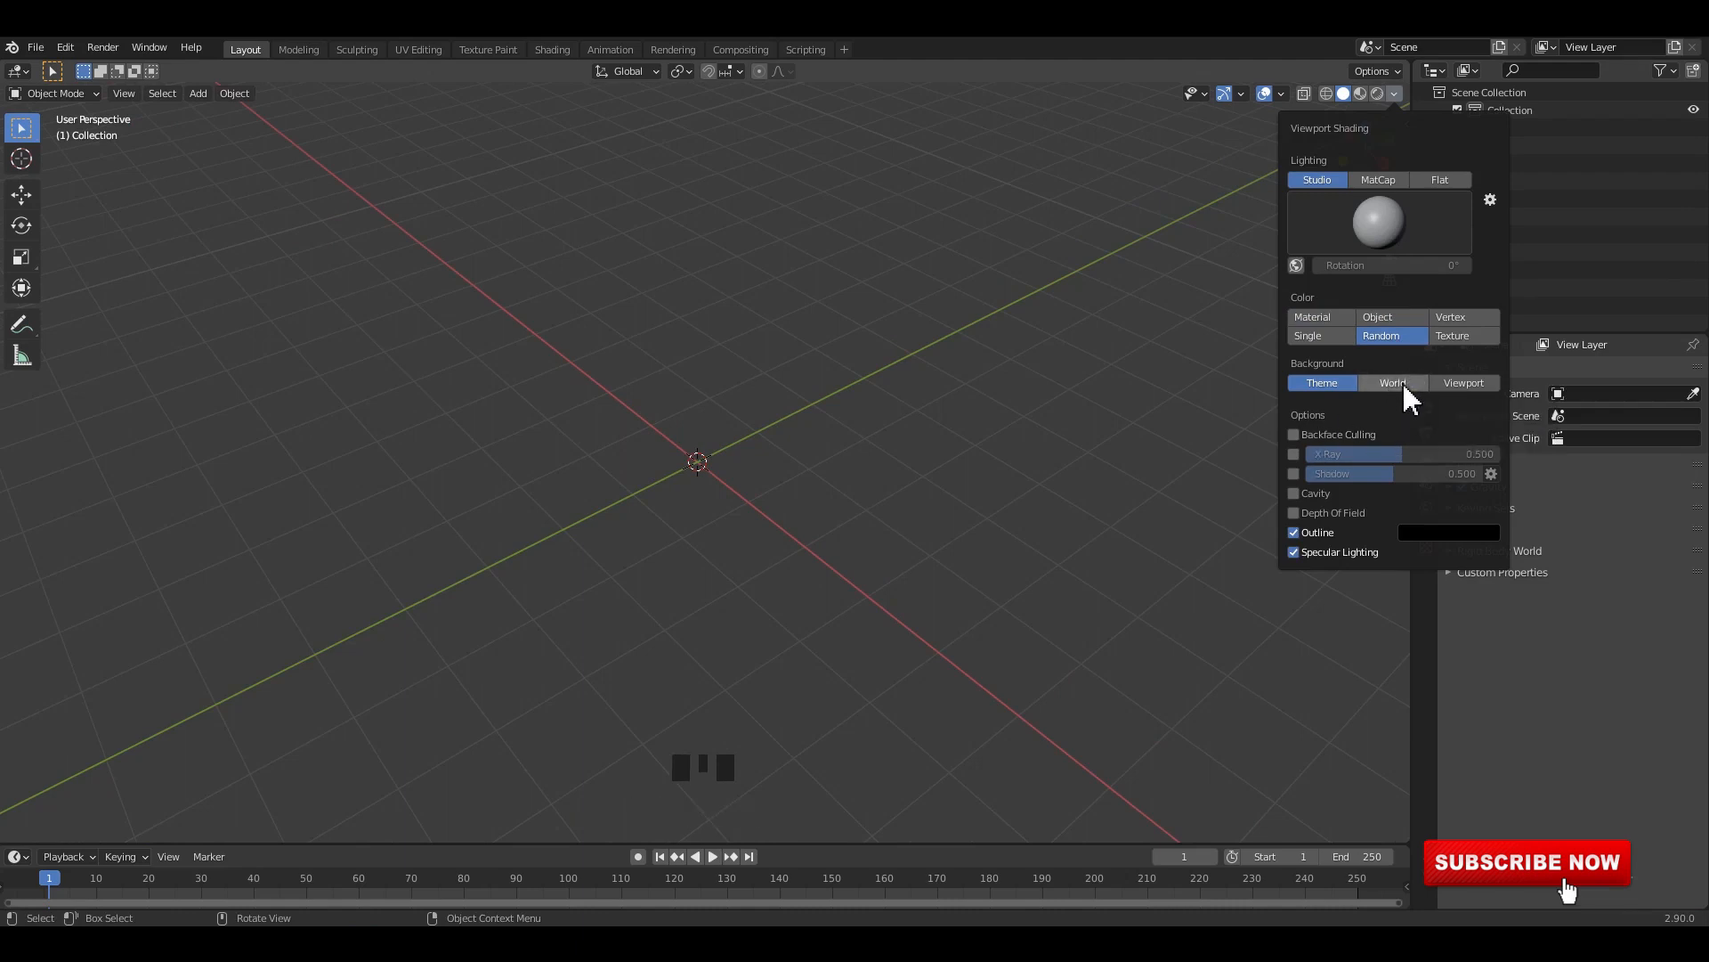
click(1295, 493)
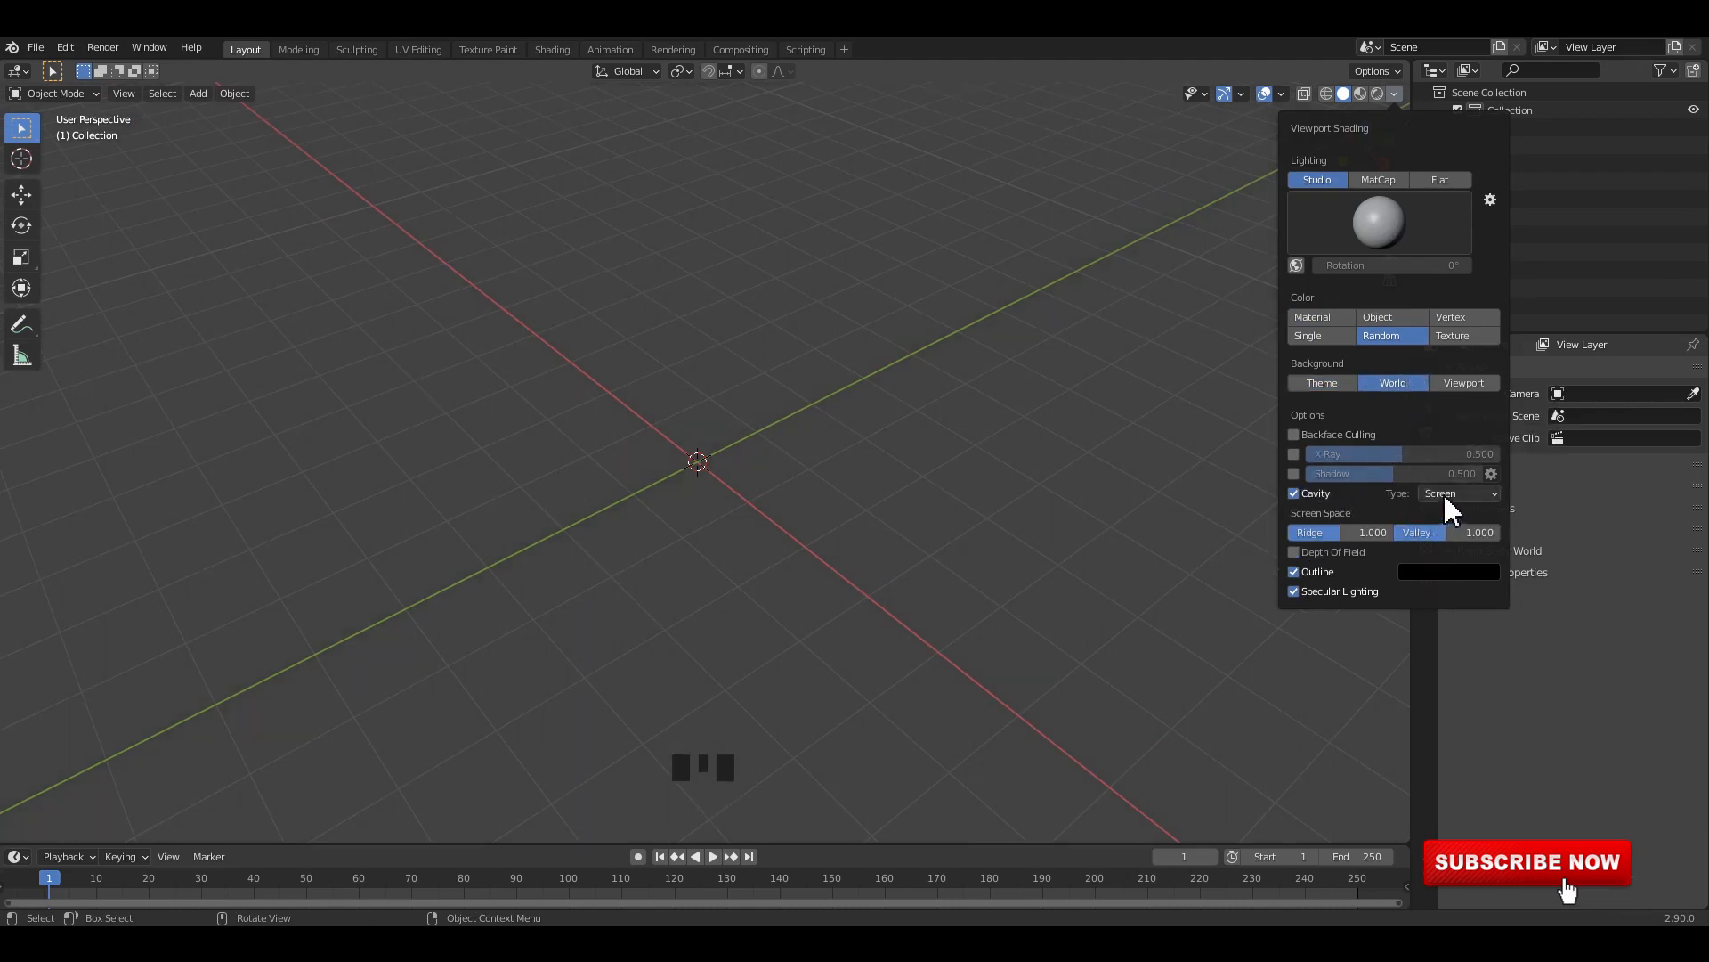
click(834, 357)
Step: Add a plane mesh at the centre of the scene
scroll(659, 311, up, 3)
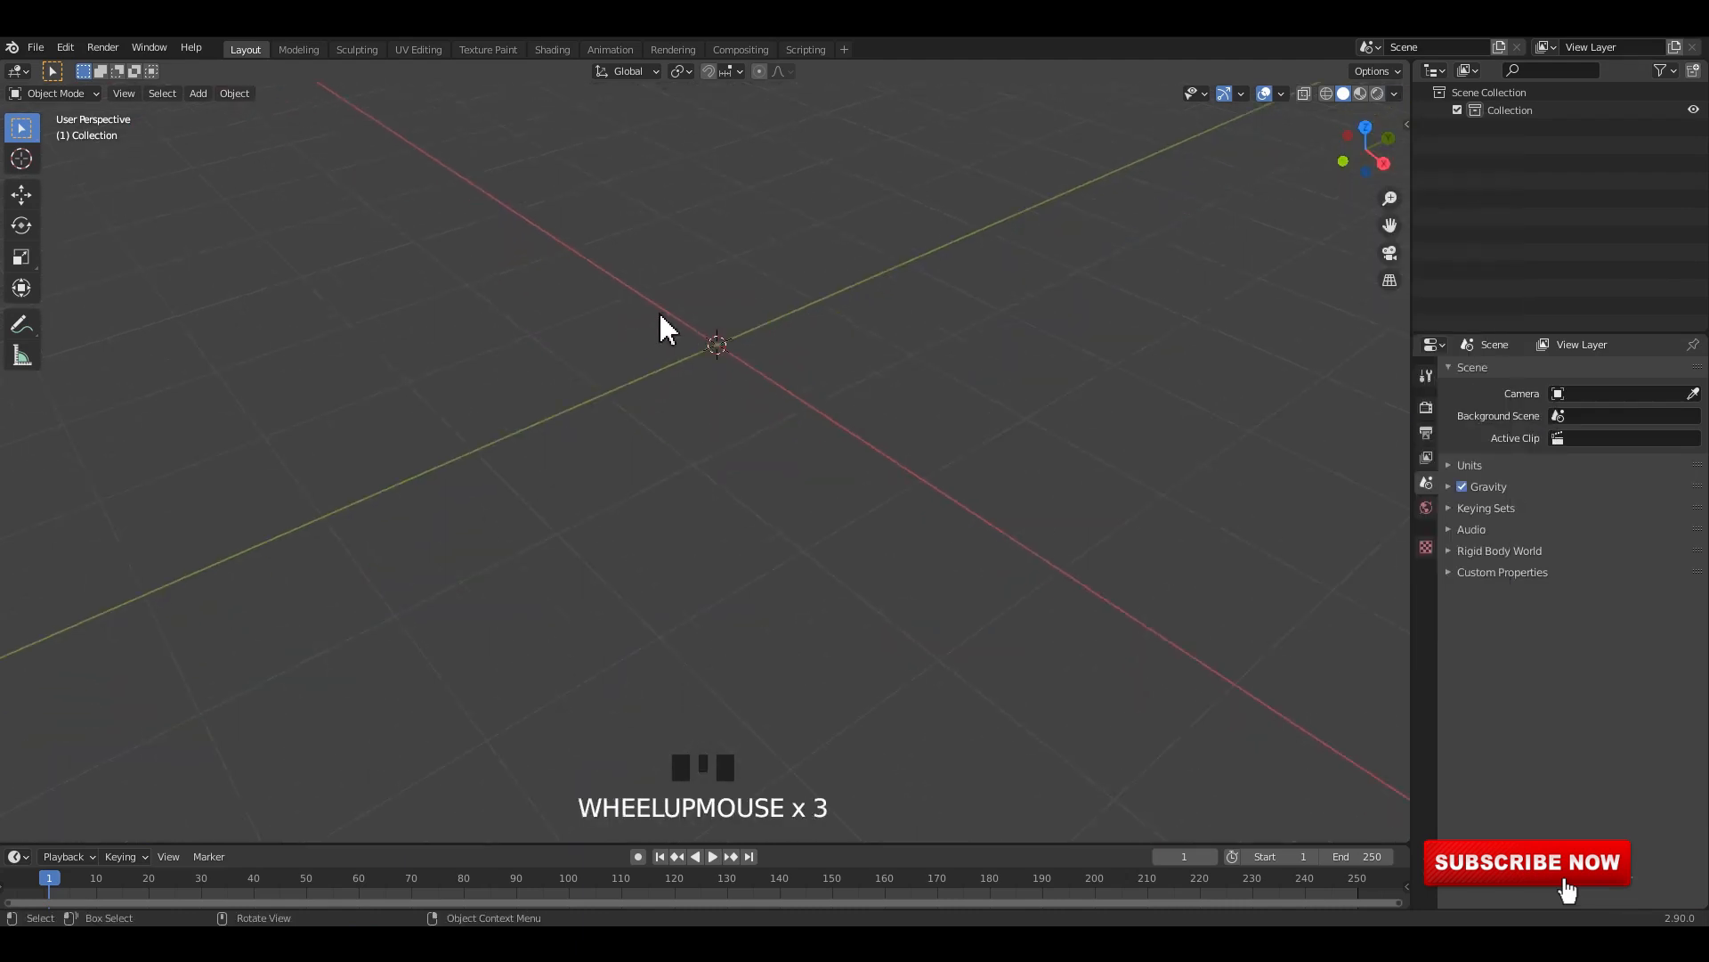
mouse_move(659, 312)
middle_down()
mouse_move(665, 265)
mouse_move(787, 374)
mouse_move(795, 356)
mouse_move(716, 348)
middle_up()
key(shift+a)
click(752, 267)
scroll(765, 382, up, 2)
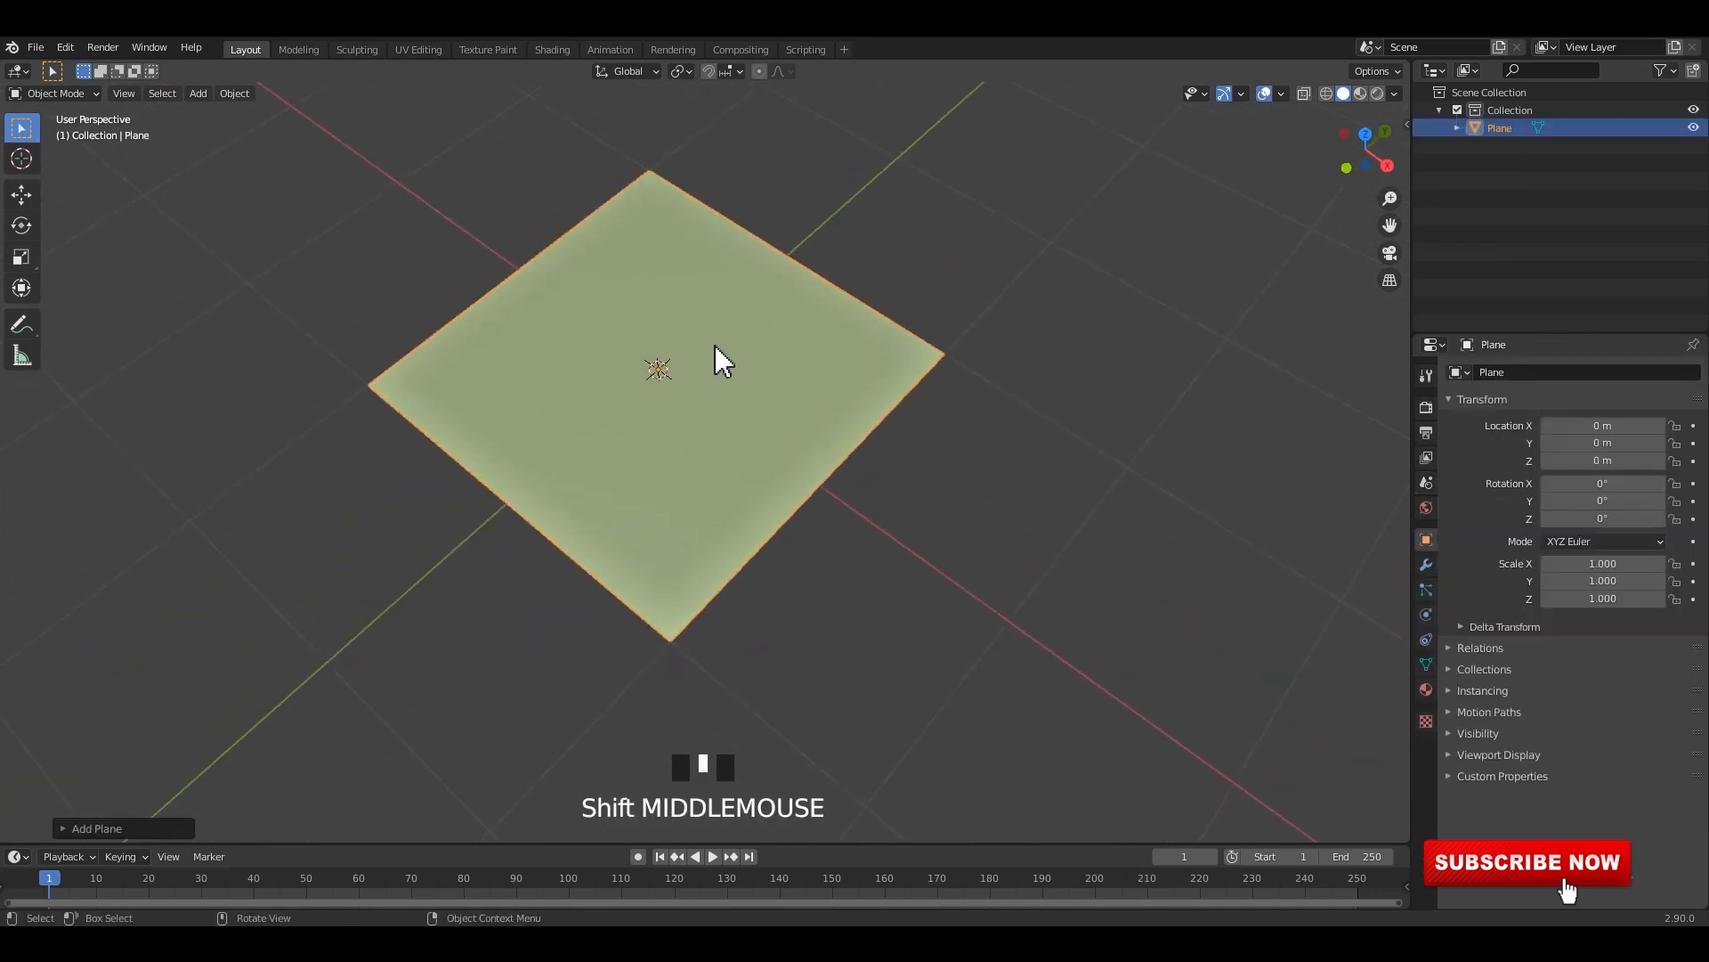
Step: Add an Ocean modifier to the plane and play the animation to check whether the surface moves
click(1426, 566)
click(1529, 371)
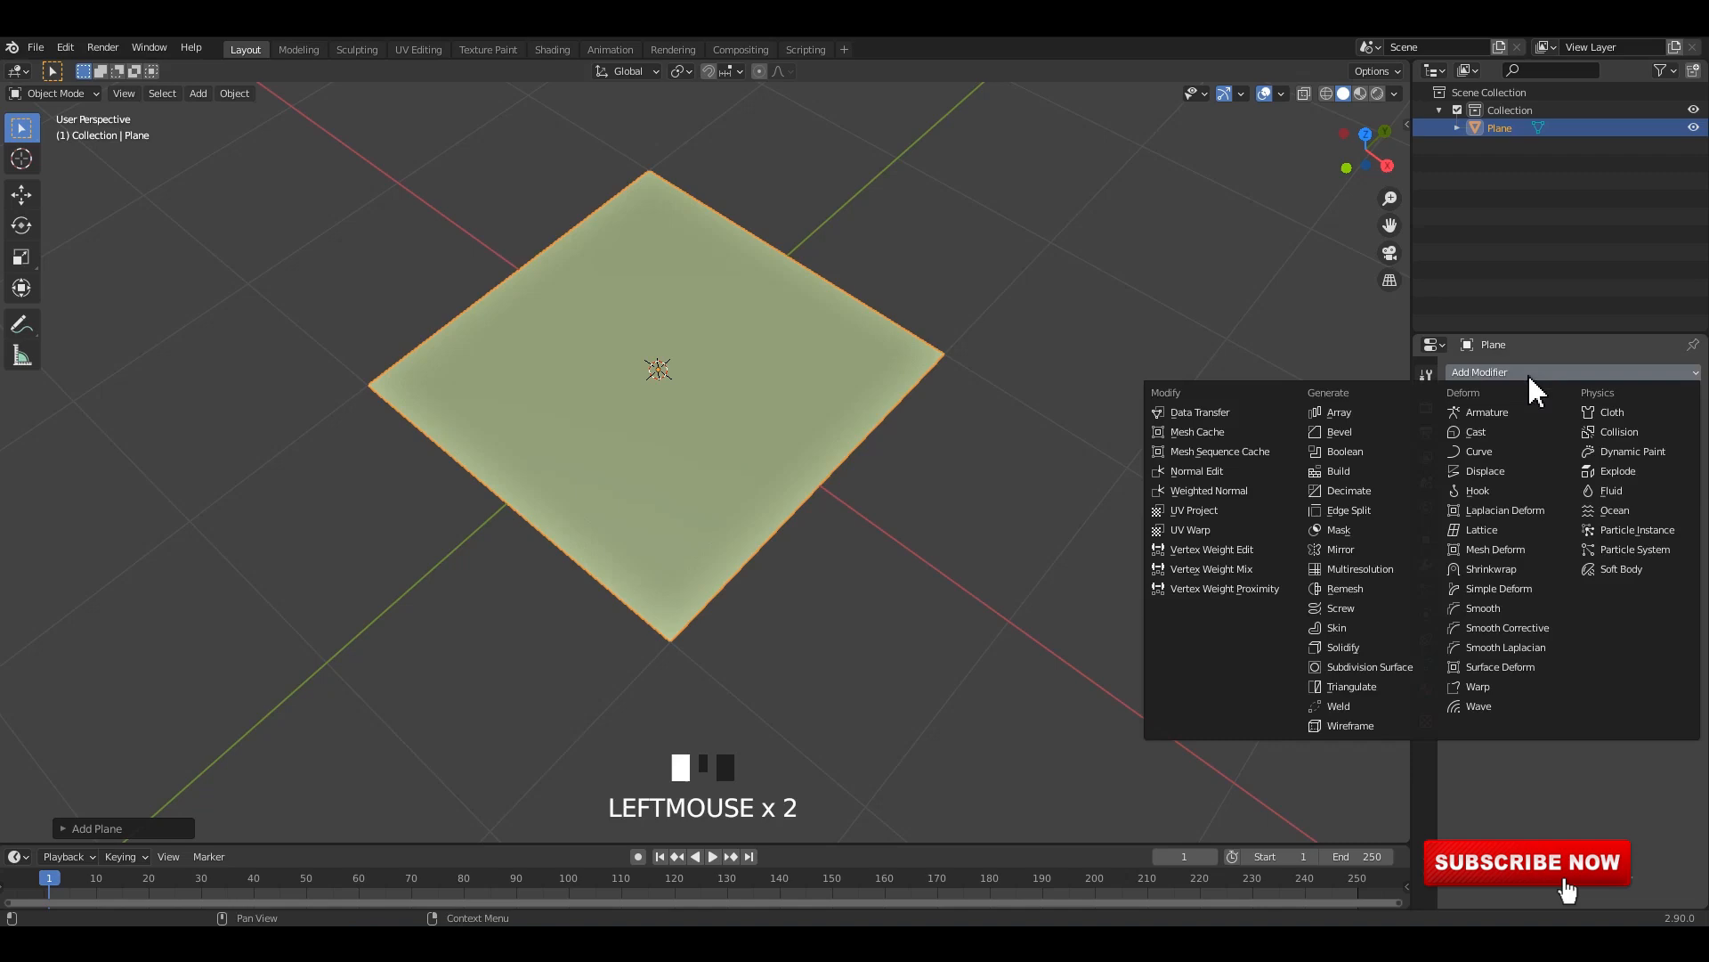
click(1600, 511)
scroll(826, 396, down, 14)
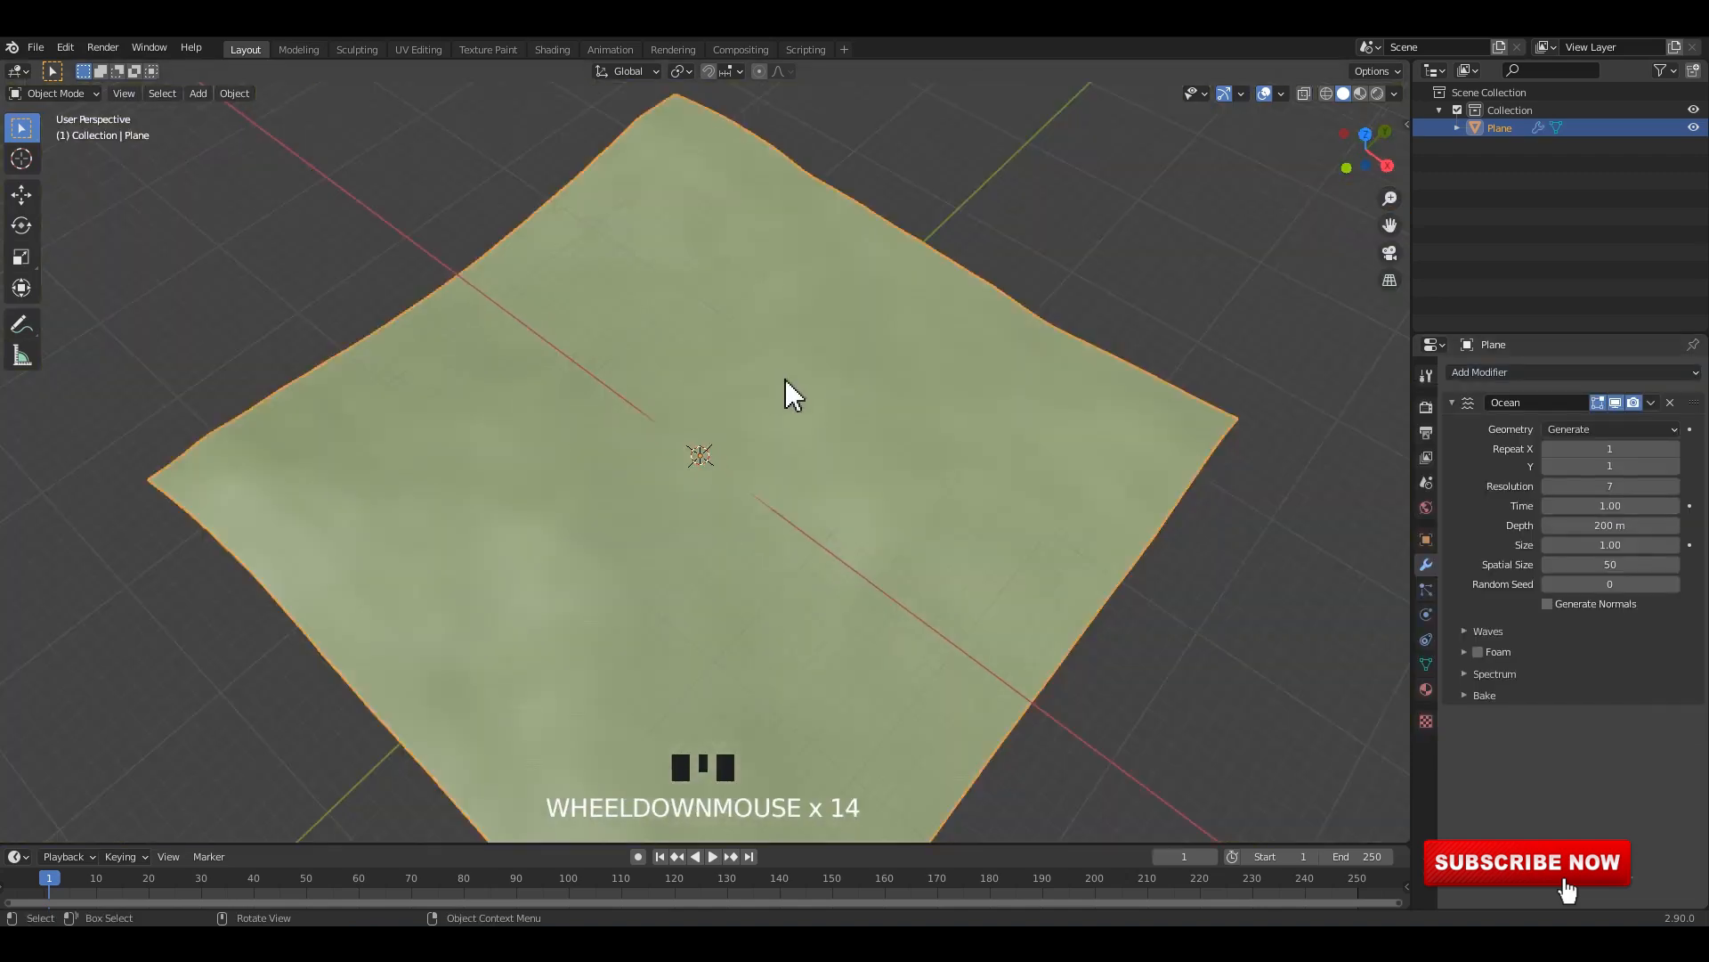
middle_drag(785, 380, 890, 397)
key(space)
scroll(748, 312, up, 3)
click(891, 397)
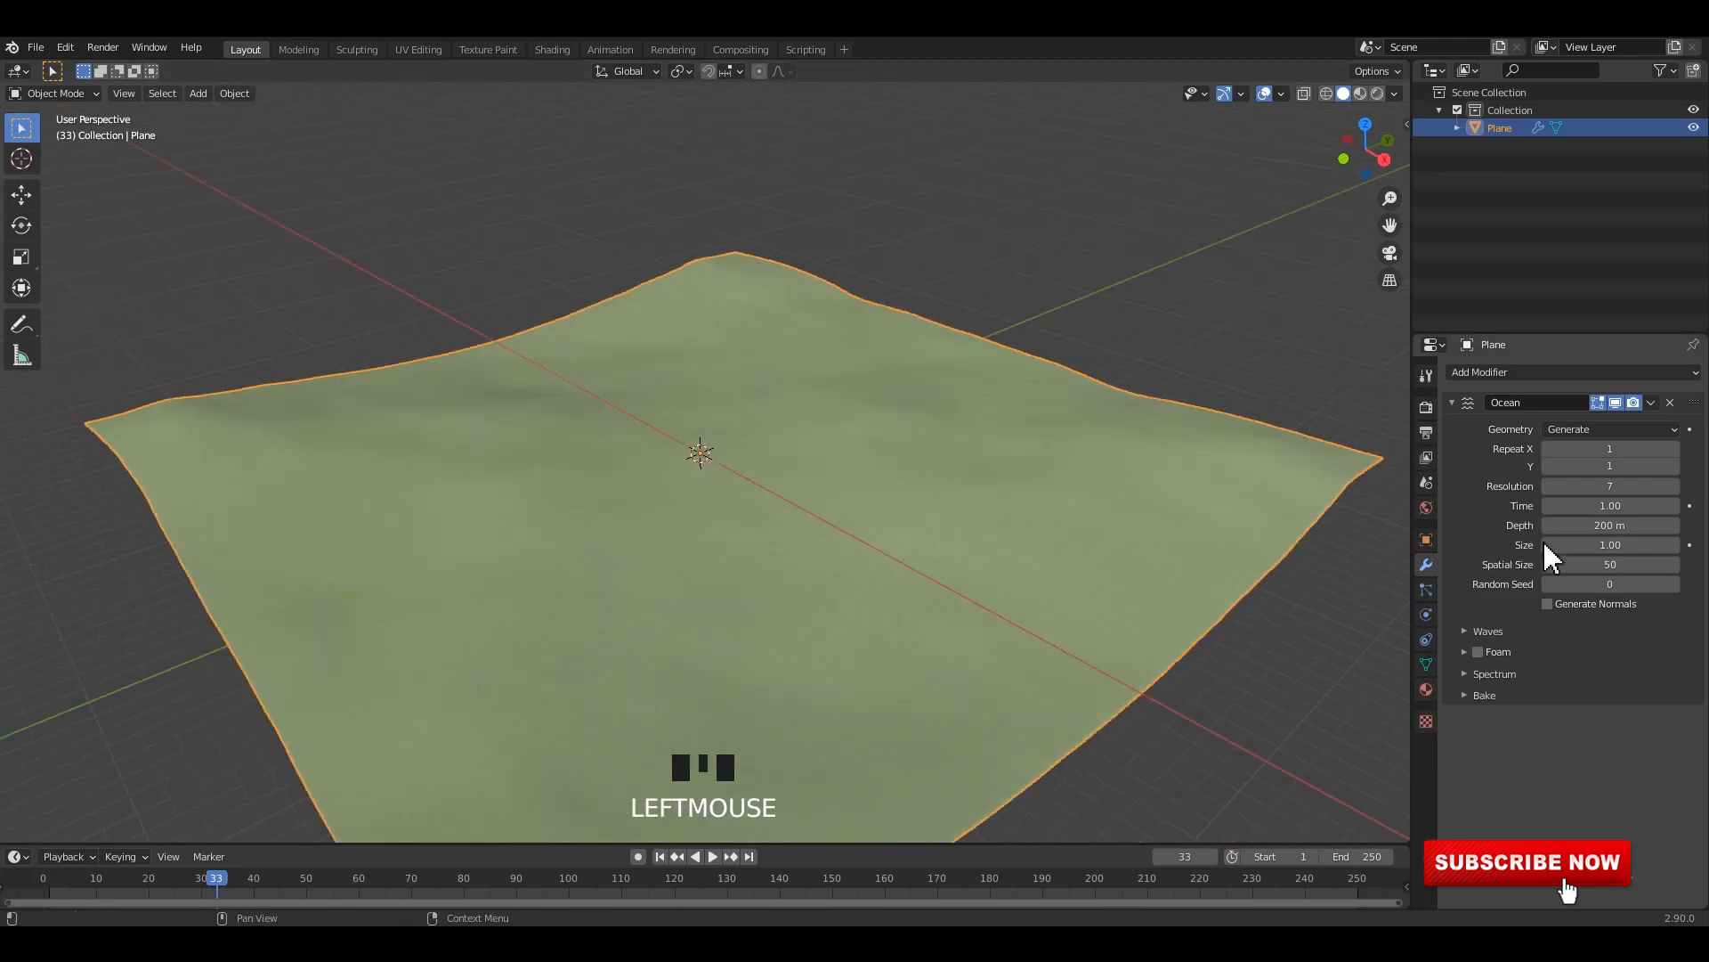
Step: Set the Ocean modifier's resolution to 12, size to 0.45, spatial size to 44 and time to about 6.27
drag(1614, 508, 1680, 508)
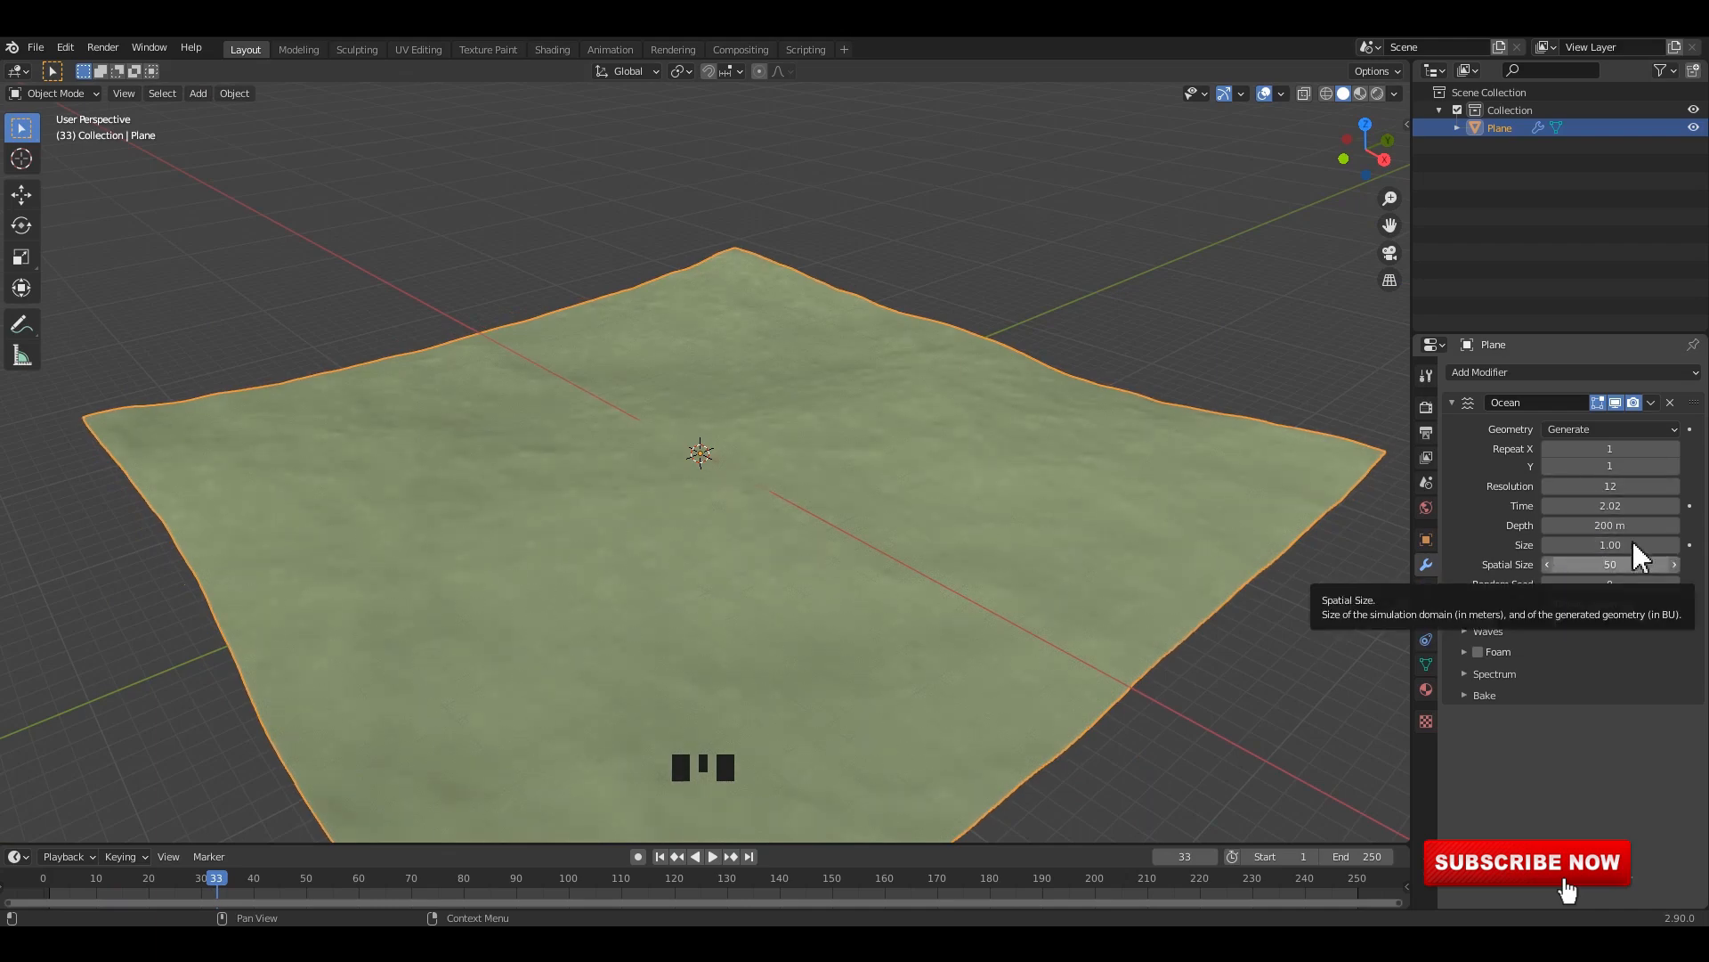
drag(1614, 566, 1549, 544)
key(ctrl+z)
scroll(965, 415, up, 4)
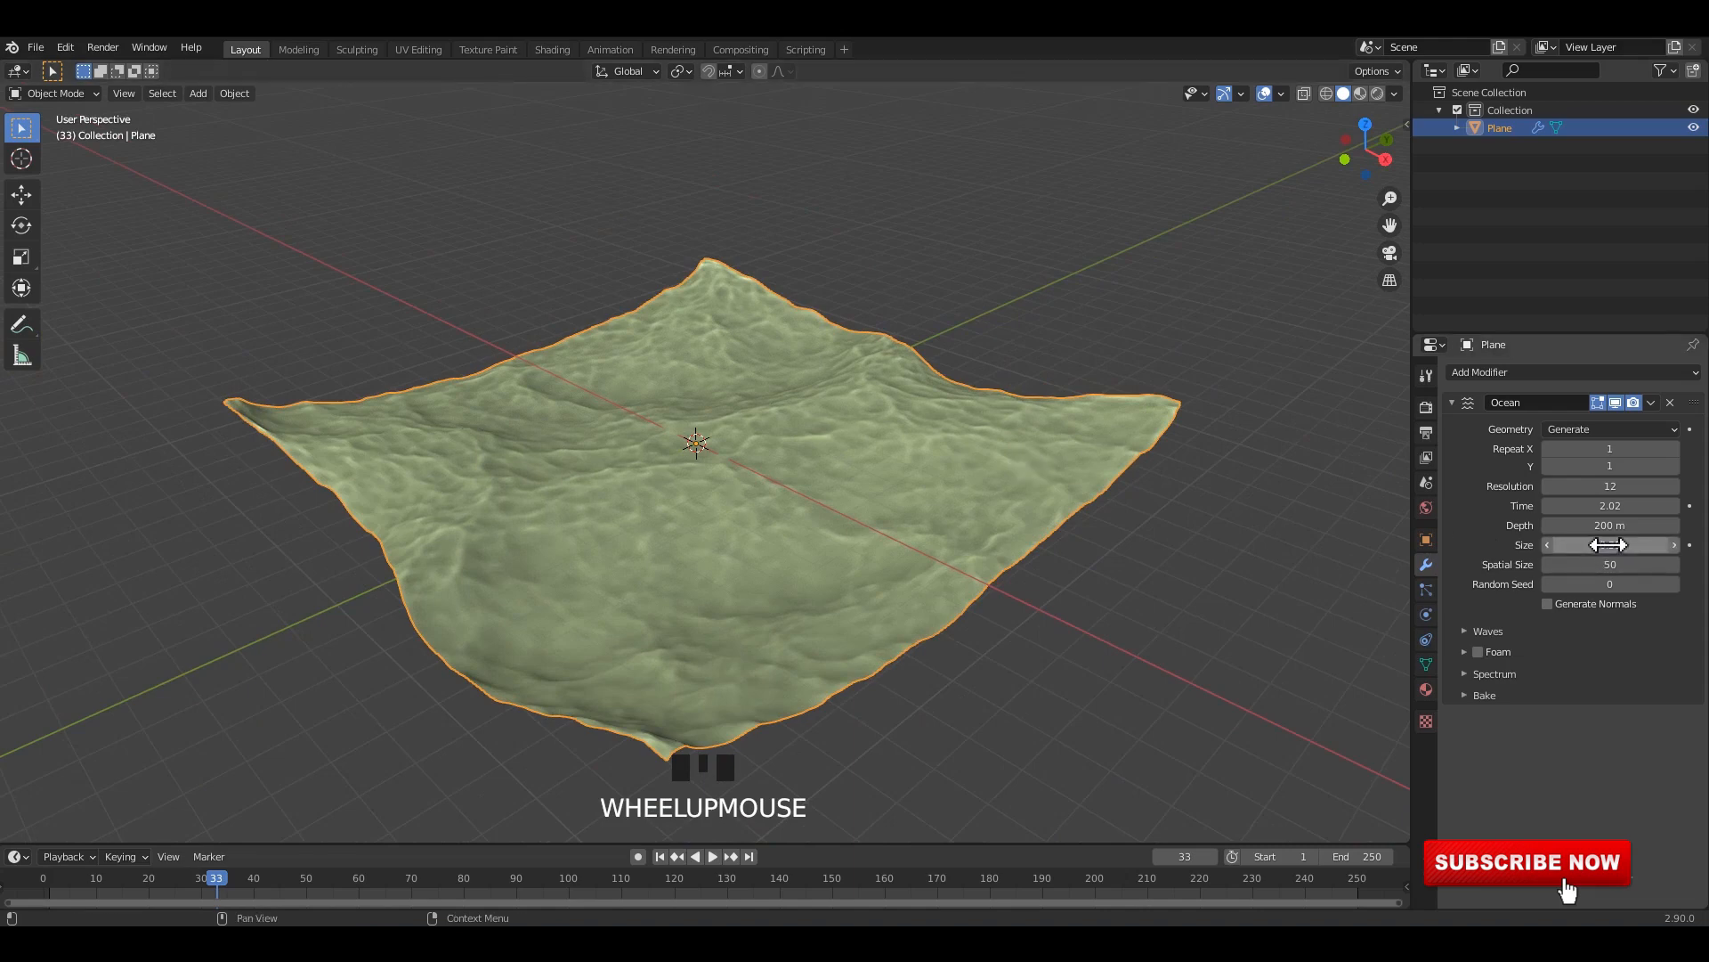
drag(1607, 544, 1608, 502)
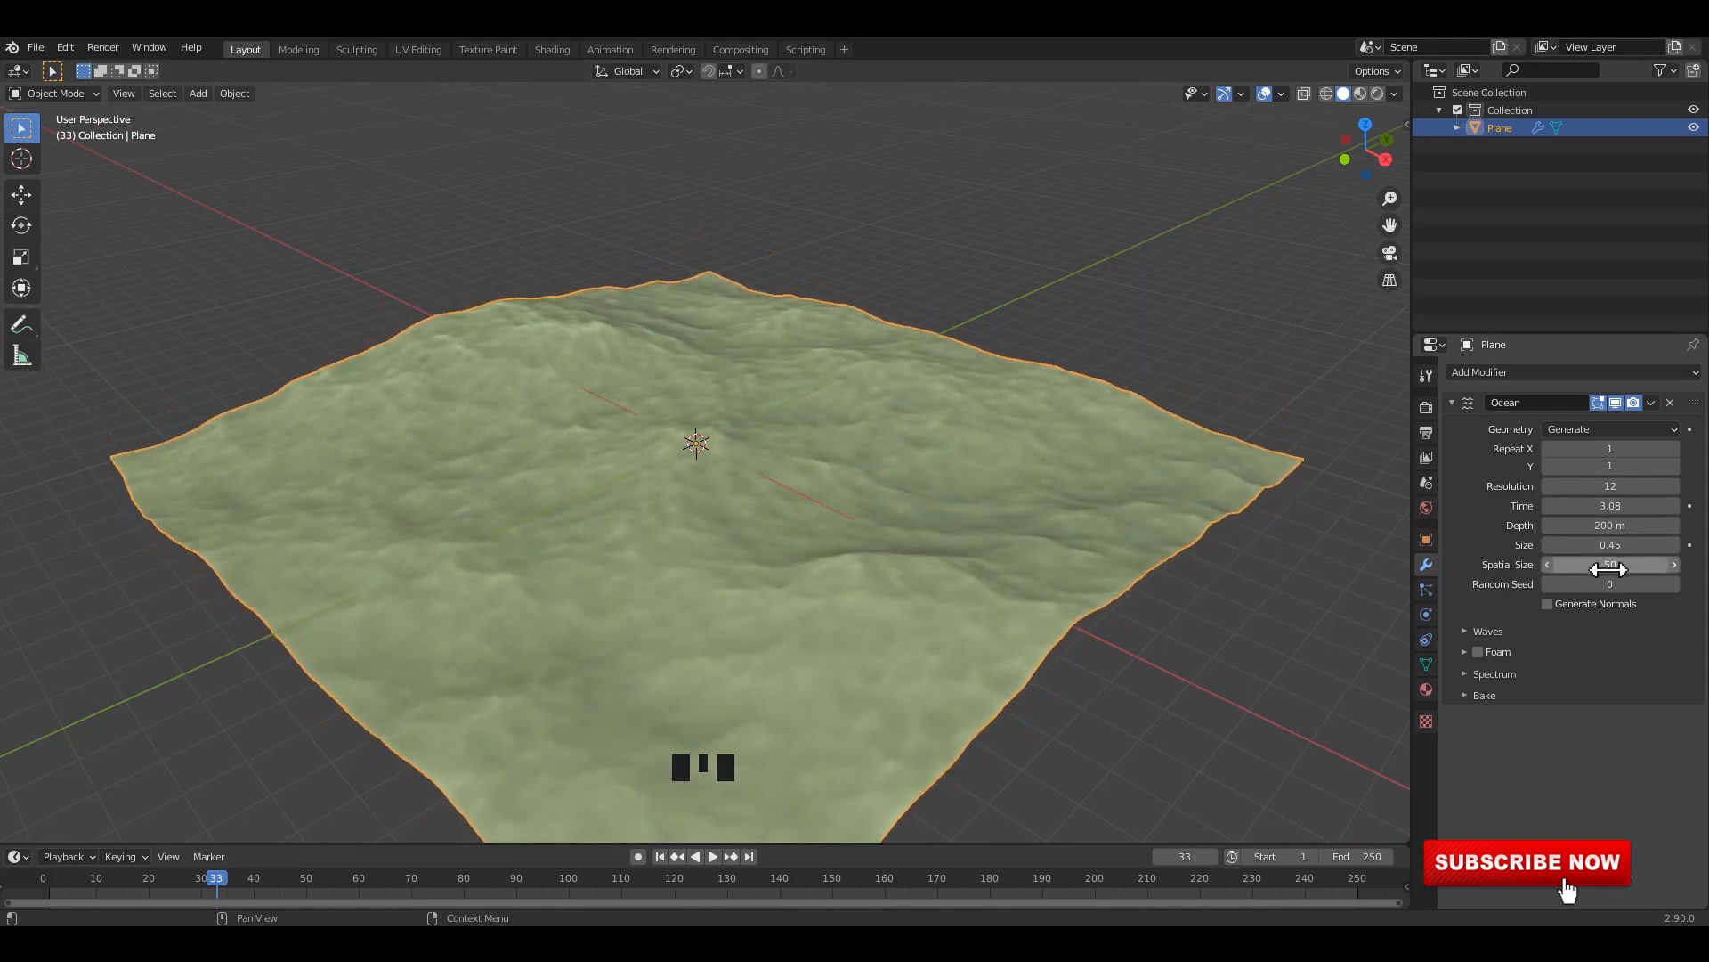
drag(1610, 564, 1670, 508)
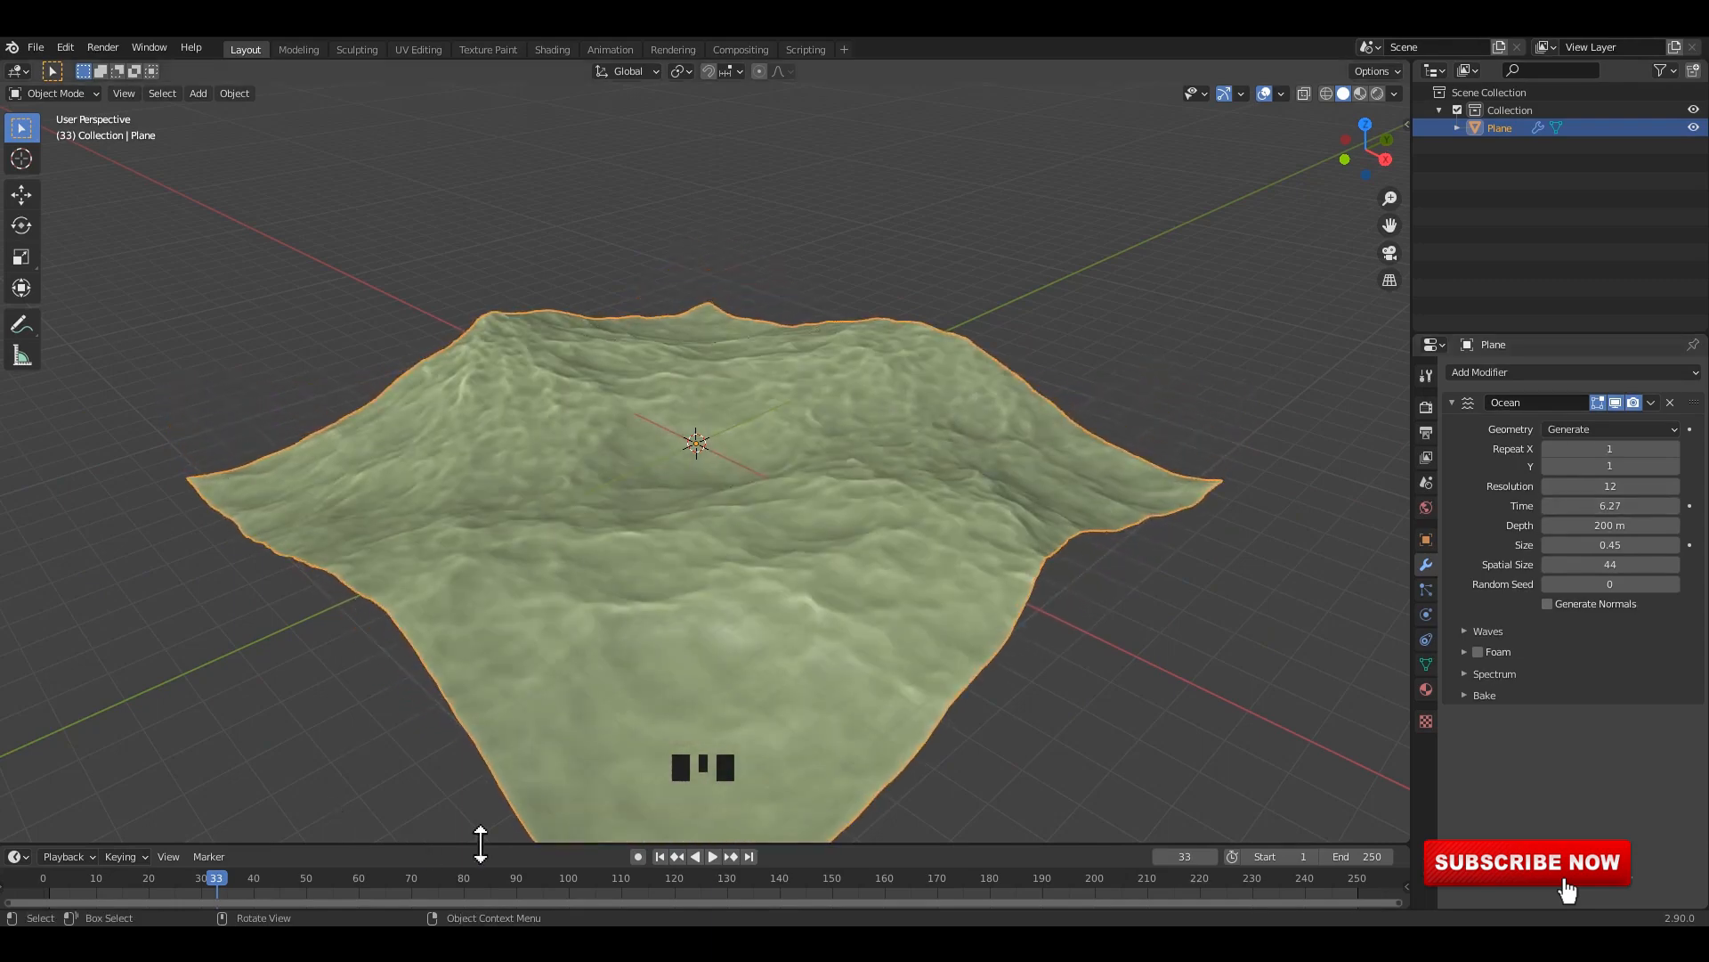
Step: Enable auto keying with the playhead at frame 1 and switch to the Animation workspace
click(637, 856)
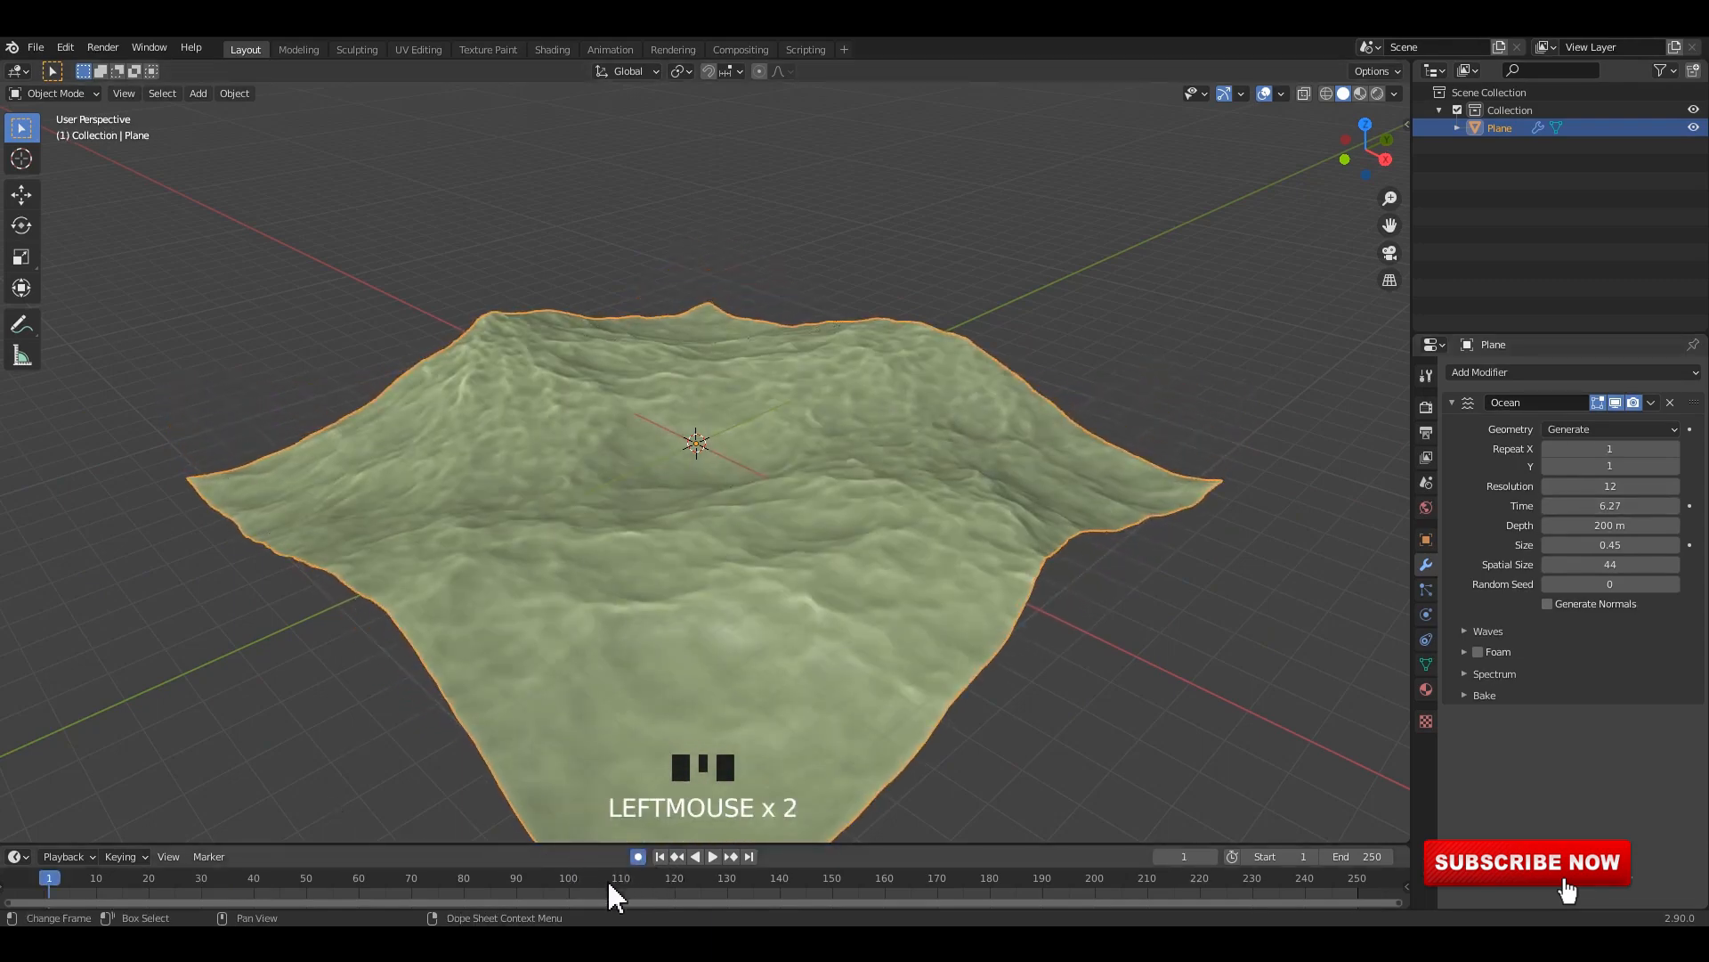
click(611, 50)
scroll(249, 355, down, 3)
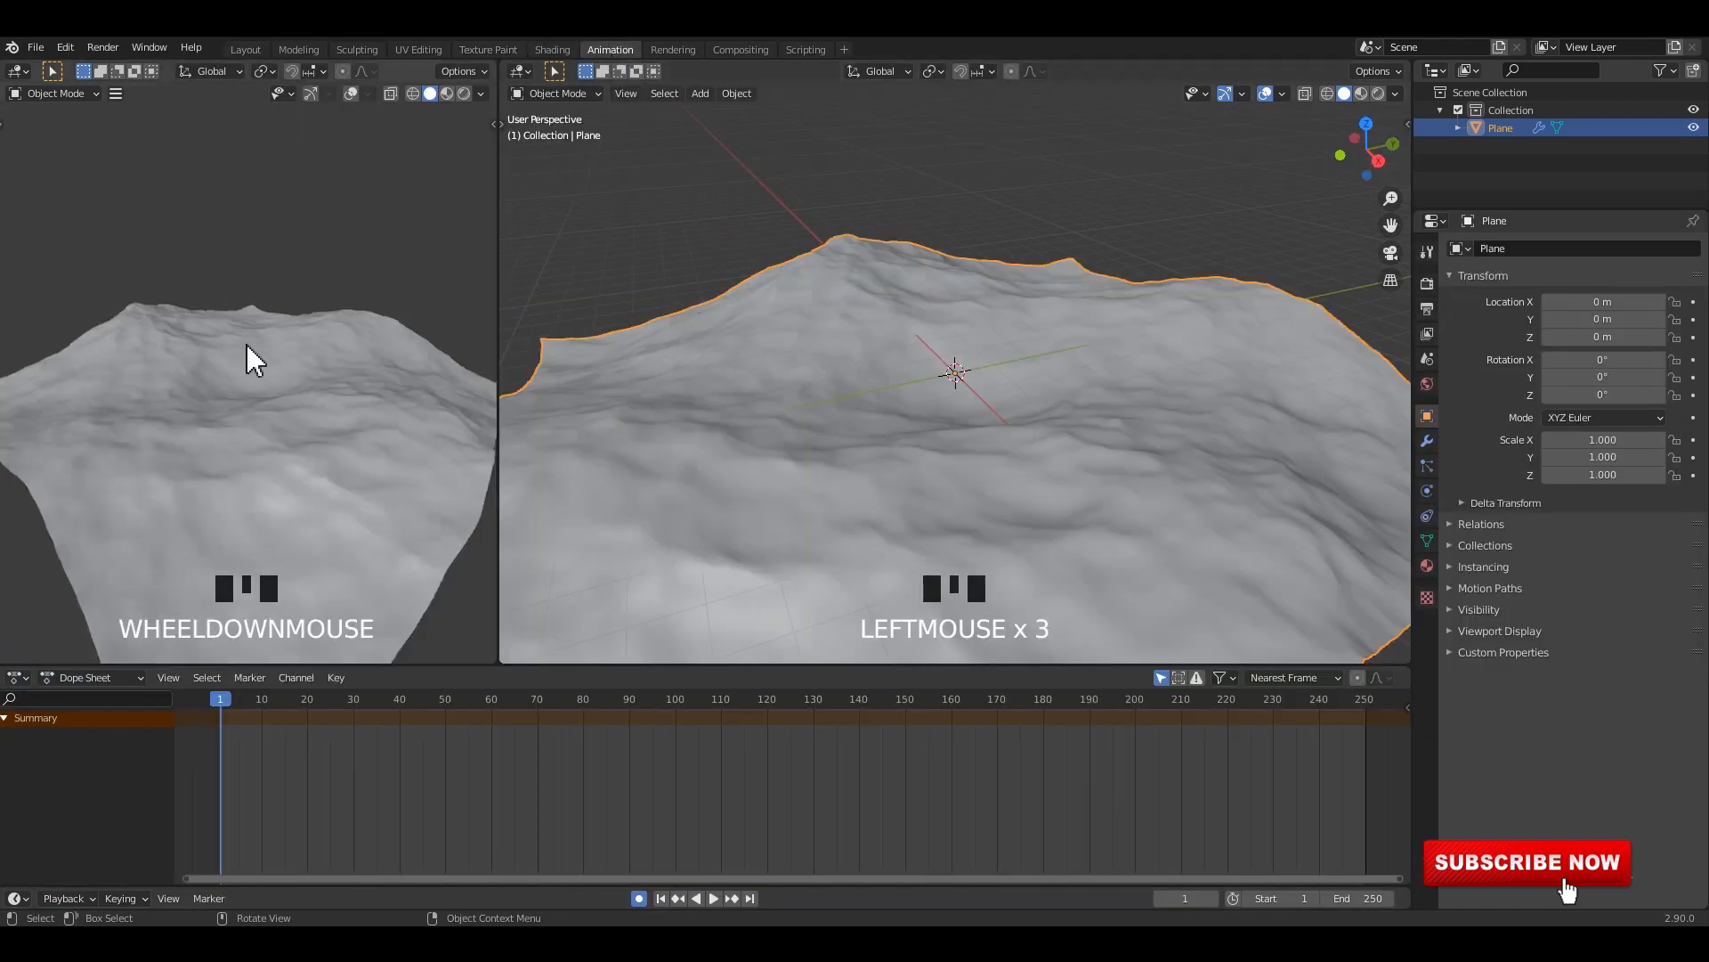
middle_drag(249, 356, 356, 178)
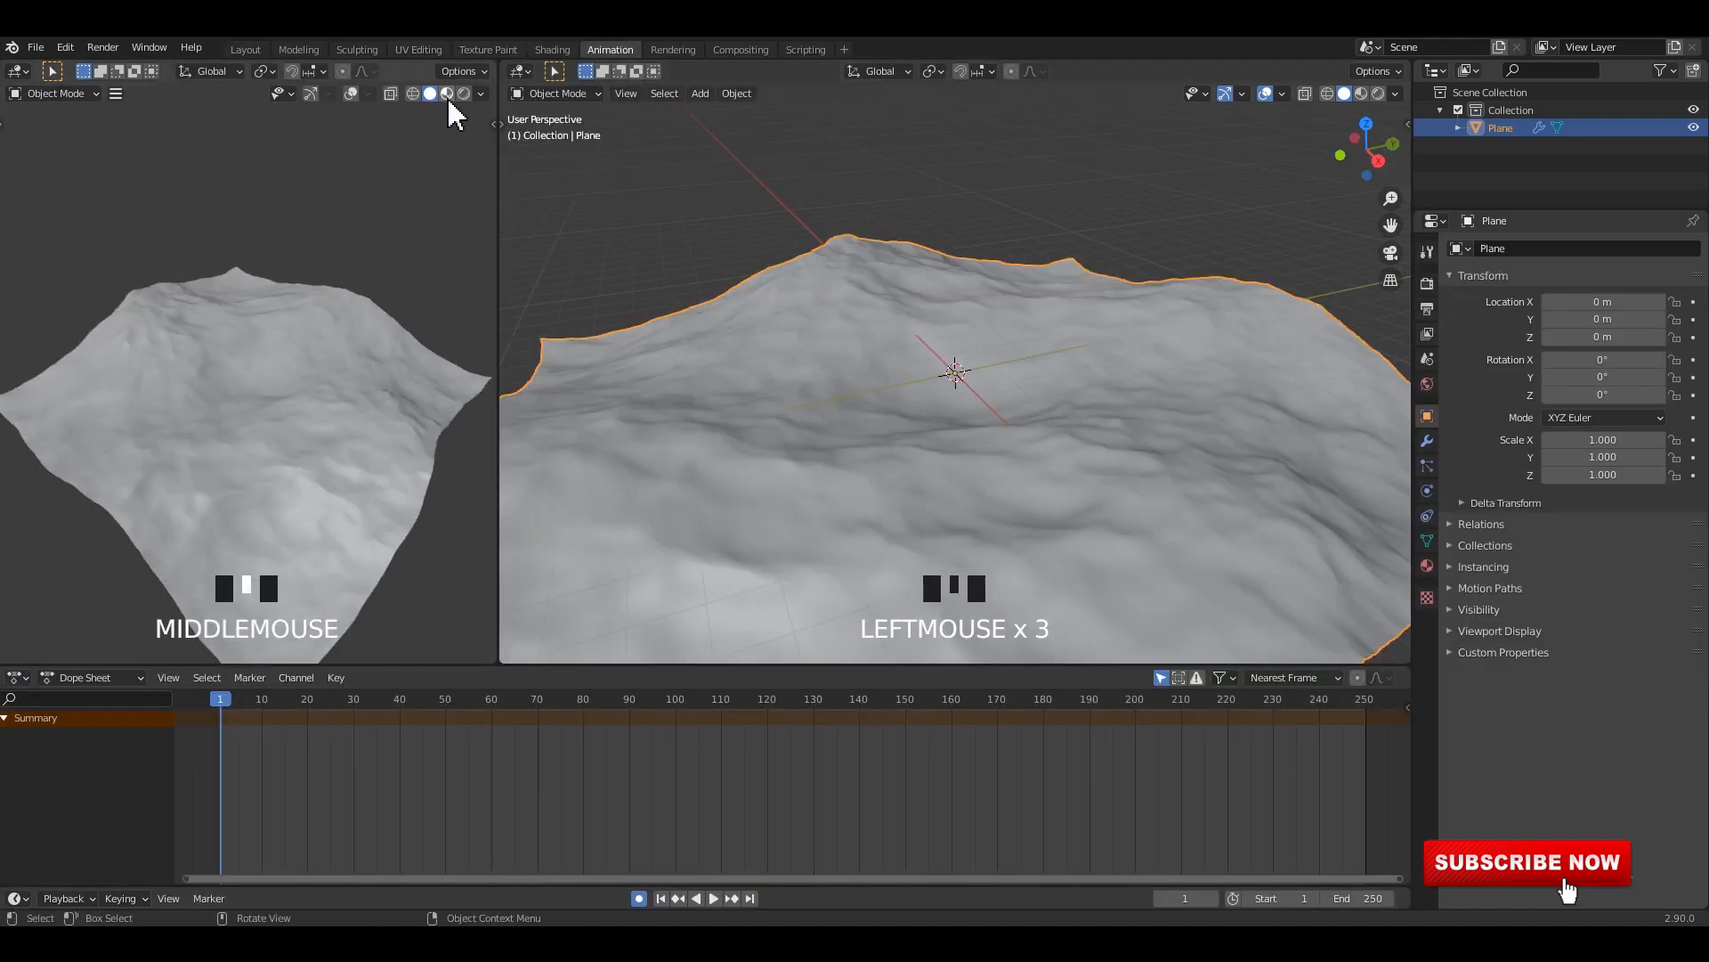
click(447, 93)
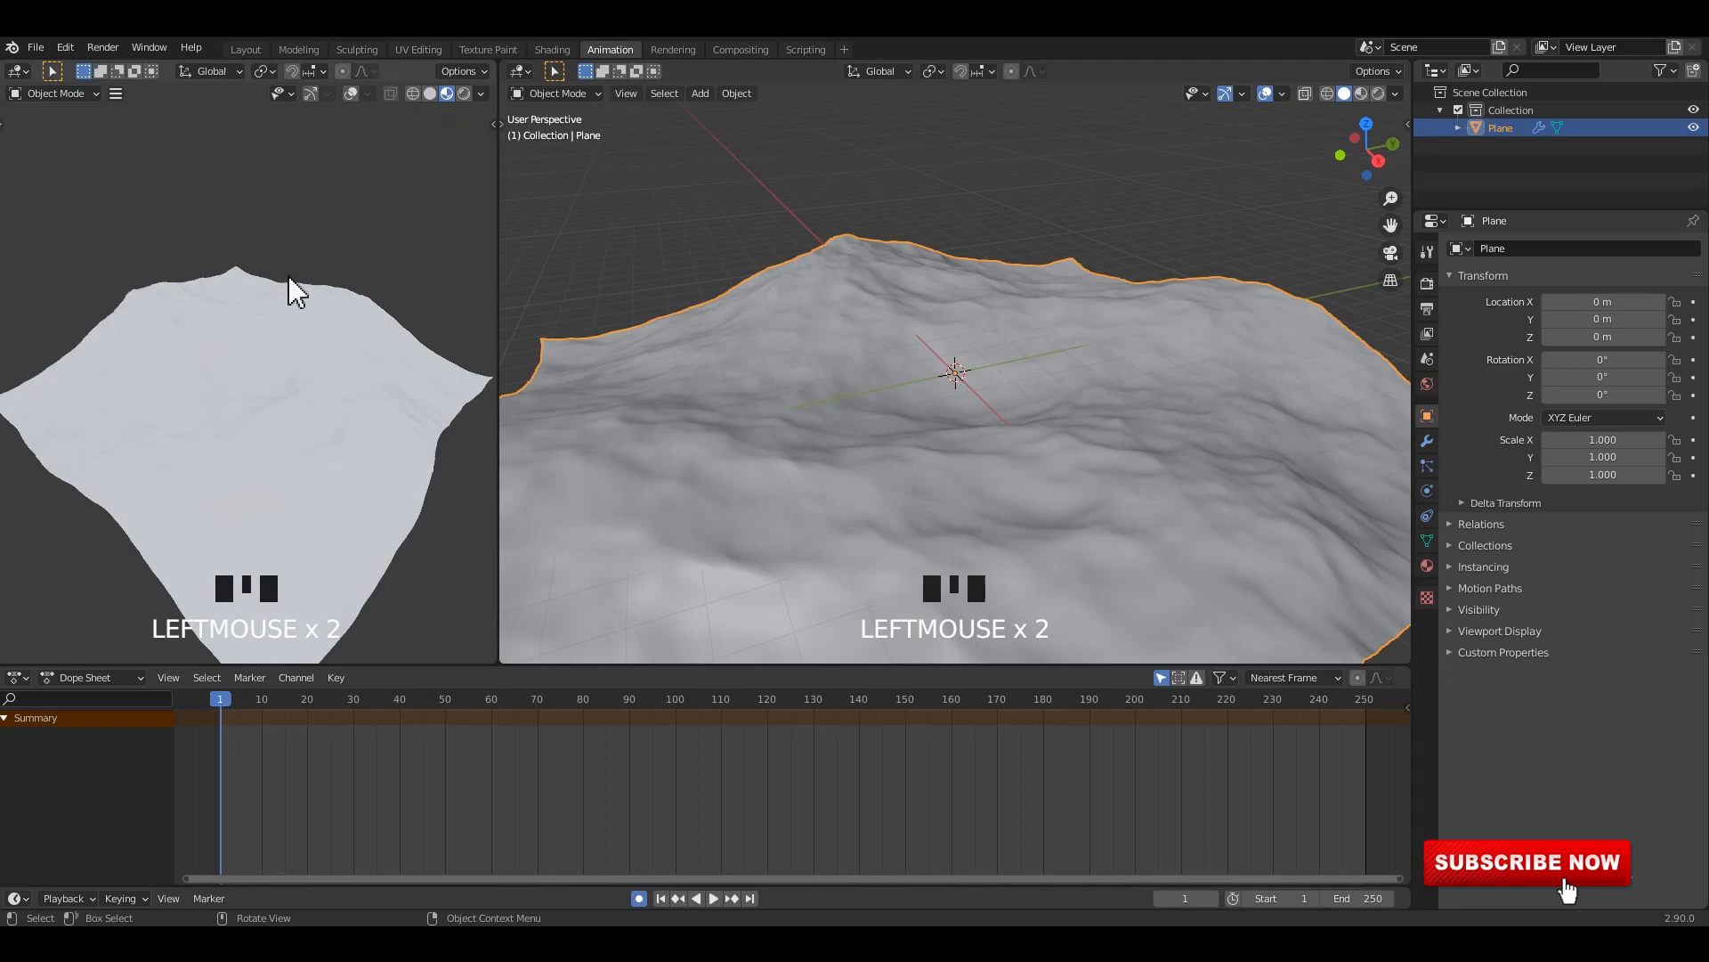
click(430, 94)
mouse_move(336, 288)
middle_down()
mouse_move(306, 281)
mouse_move(374, 284)
middle_up()
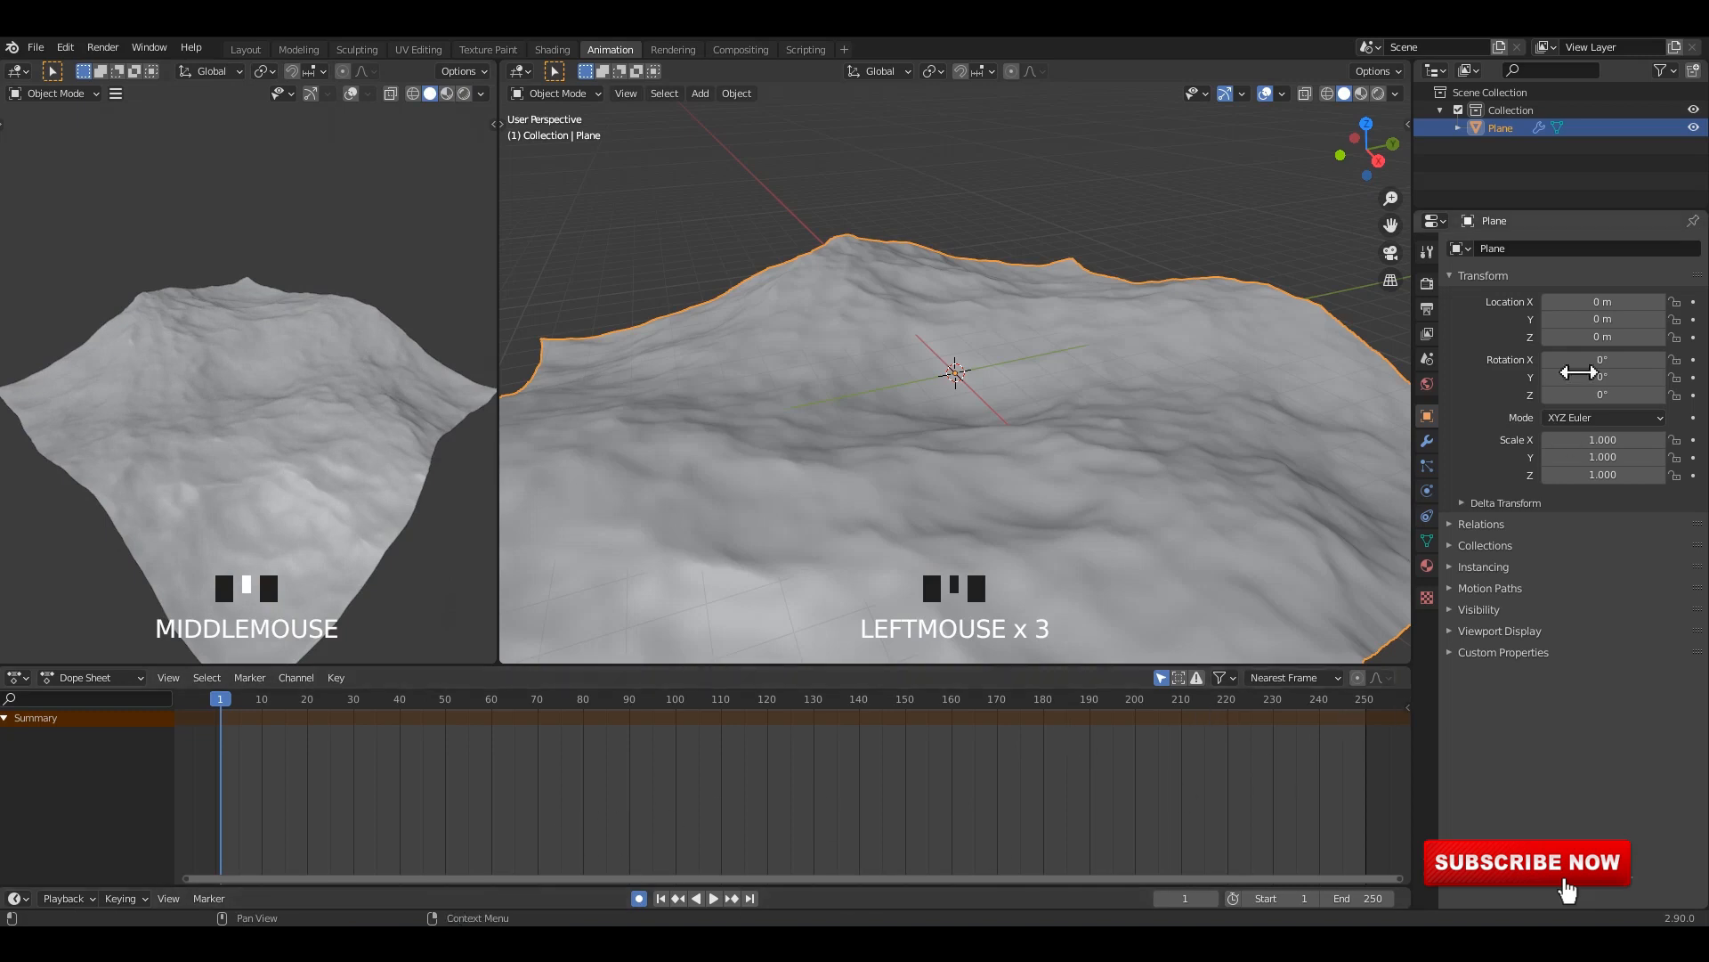
Step: Keyframe the Ocean modifier's Time at 0 on frame 1 and at 10 on frame 250
click(1431, 442)
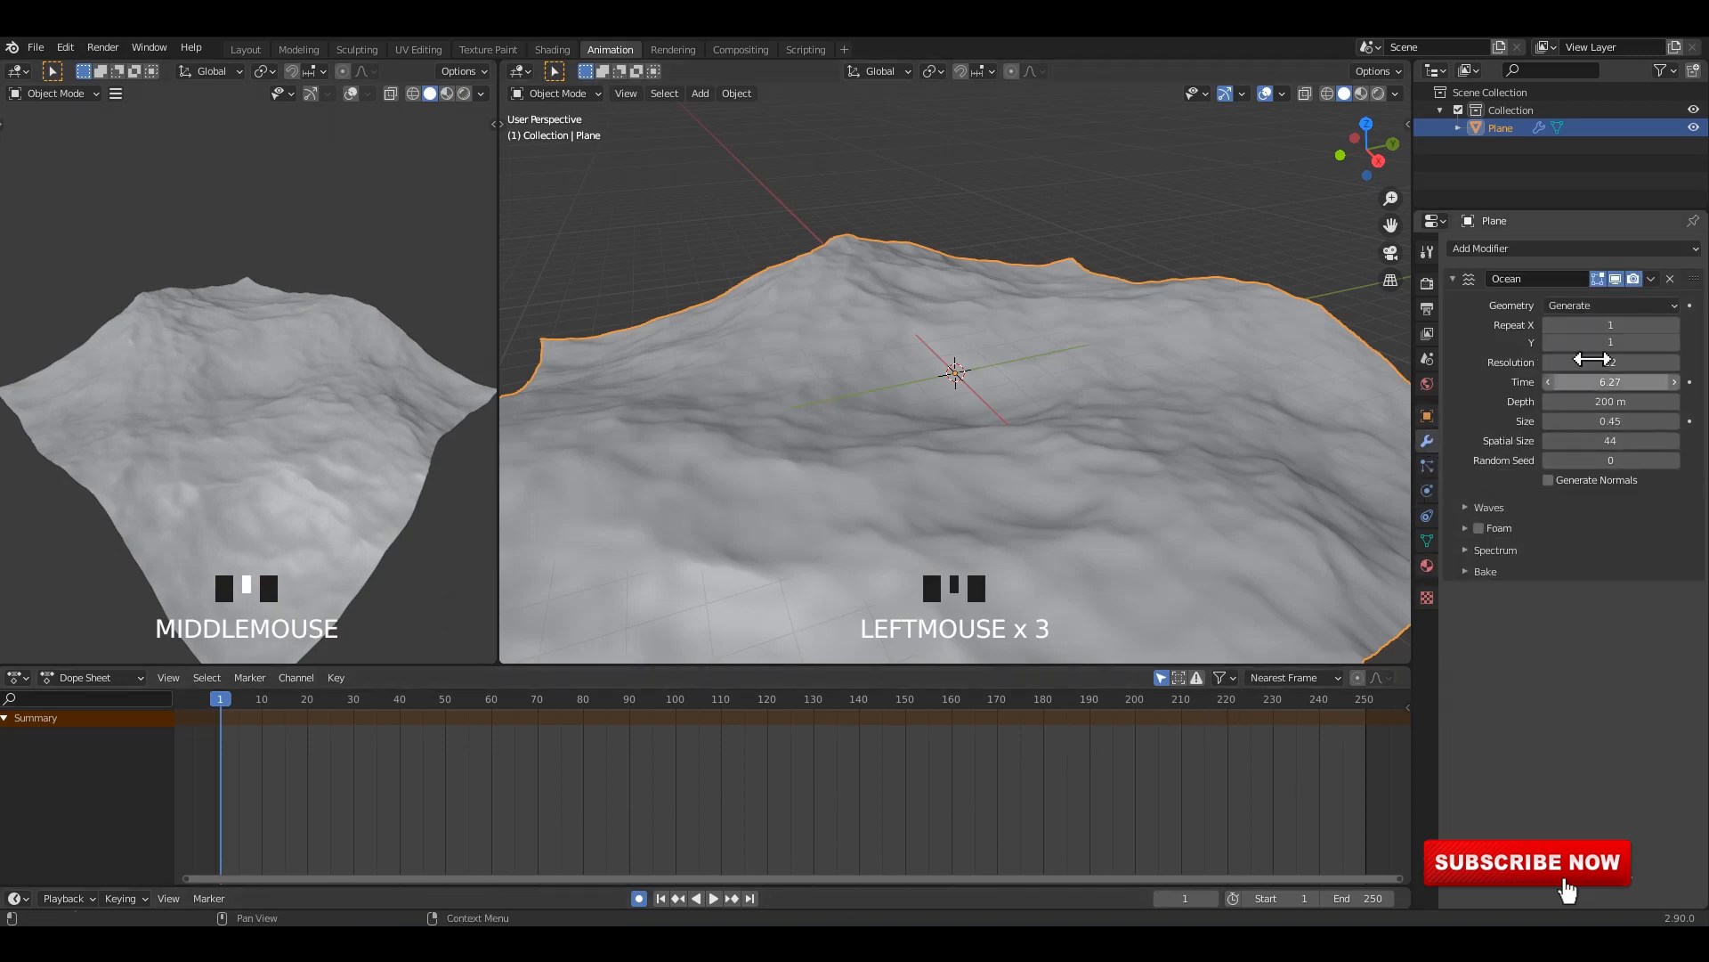
right_click(1622, 381)
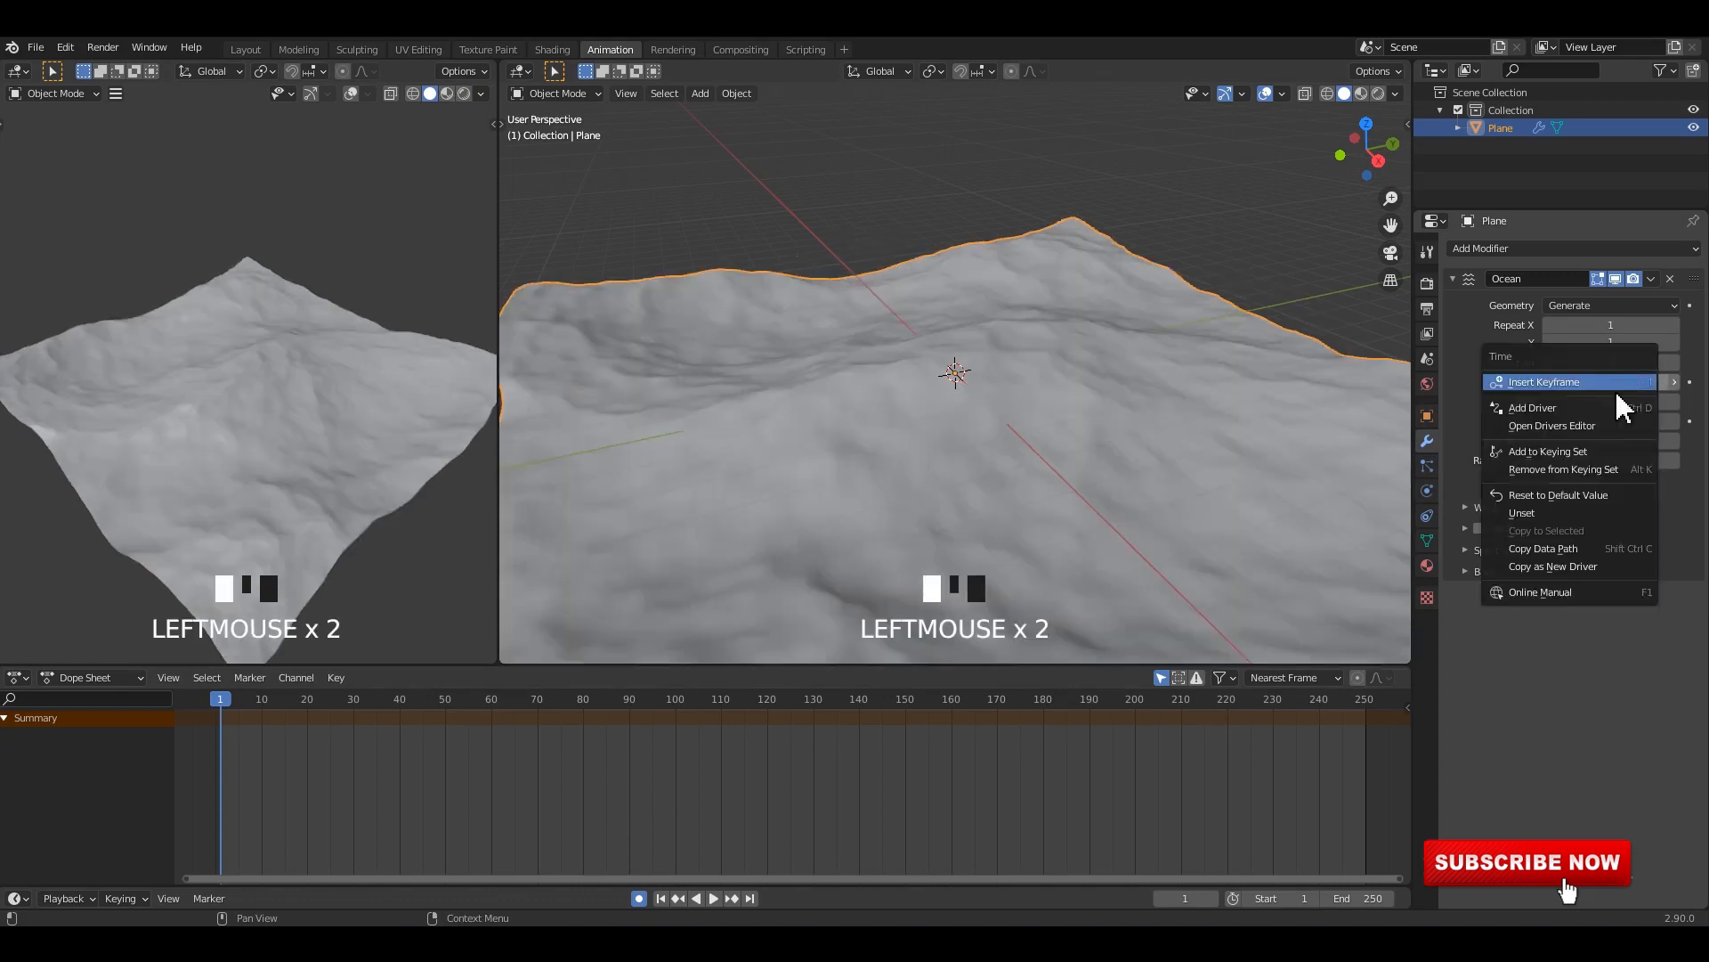
click(1616, 385)
click(752, 897)
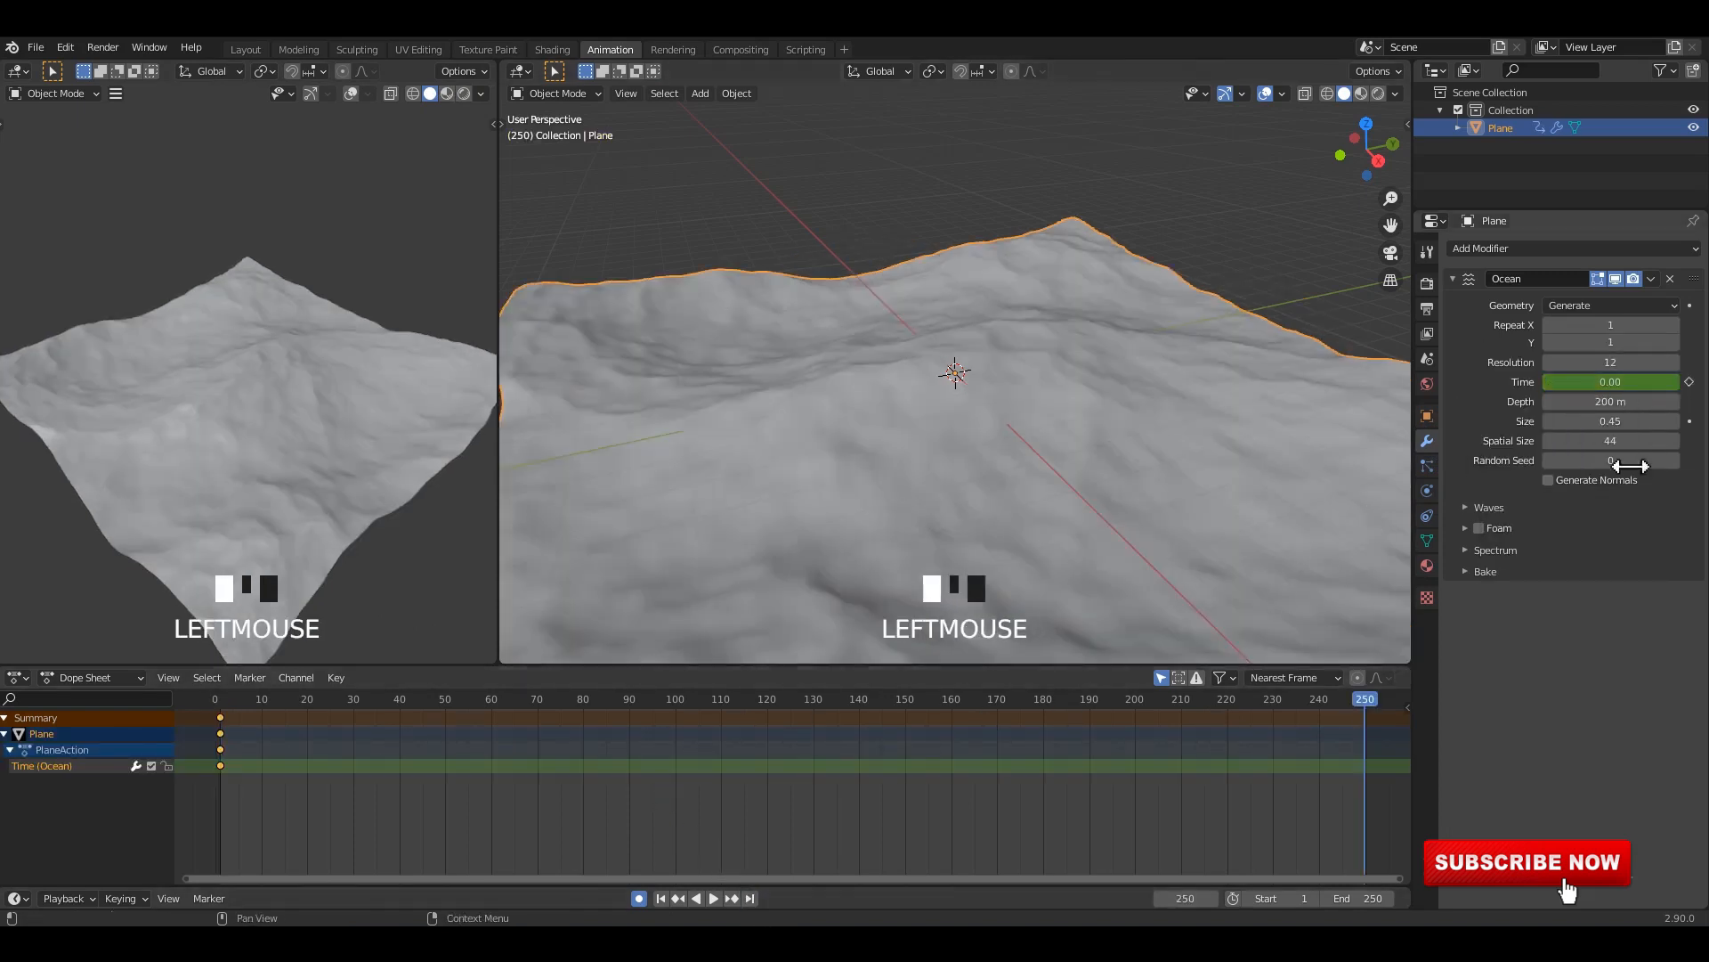
click(1607, 382)
text(10)
key(Return)
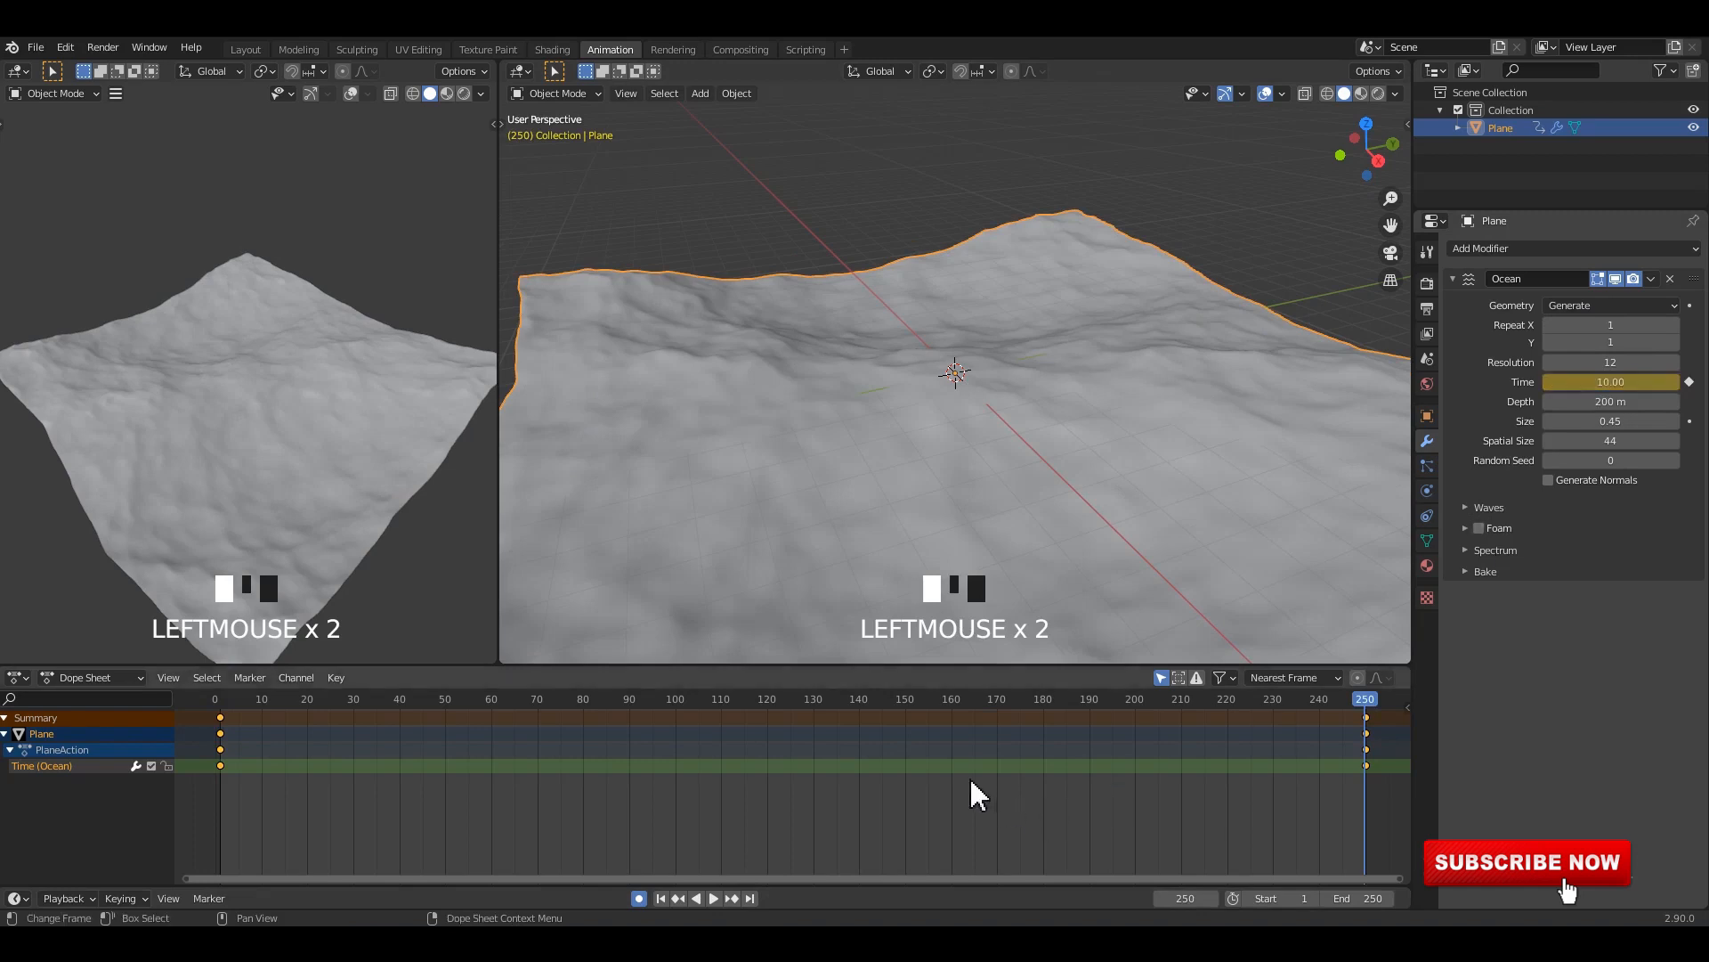
Step: Play the animation from frame 1 to check the wave motion, and deselect the keyframes
click(677, 897)
key(space)
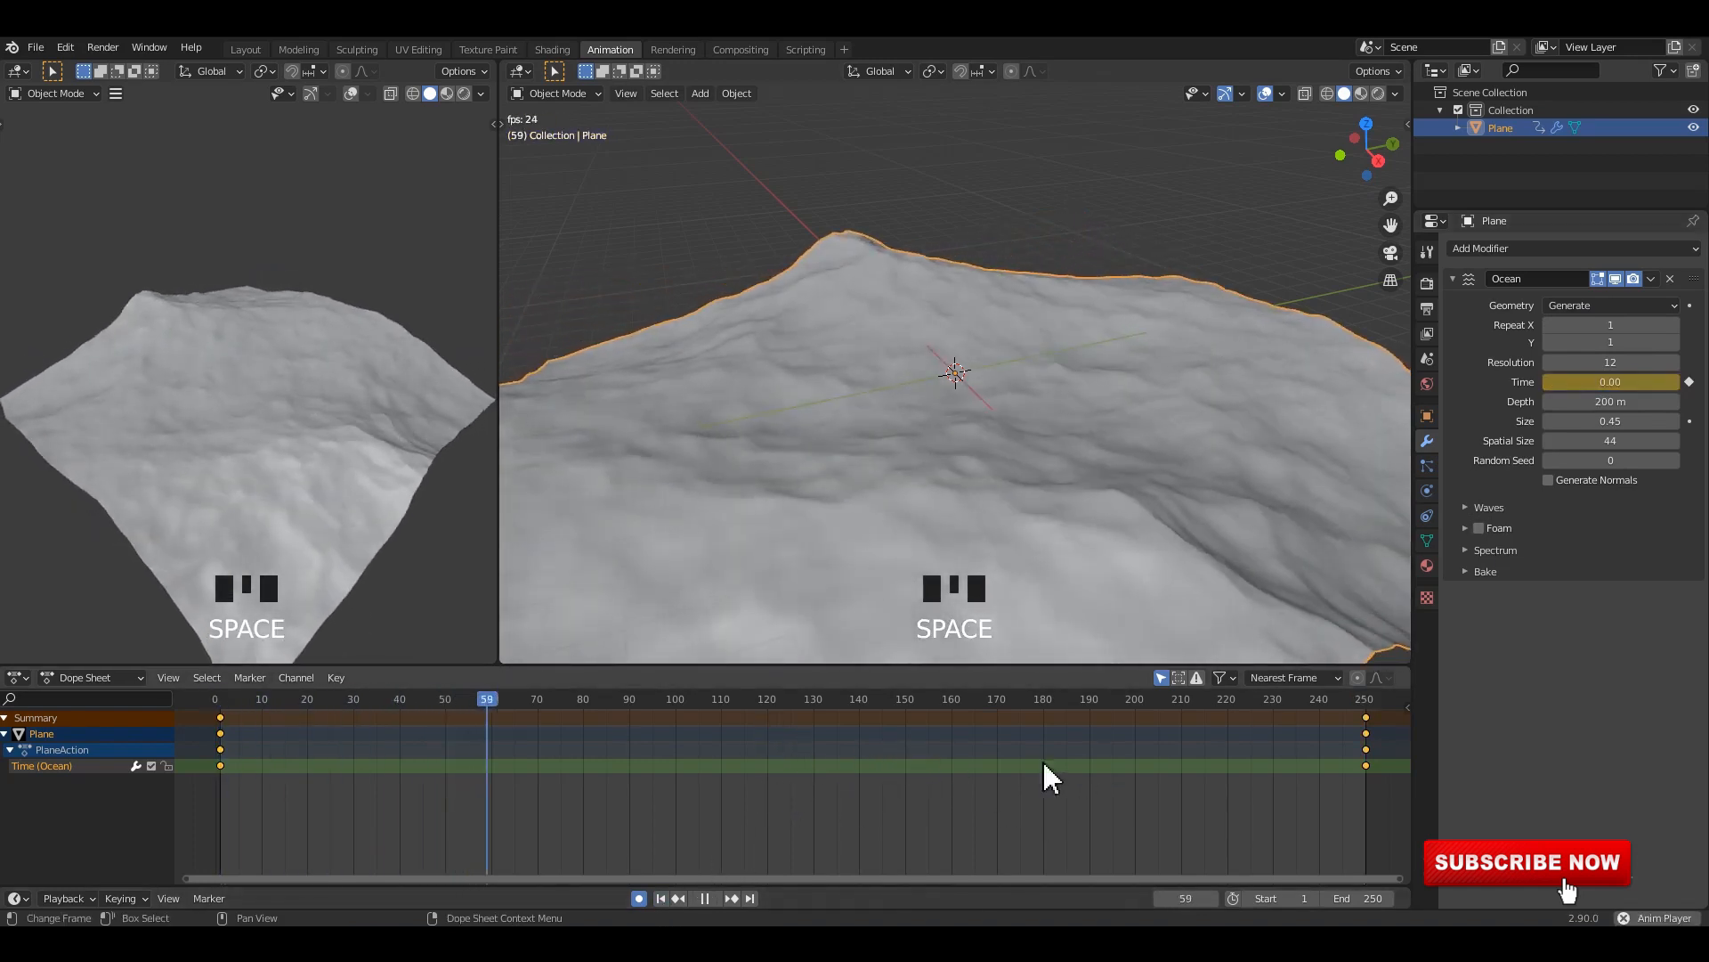
key(space)
triple_click(1164, 801)
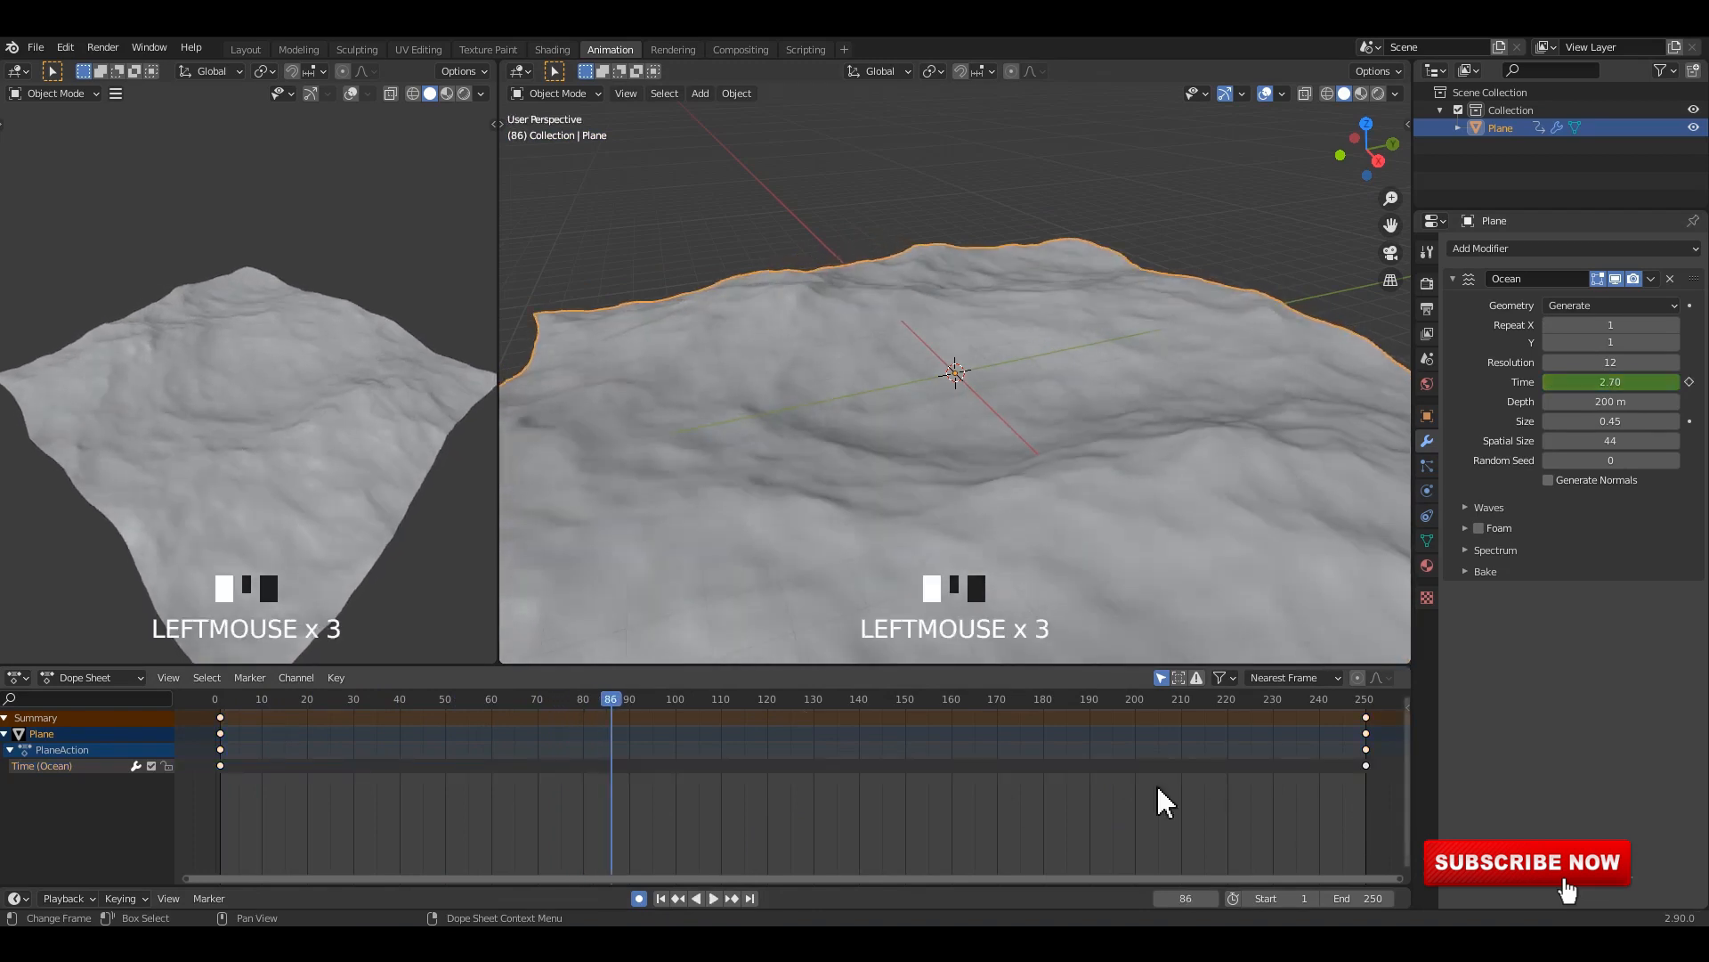
Step: Set the interpolation of all the ocean's Time keyframes to Linear
drag(202, 739, 1408, 813)
right_click(1376, 767)
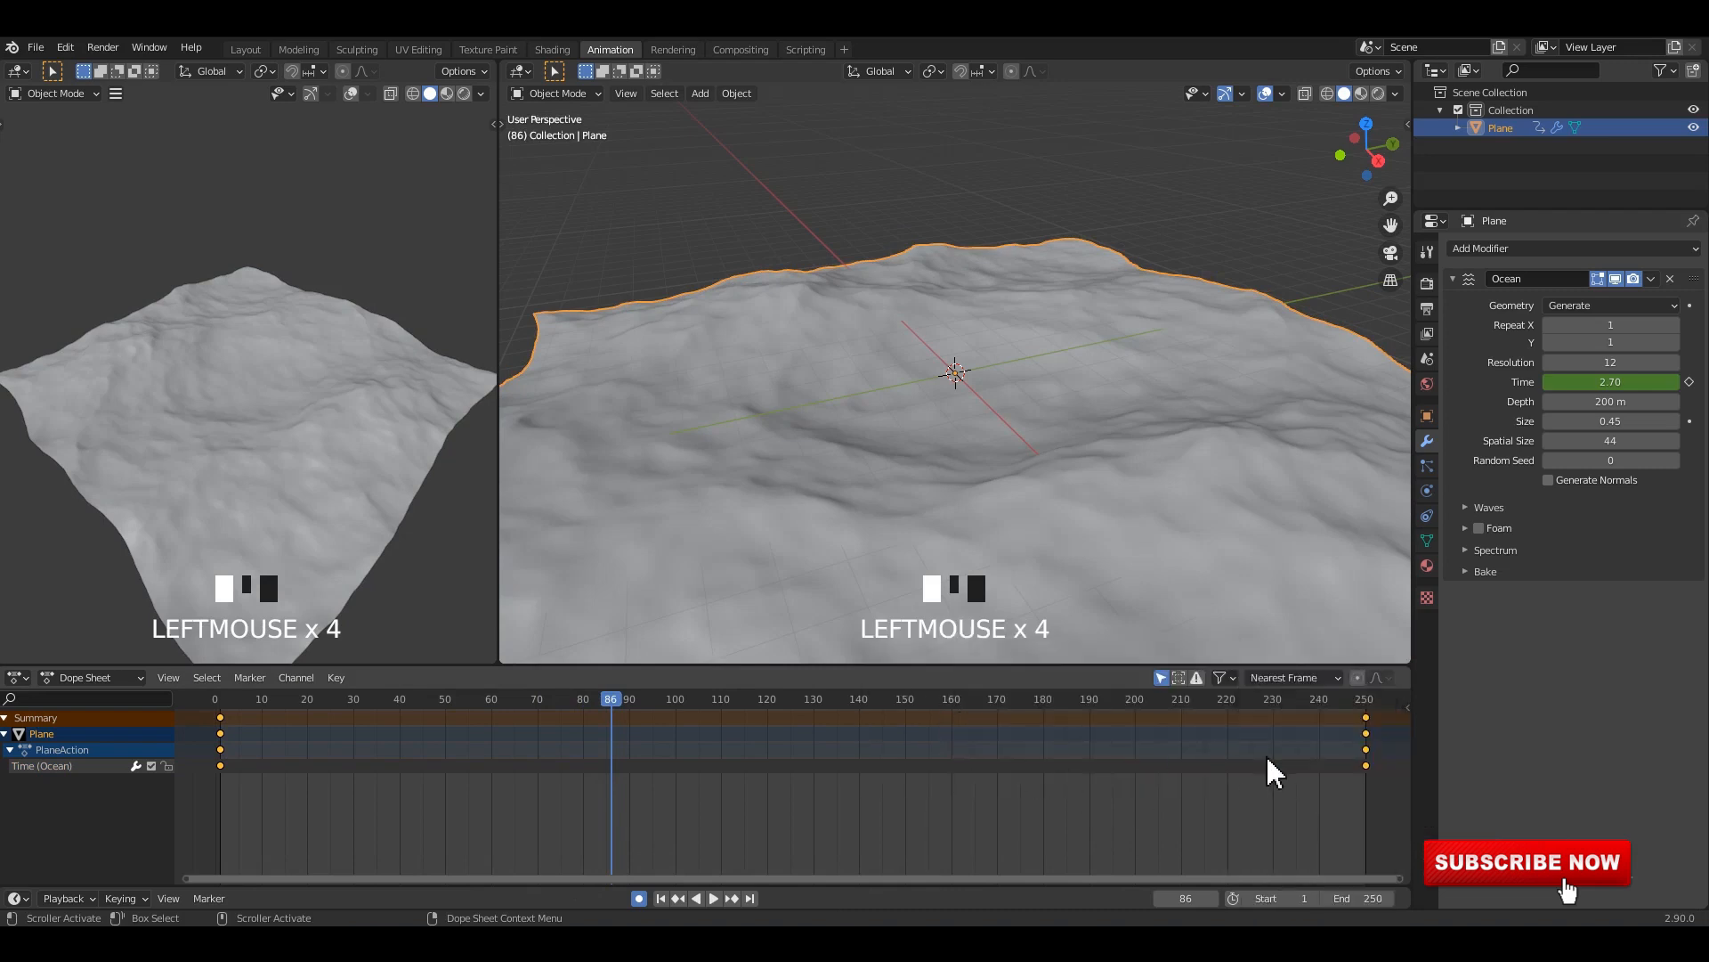
right_click(1372, 783)
mouse_move(1353, 787)
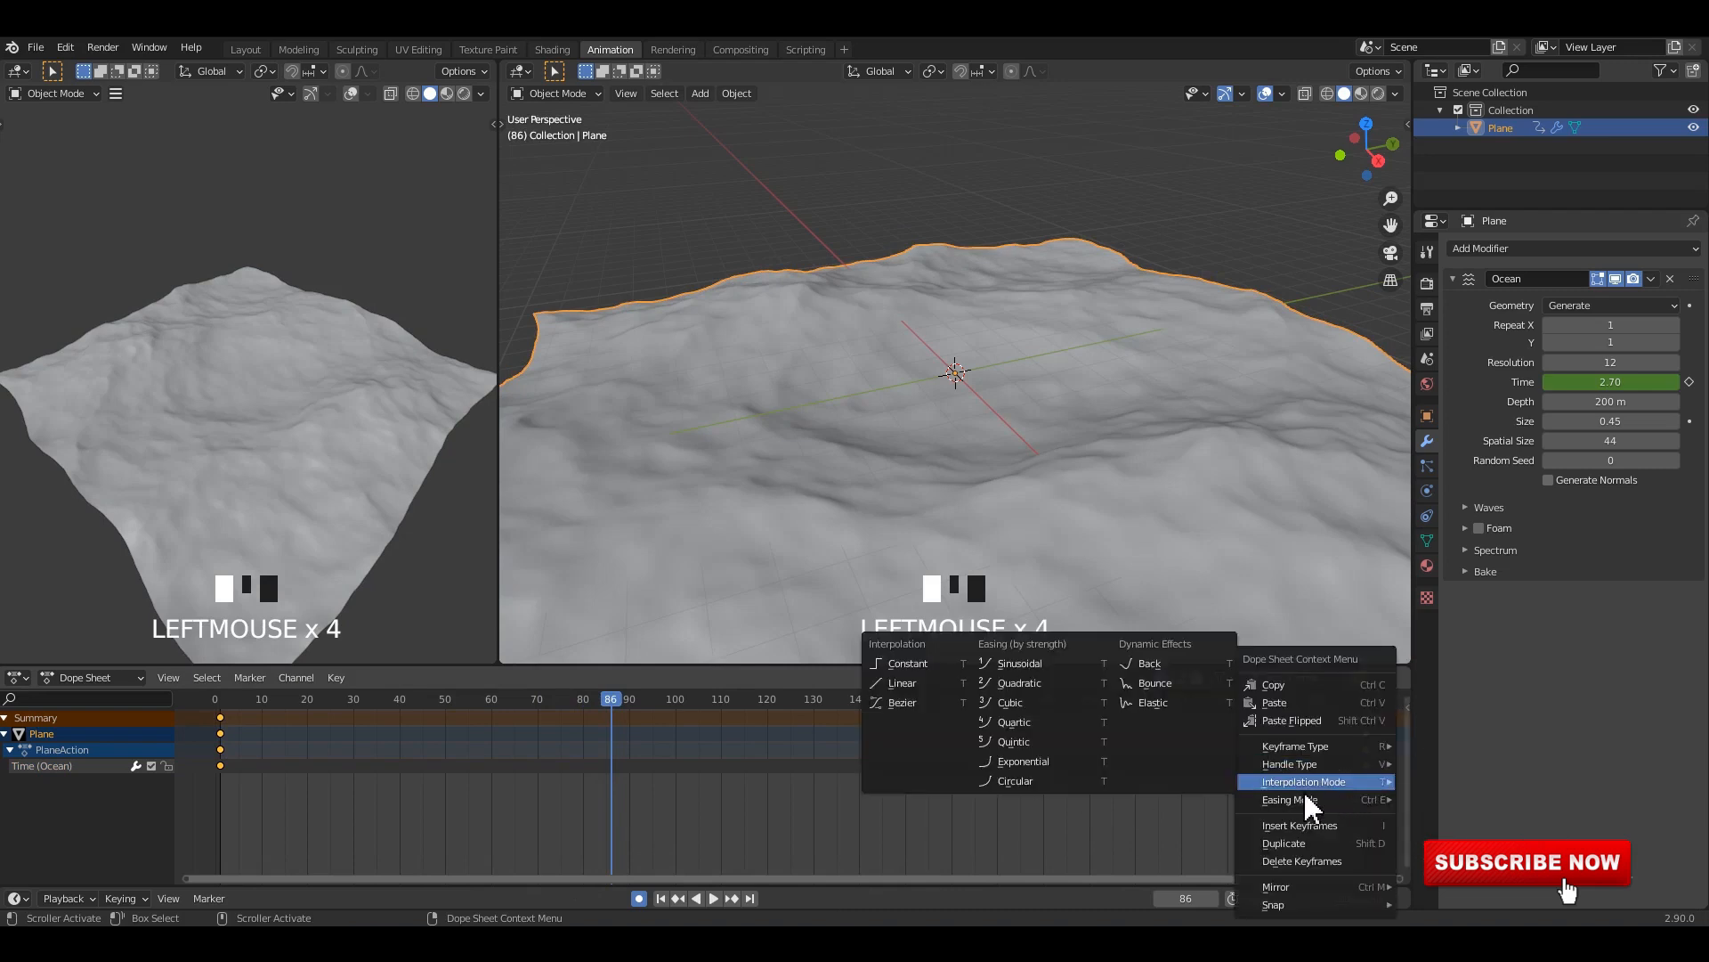
right_click(899, 687)
Step: Play the animation from the start and view the ocean from another angle to check the constant wave speed
drag(611, 715, 210, 793)
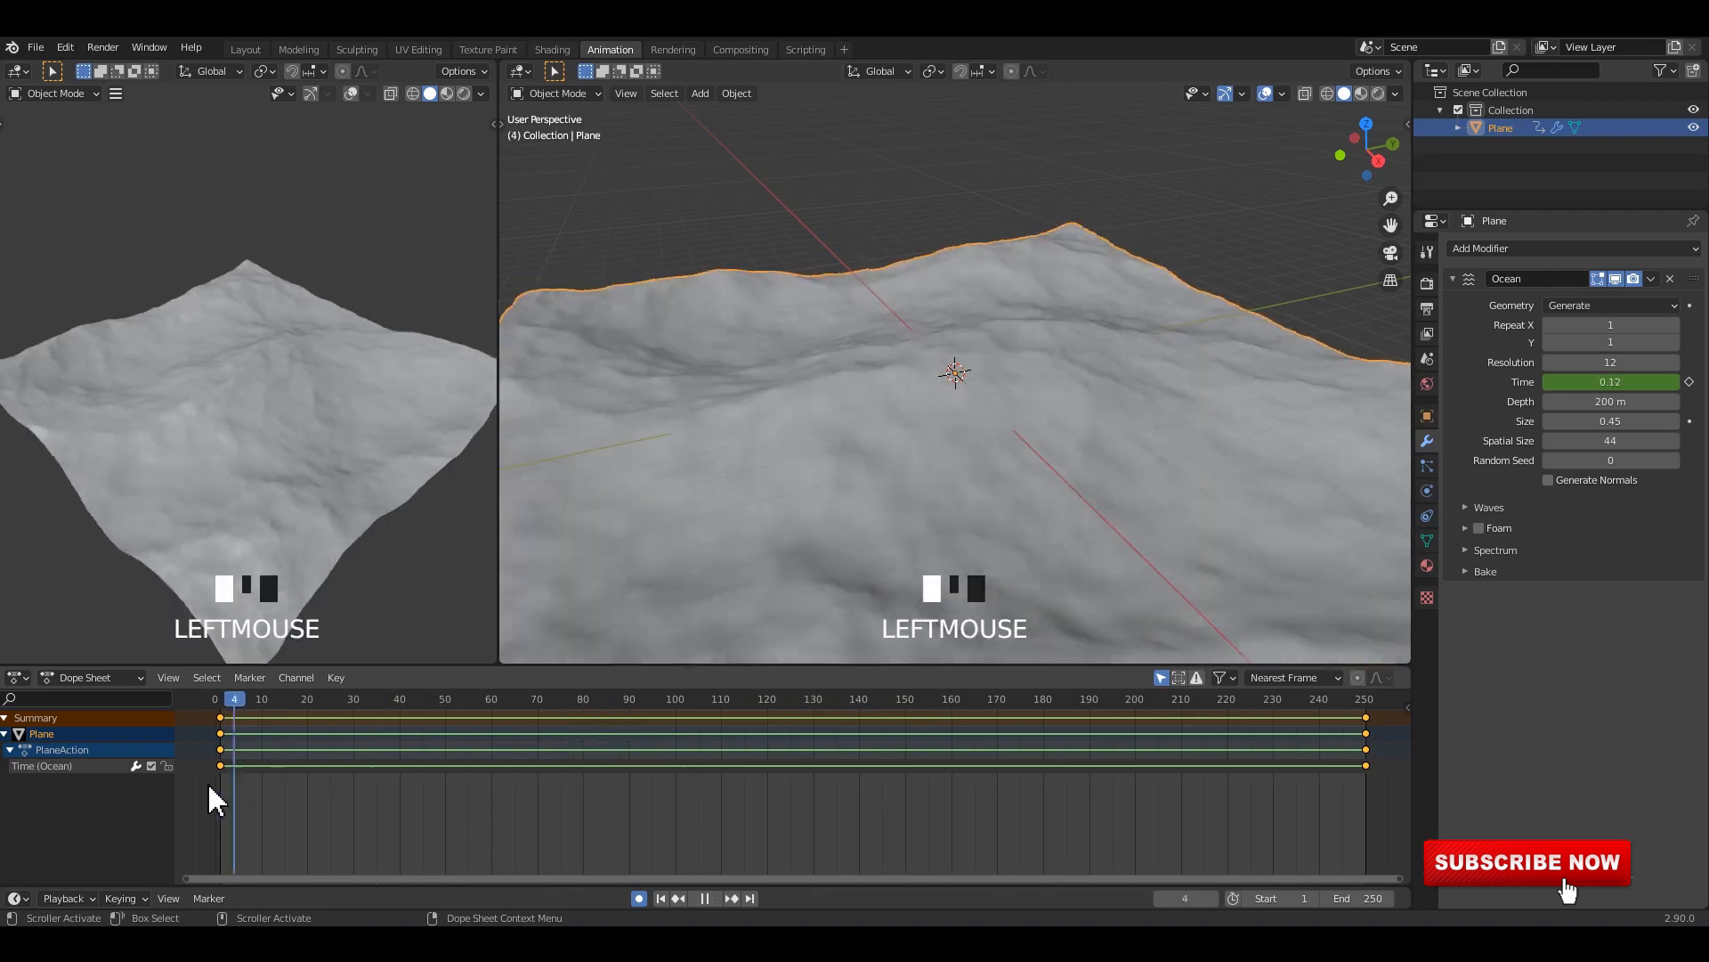
key(space)
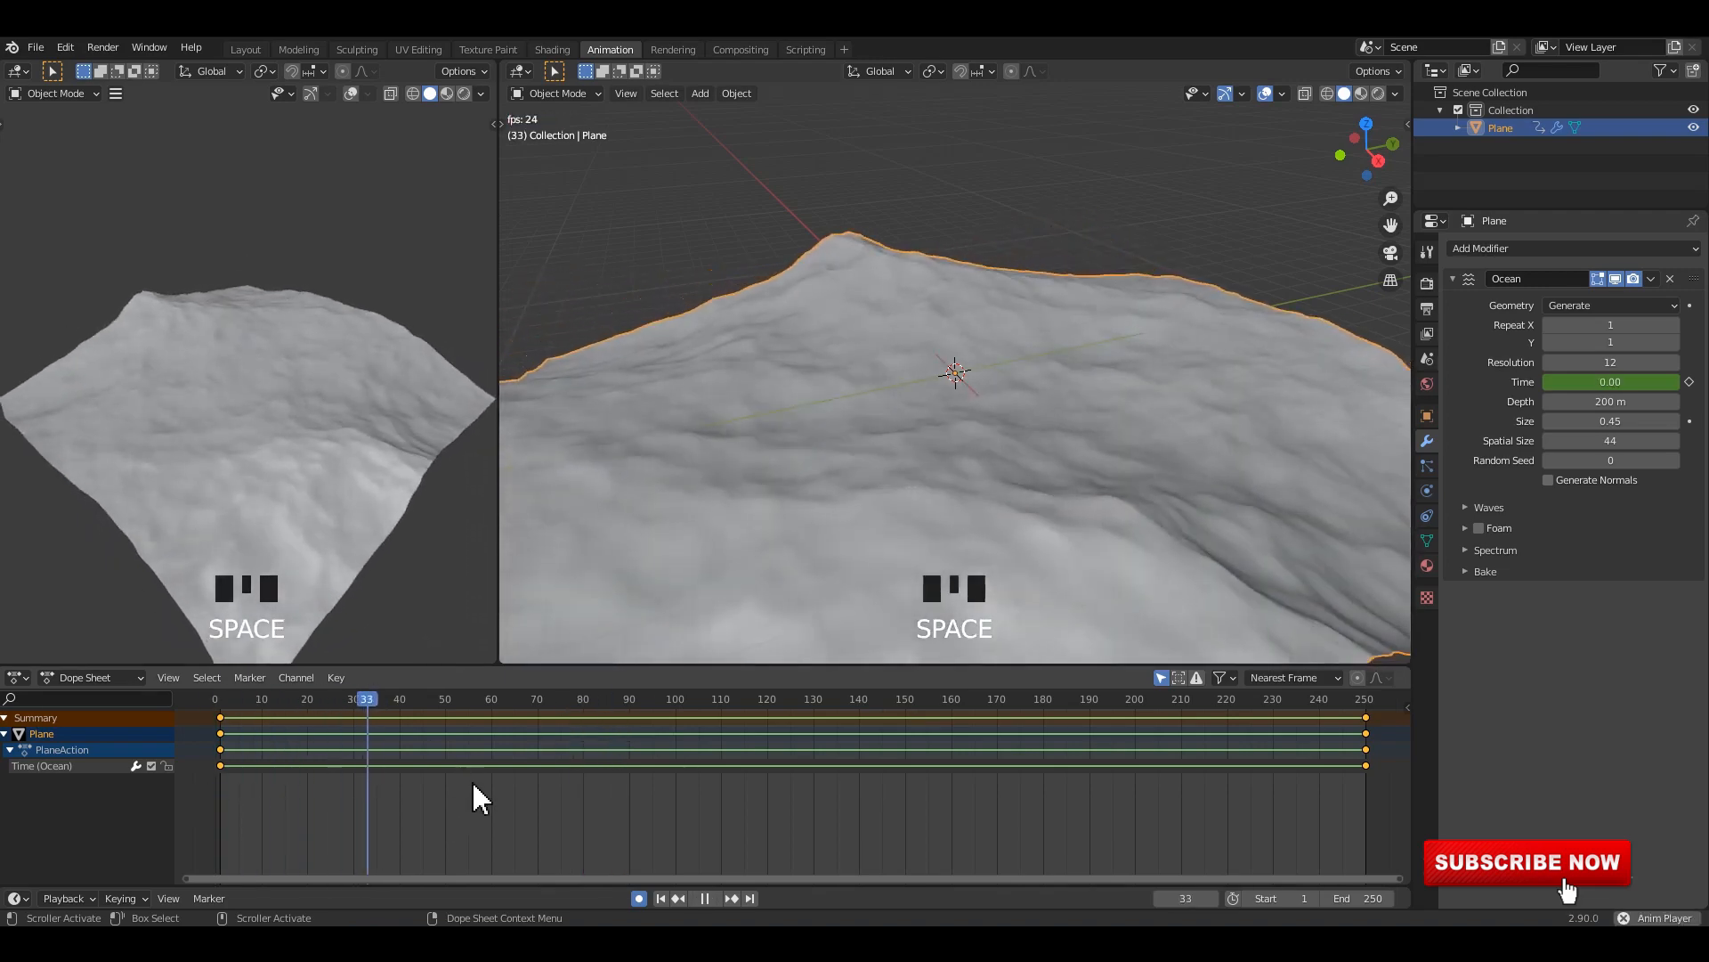
scroll(944, 351, down, 3)
click(983, 229)
middle_drag(983, 229, 857, 315)
scroll(889, 335, up, 1)
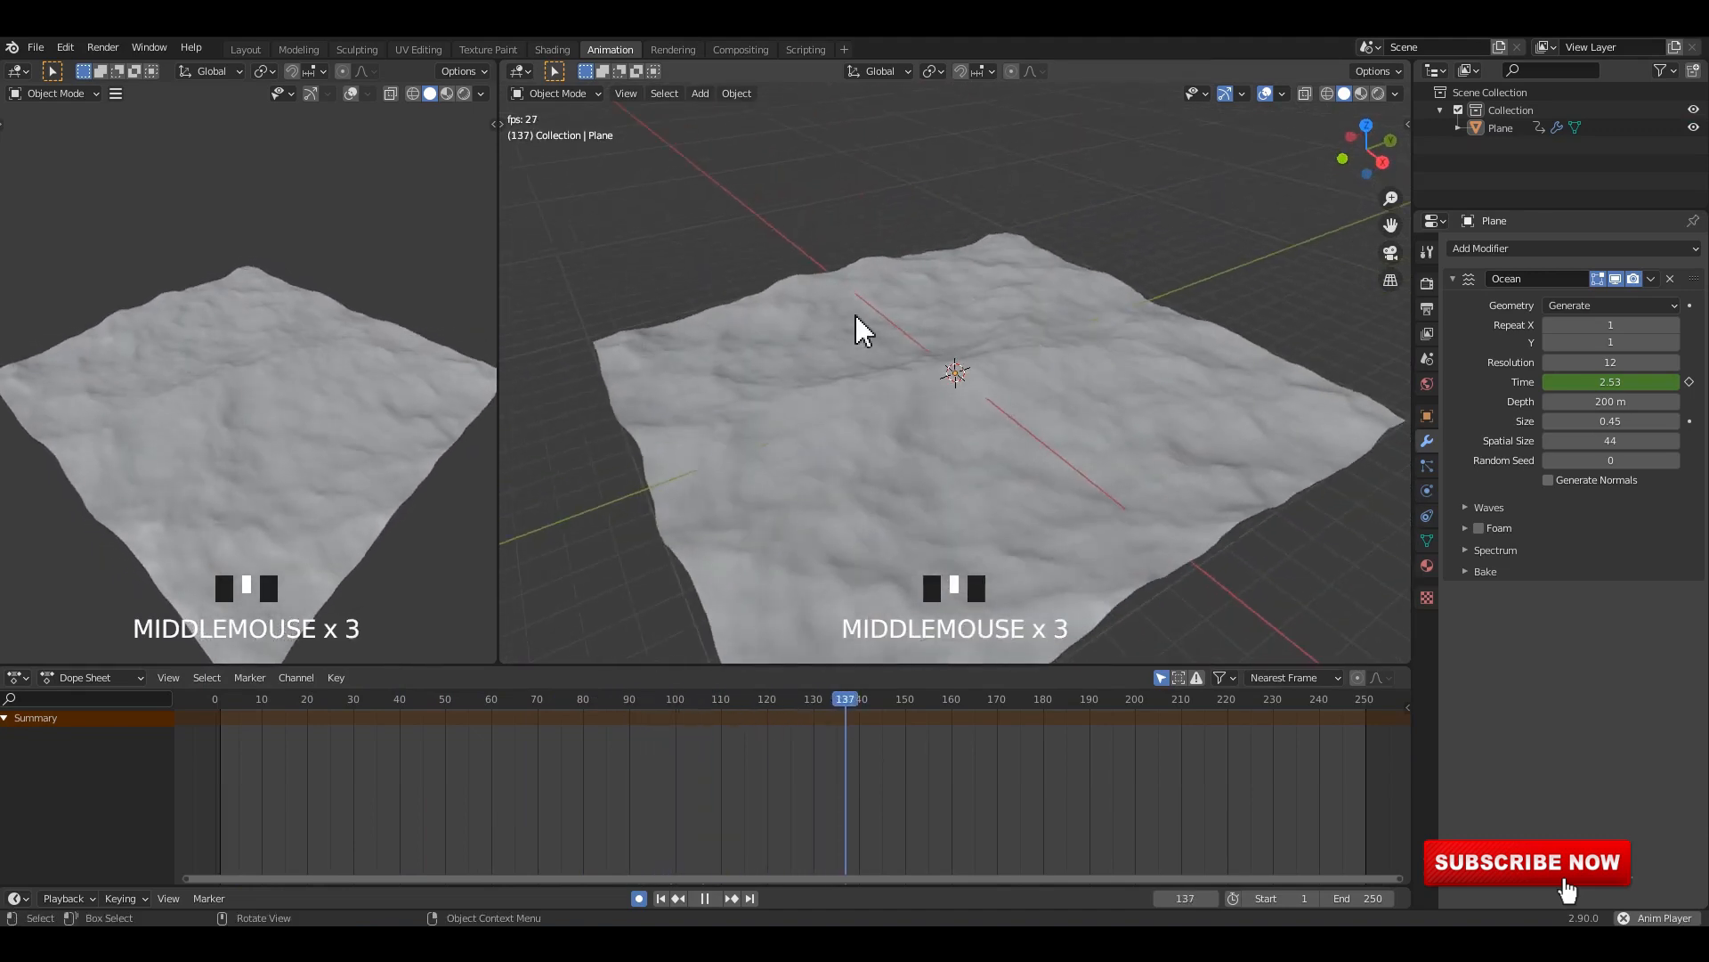
key(space)
Step: In the smaller 3D viewport, set the shading background to World, enable Cavity and change its type
click(551, 50)
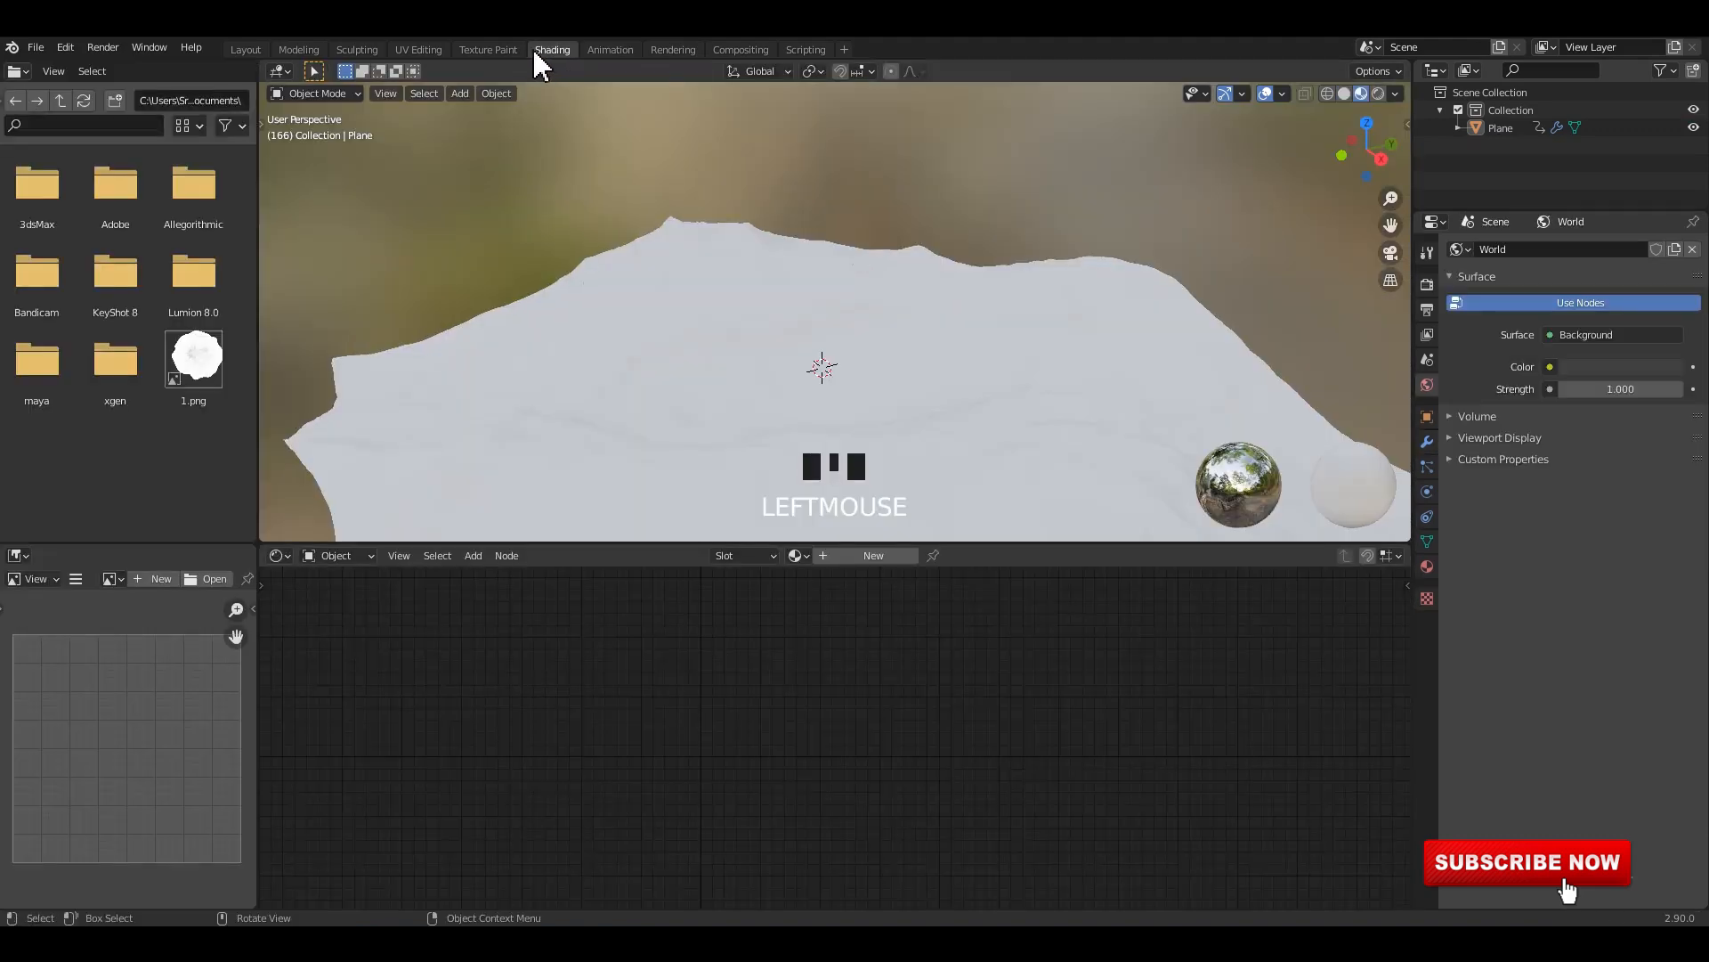
click(612, 51)
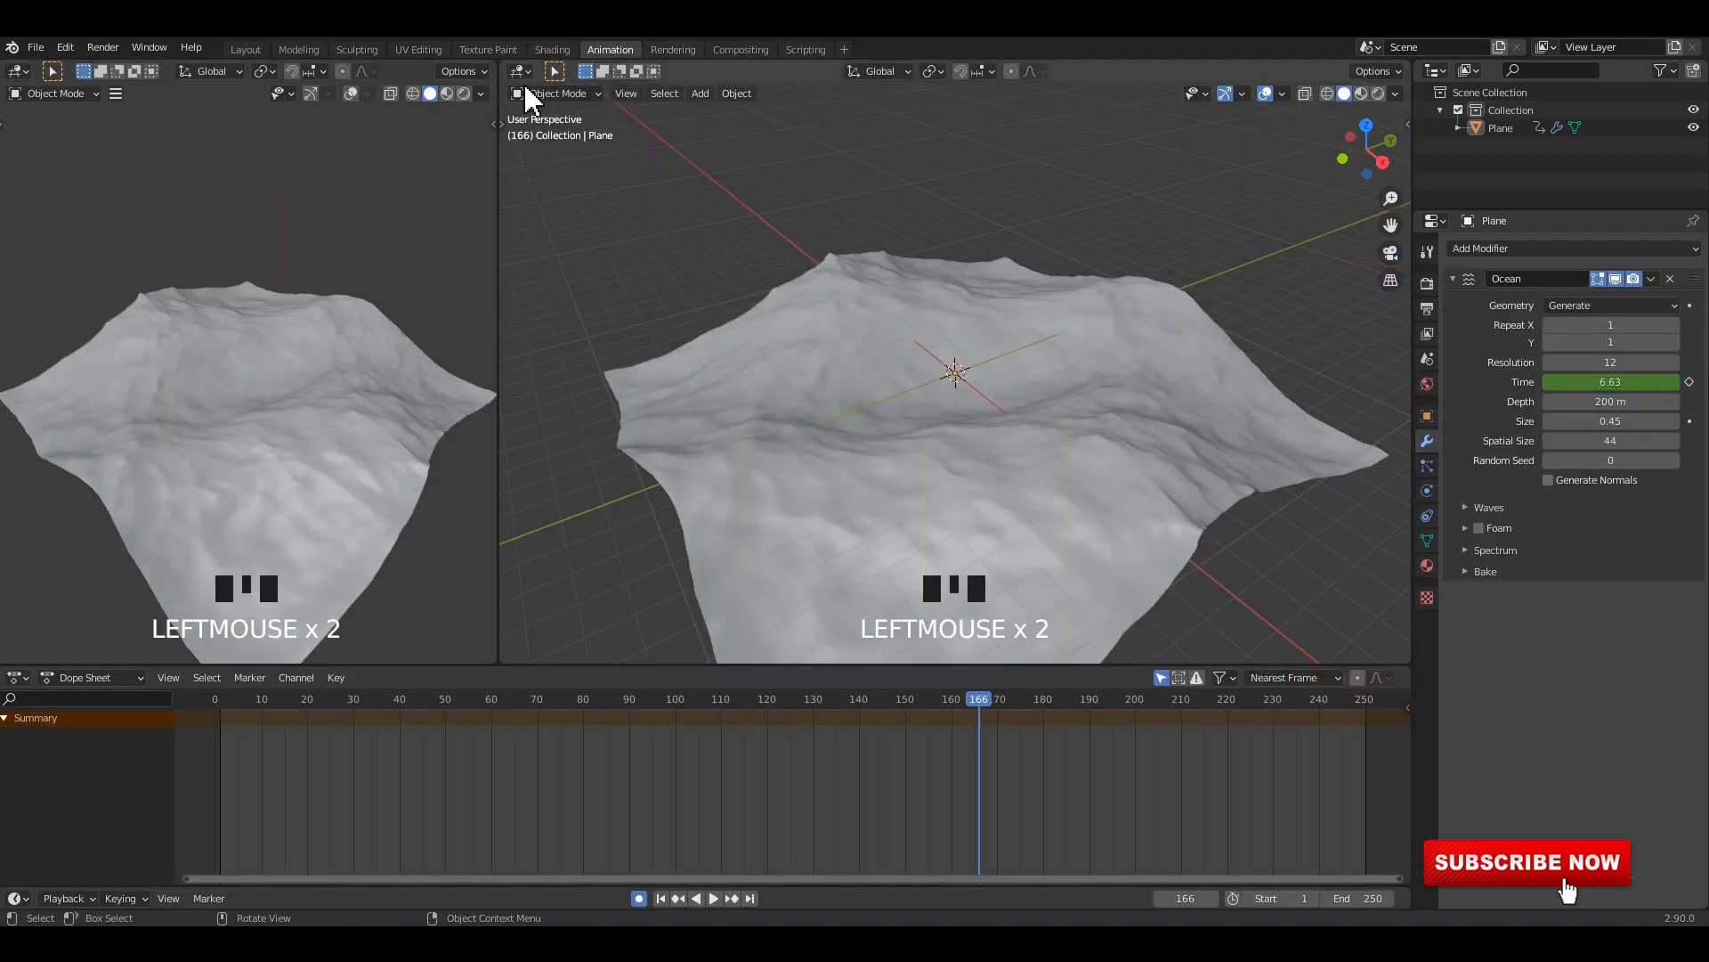
click(480, 94)
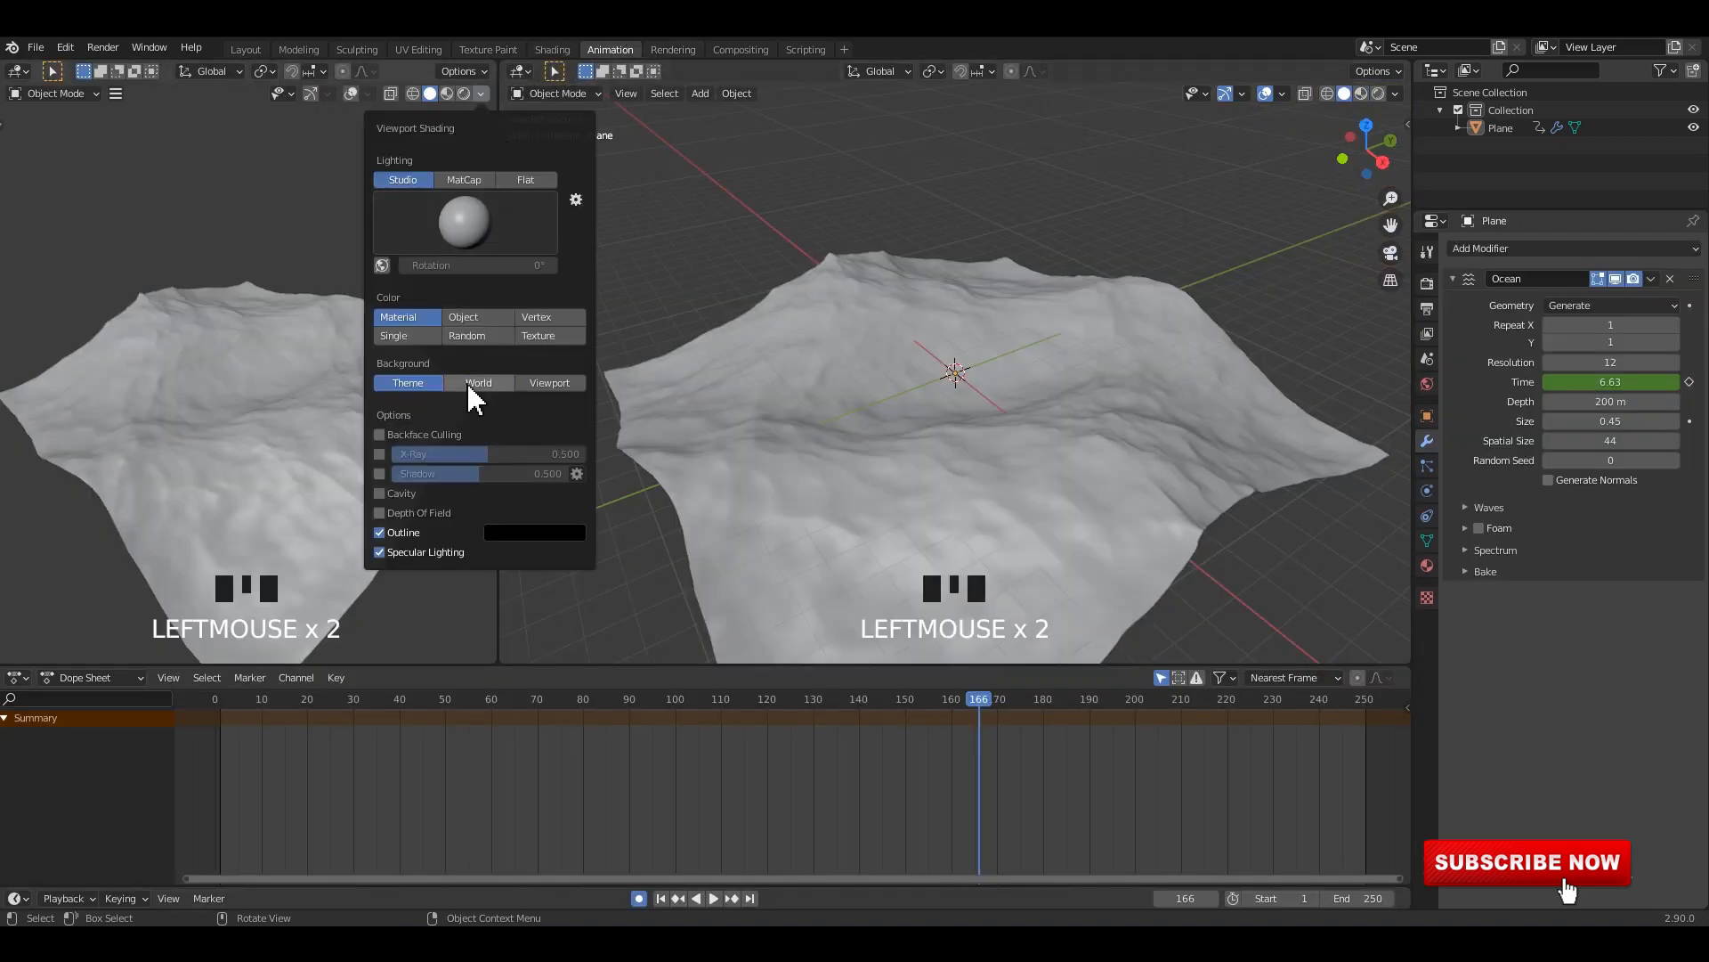
click(379, 493)
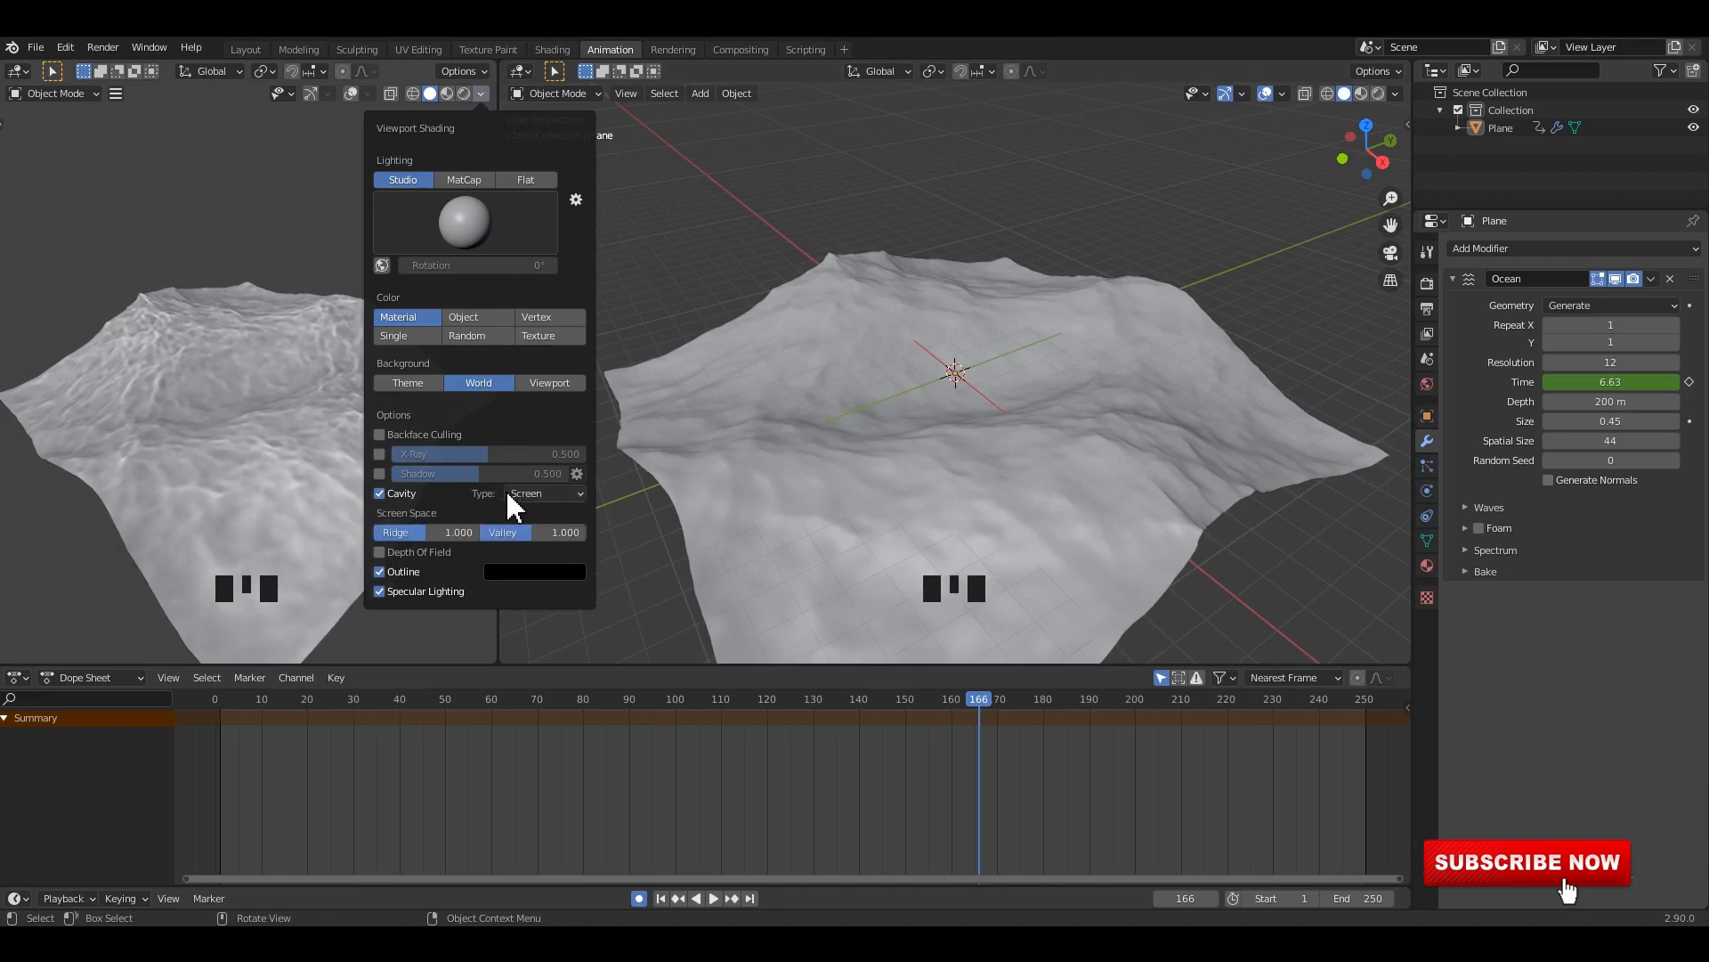
click(520, 493)
click(529, 513)
Step: Play the animation and examine the moving waves up close and from a different angle in both viewports
mouse_move(268, 260)
middle_down()
mouse_move(338, 267)
mouse_move(294, 297)
middle_up()
key(space)
scroll(294, 297, up, 2)
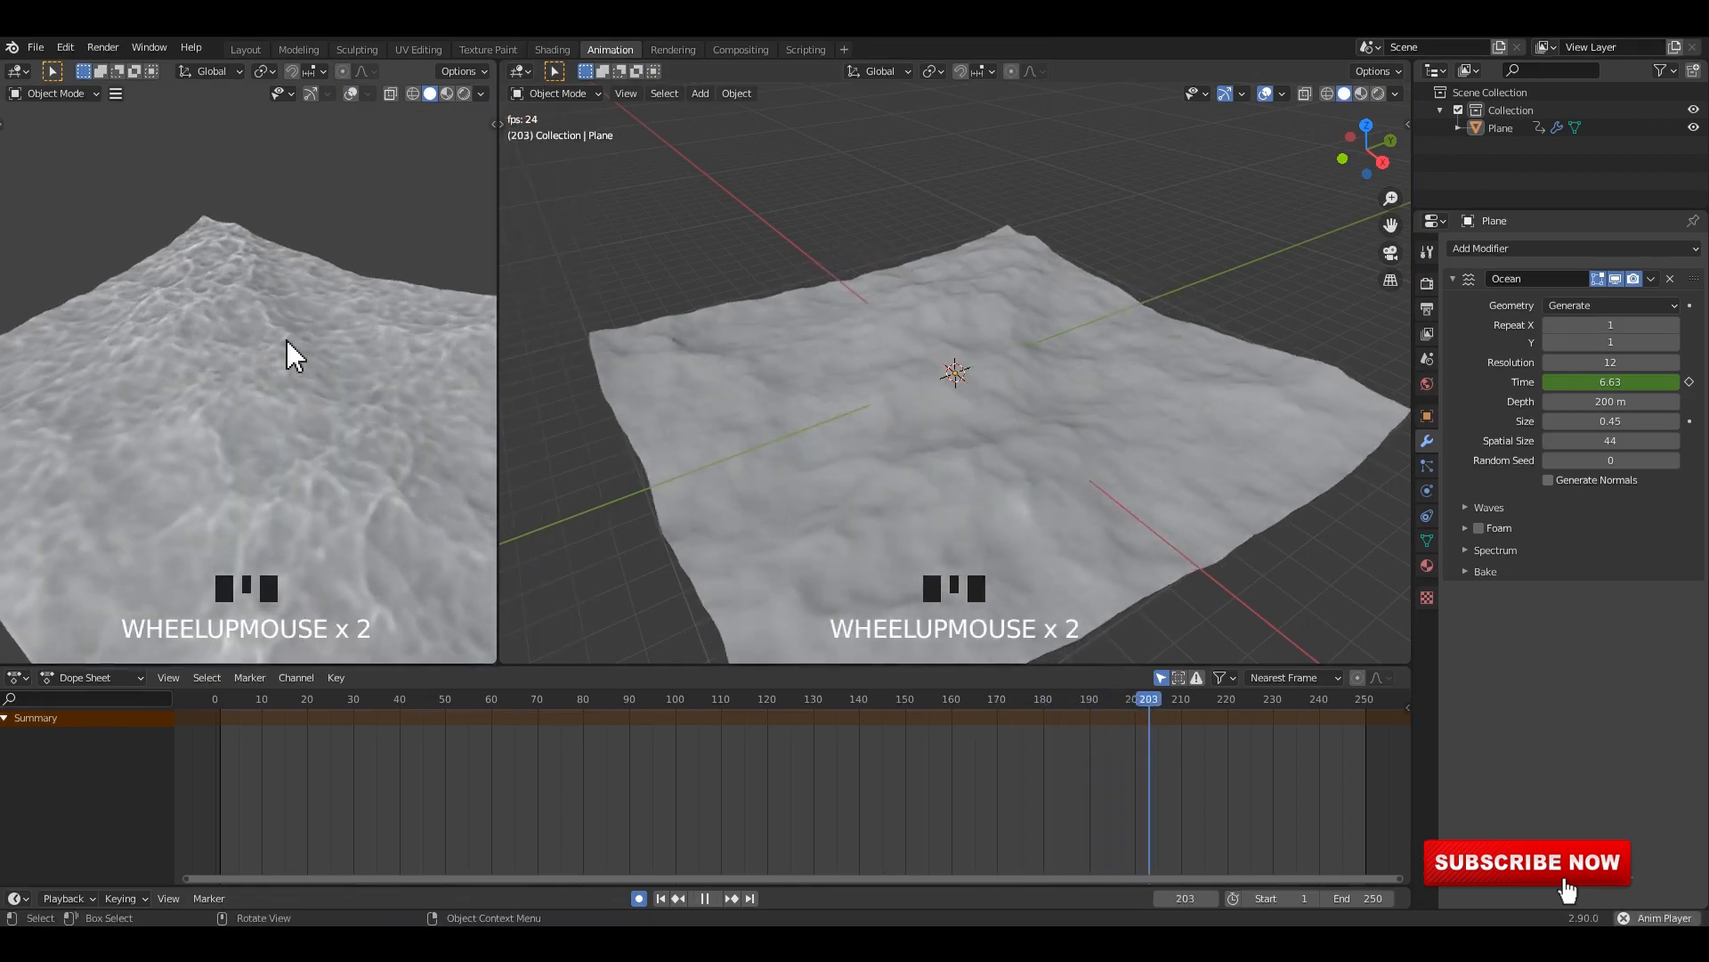
scroll(254, 351, down, 1)
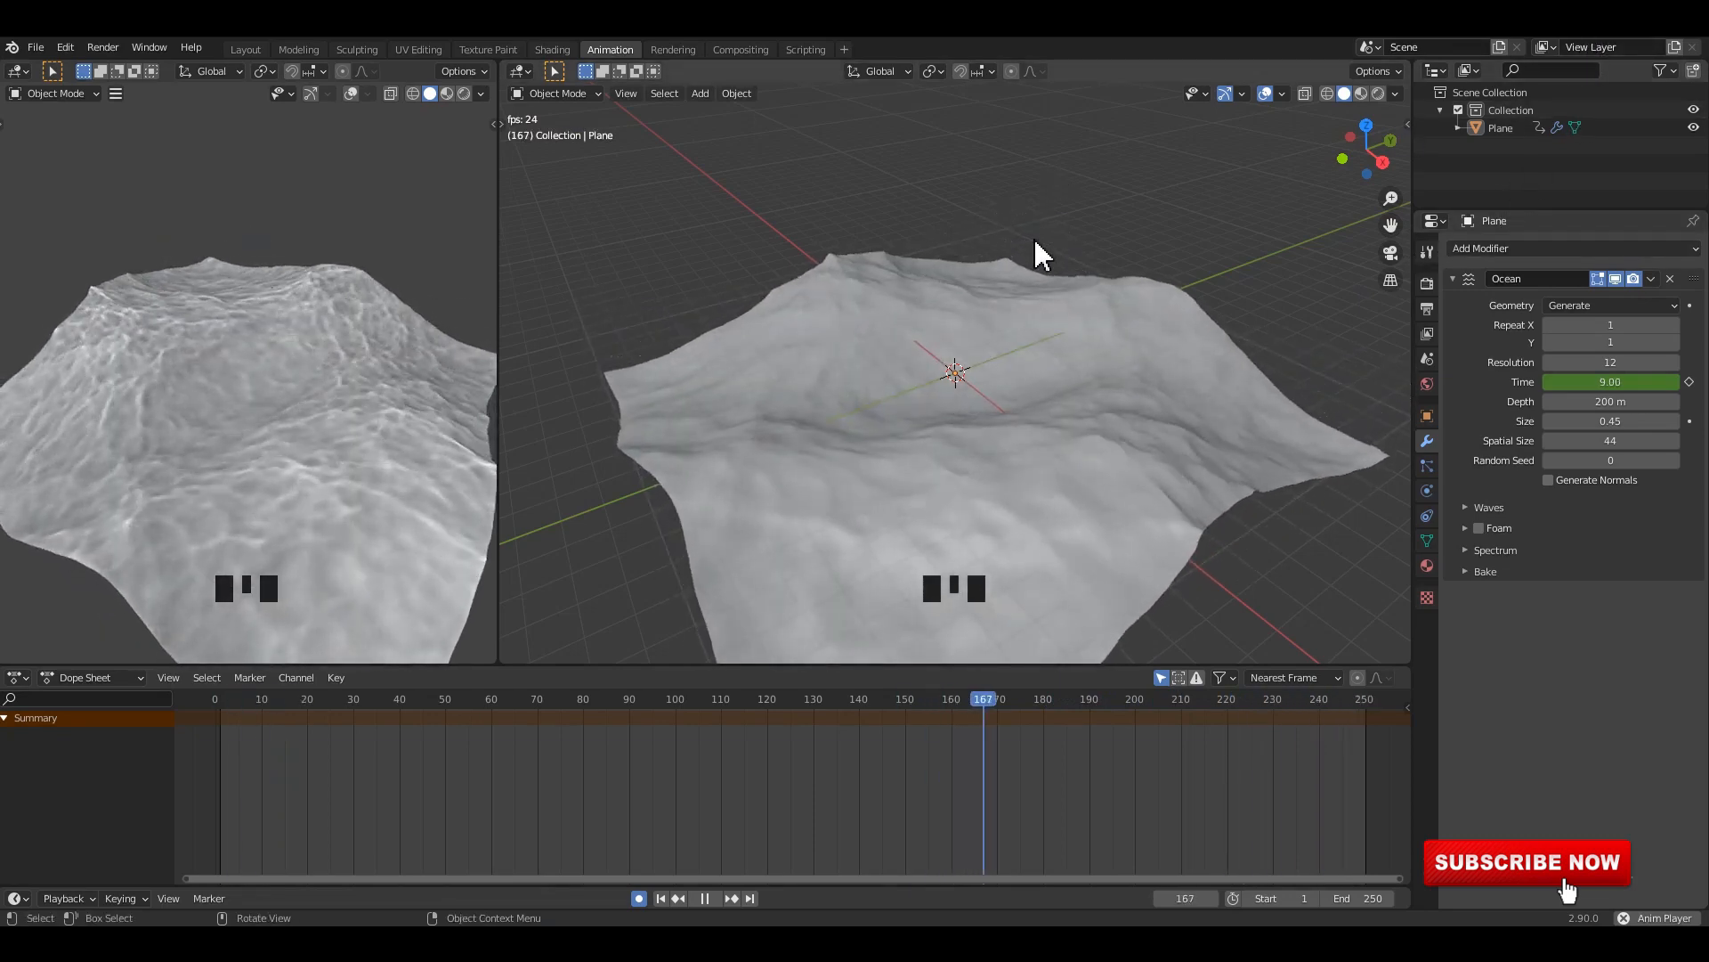
middle_drag(979, 241, 751, 370)
key(space)
Step: Turn the larger 3D viewport into a Shader Editor, enlarge it over the Dope Sheet and hide its sidebar
click(556, 94)
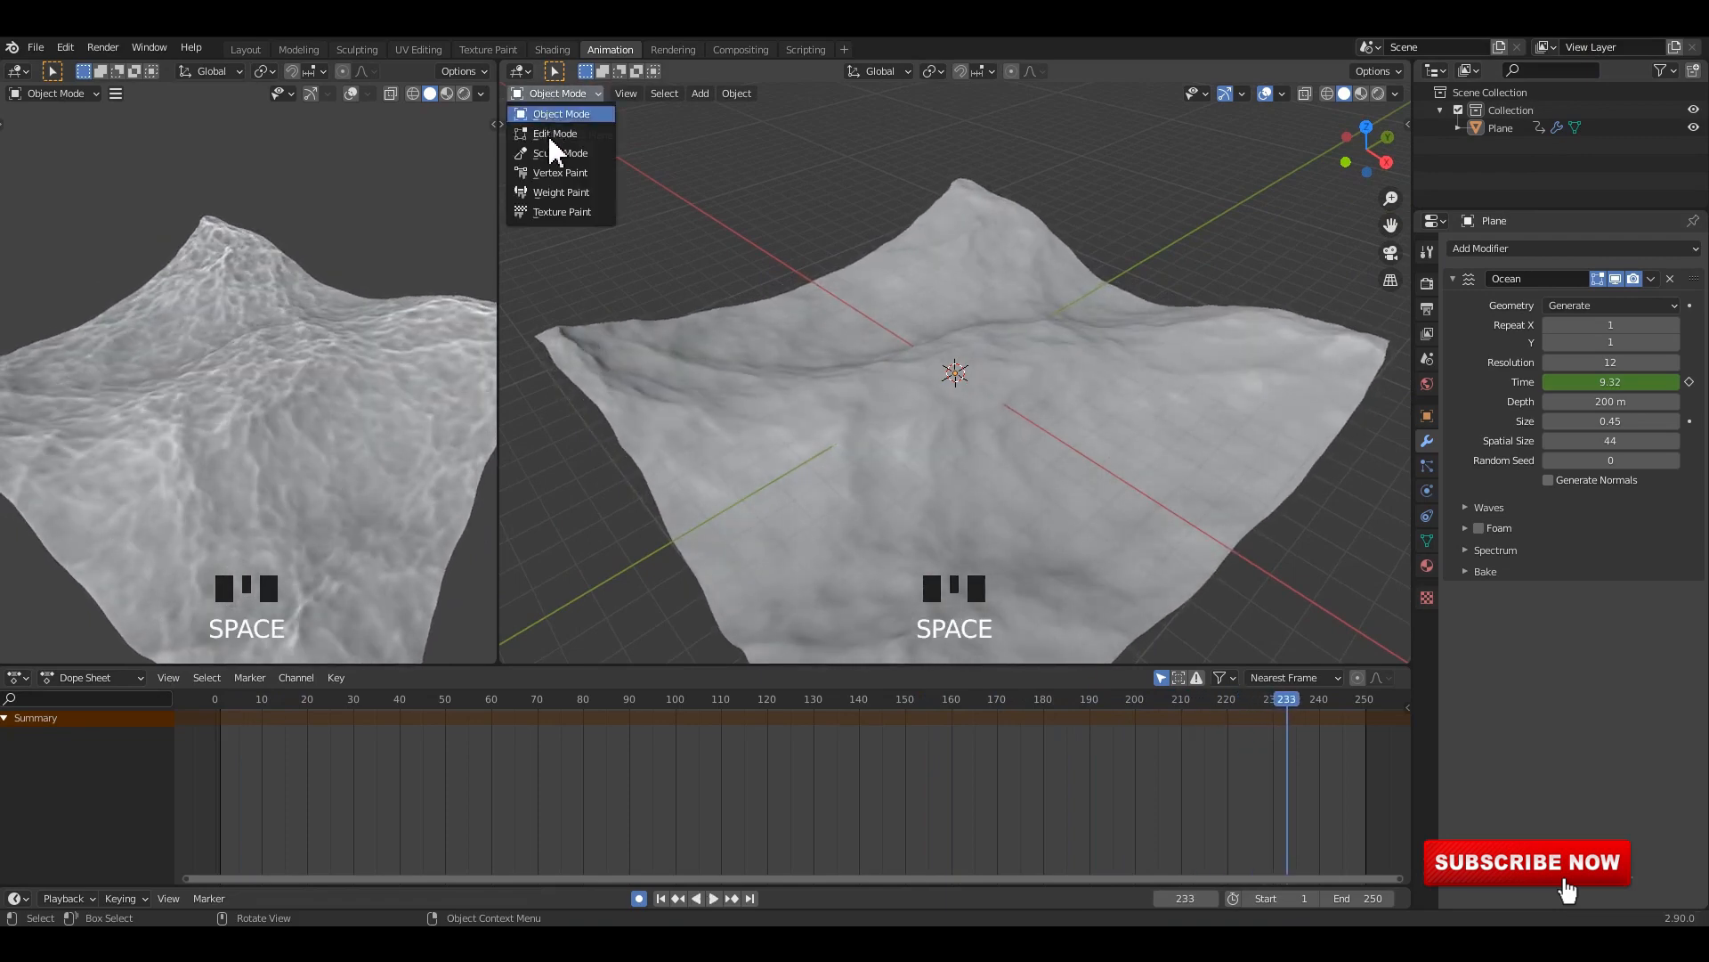
click(522, 72)
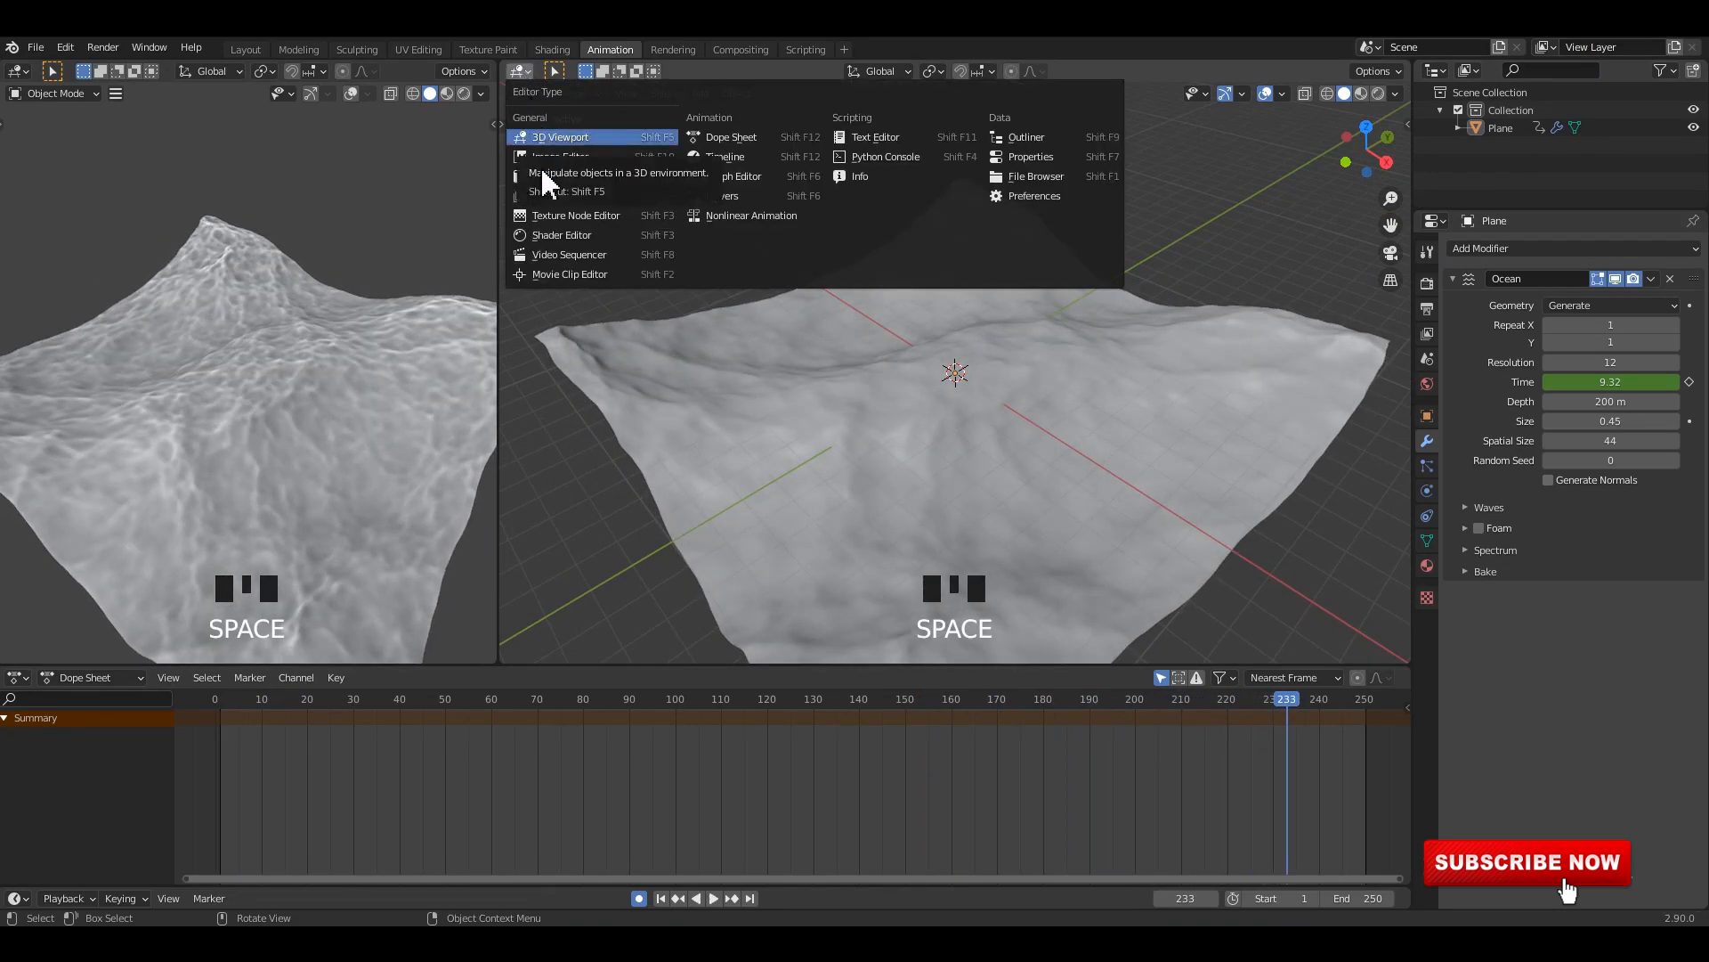
click(561, 235)
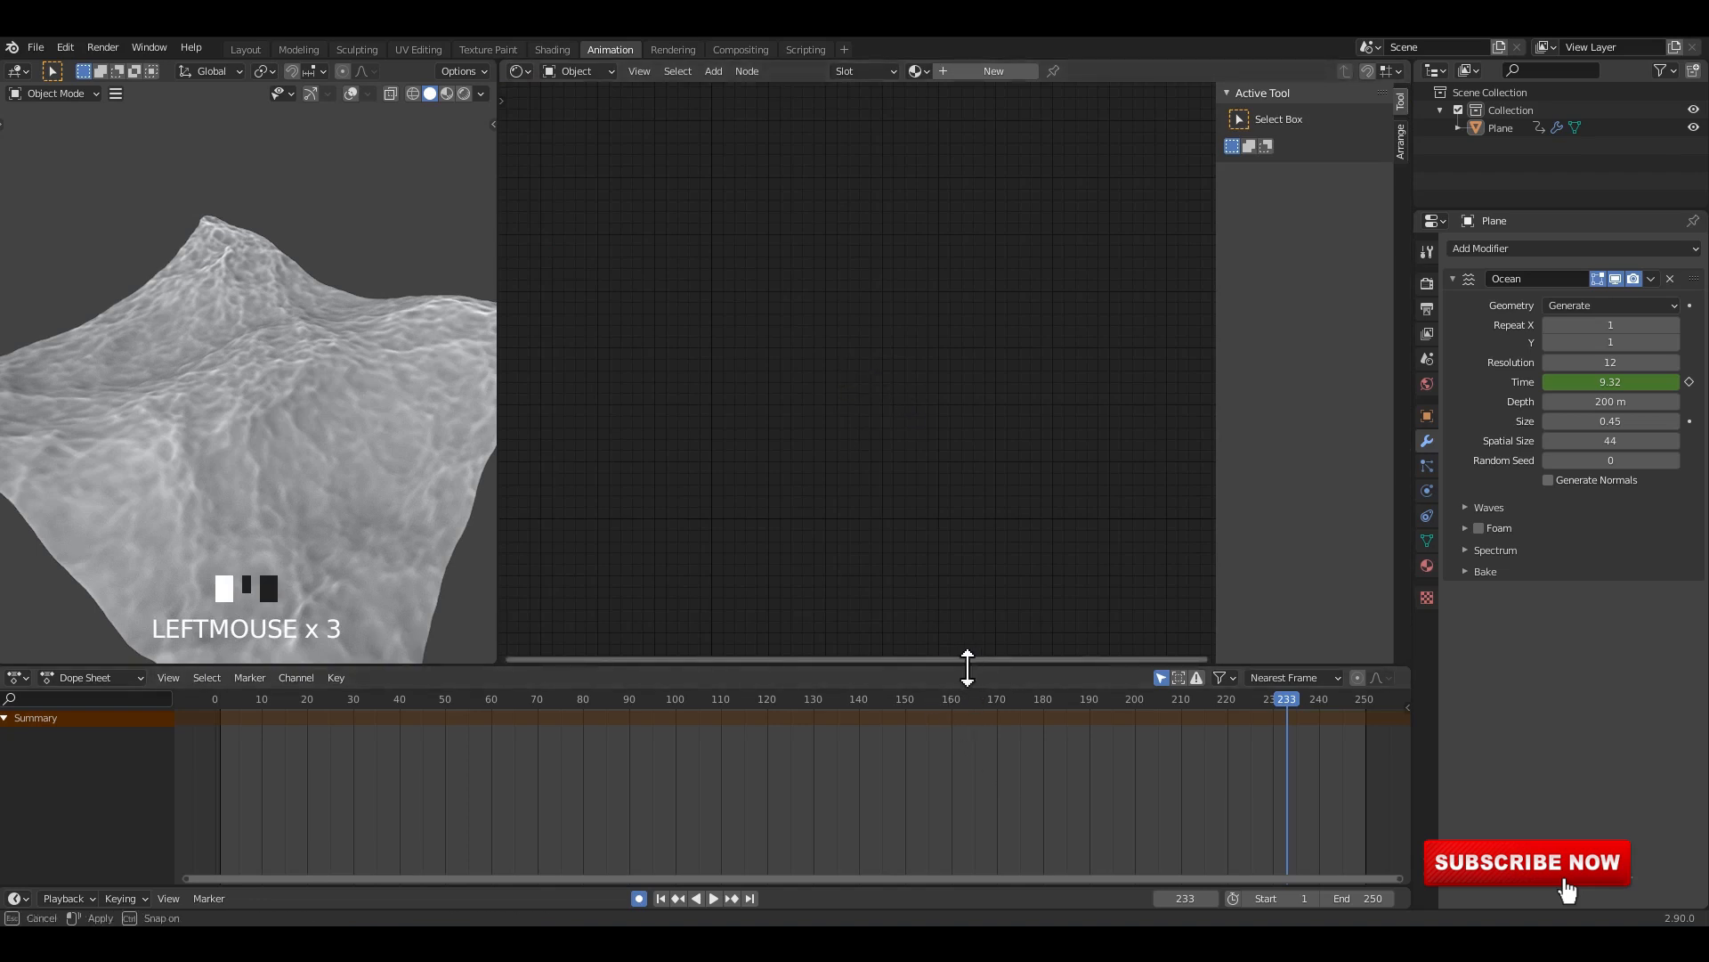
drag(966, 670, 962, 792)
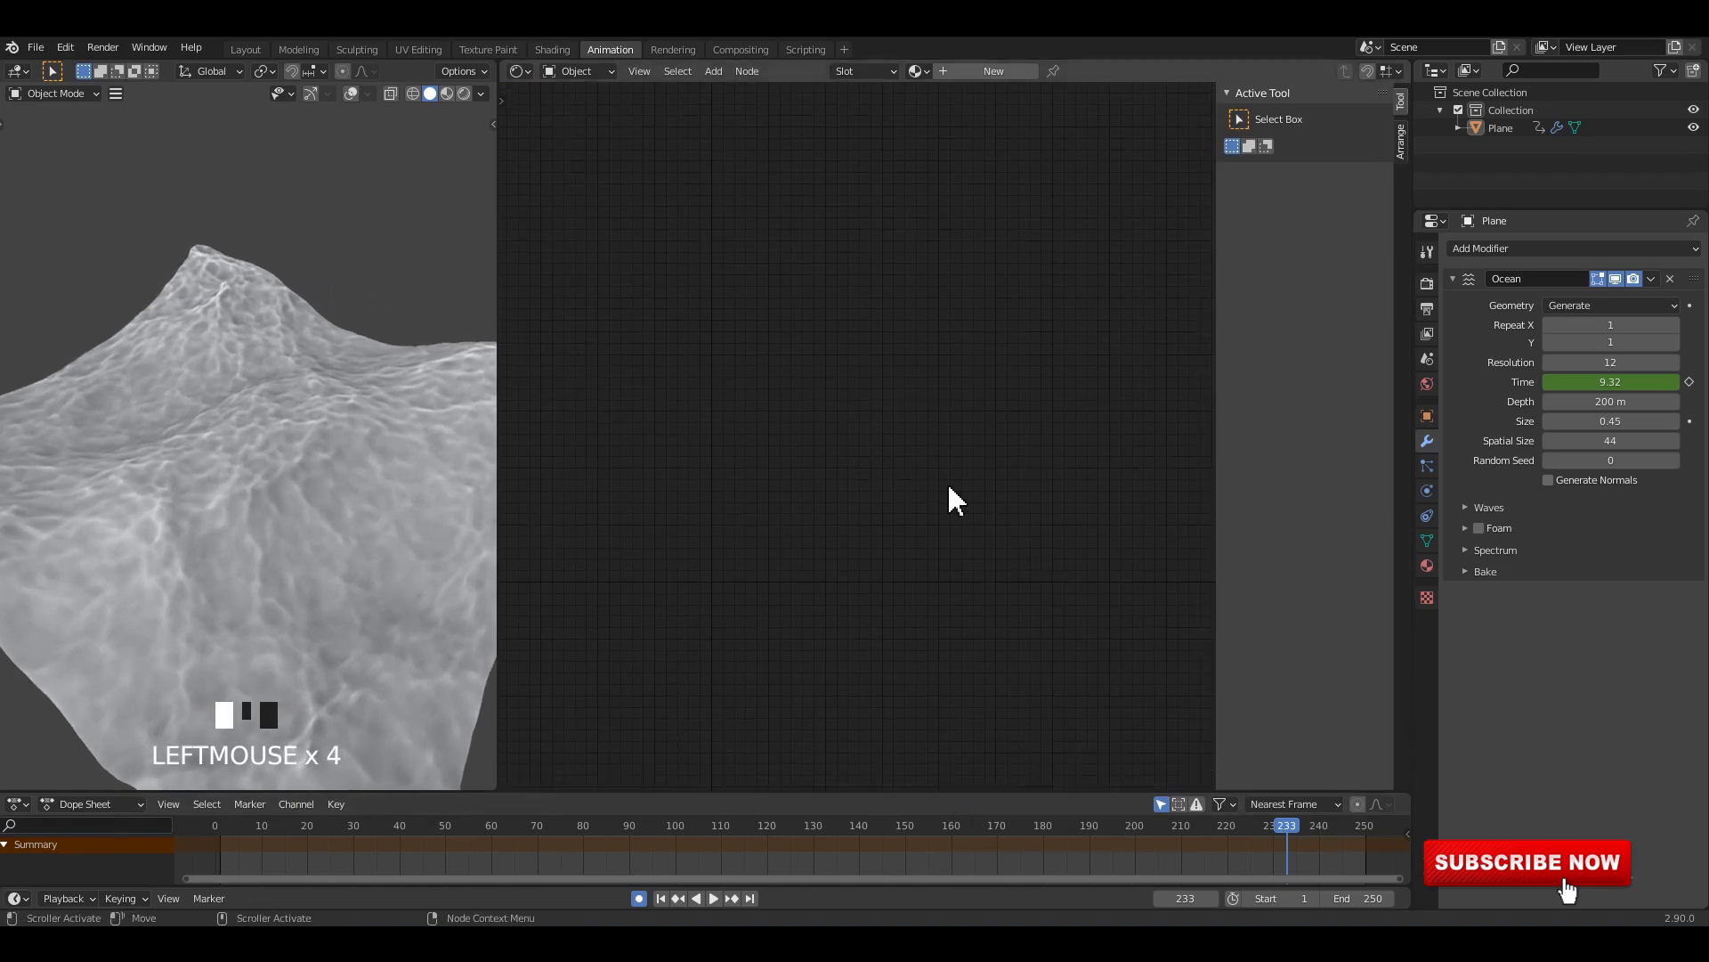
key(n)
Step: Briefly play the animation, then select the ocean plane and enable Generate Normals and Foam in its Ocean modifier
mouse_move(302, 430)
middle_down()
mouse_move(318, 426)
mouse_move(264, 390)
mouse_move(279, 418)
middle_up()
key(space)
key(space)
click(278, 417)
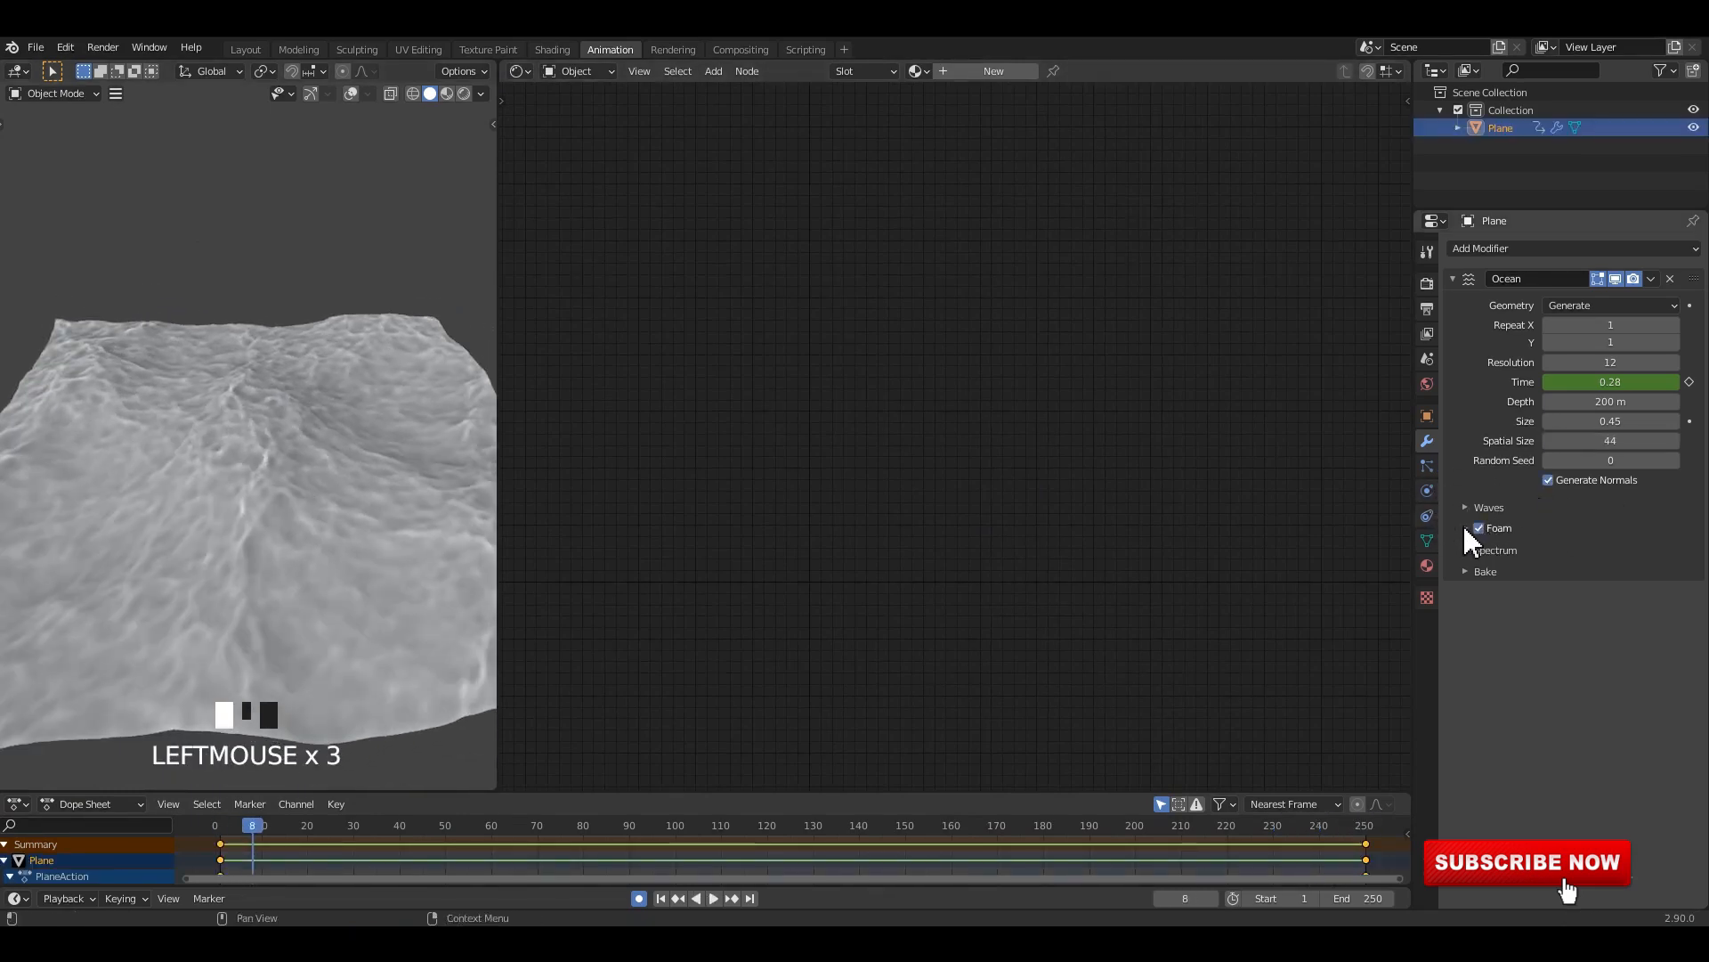
Step: Turn off auto keying and play a short stretch of the ocean animation
click(639, 897)
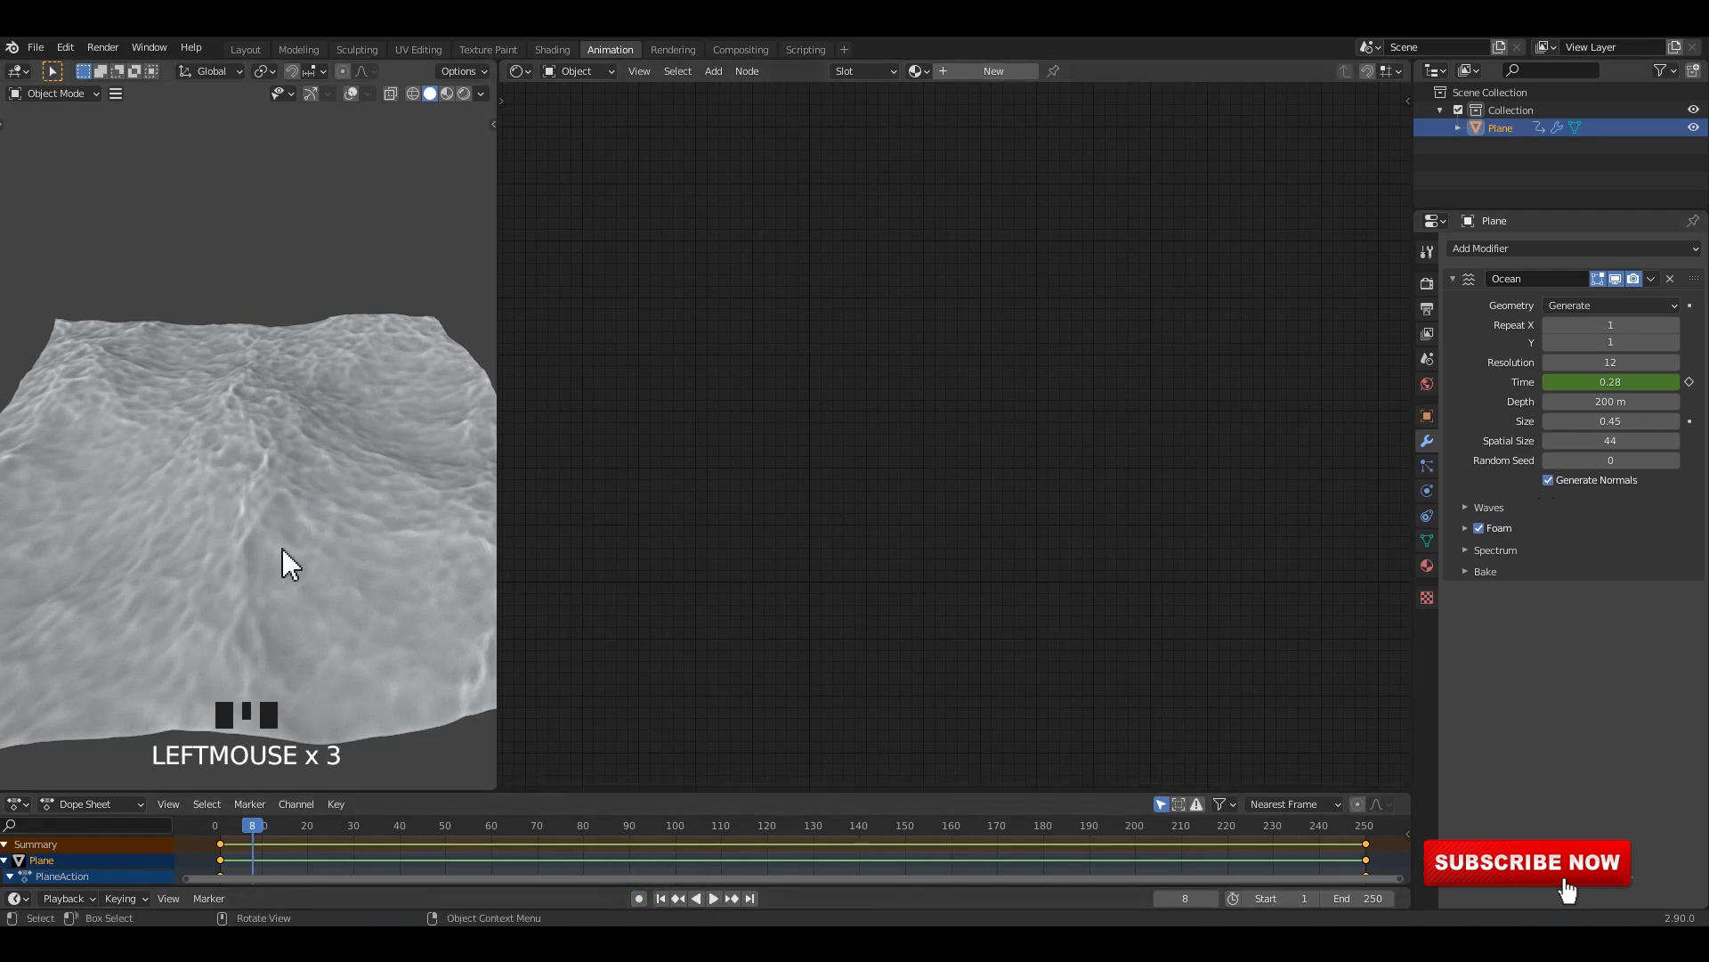
middle_drag(282, 548, 259, 582)
key(space)
key(space)
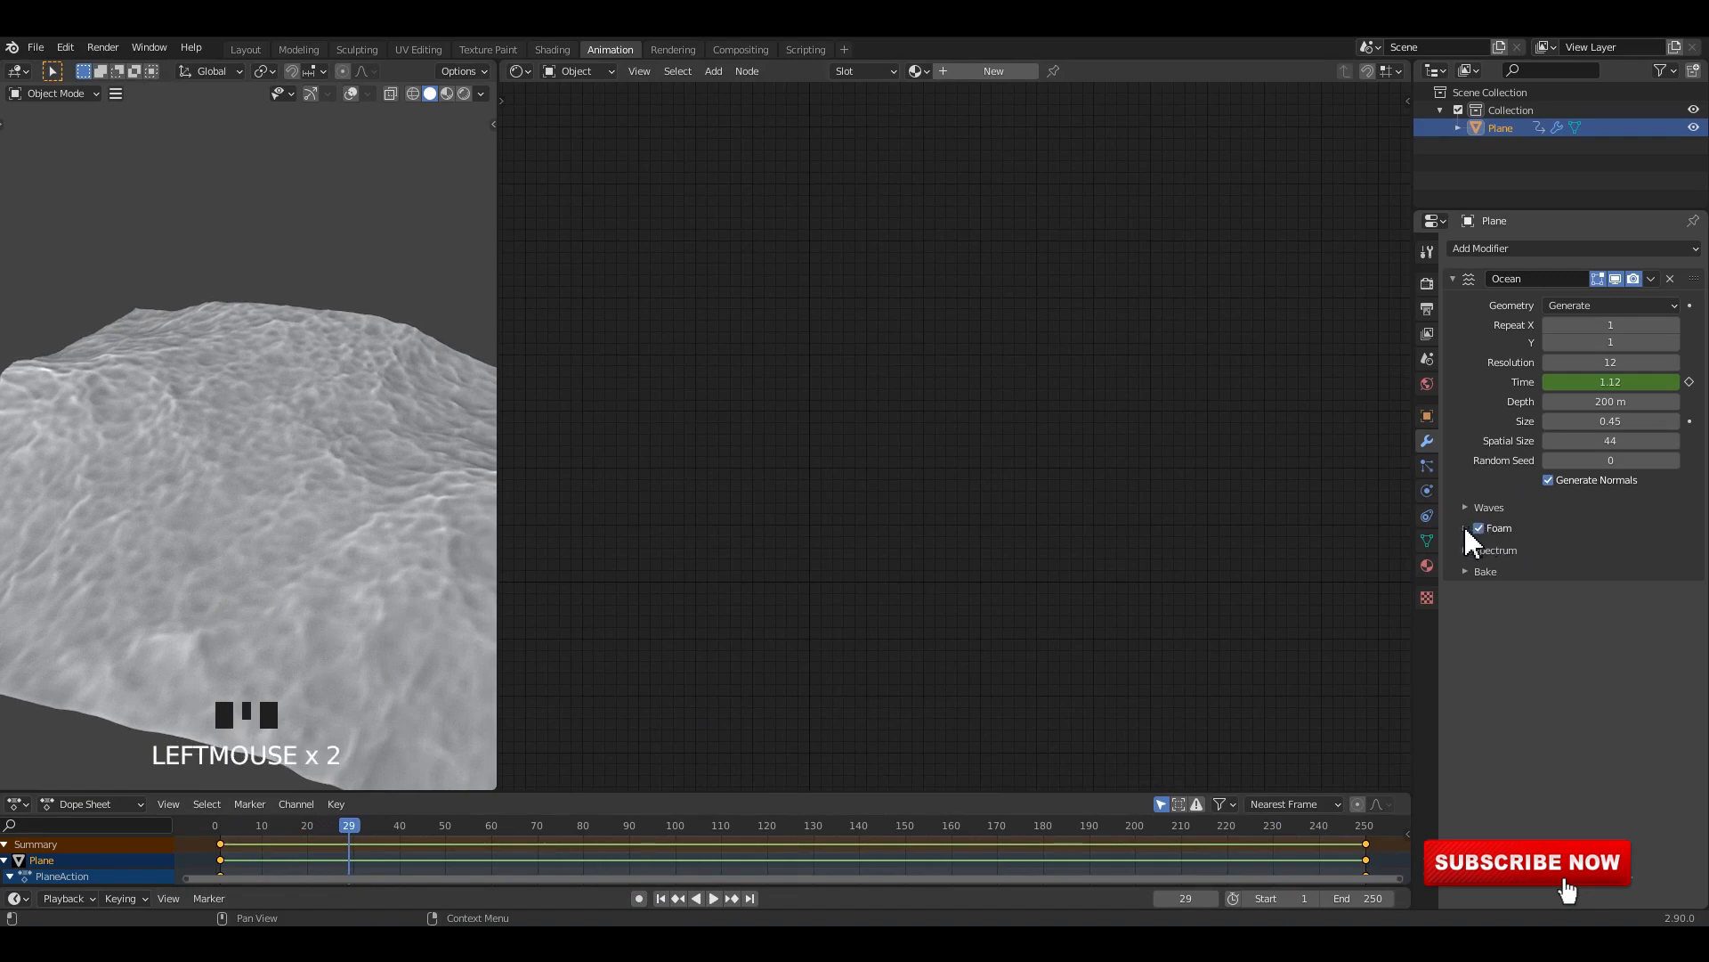
Step: Undo and re-enable the Ocean modifier's Foam option, name its data layer "foam" and copy that name
click(1466, 529)
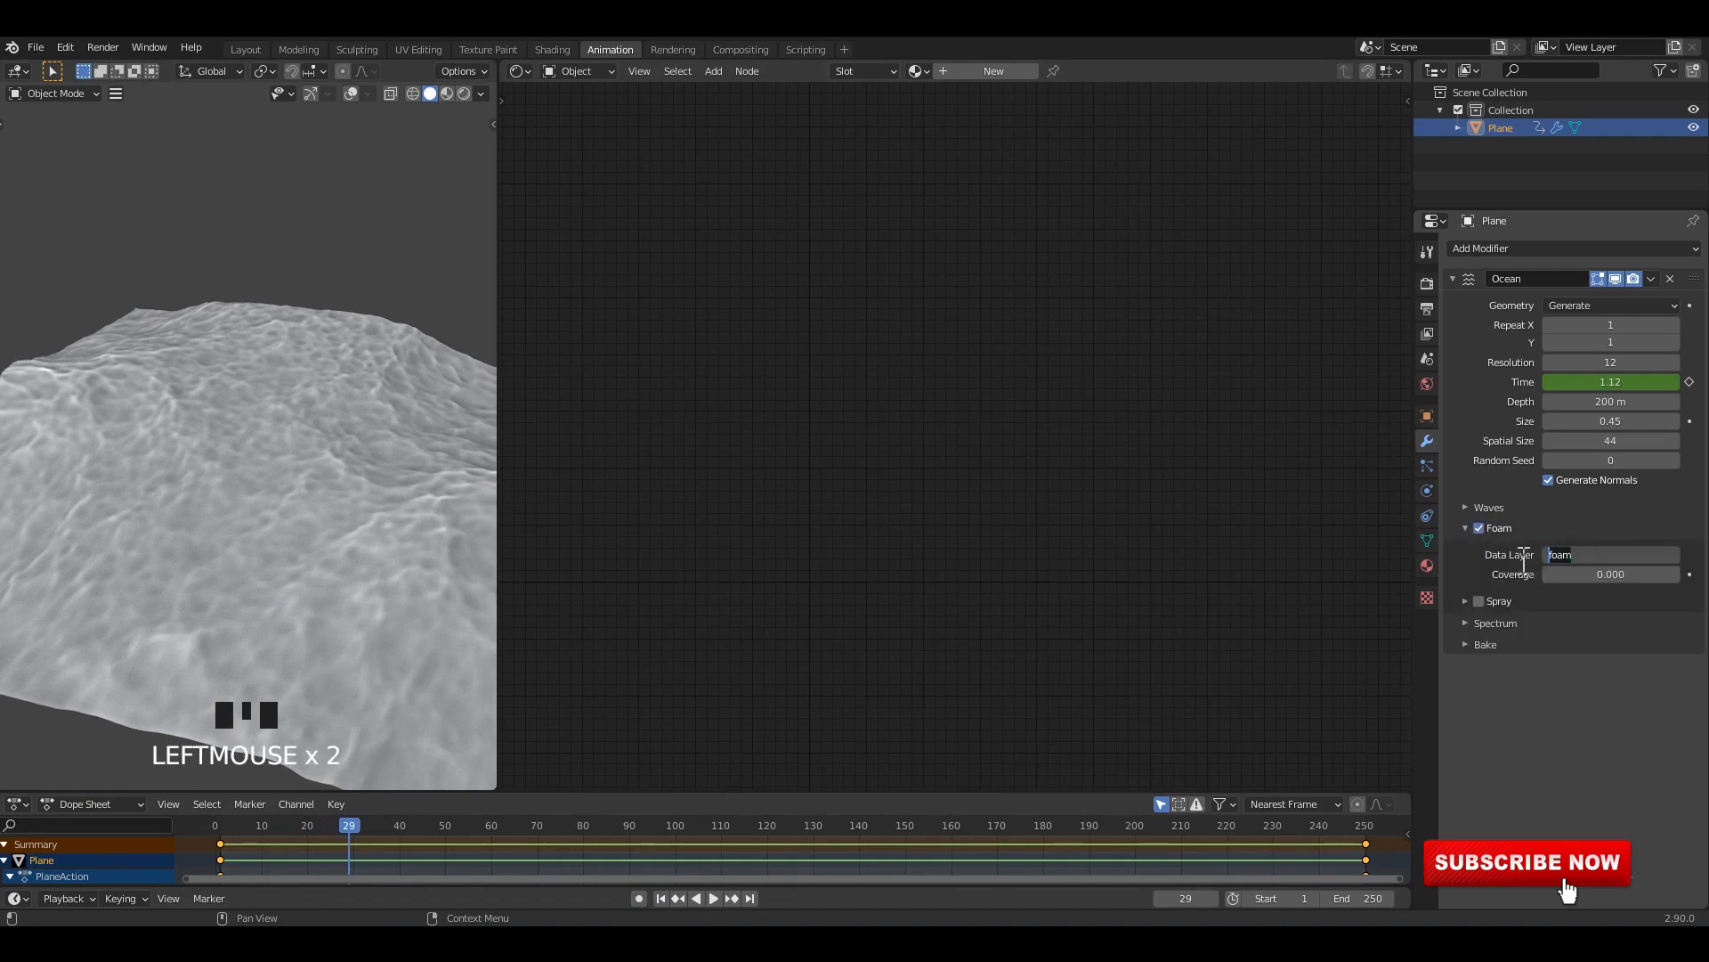
key(ctrl+z)
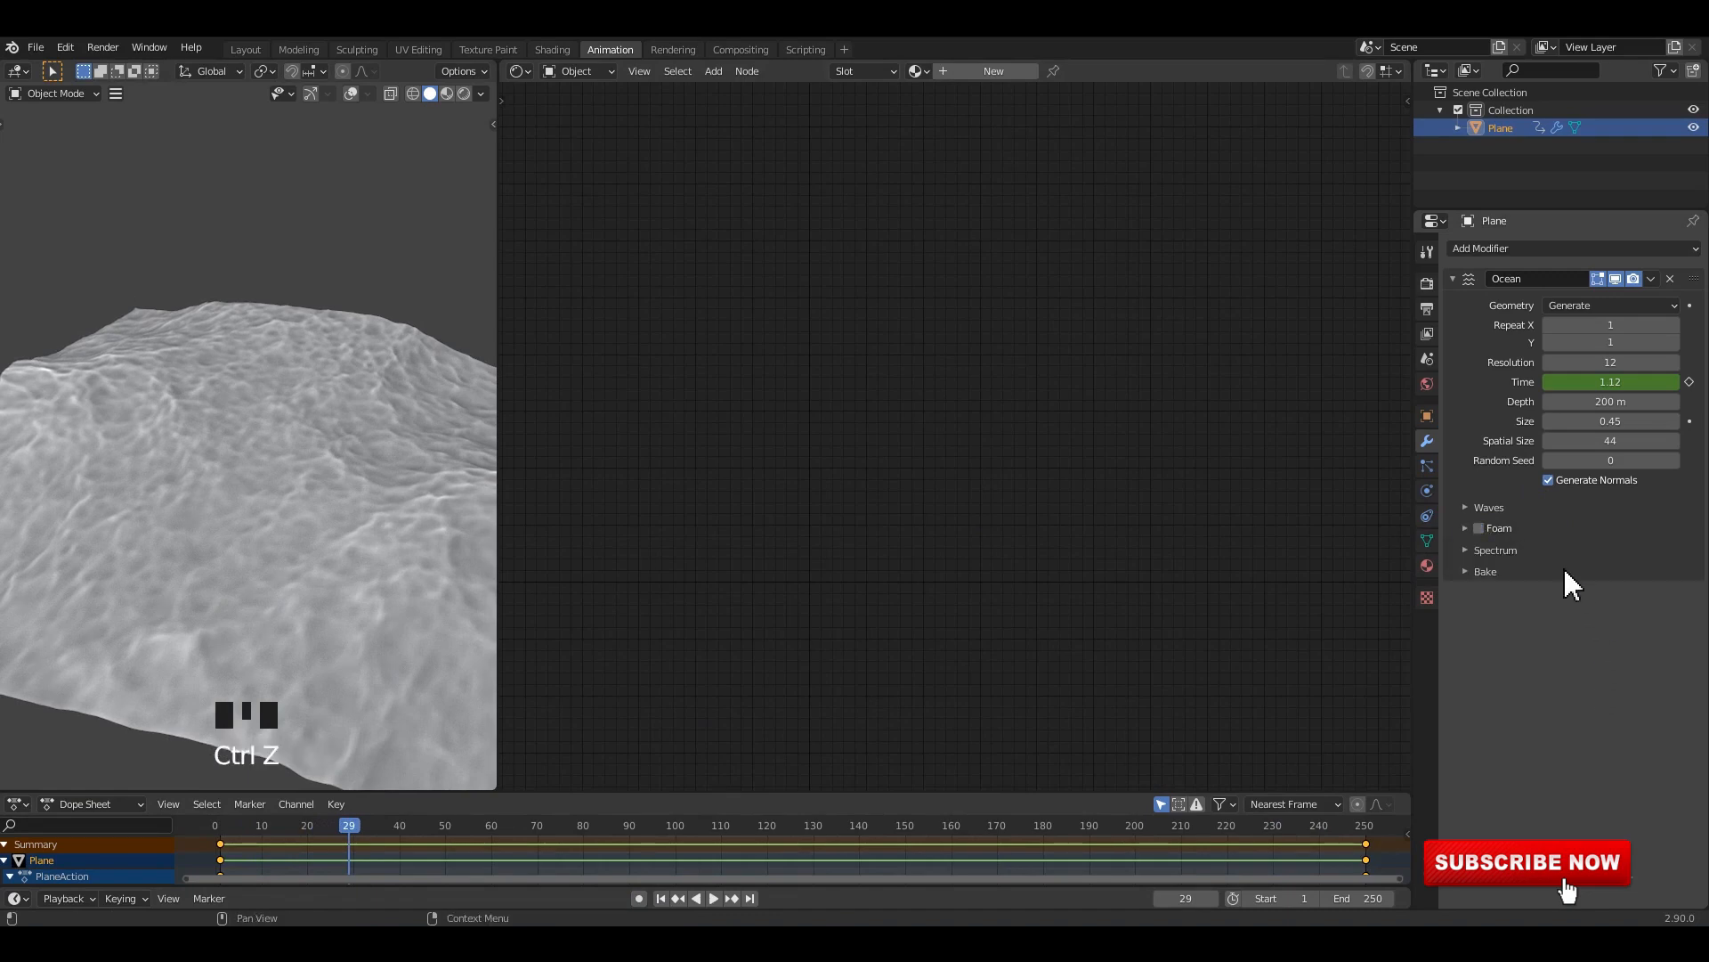
click(1481, 535)
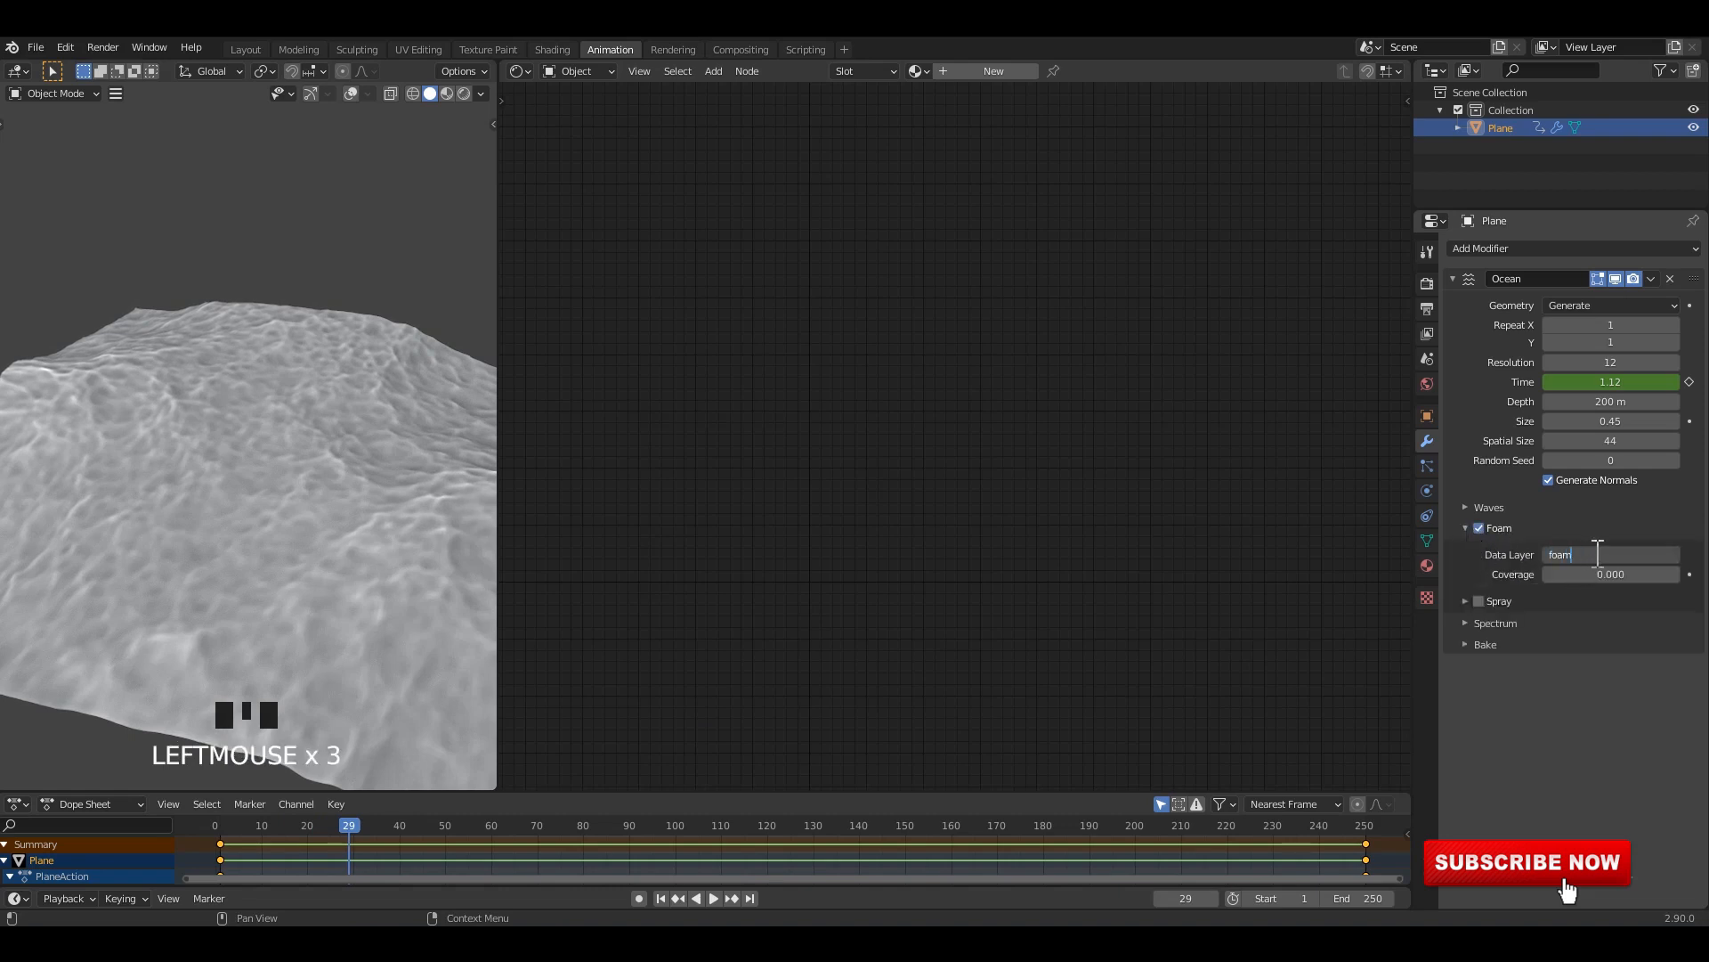
key(ctrl+c)
key(ctrl+c)
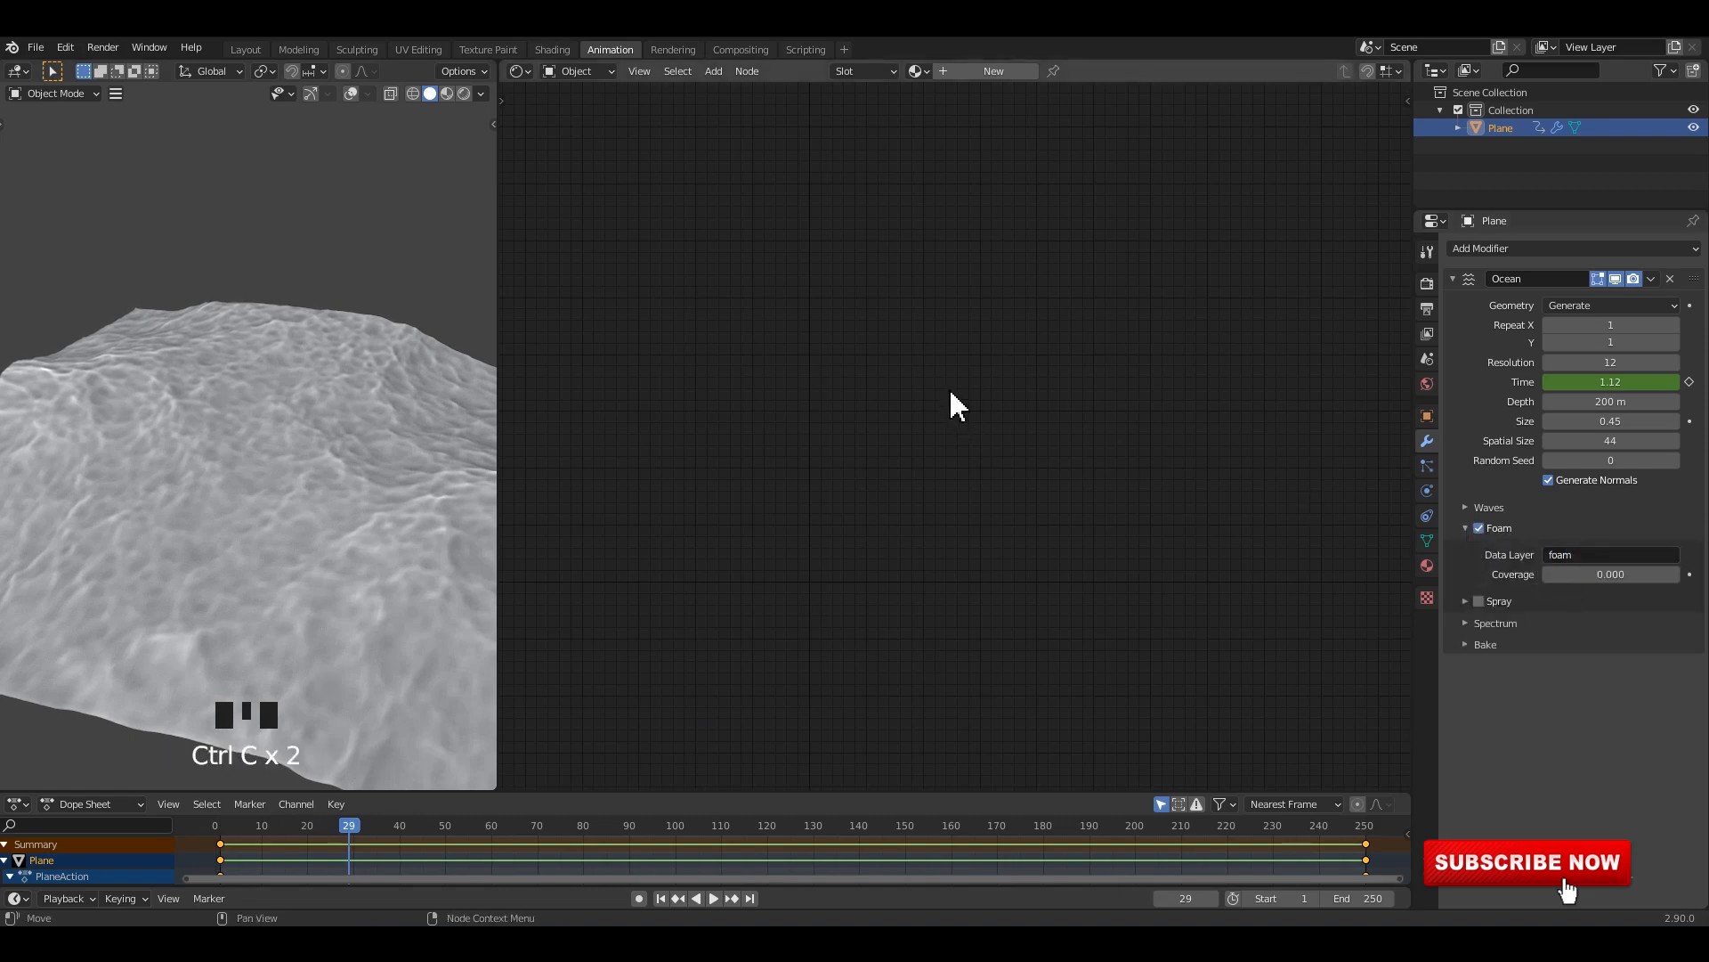
Step: Create a new material for the ocean plane and show the 3D viewport in Material Preview
click(999, 77)
middle_drag(854, 459, 899, 366)
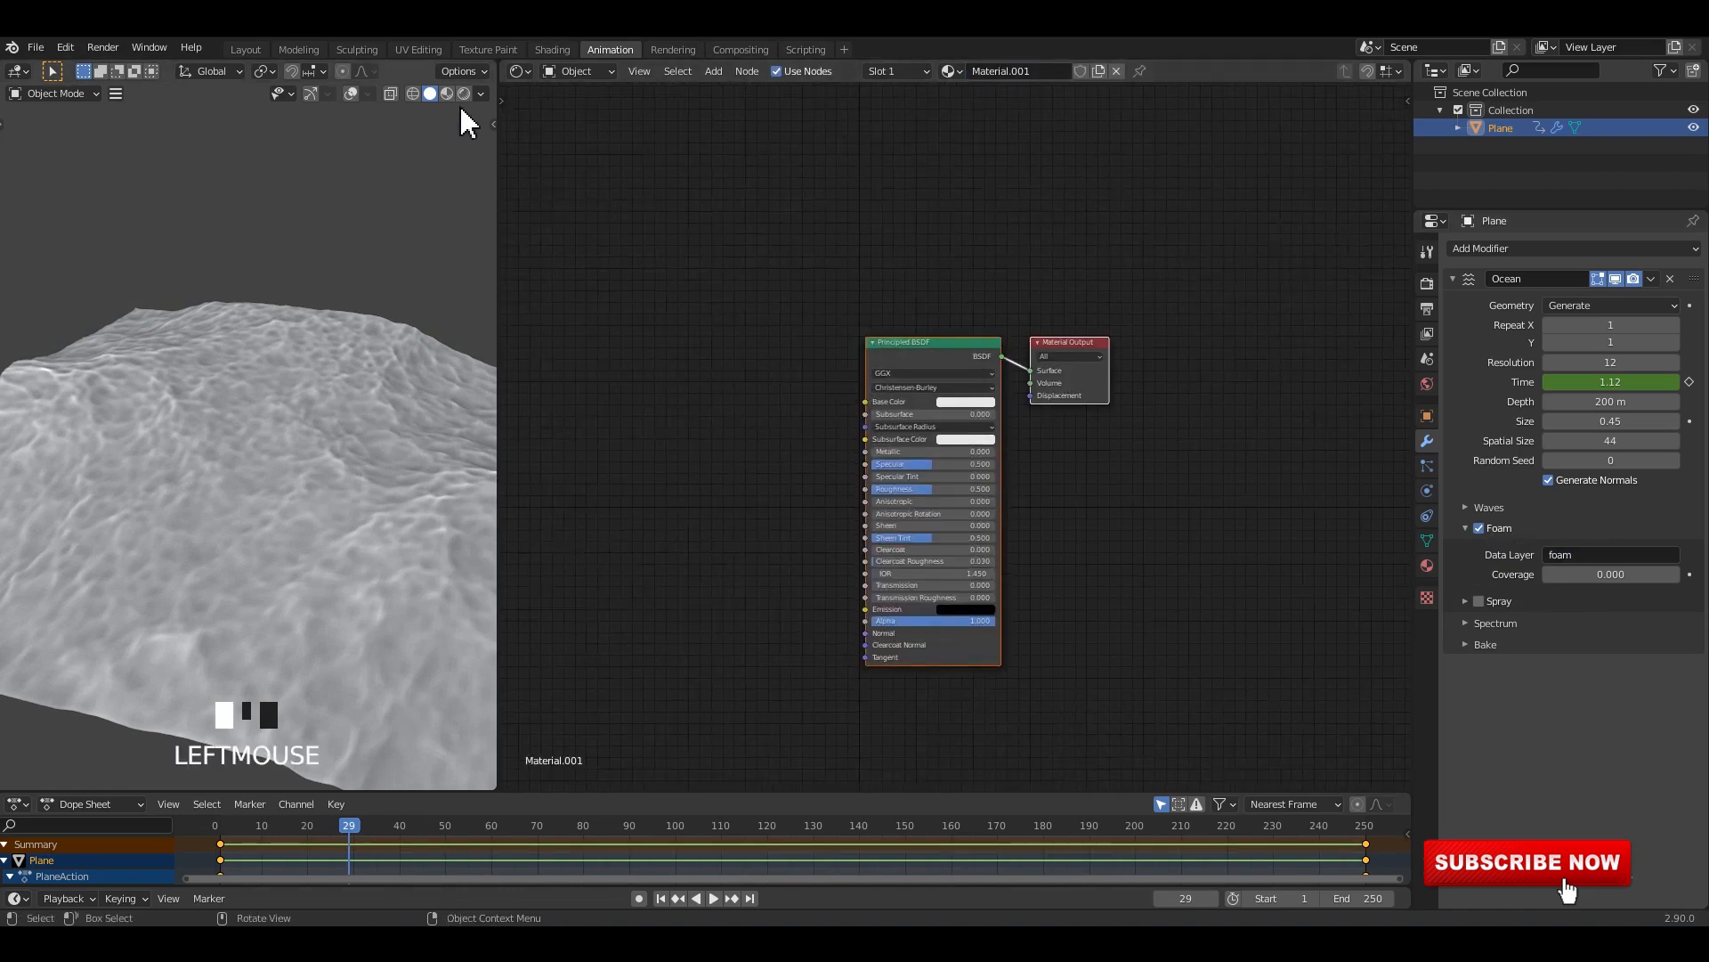
mouse_move(286, 347)
middle_down()
mouse_move(259, 370)
mouse_move(302, 370)
mouse_move(244, 351)
middle_up()
scroll(278, 390, up, 3)
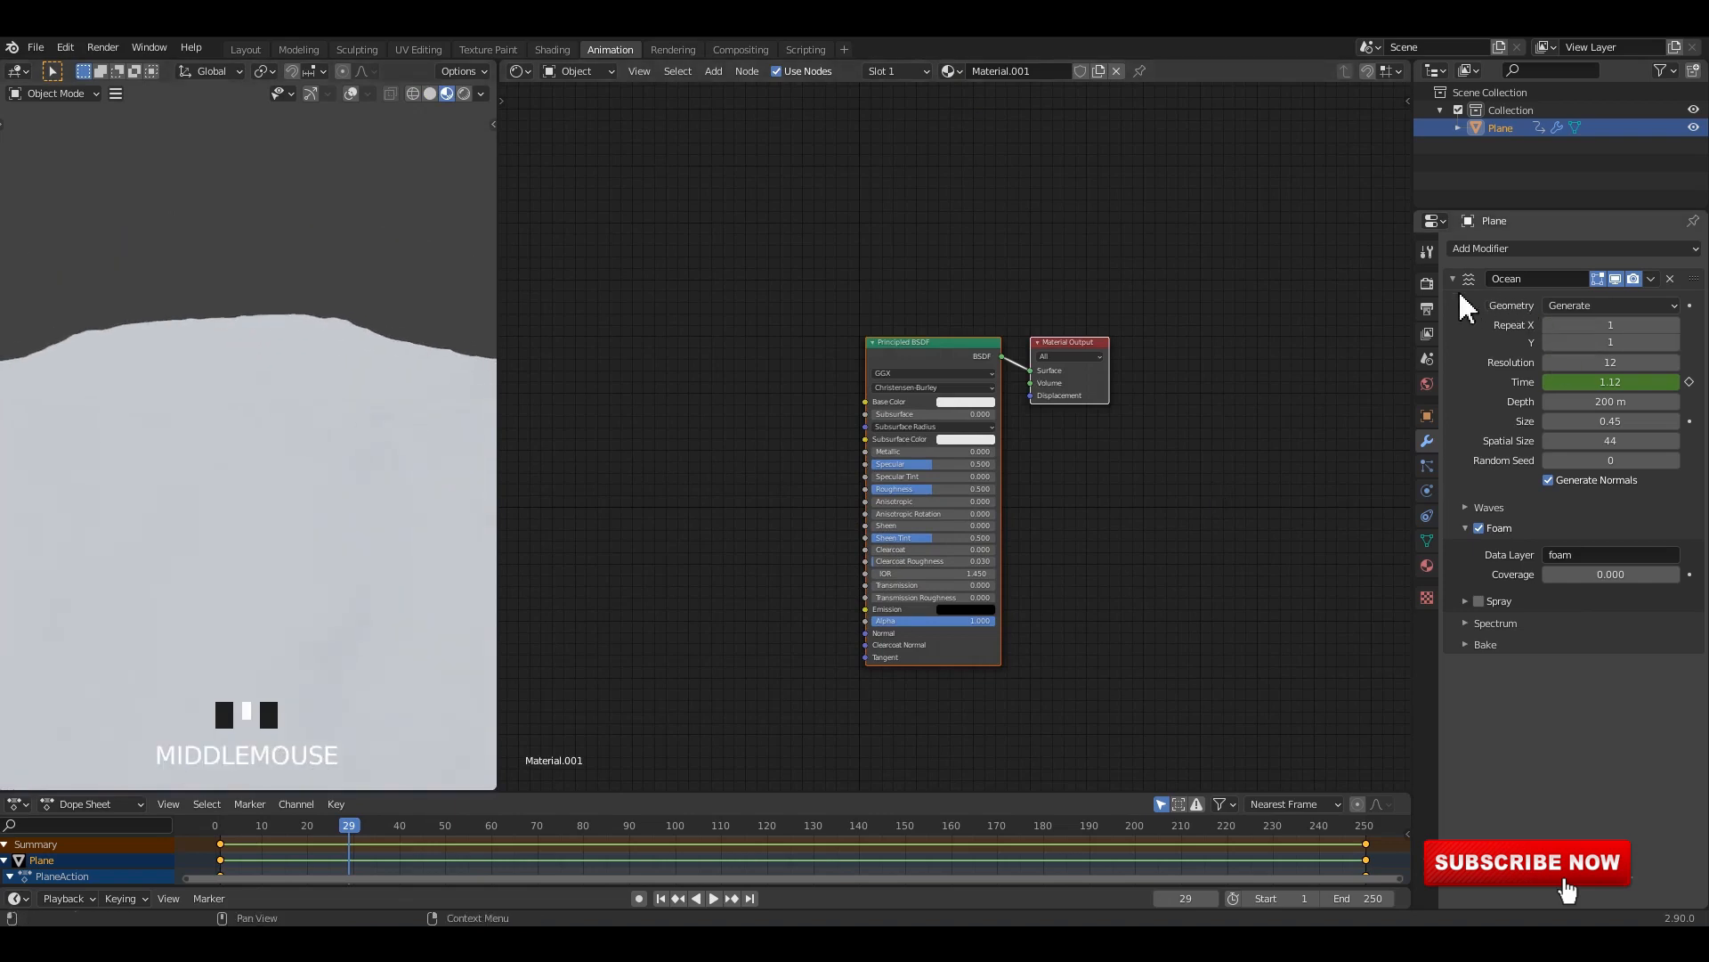
Step: Set the scene's Color Management look to Very High Contrast in the render settings
click(1427, 285)
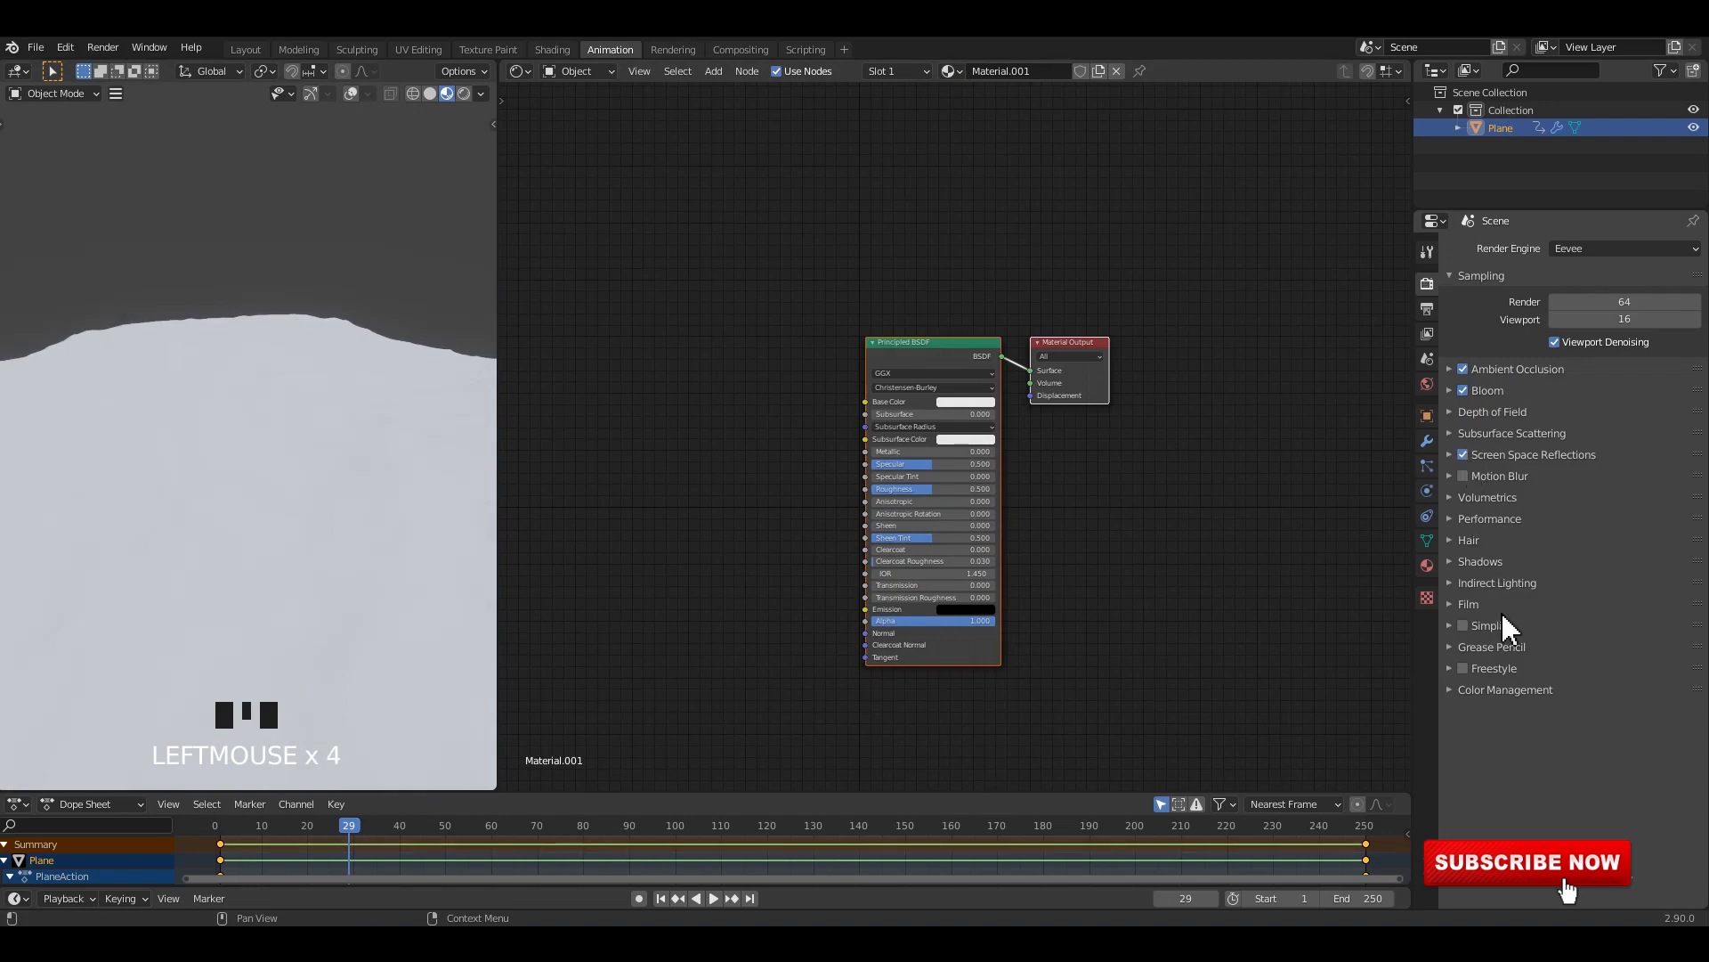
click(1510, 685)
click(1610, 760)
click(1600, 721)
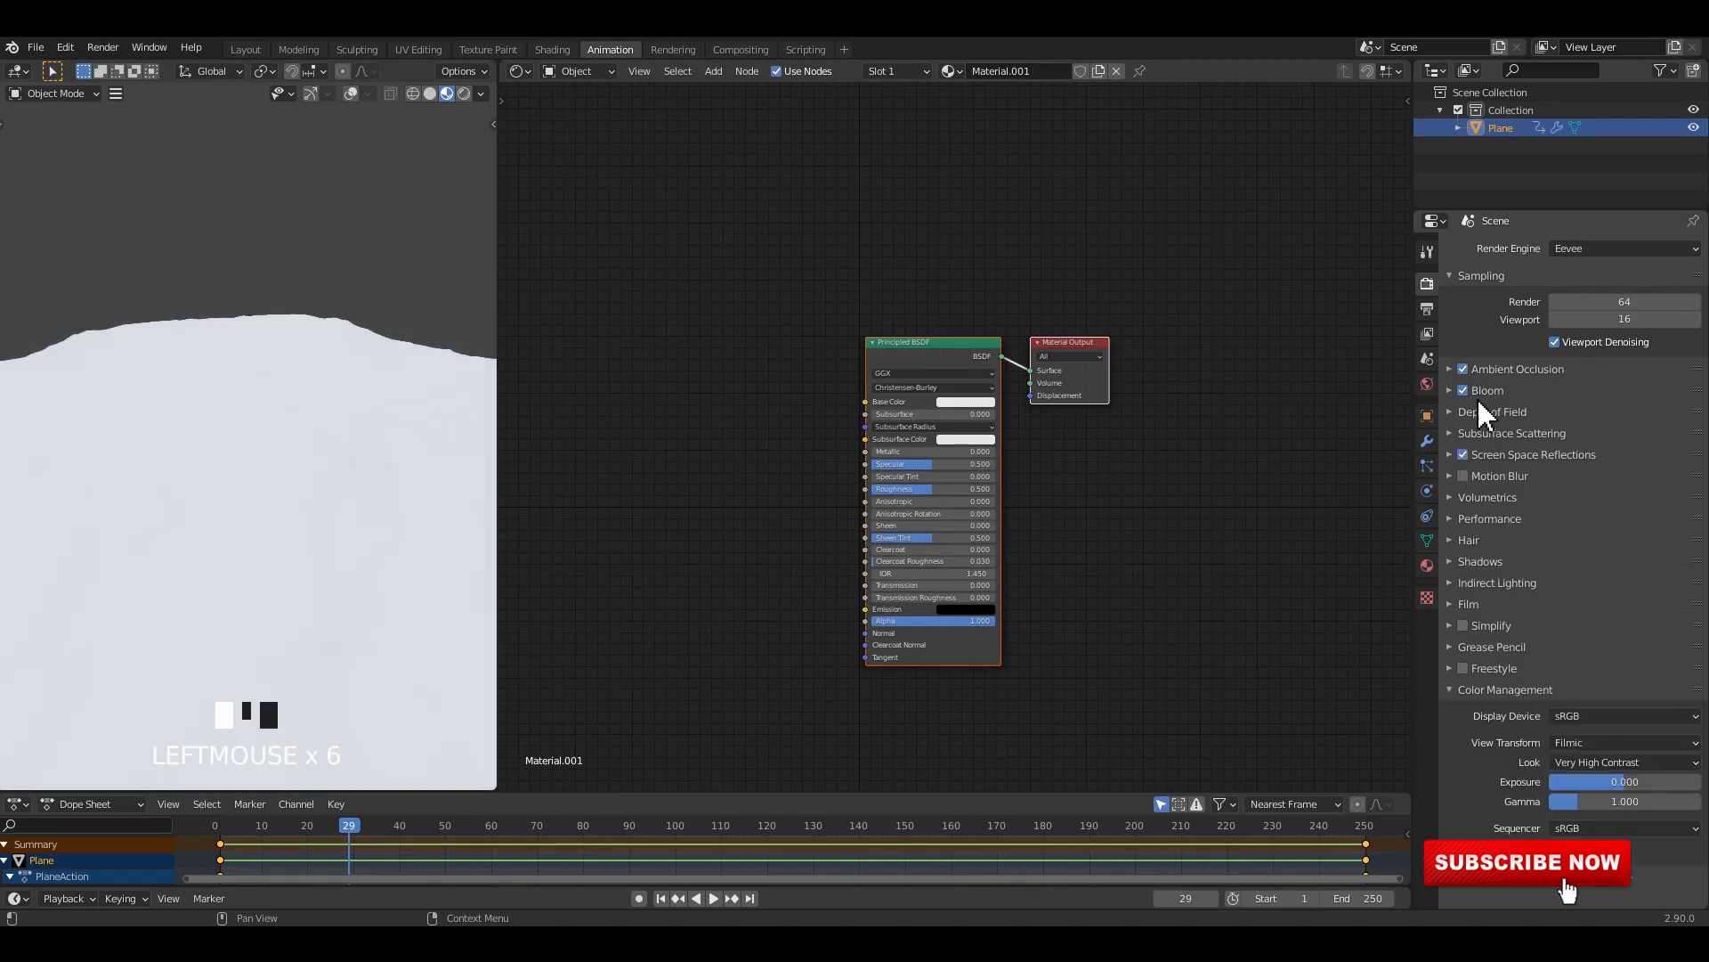
Step: Set the Ambient Occlusion distance to 1 m and deselect the ocean plane
click(1495, 371)
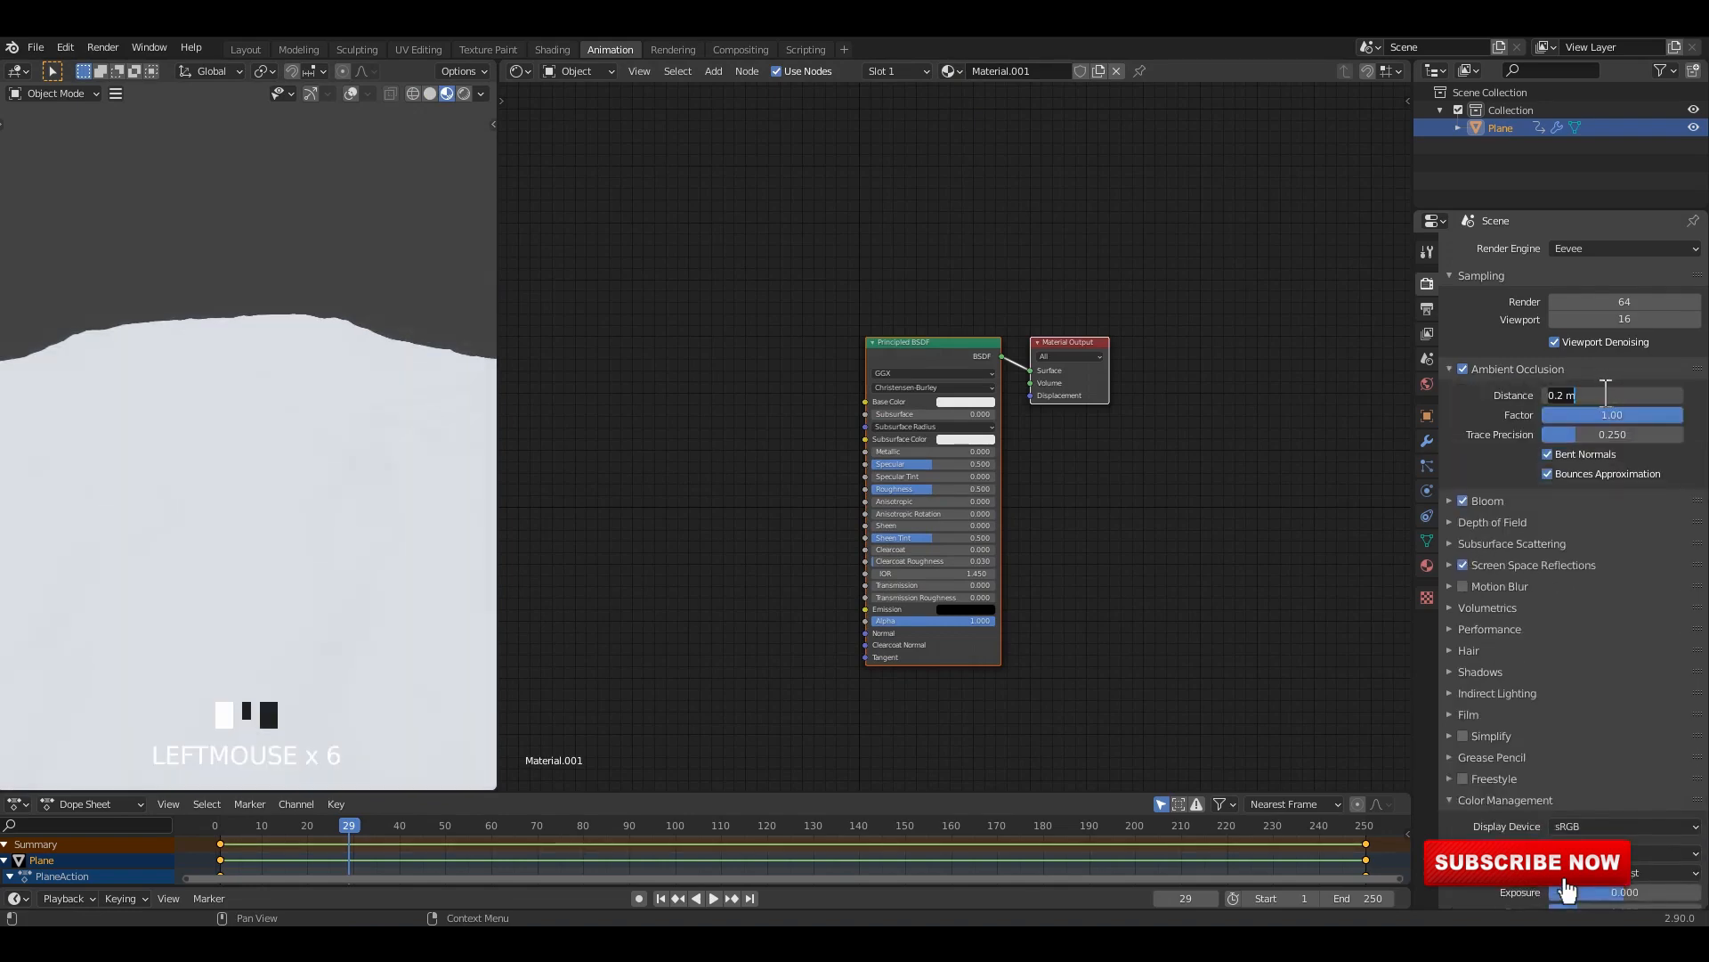
click(356, 294)
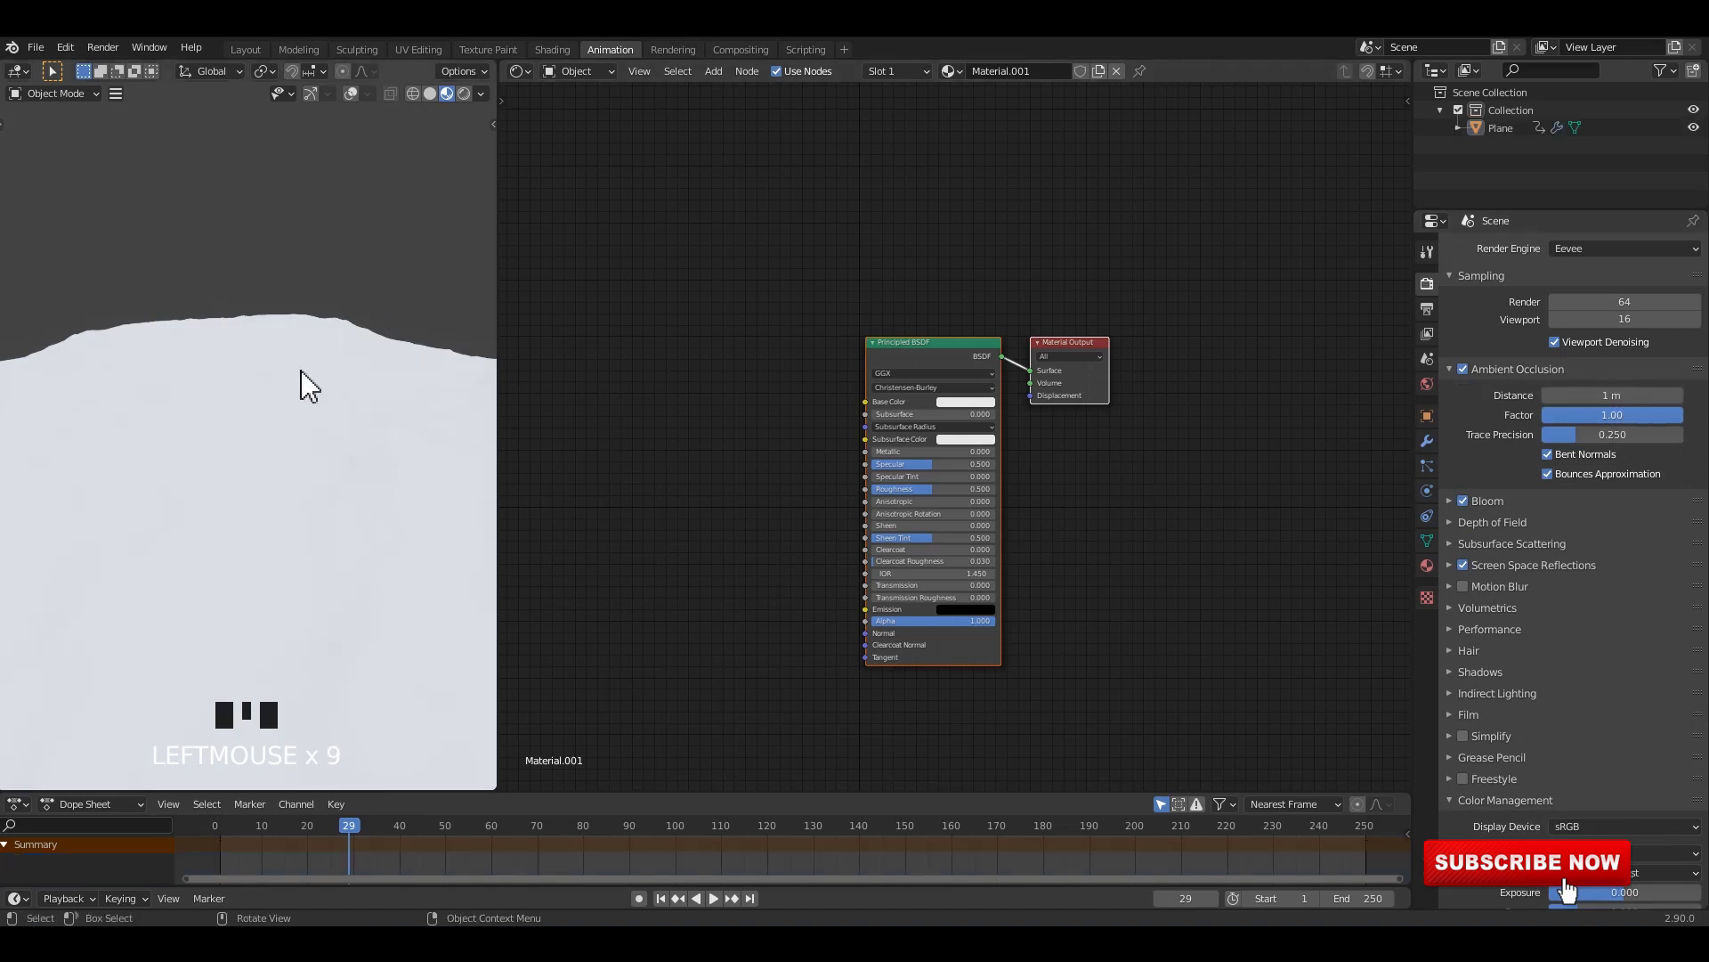
middle_drag(301, 382, 287, 429)
scroll(949, 449, up, 3)
Step: Move the Material Output node away from the Principled BSDF and add an Attribute node below the Material Output
middle_drag(1135, 445, 940, 555)
scroll(1071, 437, up, 1)
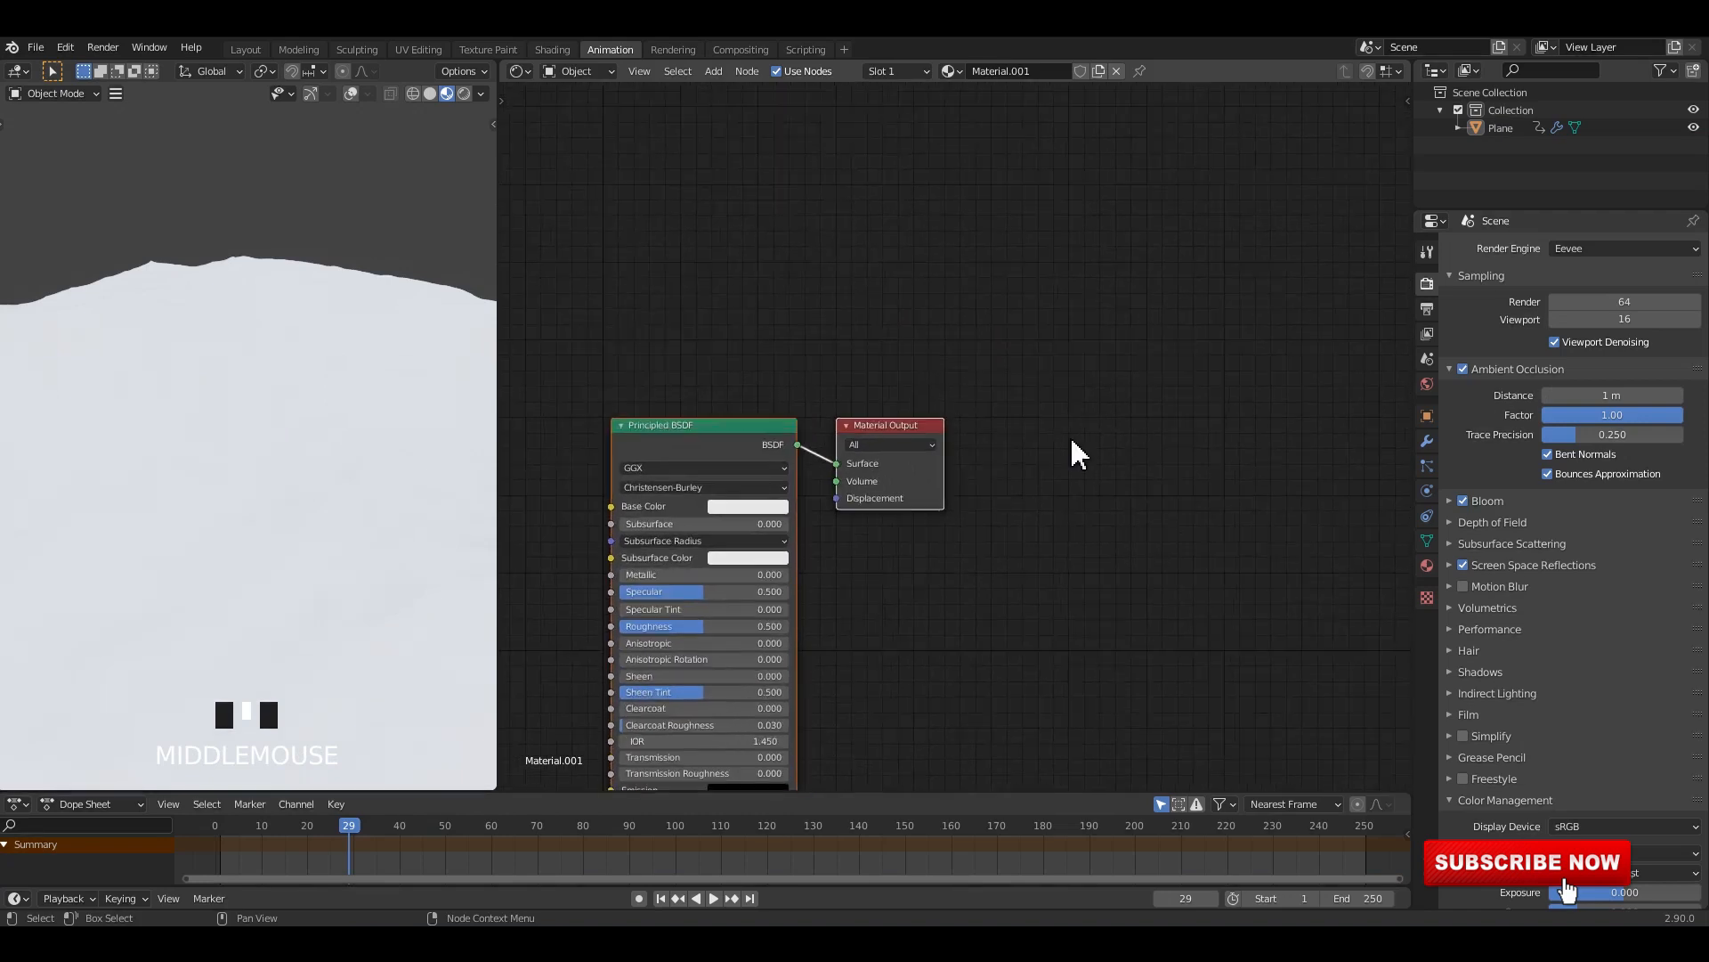
drag(960, 425, 1041, 409)
key(shift+a)
click(994, 353)
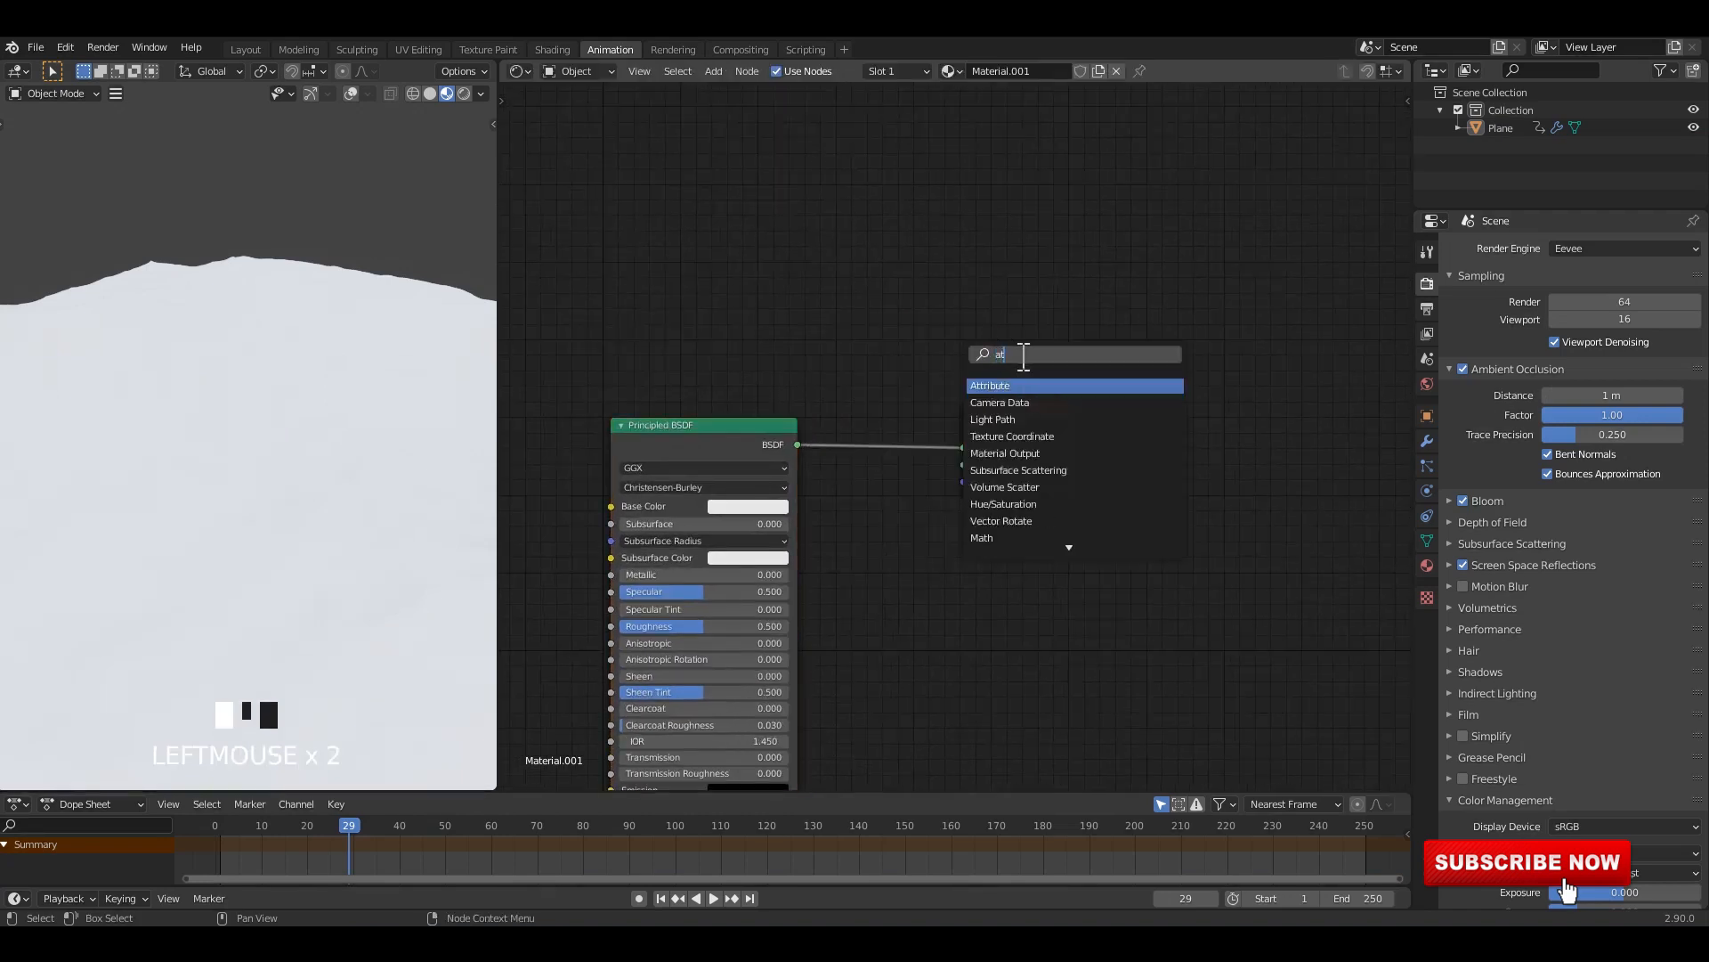
click(1015, 386)
click(911, 598)
scroll(1006, 481, up, 1)
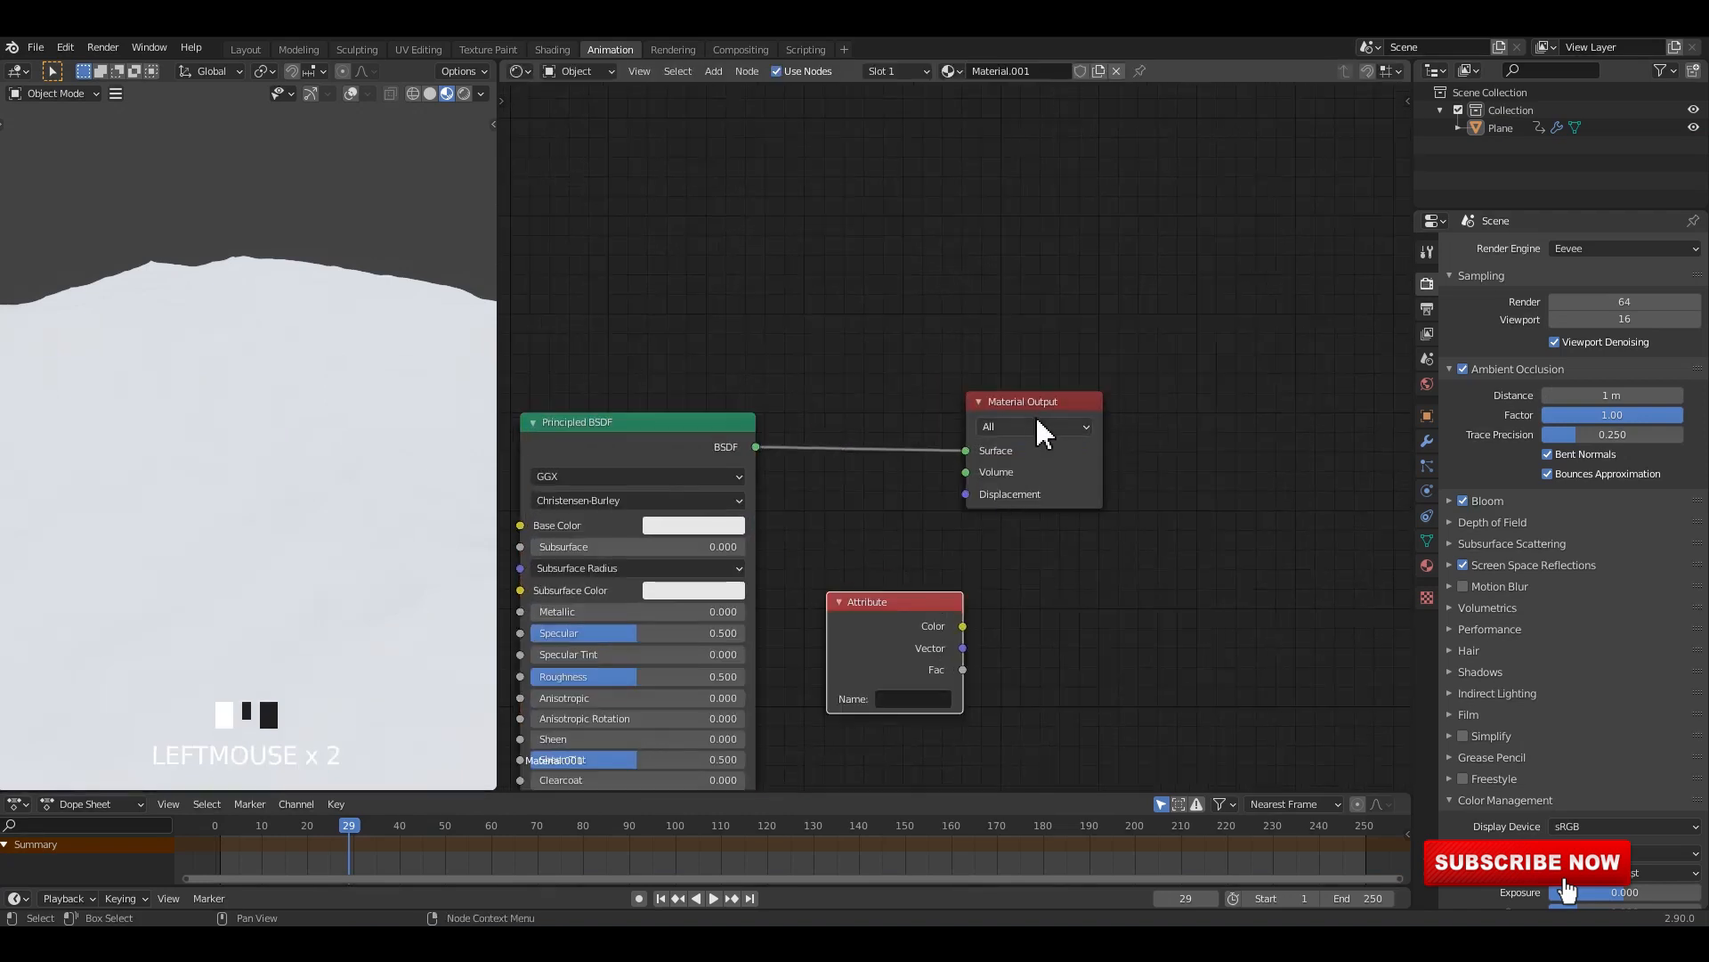
Step: Move the Material Output node farther away and add an Emission node beside the Attribute node
drag(1036, 420, 1158, 312)
key(shift+a)
click(970, 285)
text(em)
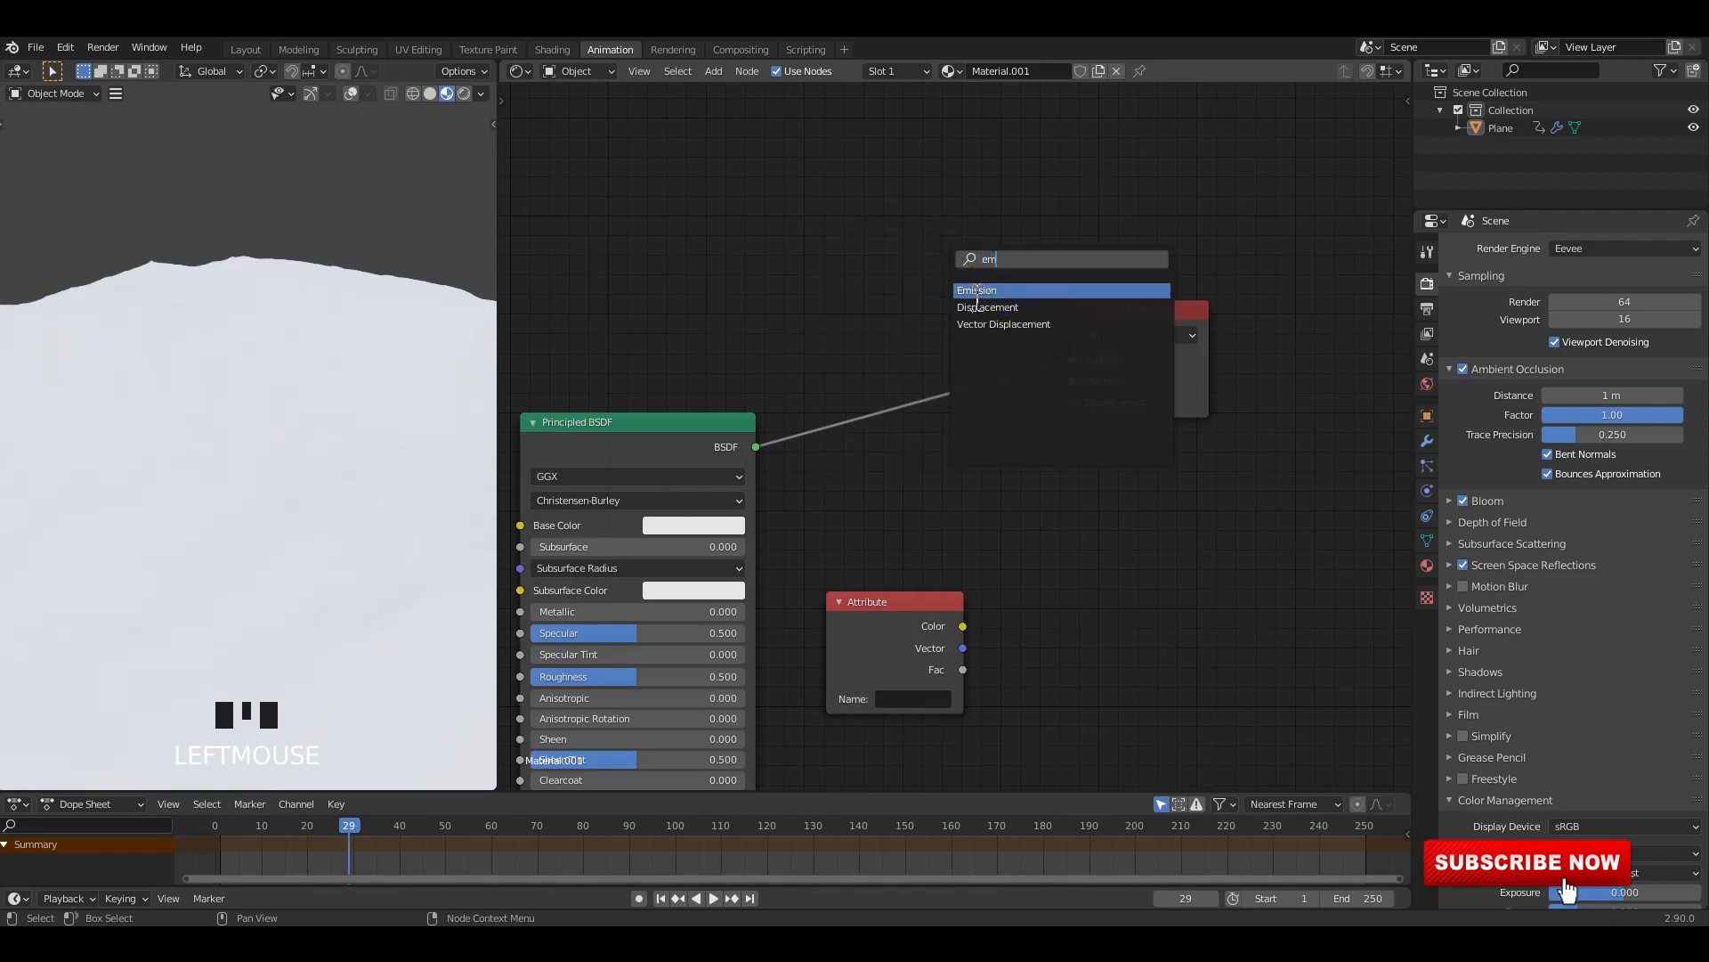
click(976, 290)
click(1035, 552)
scroll(900, 523, down, 1)
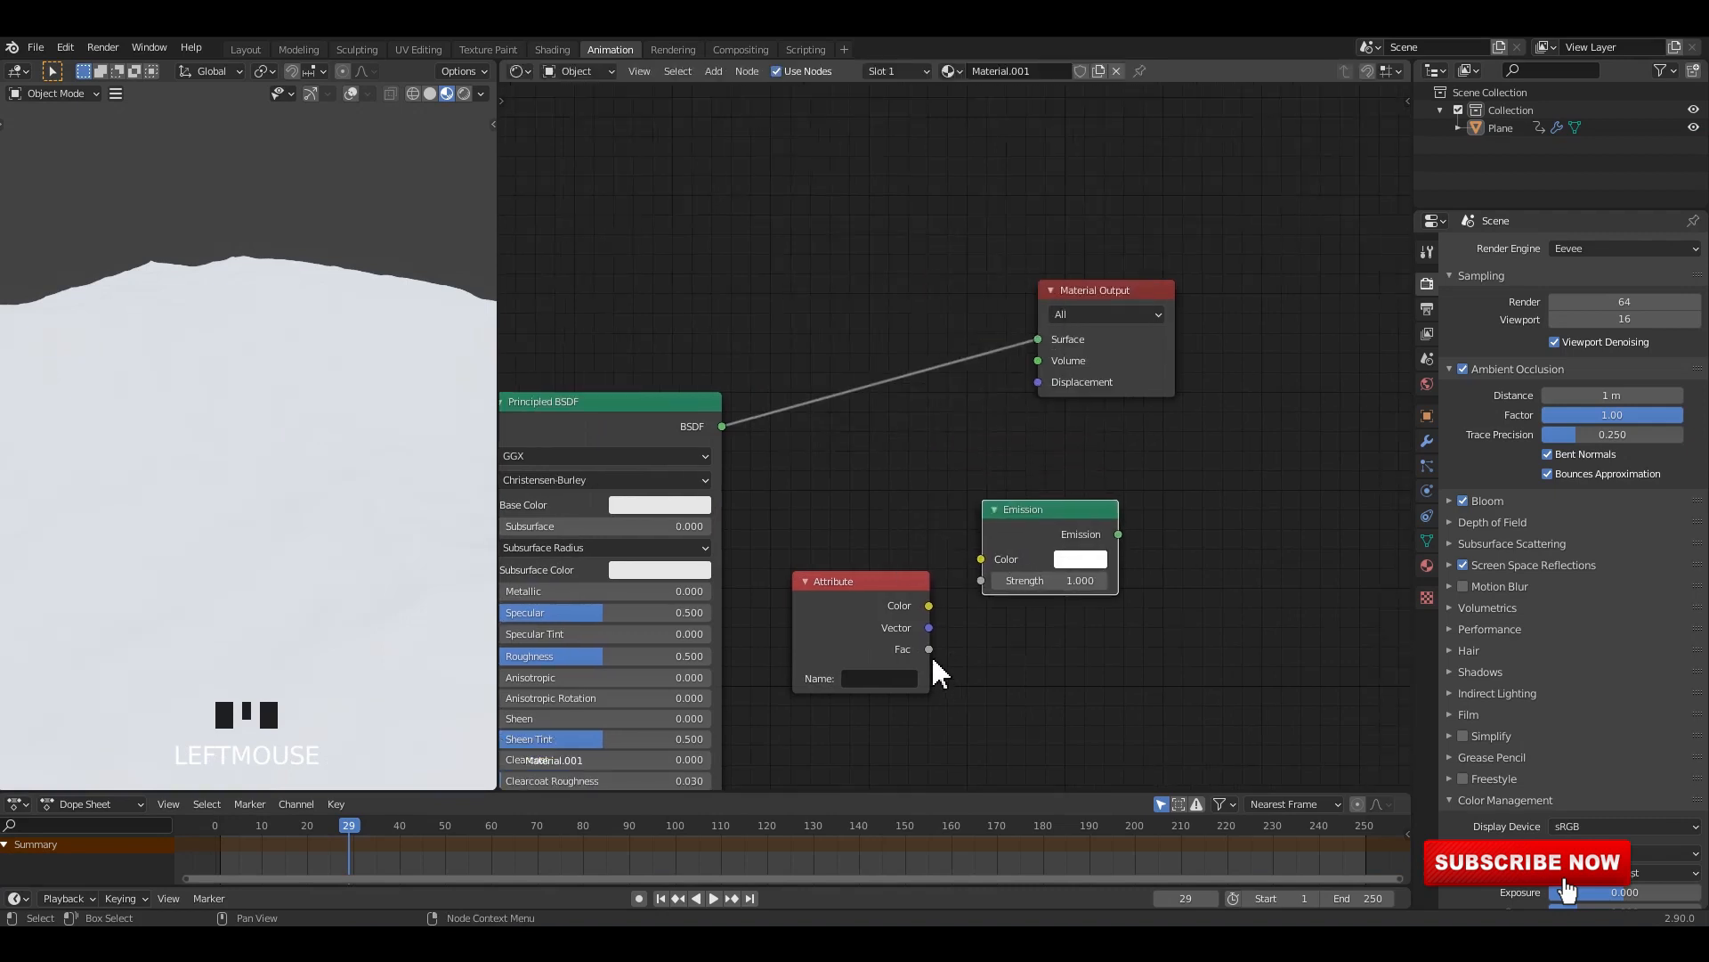
Step: Connect the Attribute node's Fac output to the Emission node's Color and arrange the two nodes
drag(983, 559, 1037, 543)
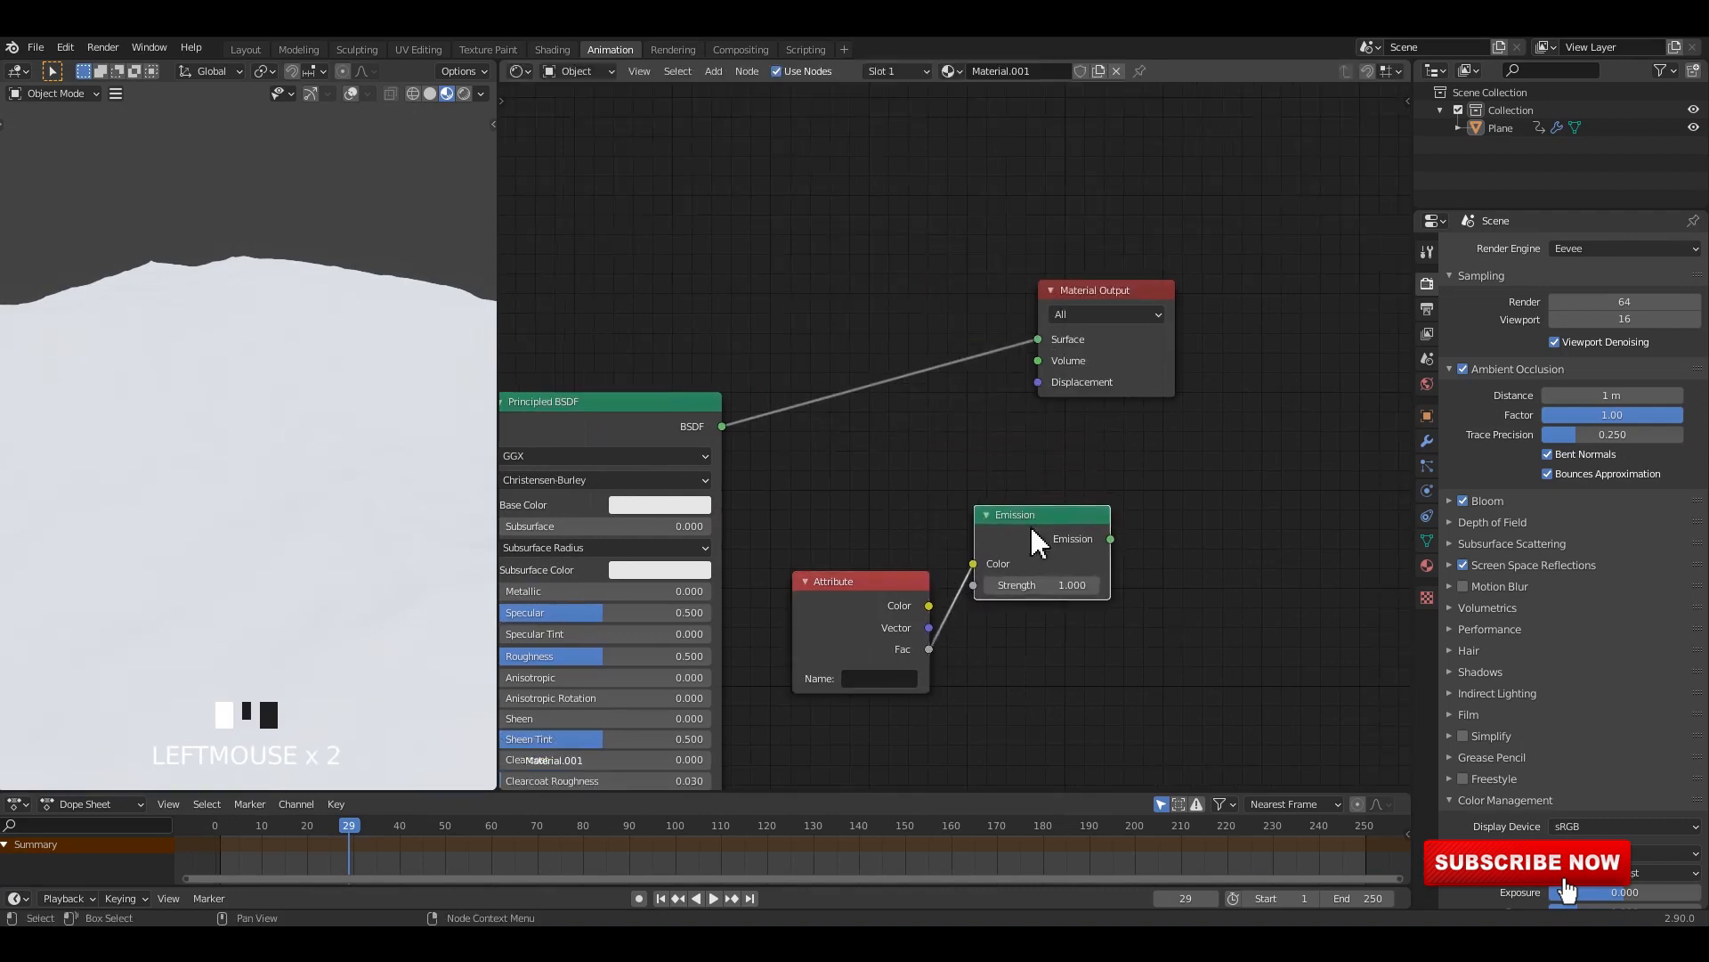
drag(864, 610, 837, 616)
drag(1035, 526, 1022, 526)
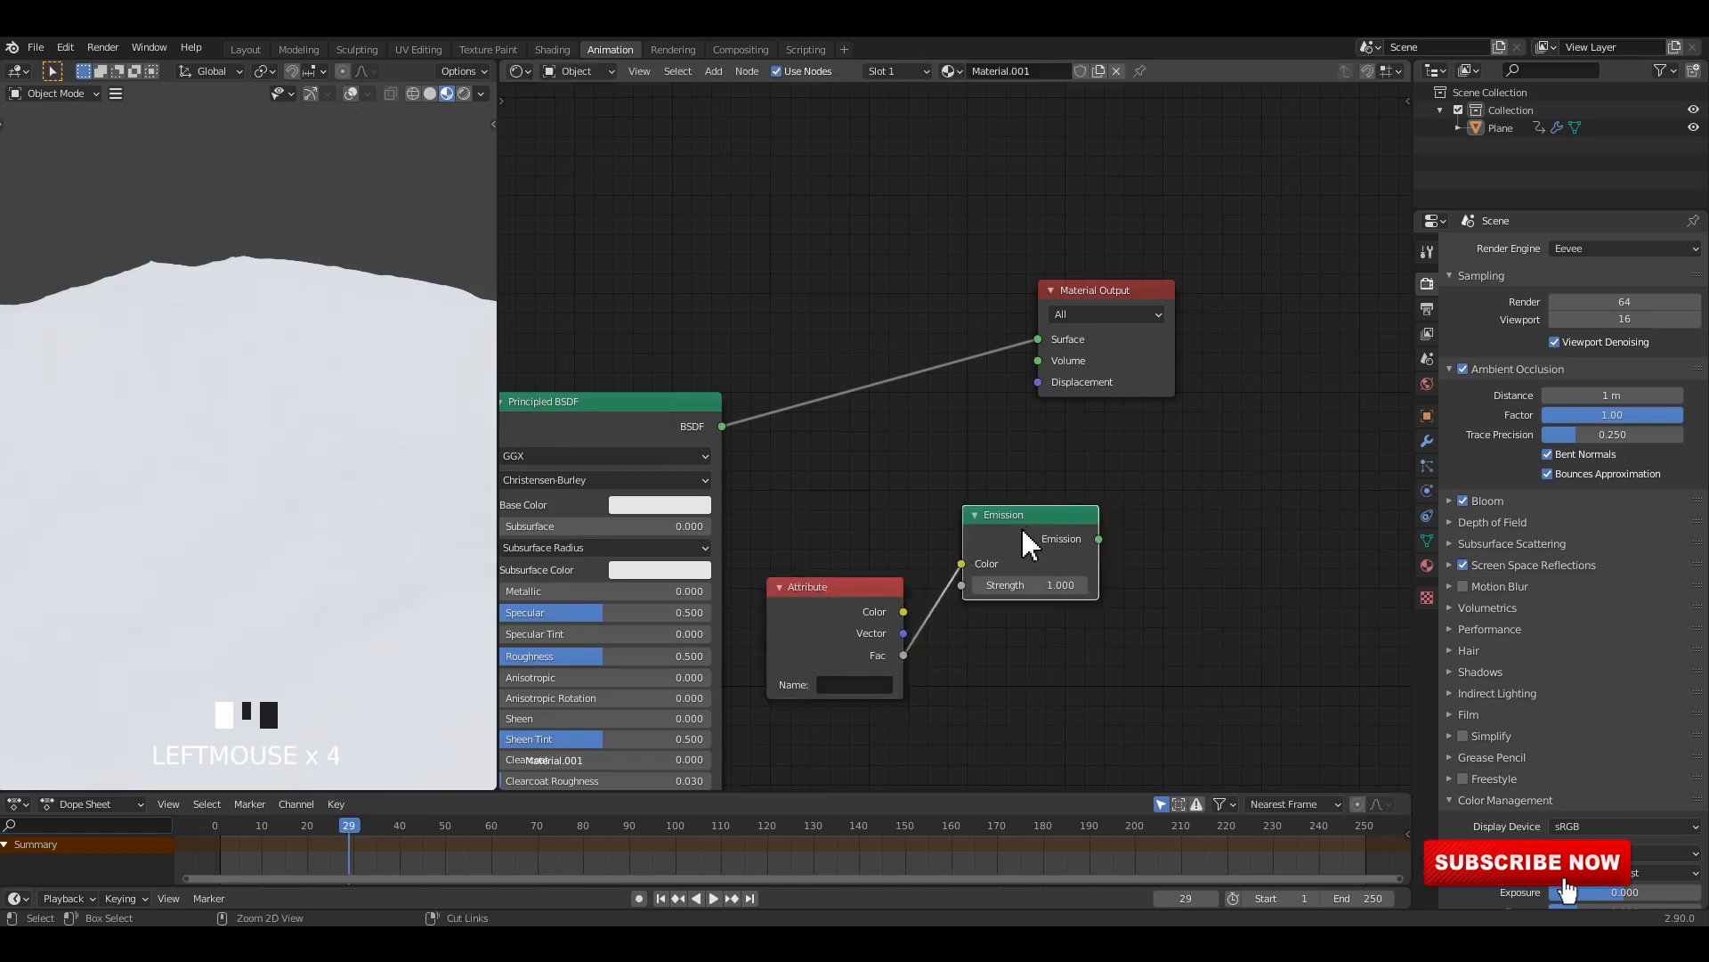
Step: Mix the Principled BSDF and Emission shaders through a Mix Shader node placed ahead of the Material Output
mouse_move(1022, 526)
ctrl+right_down()
mouse_move(636, 412)
mouse_move(981, 532)
ctrl+right_up()
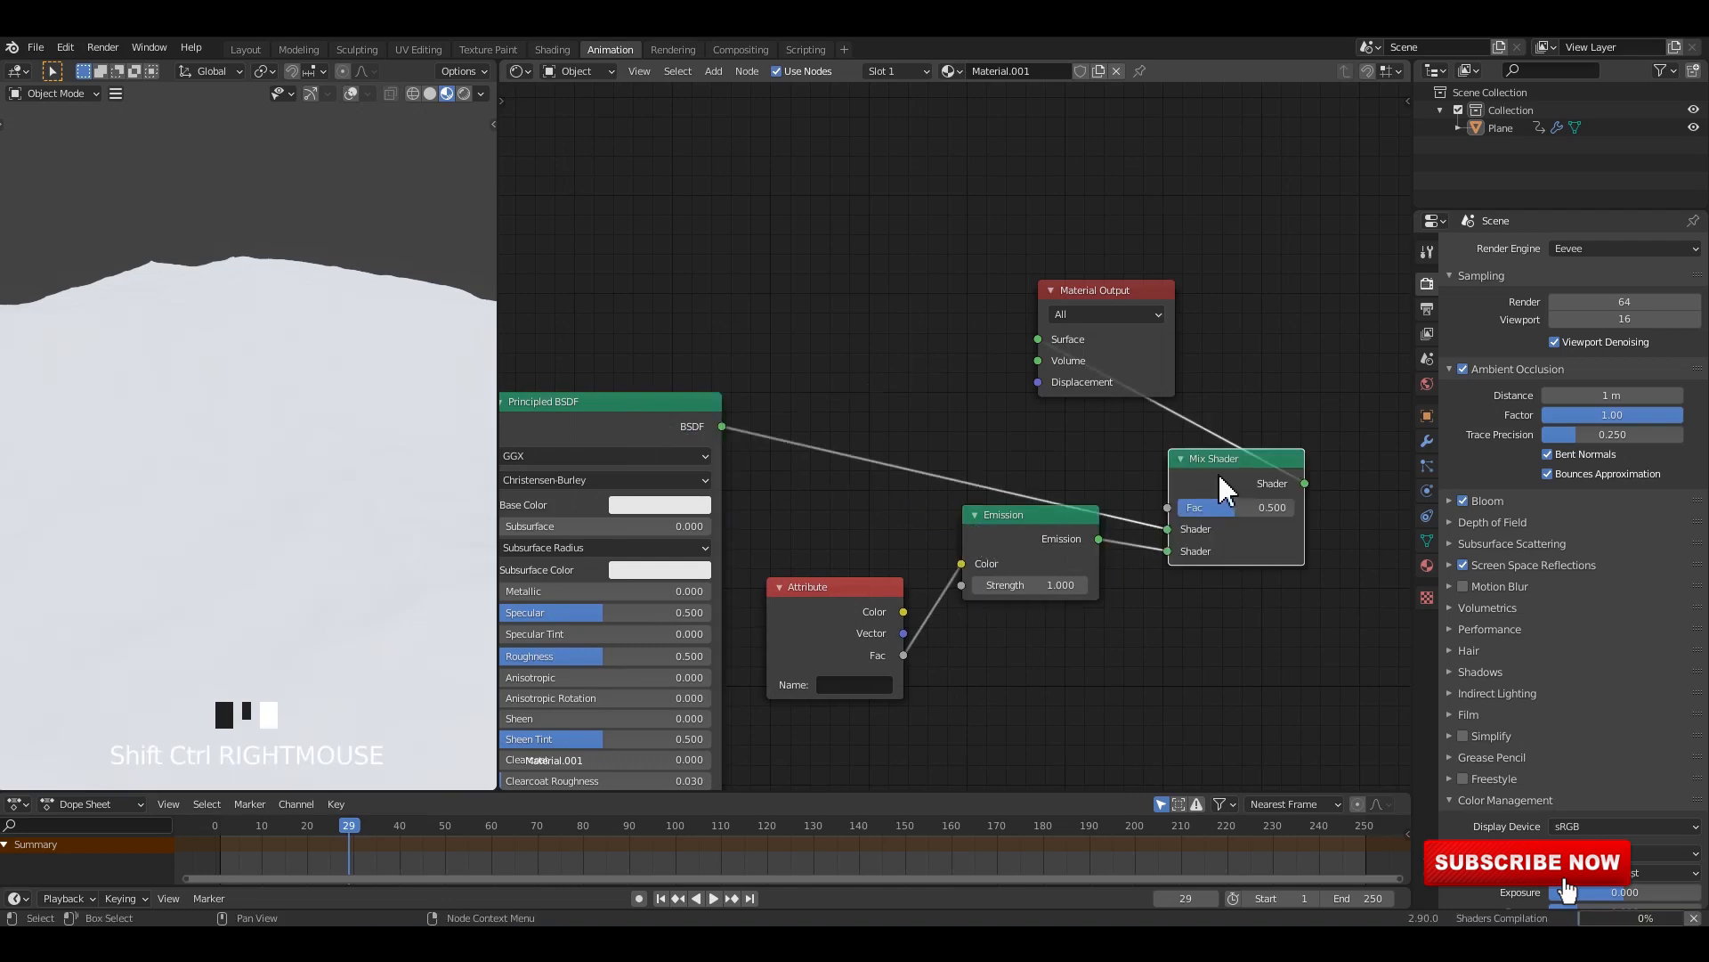
drag(1222, 478, 828, 241)
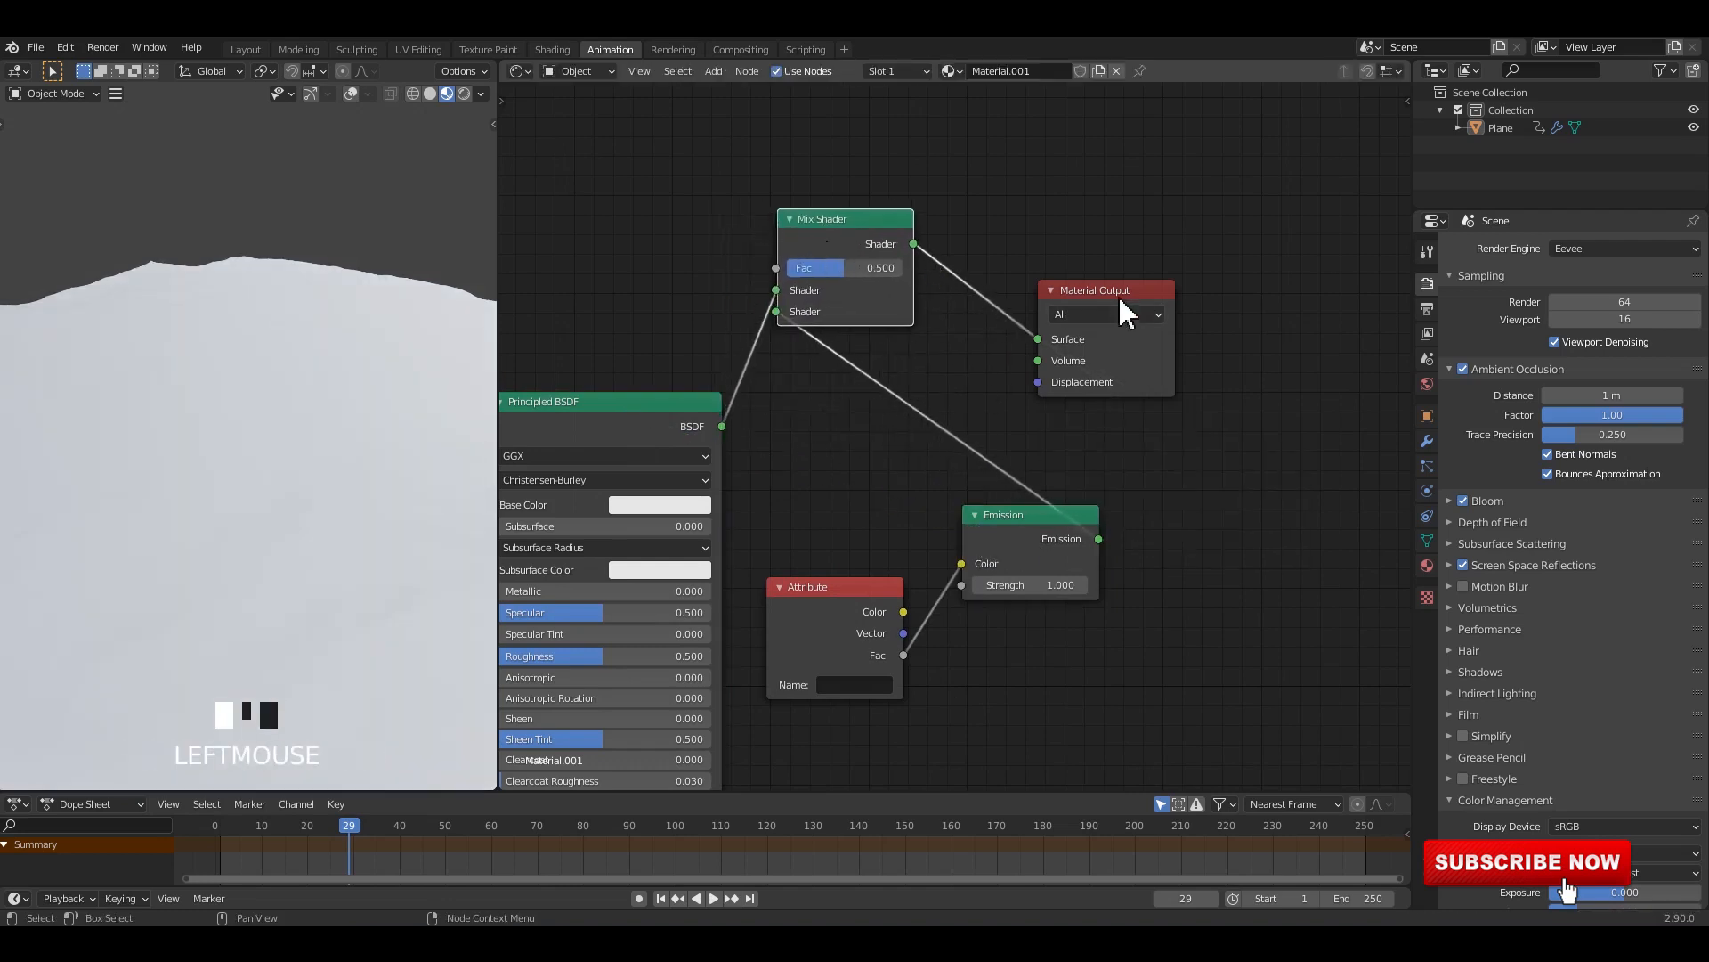
drag(1121, 295, 1275, 268)
middle_drag(1045, 397, 1172, 438)
drag(965, 280, 1108, 331)
Step: Move the Attribute and Emission nodes closer together beneath the Mix Shader
middle_drag(1098, 431, 1071, 391)
drag(958, 585, 938, 603)
drag(1064, 519, 963, 457)
scroll(895, 445, down, 1)
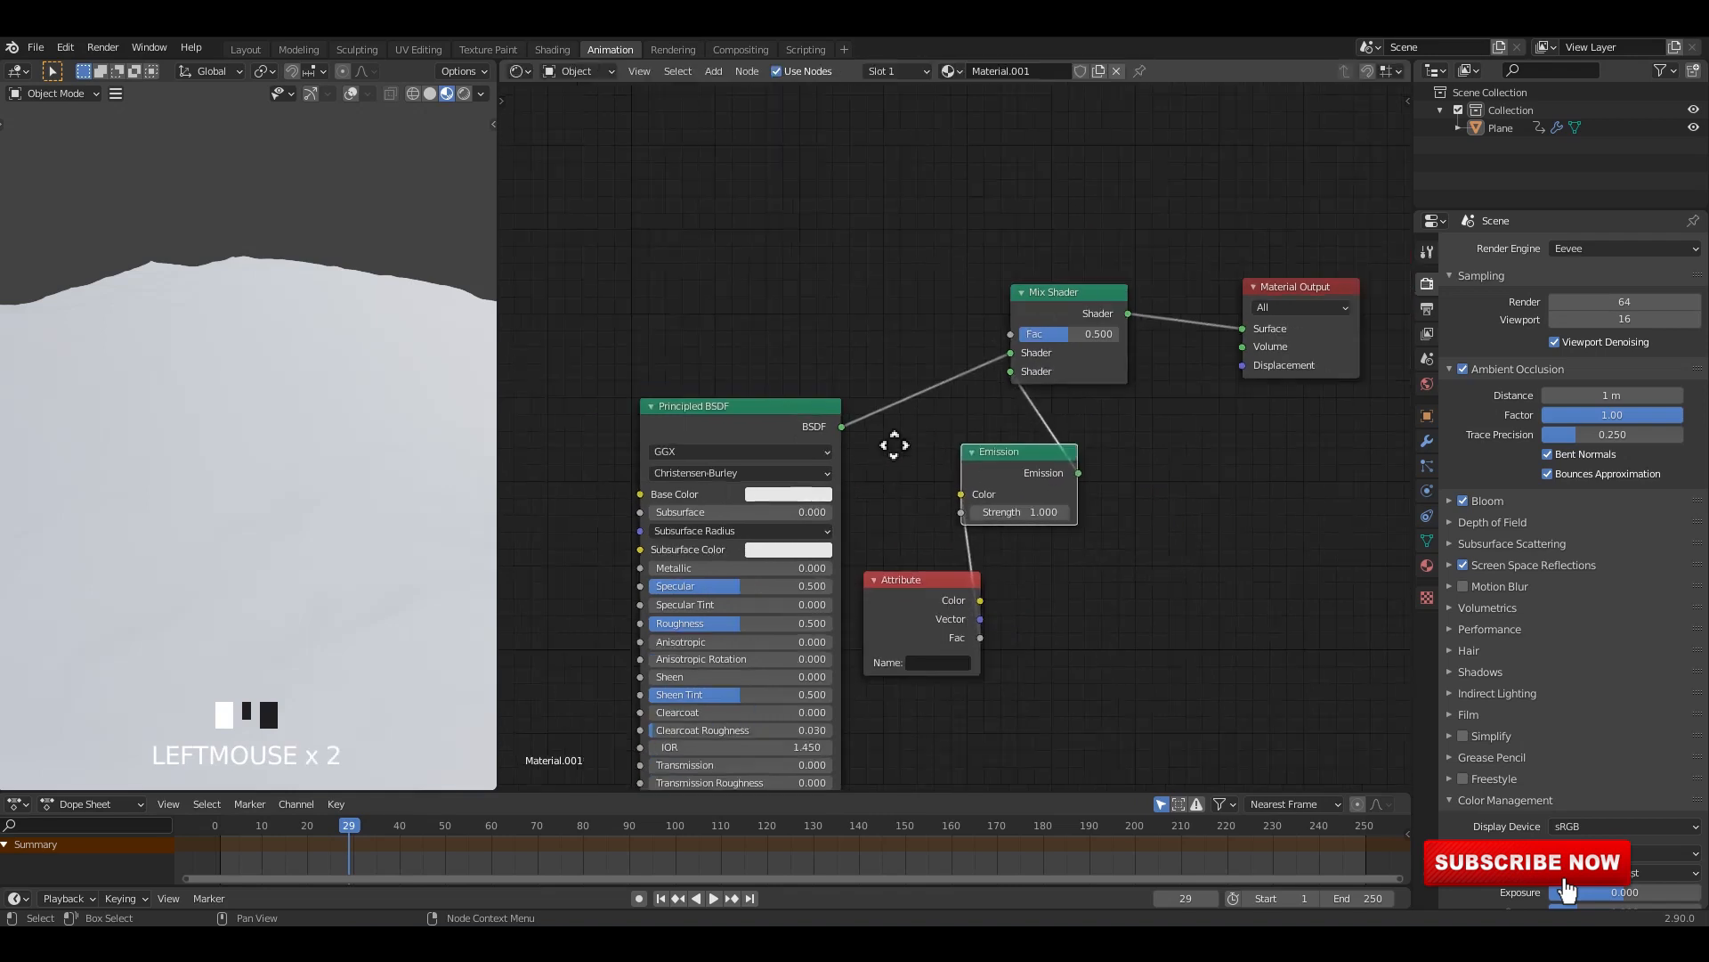
middle_drag(895, 446, 968, 393)
middle_drag(1089, 391, 842, 487)
Step: Space out the Material Output and Mix Shader nodes and align the Attribute node directly beside the Emission node
drag(1138, 356, 1169, 484)
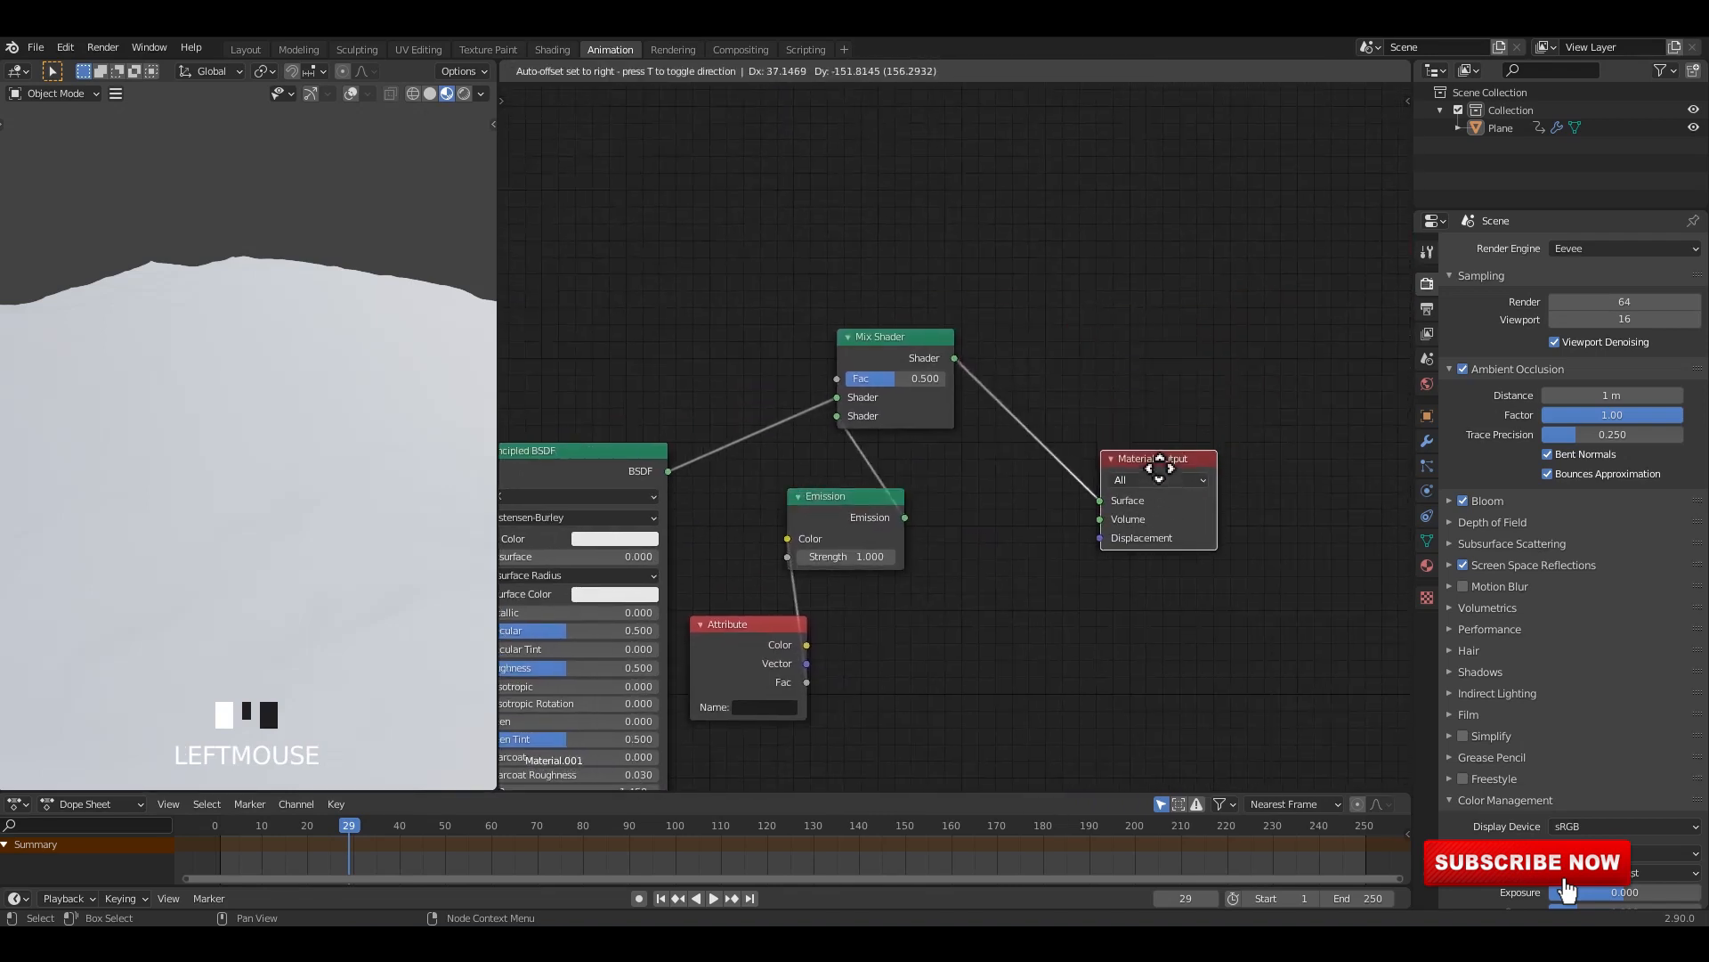
drag(889, 344, 987, 330)
middle_drag(811, 523, 902, 463)
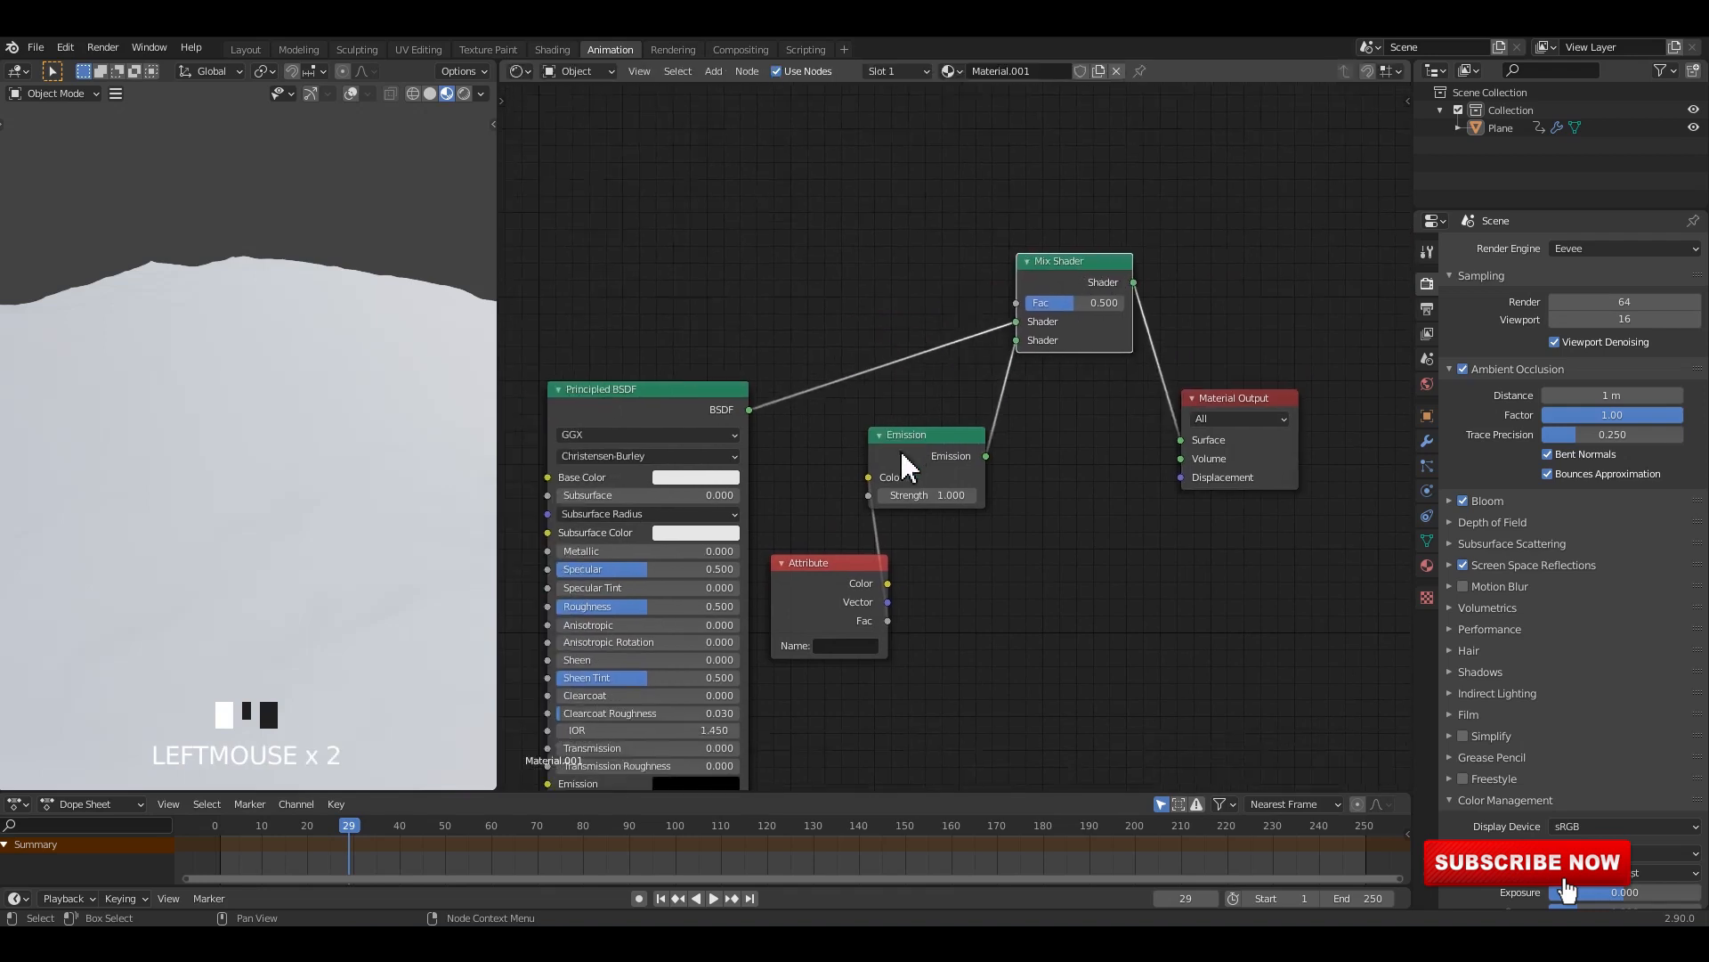
drag(903, 464, 923, 476)
drag(845, 556, 839, 481)
scroll(886, 492, up, 2)
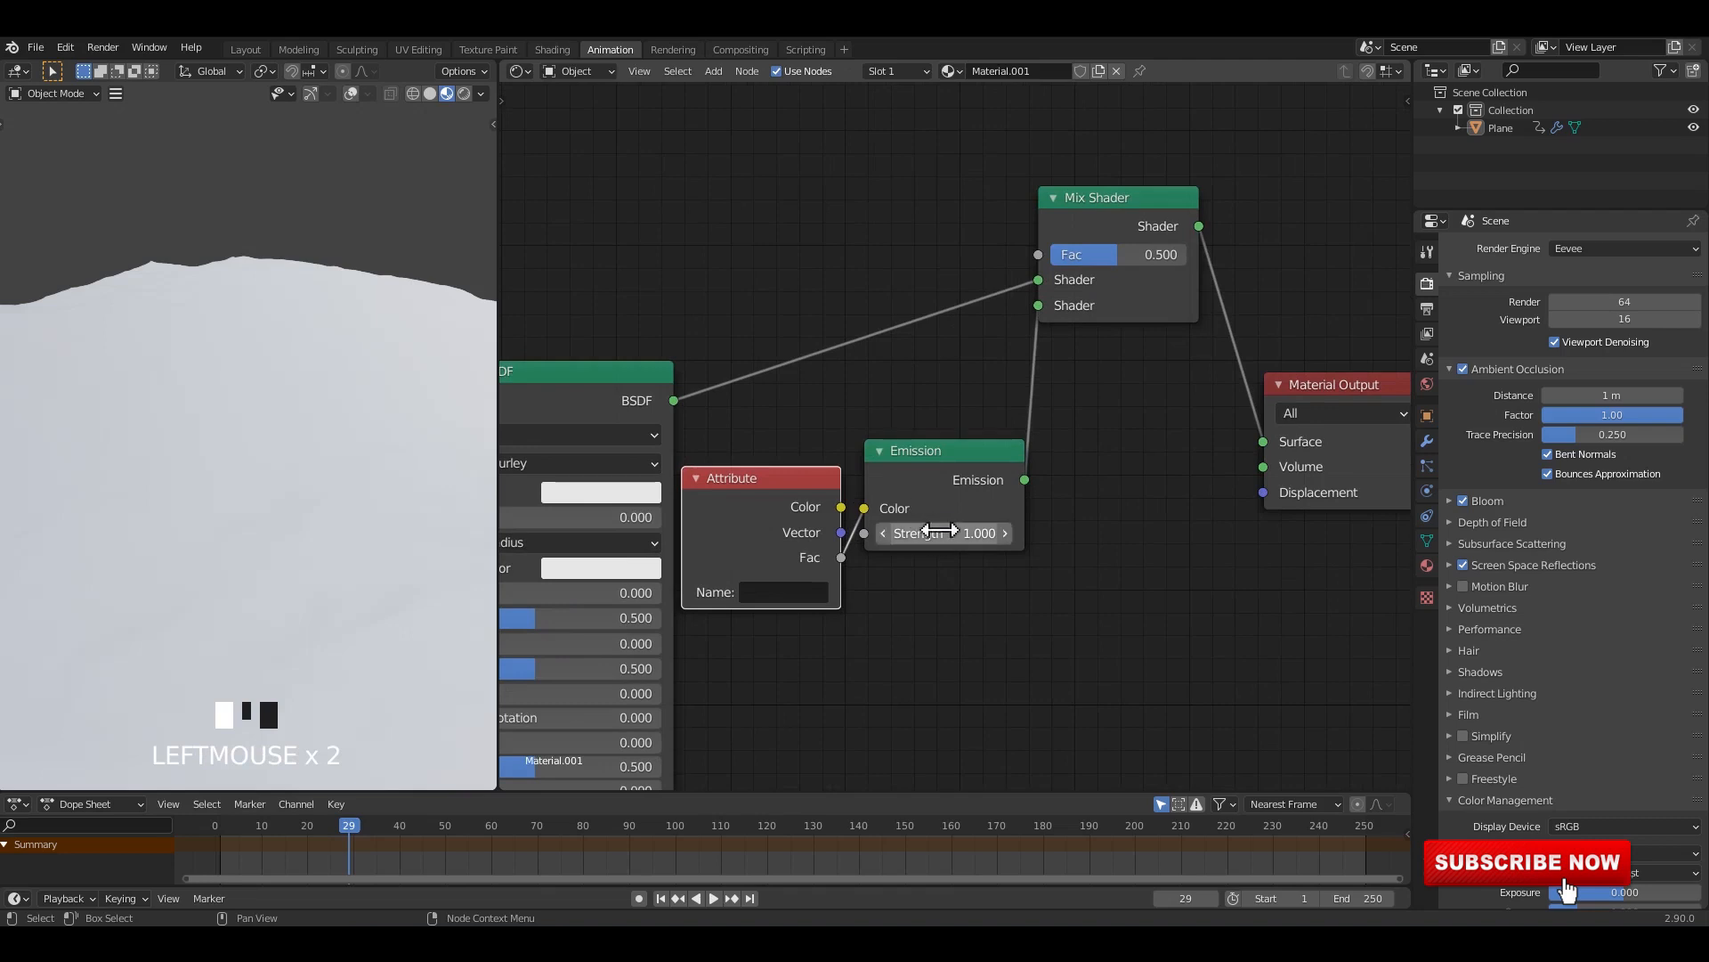
Step: Set the Emission strength to 4.700 and the Attribute node's name to foam
drag(940, 531, 997, 531)
middle_drag(359, 495, 565, 561)
middle_drag(672, 601, 746, 537)
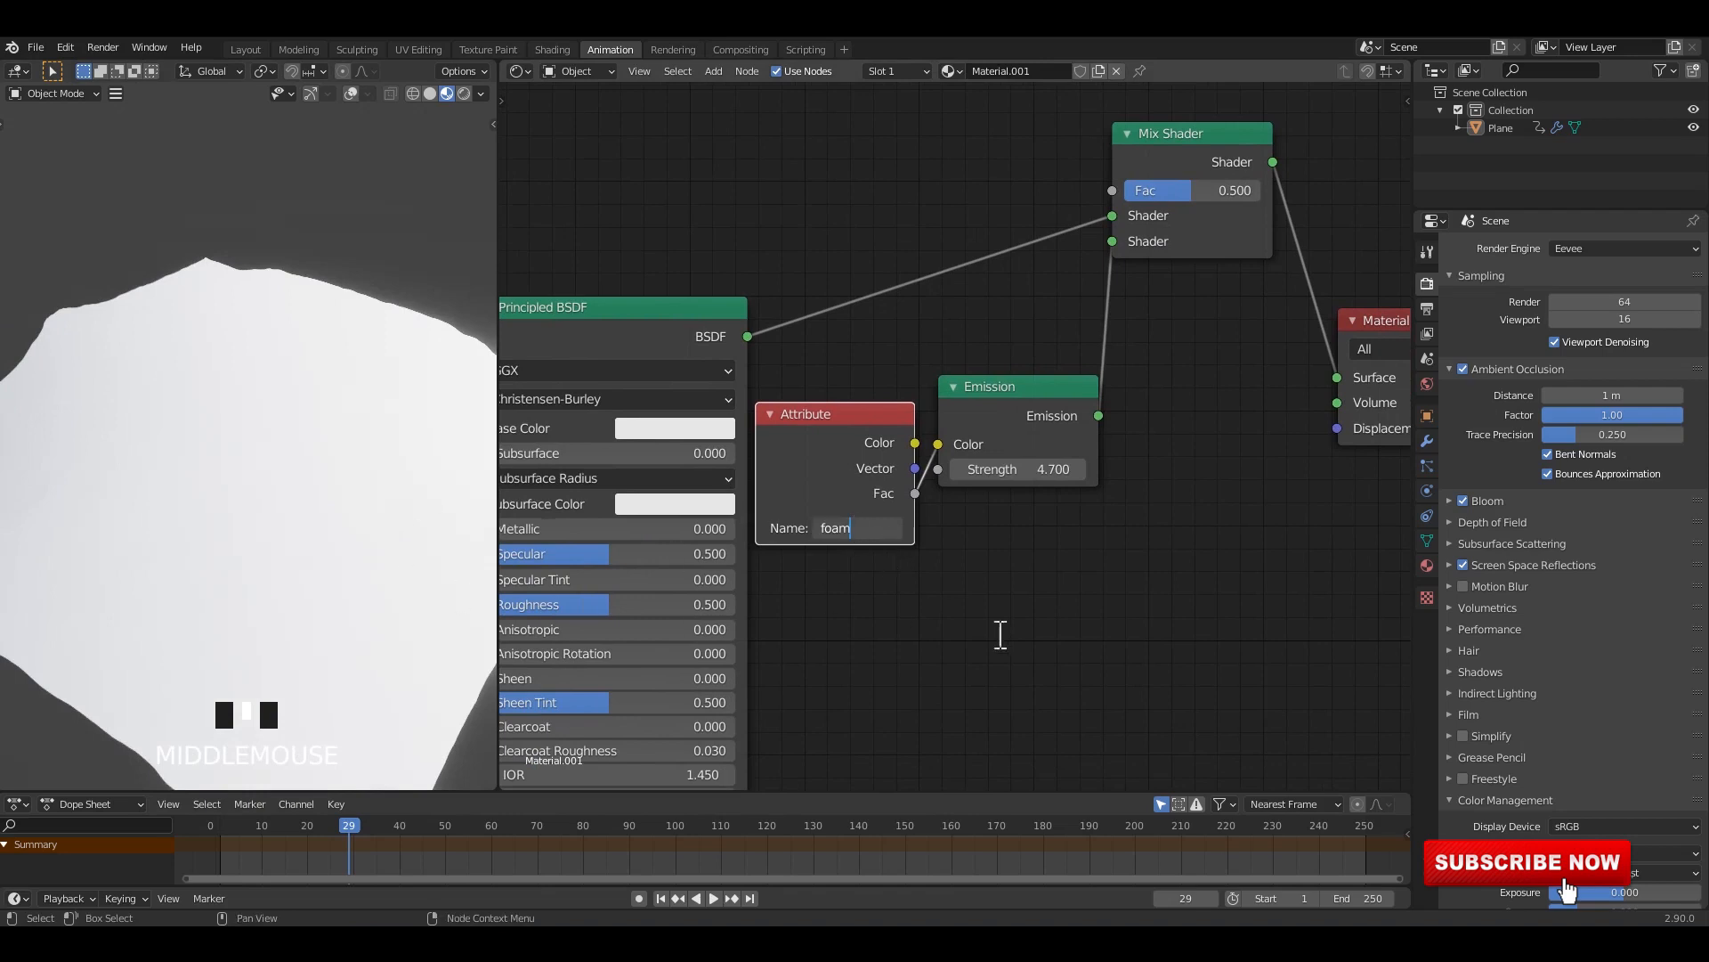
key(Return)
scroll(251, 408, down, 2)
mouse_move(251, 408)
middle_down()
mouse_move(210, 414)
mouse_move(253, 418)
middle_up()
scroll(215, 407, up, 1)
scroll(235, 414, up, 3)
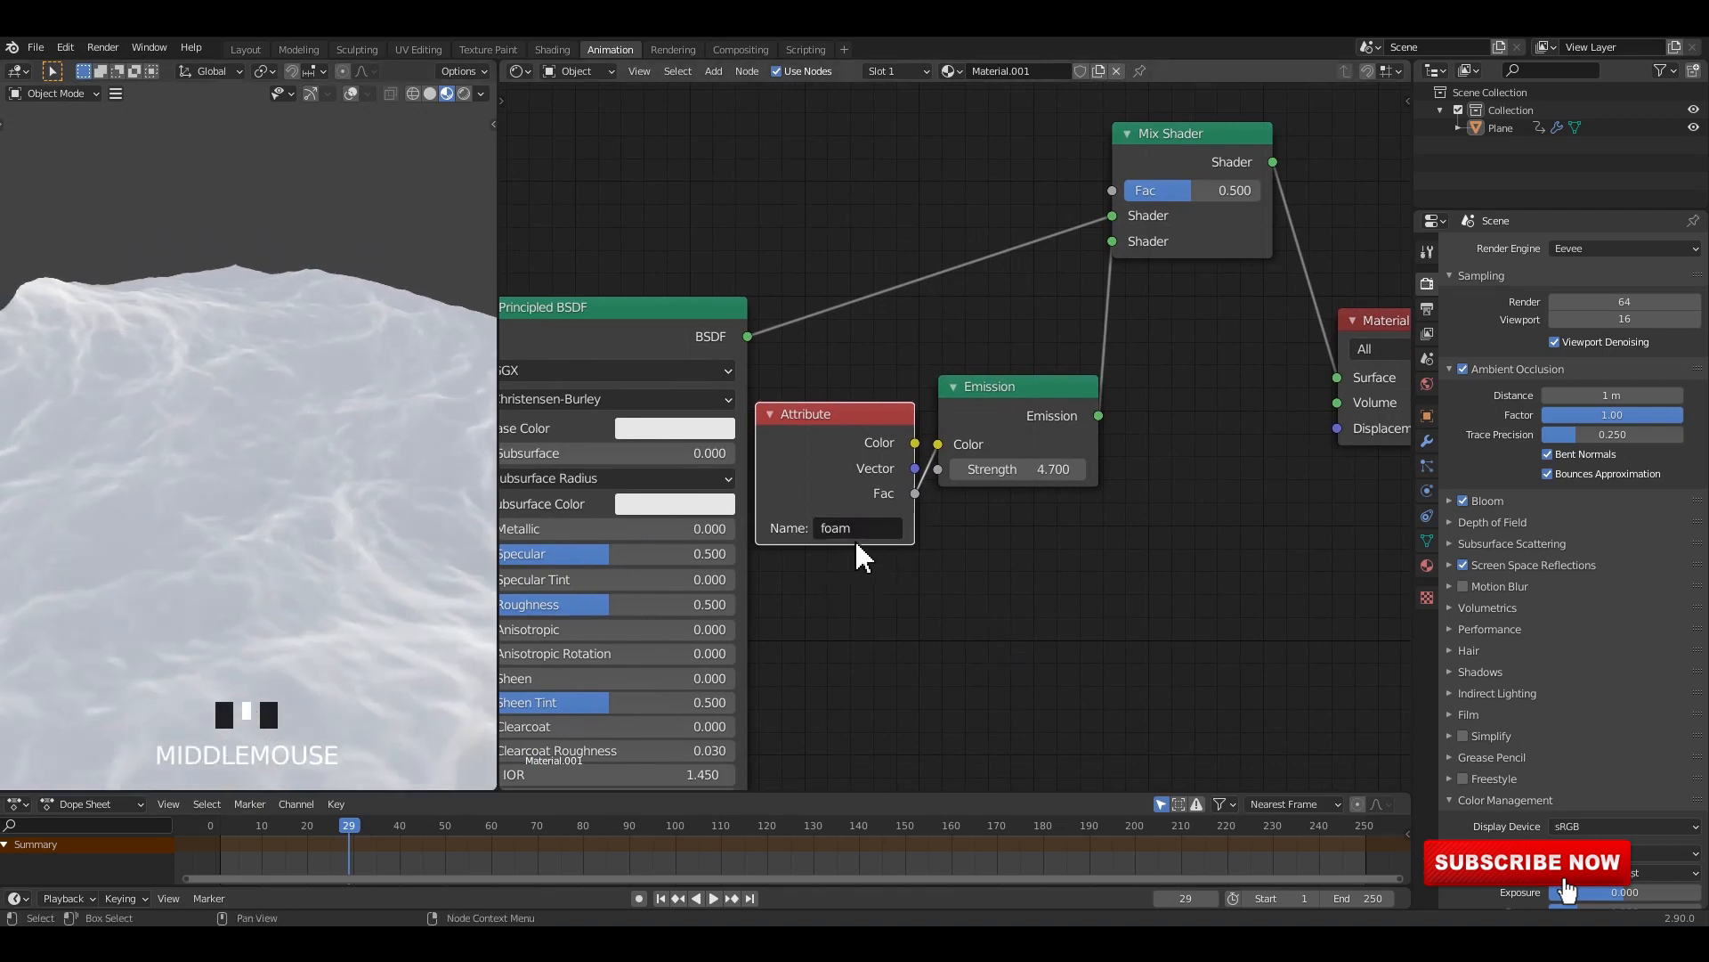
Step: Show the ocean plane's modifier settings with the foam data layer and set the Emission strength to 2
click(1427, 443)
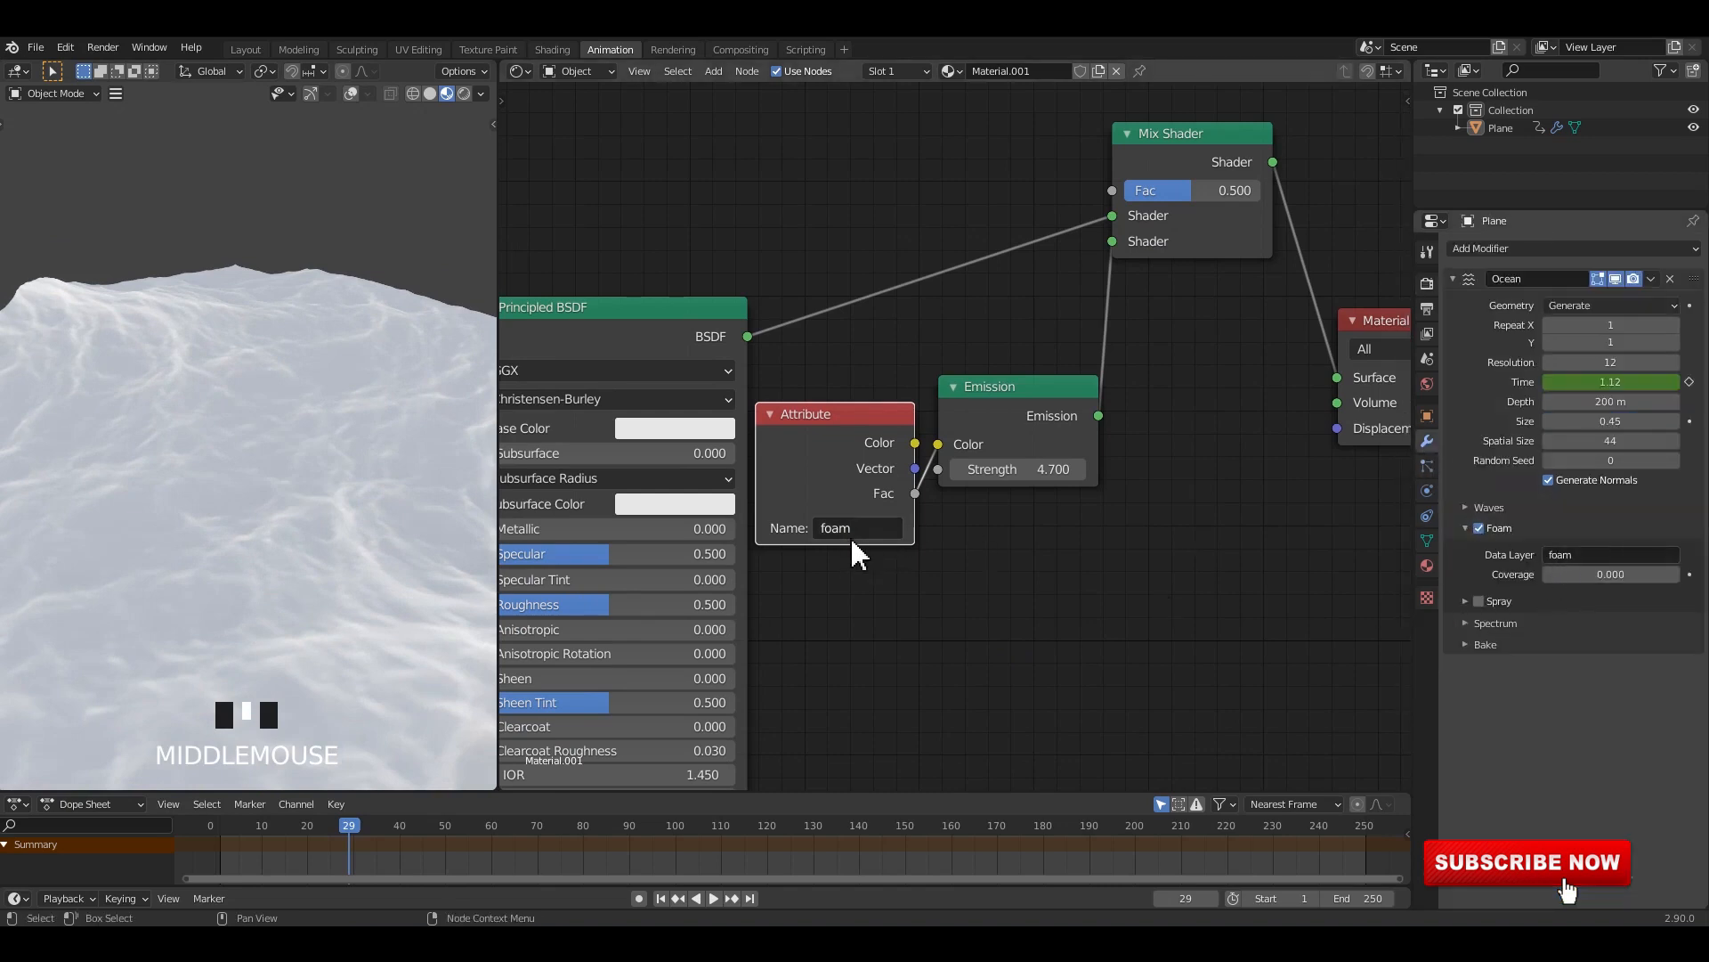
scroll(997, 552, down, 2)
click(1115, 575)
scroll(1051, 507, up, 1)
click(1040, 485)
text(2)
key(Return)
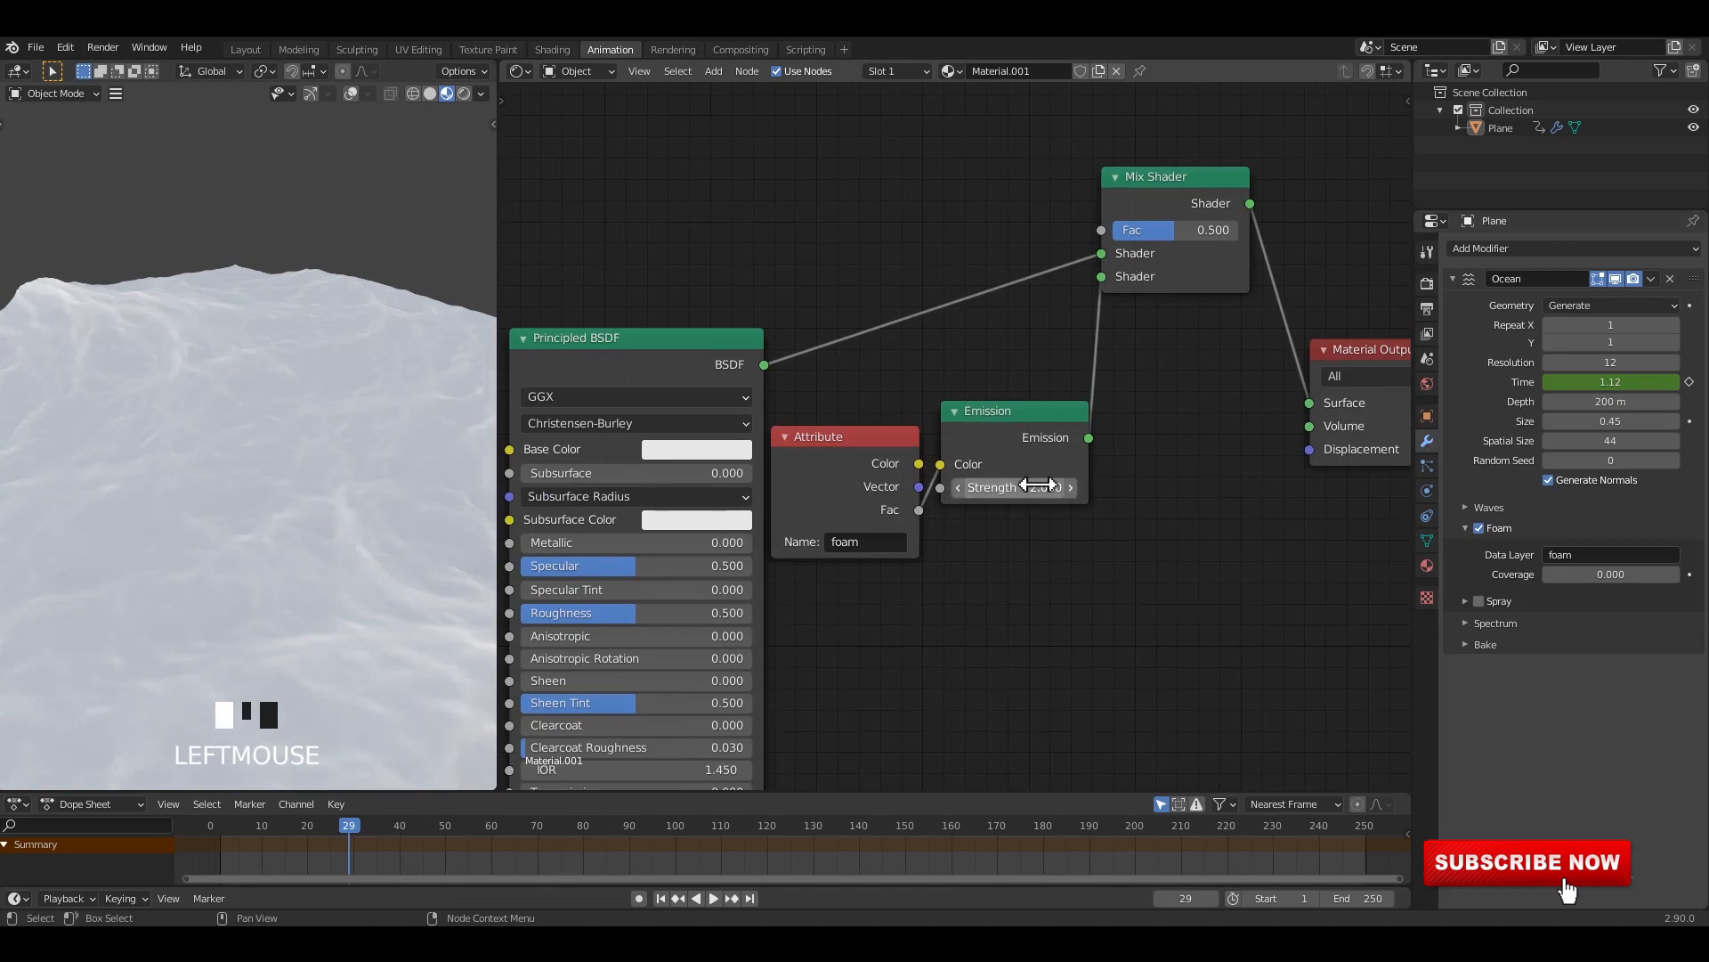
Step: Play the animation to examine the foam on the moving waves
scroll(188, 305, down, 3)
middle_drag(189, 305, 227, 385)
key(space)
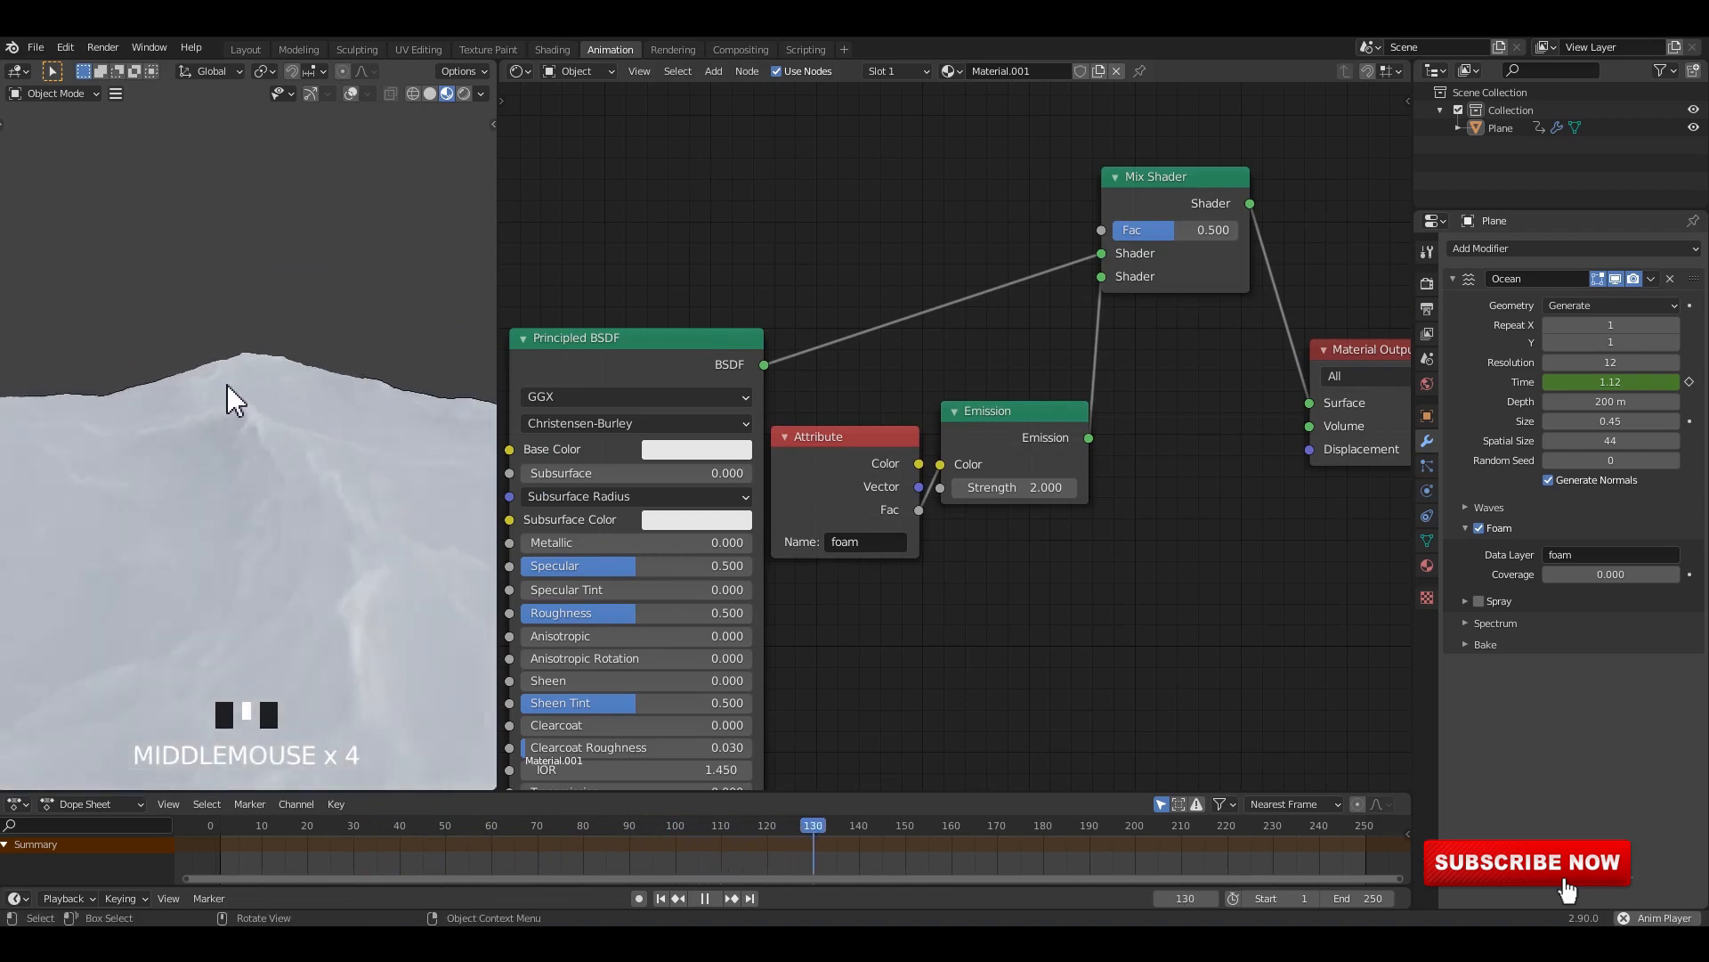
key(space)
Step: Lower the Principled BSDF's Specular and Roughness to 0.132 each
scroll(578, 659, down, 3)
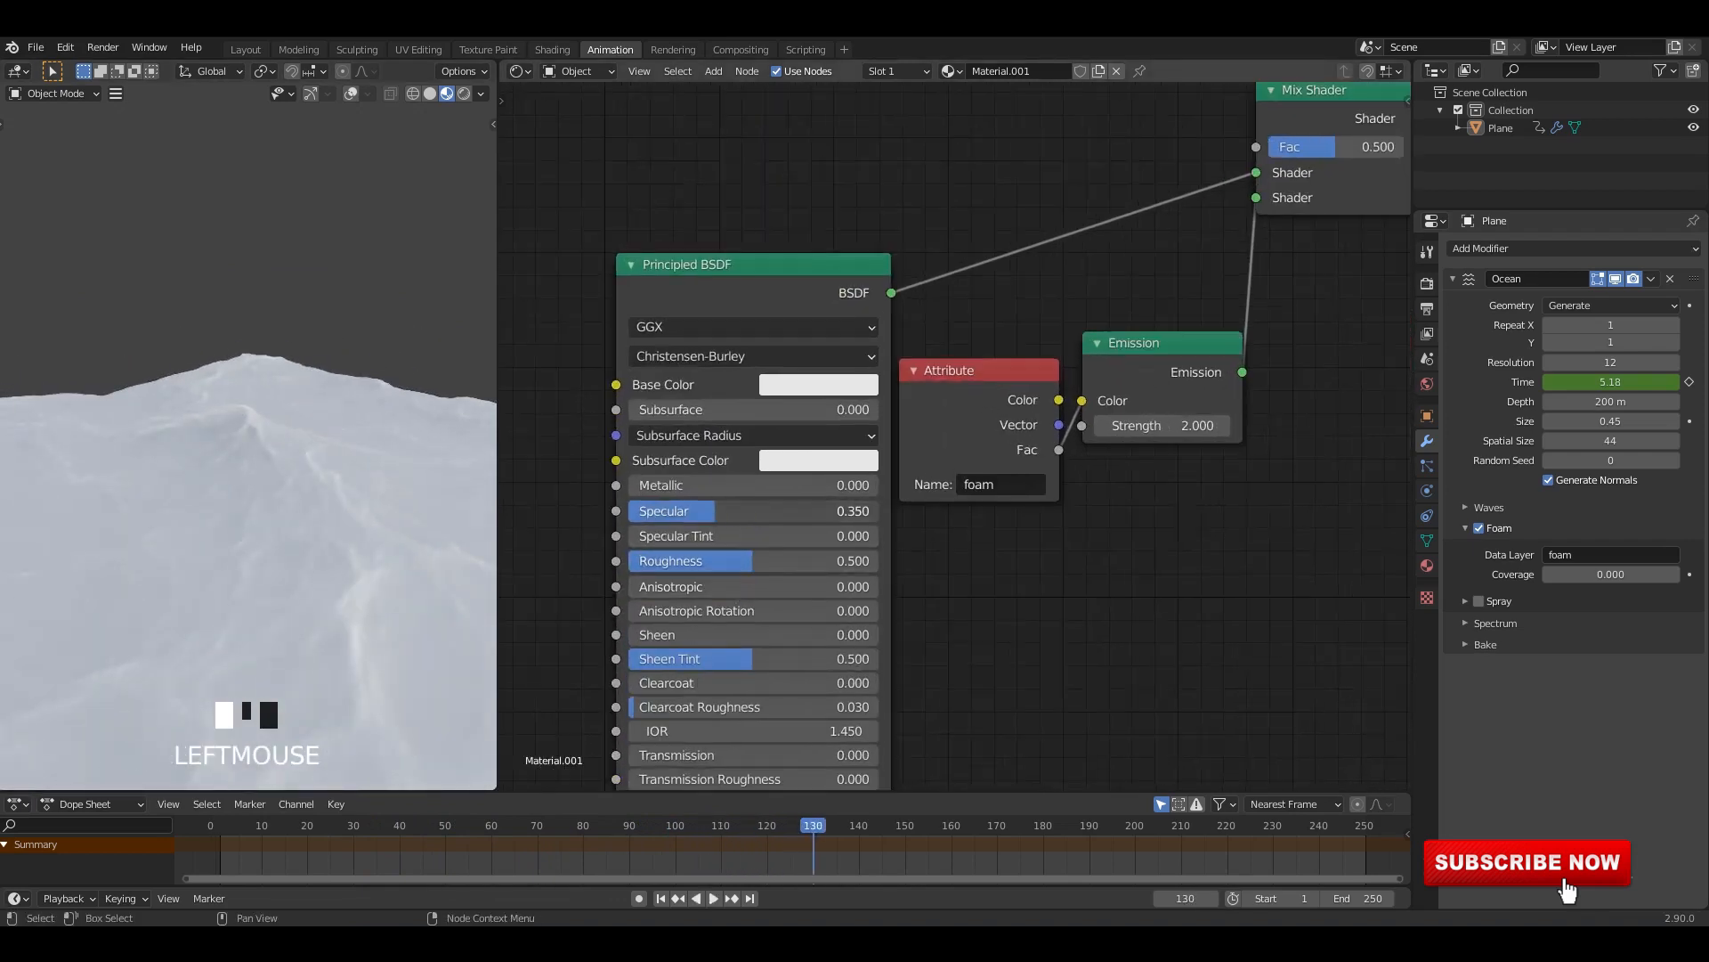
mouse_move(268, 430)
middle_down()
mouse_move(244, 420)
mouse_move(267, 432)
middle_up()
scroll(243, 420, up, 2)
drag(738, 559, 678, 559)
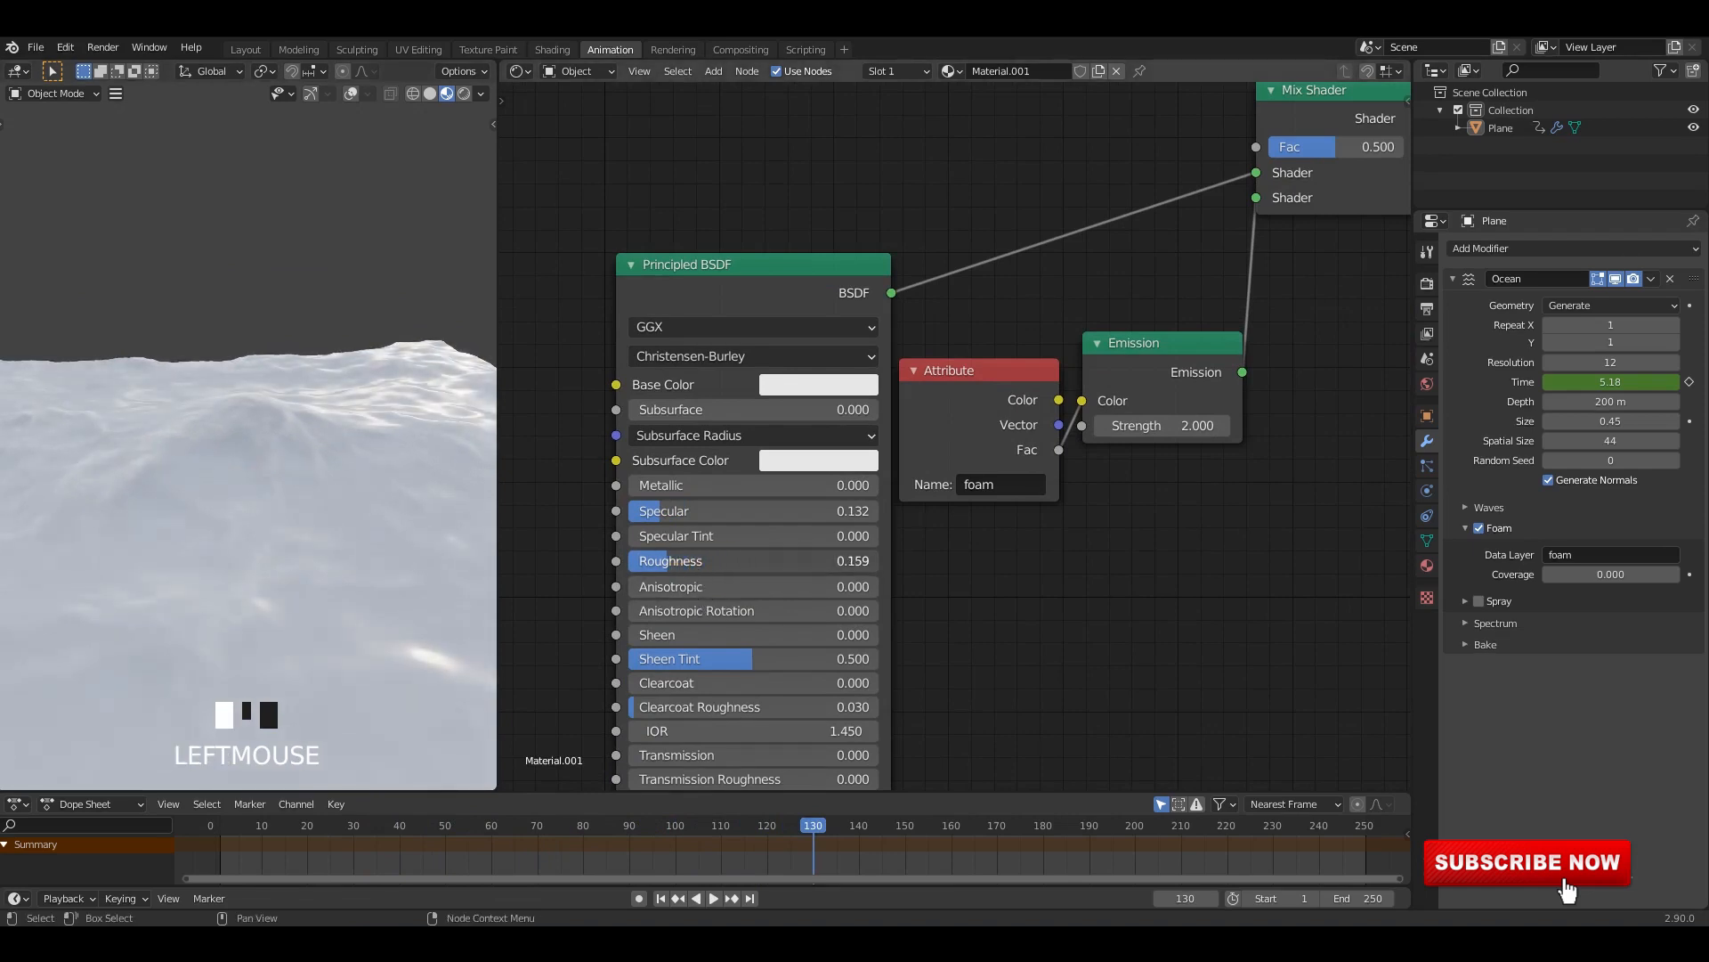
scroll(211, 433, down, 3)
middle_drag(211, 433, 345, 486)
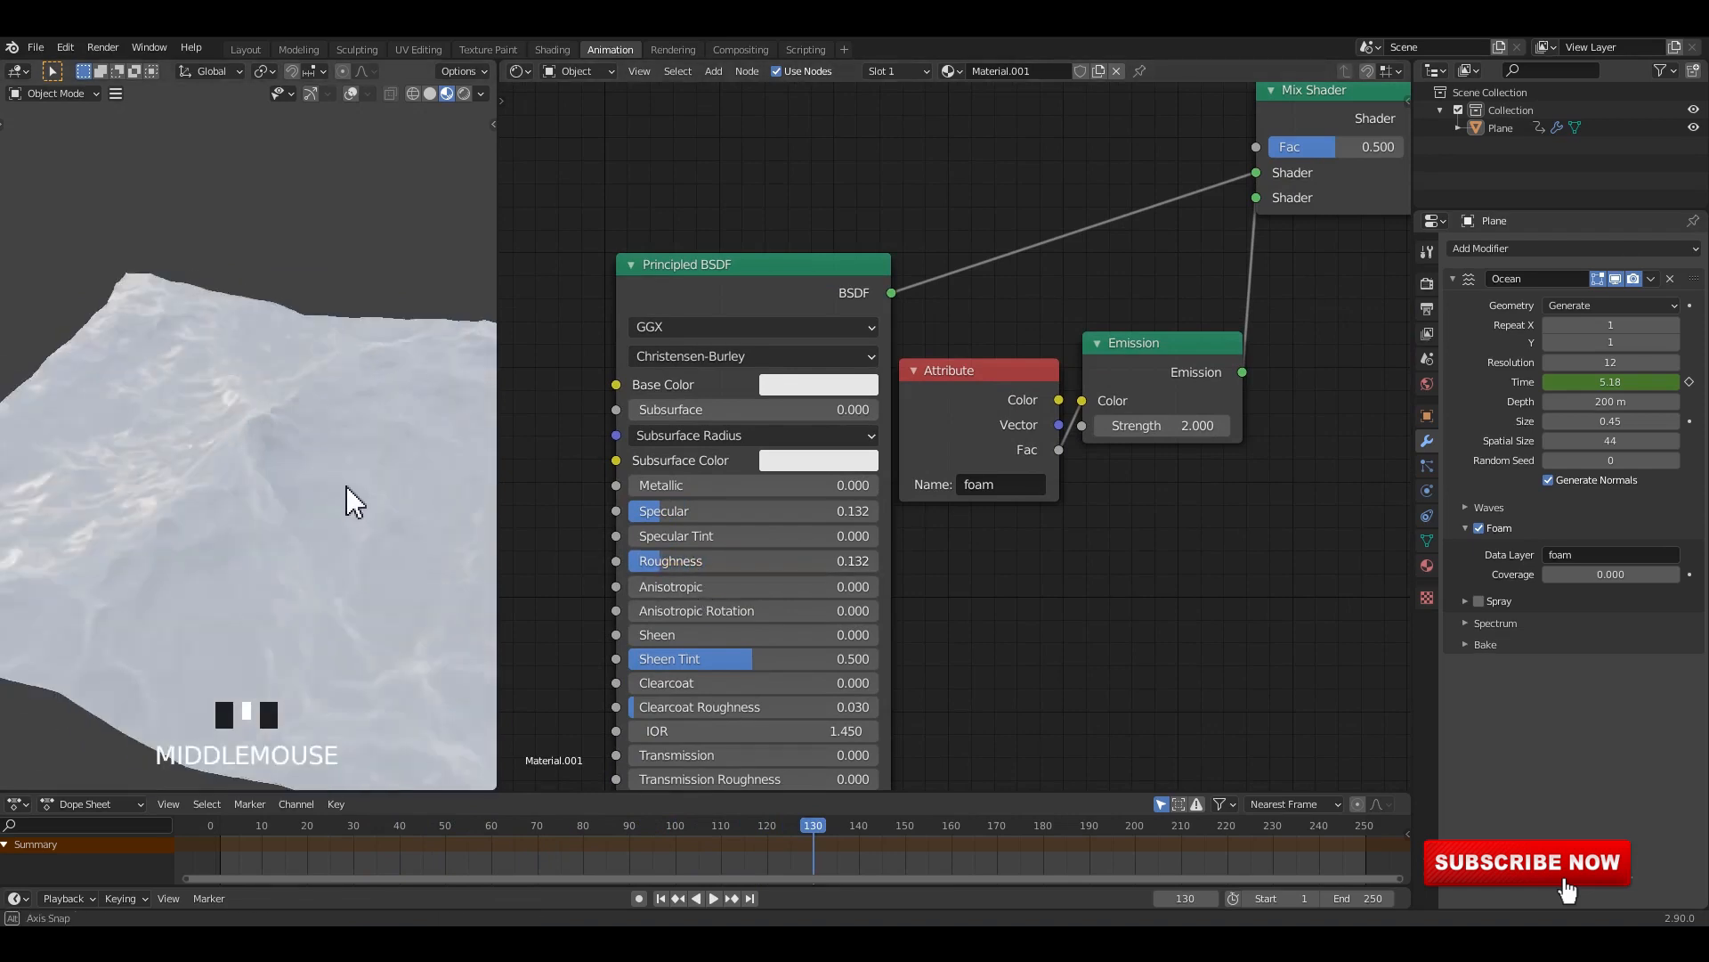
Step: Play the ocean animation to check the glossier surface from a closer view
key(space)
middle_drag(170, 456, 249, 454)
scroll(269, 427, up, 2)
key(space)
key(space)
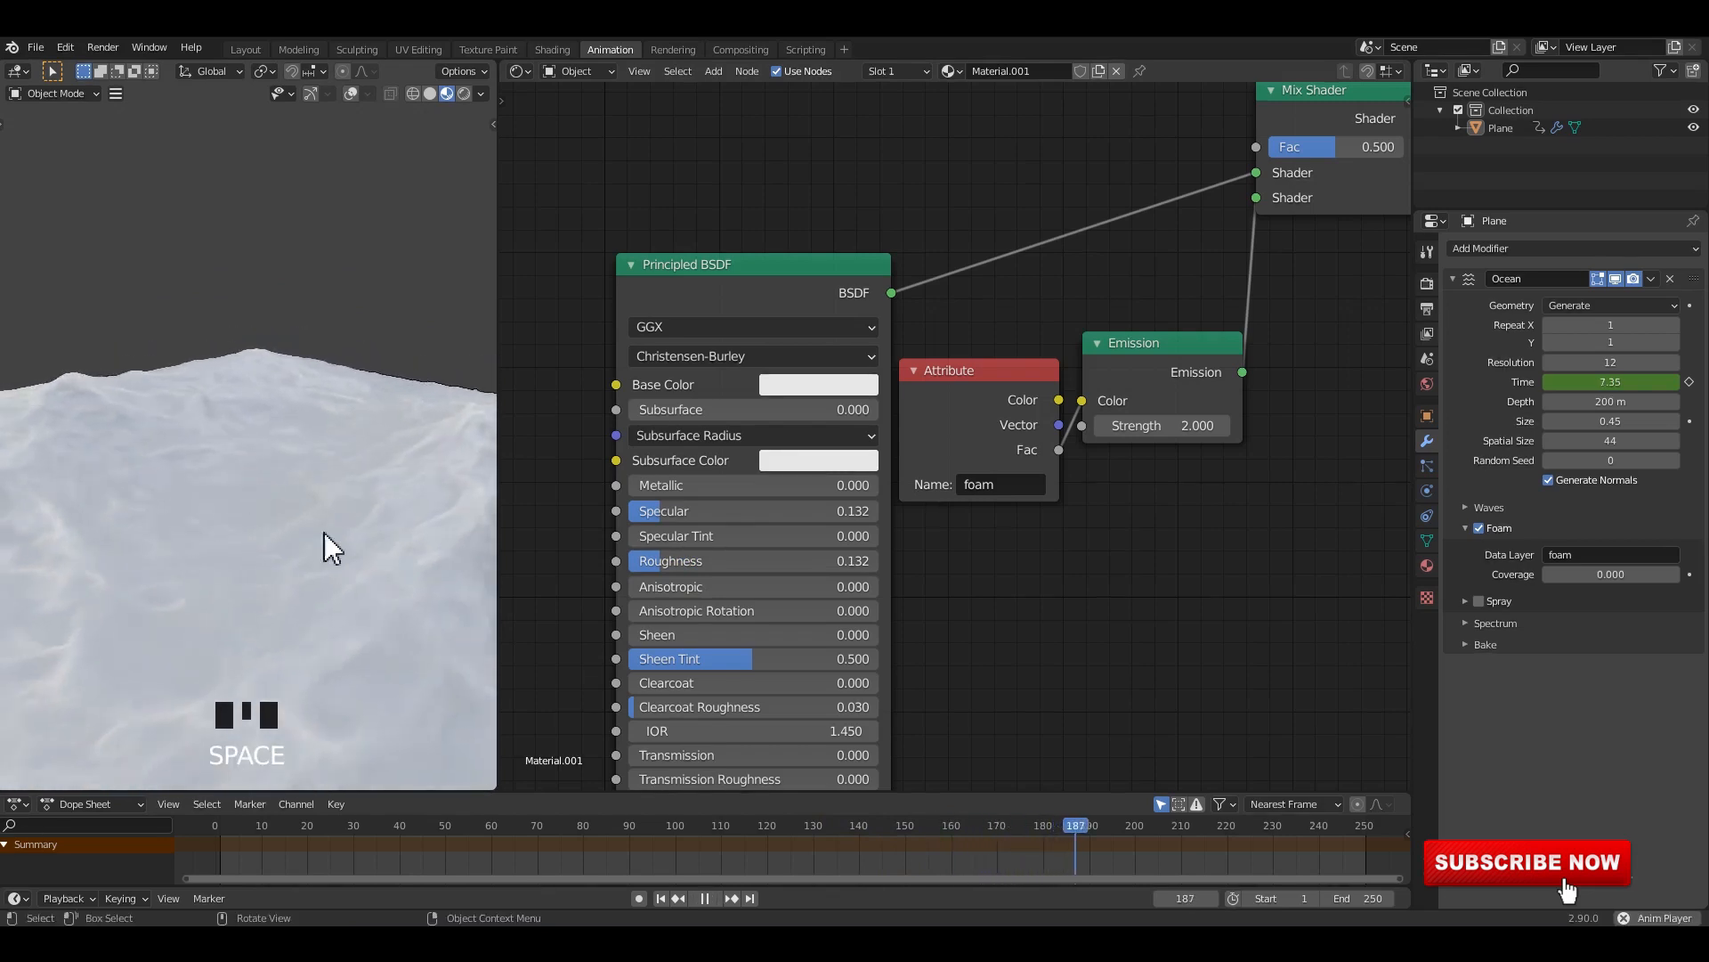
key(space)
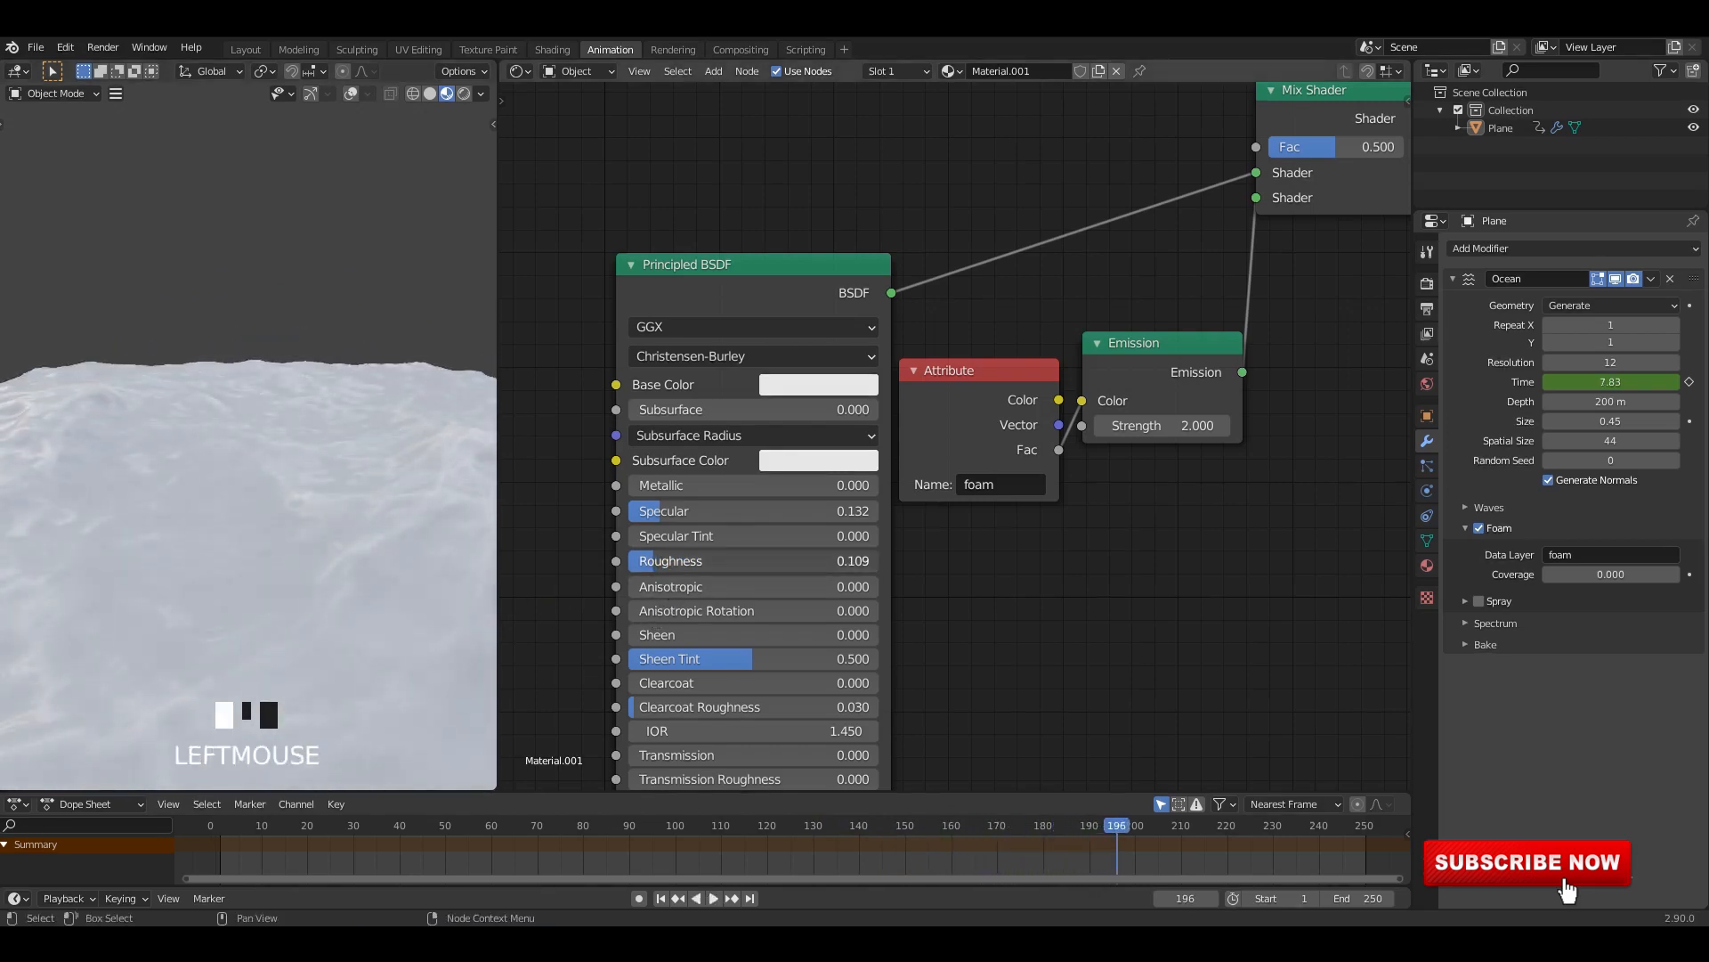
Step: Set the Principled BSDF's Roughness to 0.114 and play the animation
scroll(206, 488, down, 2)
middle_drag(205, 488, 329, 478)
key(space)
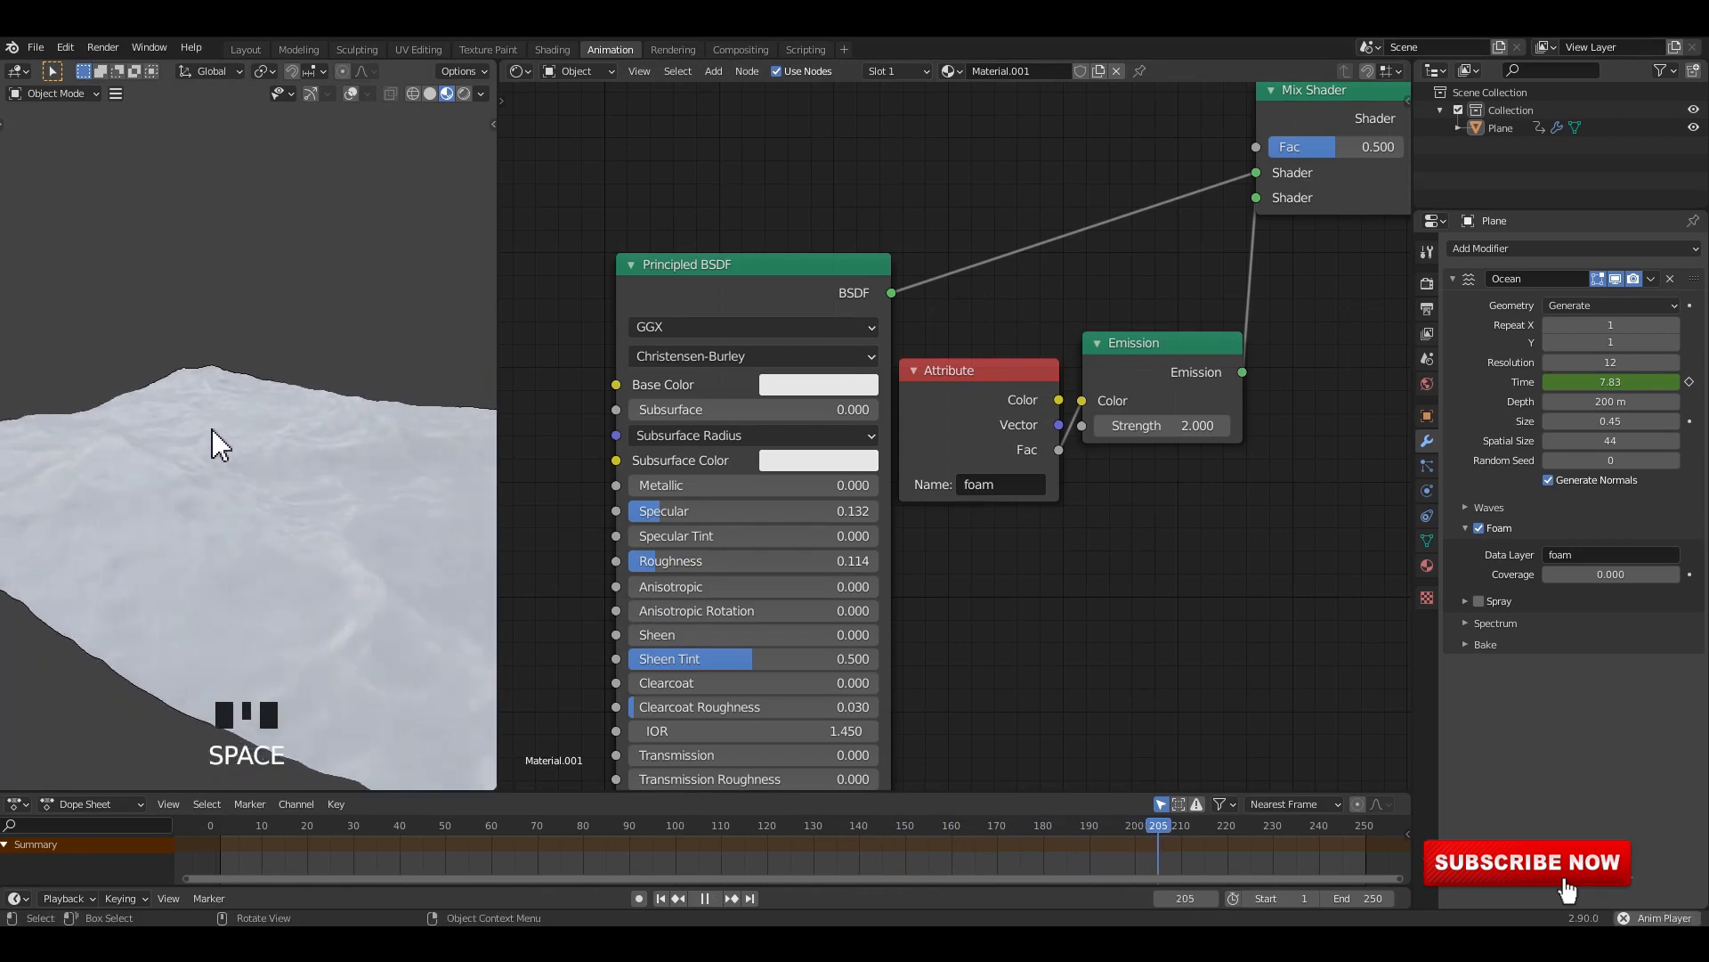
middle_drag(212, 429, 259, 454)
scroll(225, 462, up, 2)
Step: Stop the playback, set the Emission strength to 3, and replay the animation to check the foam
key(space)
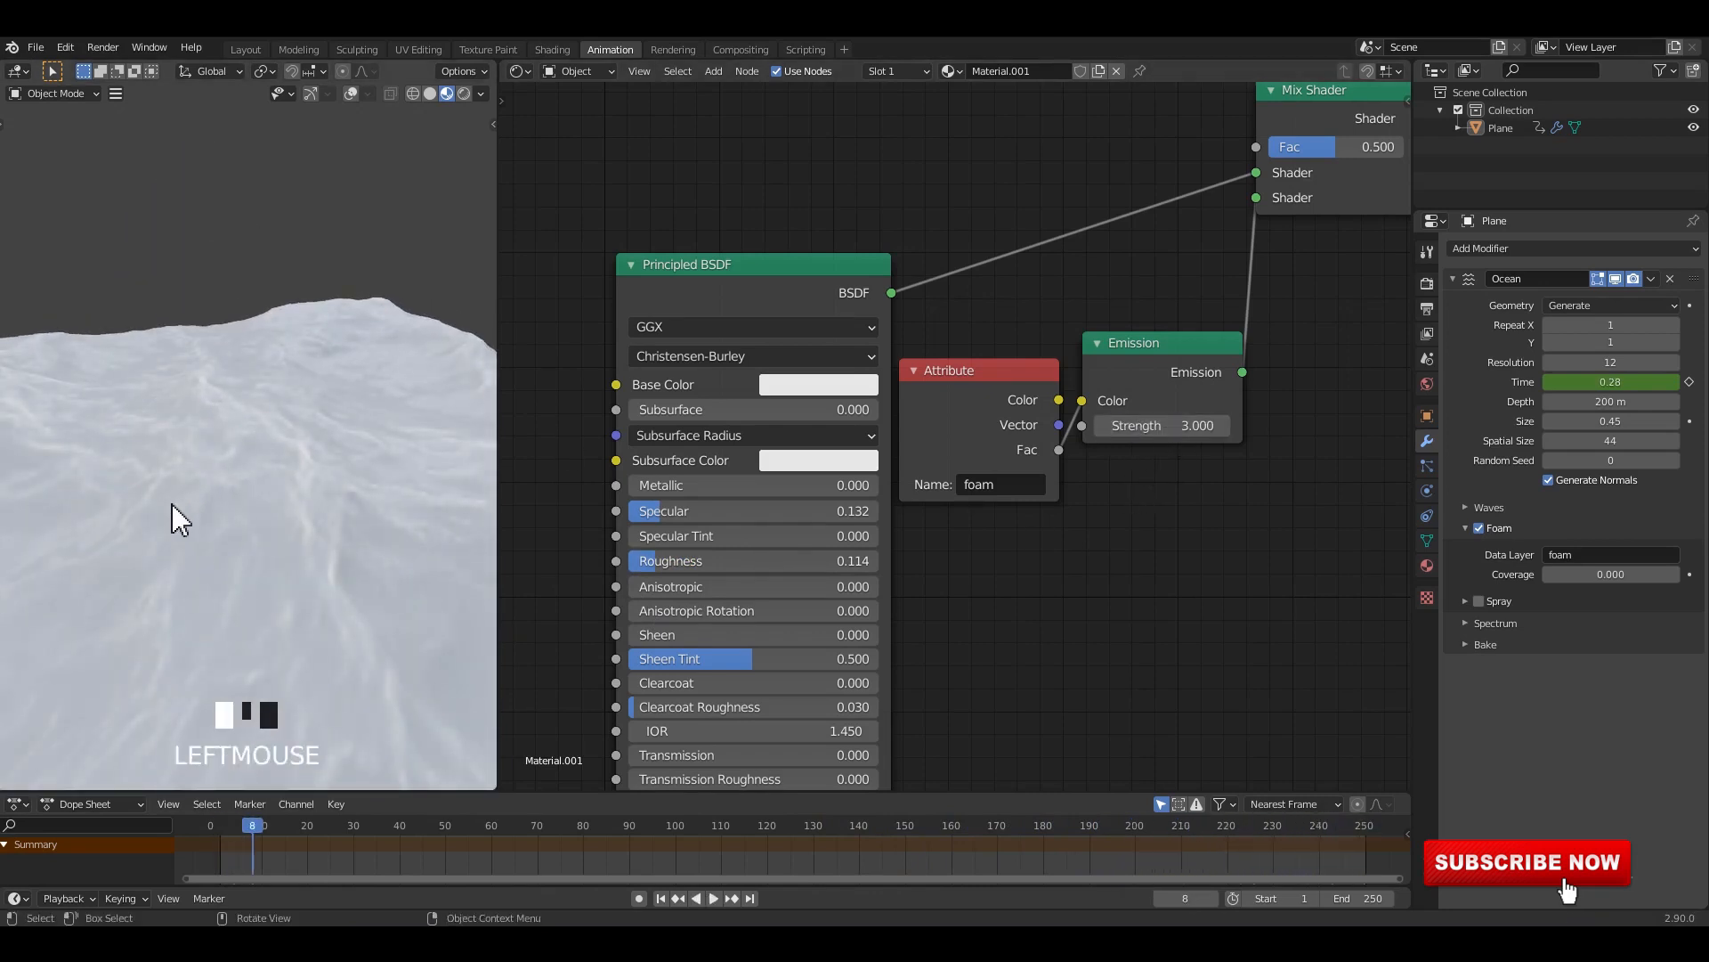
middle_drag(172, 504, 414, 478)
key(space)
scroll(187, 466, down, 3)
middle_drag(187, 467, 253, 437)
key(space)
Step: Add a ColorRamp node before the Principled BSDF and connect its Color output to Base Color
scroll(764, 462, down, 2)
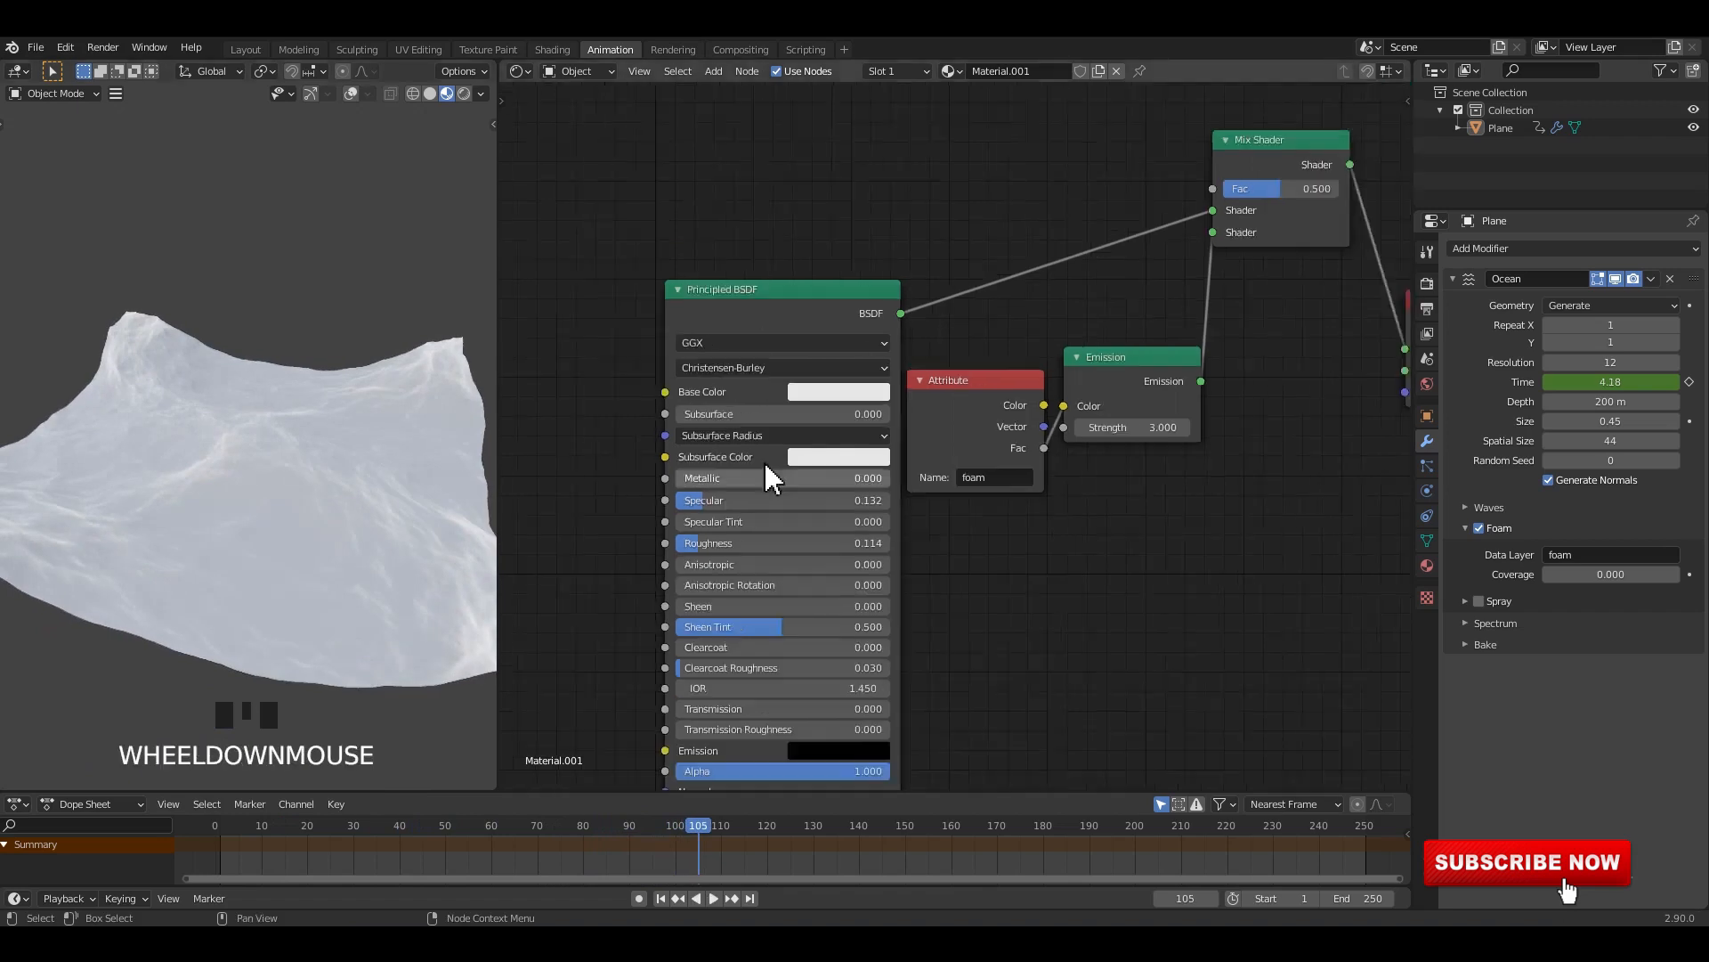
click(635, 356)
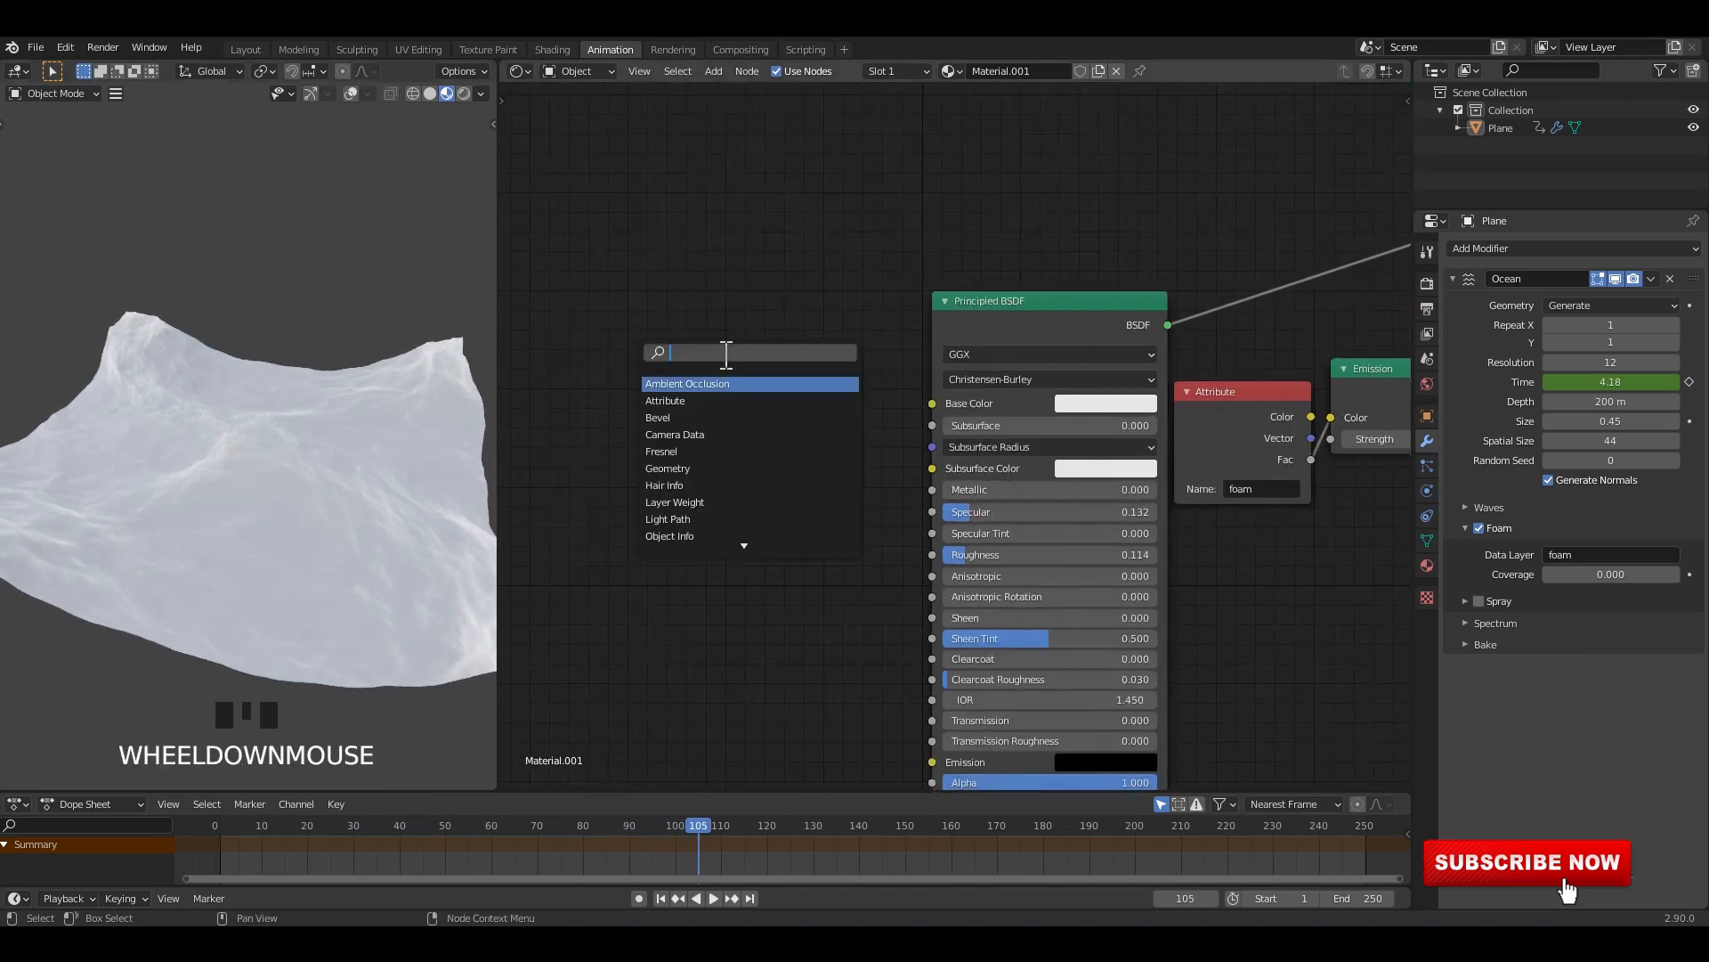
click(701, 401)
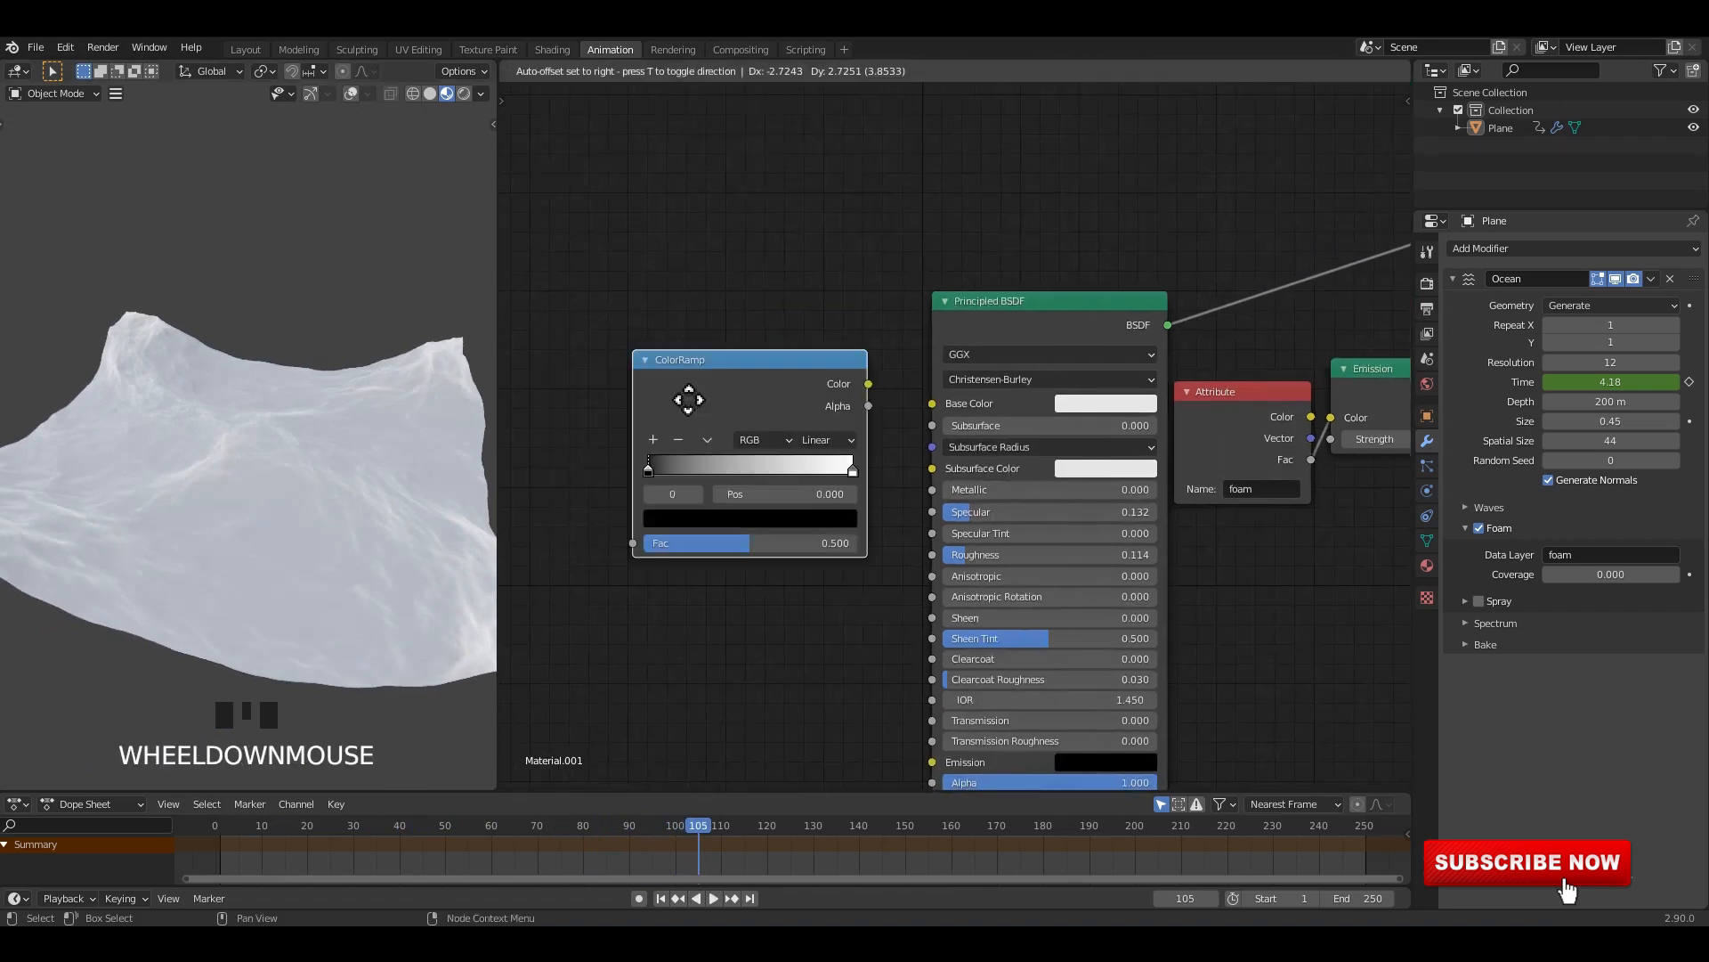
click(660, 396)
scroll(681, 388, down, 2)
middle_drag(712, 410, 866, 495)
scroll(865, 495, up, 3)
middle_drag(888, 438, 980, 321)
drag(957, 380, 893, 454)
drag(1204, 383, 1204, 382)
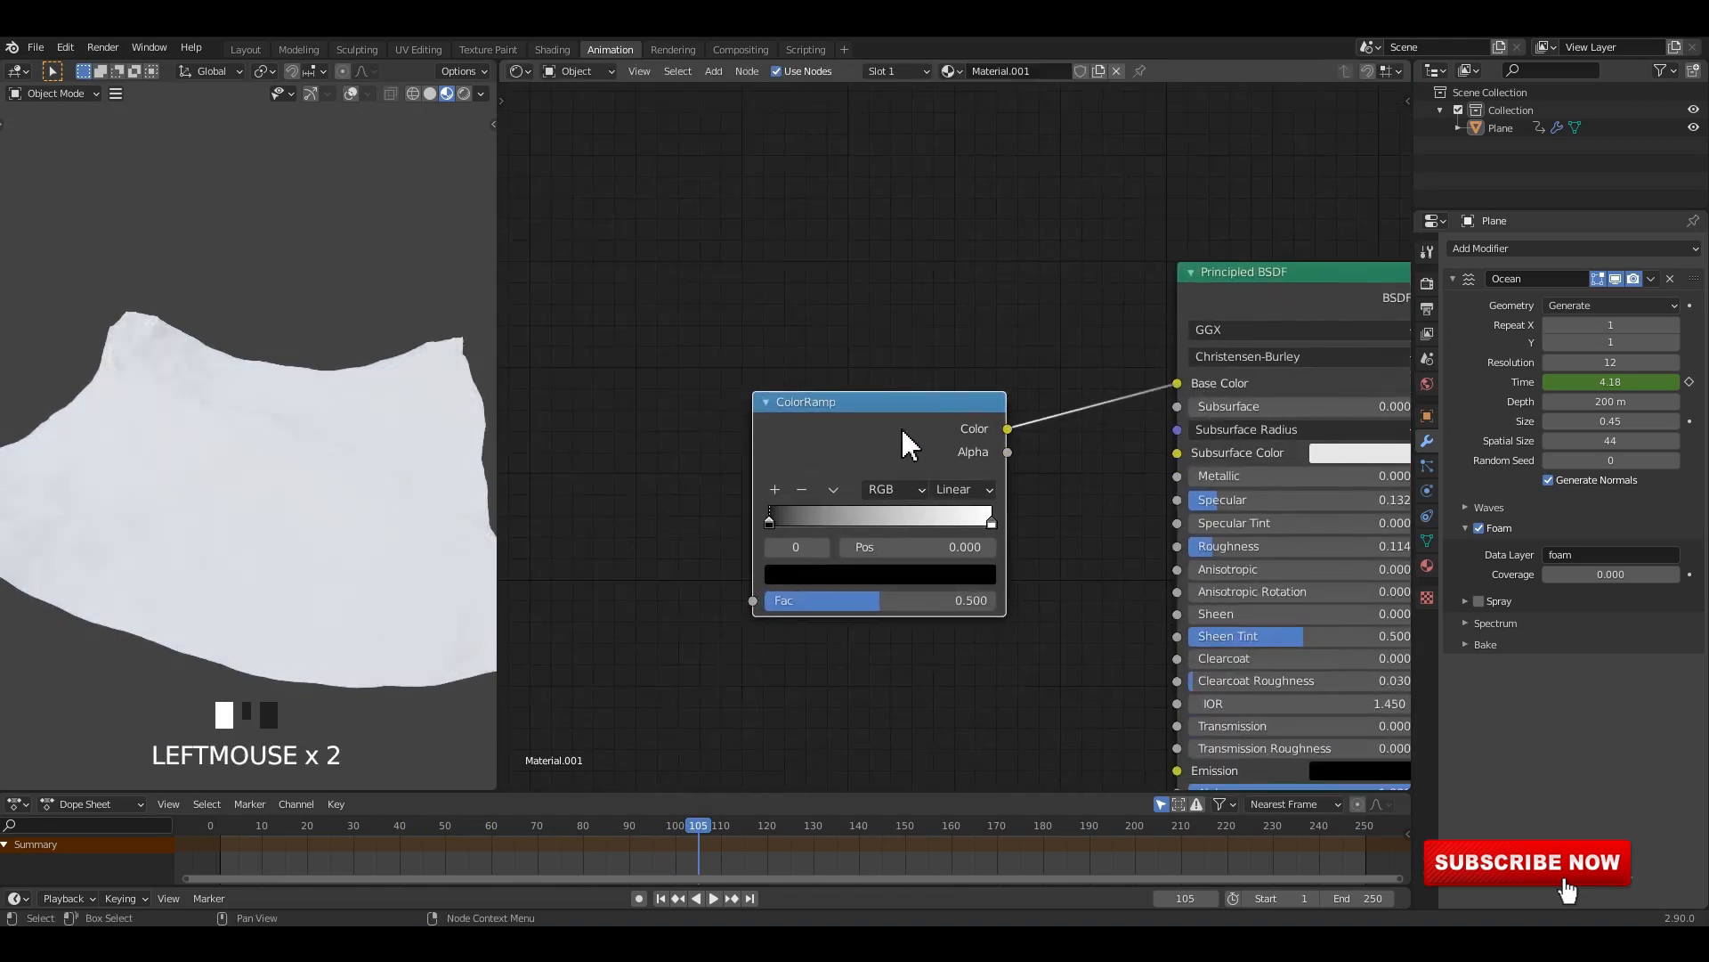
Step: Change the ColorRamp's white end stop to a bright blue and darken it slightly
drag(893, 427, 921, 406)
scroll(953, 437, up, 3)
click(1038, 517)
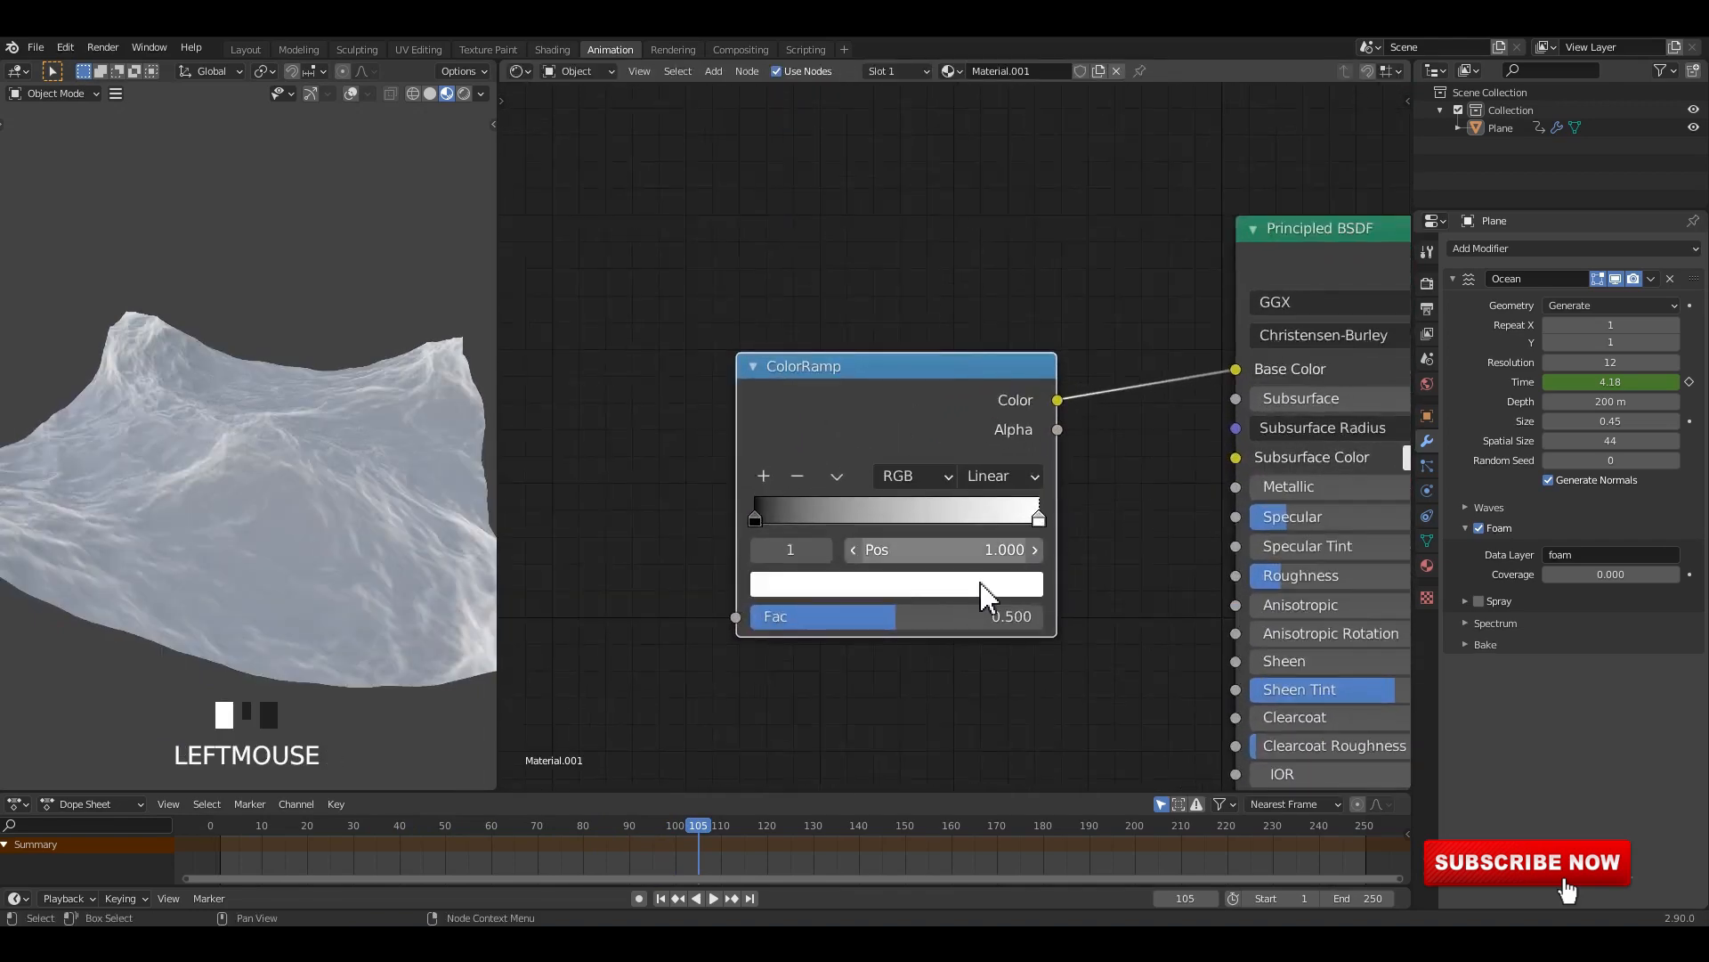
click(963, 591)
drag(884, 242, 878, 227)
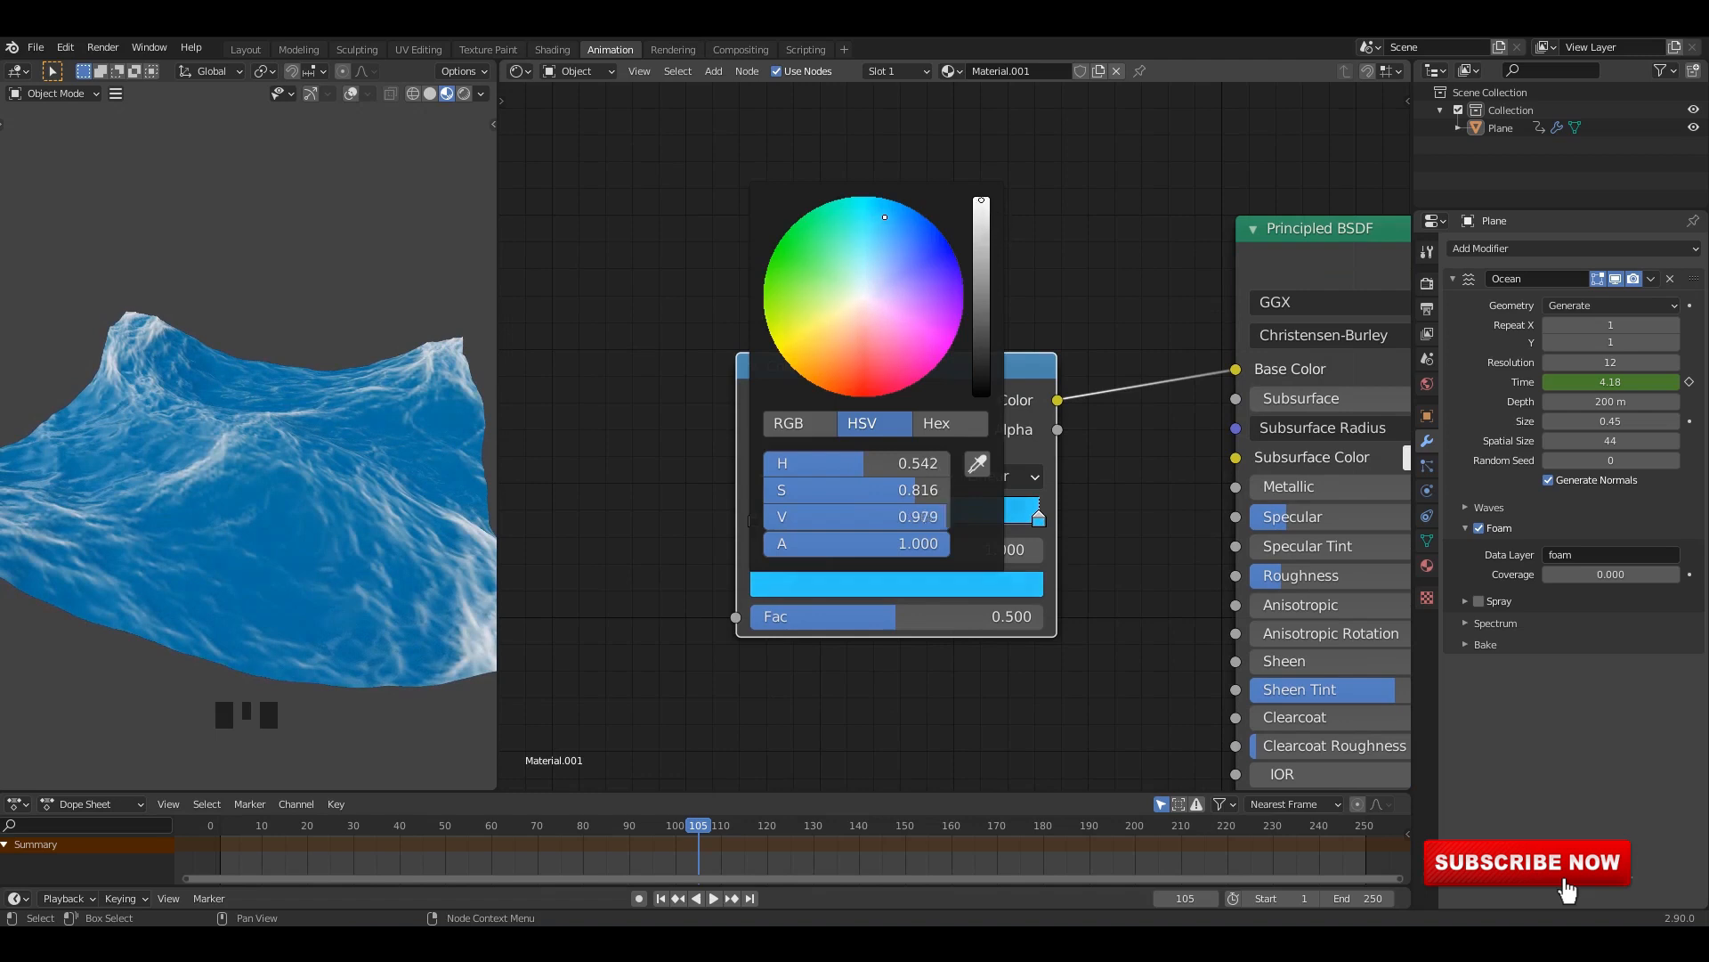
drag(981, 199, 981, 220)
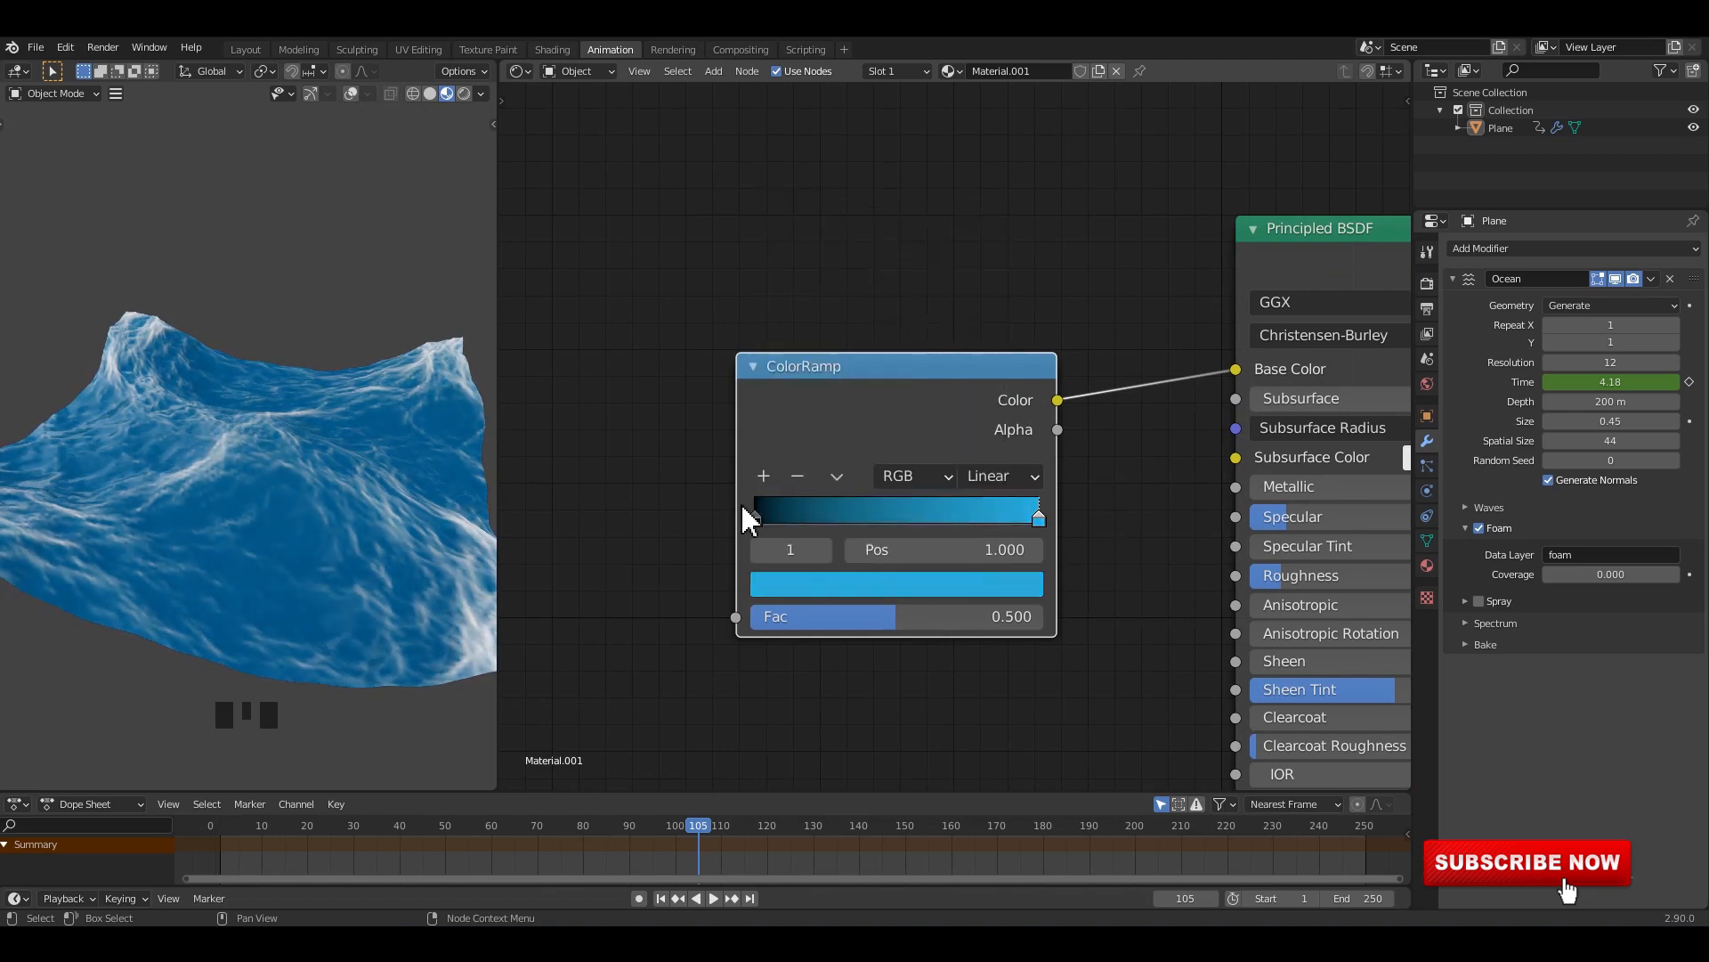
Step: Change the ColorRamp's black start stop to a very dark blue with hue 0.536 and saturation 0.830
click(755, 521)
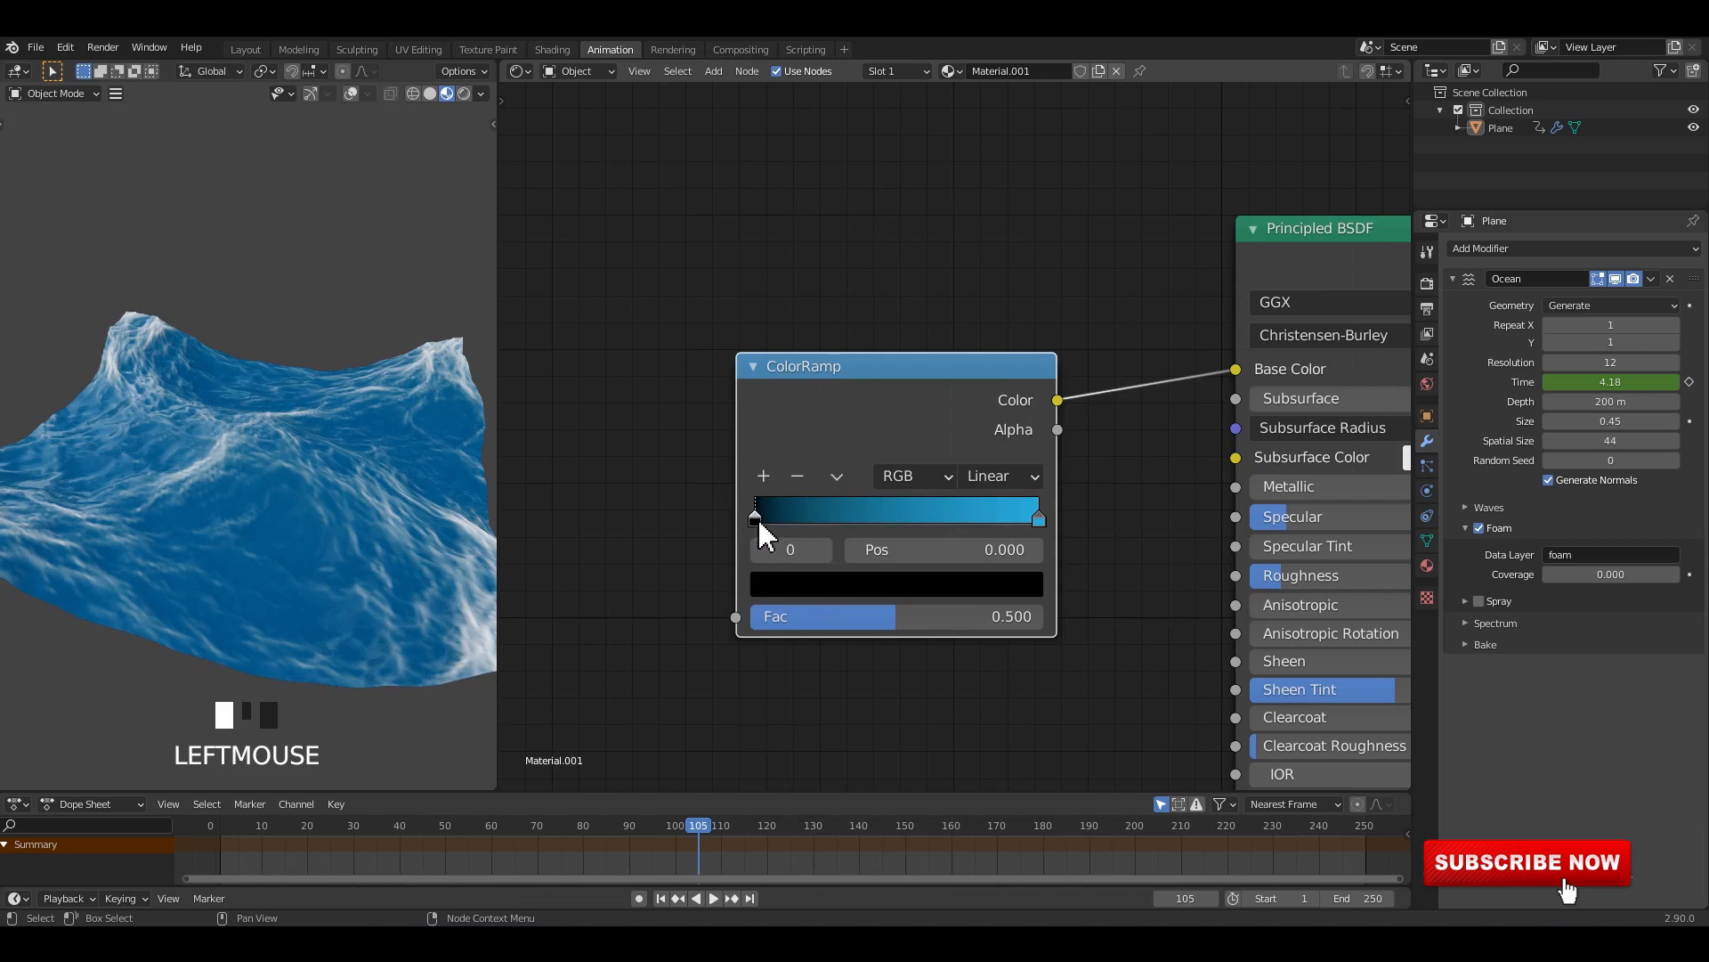
click(842, 584)
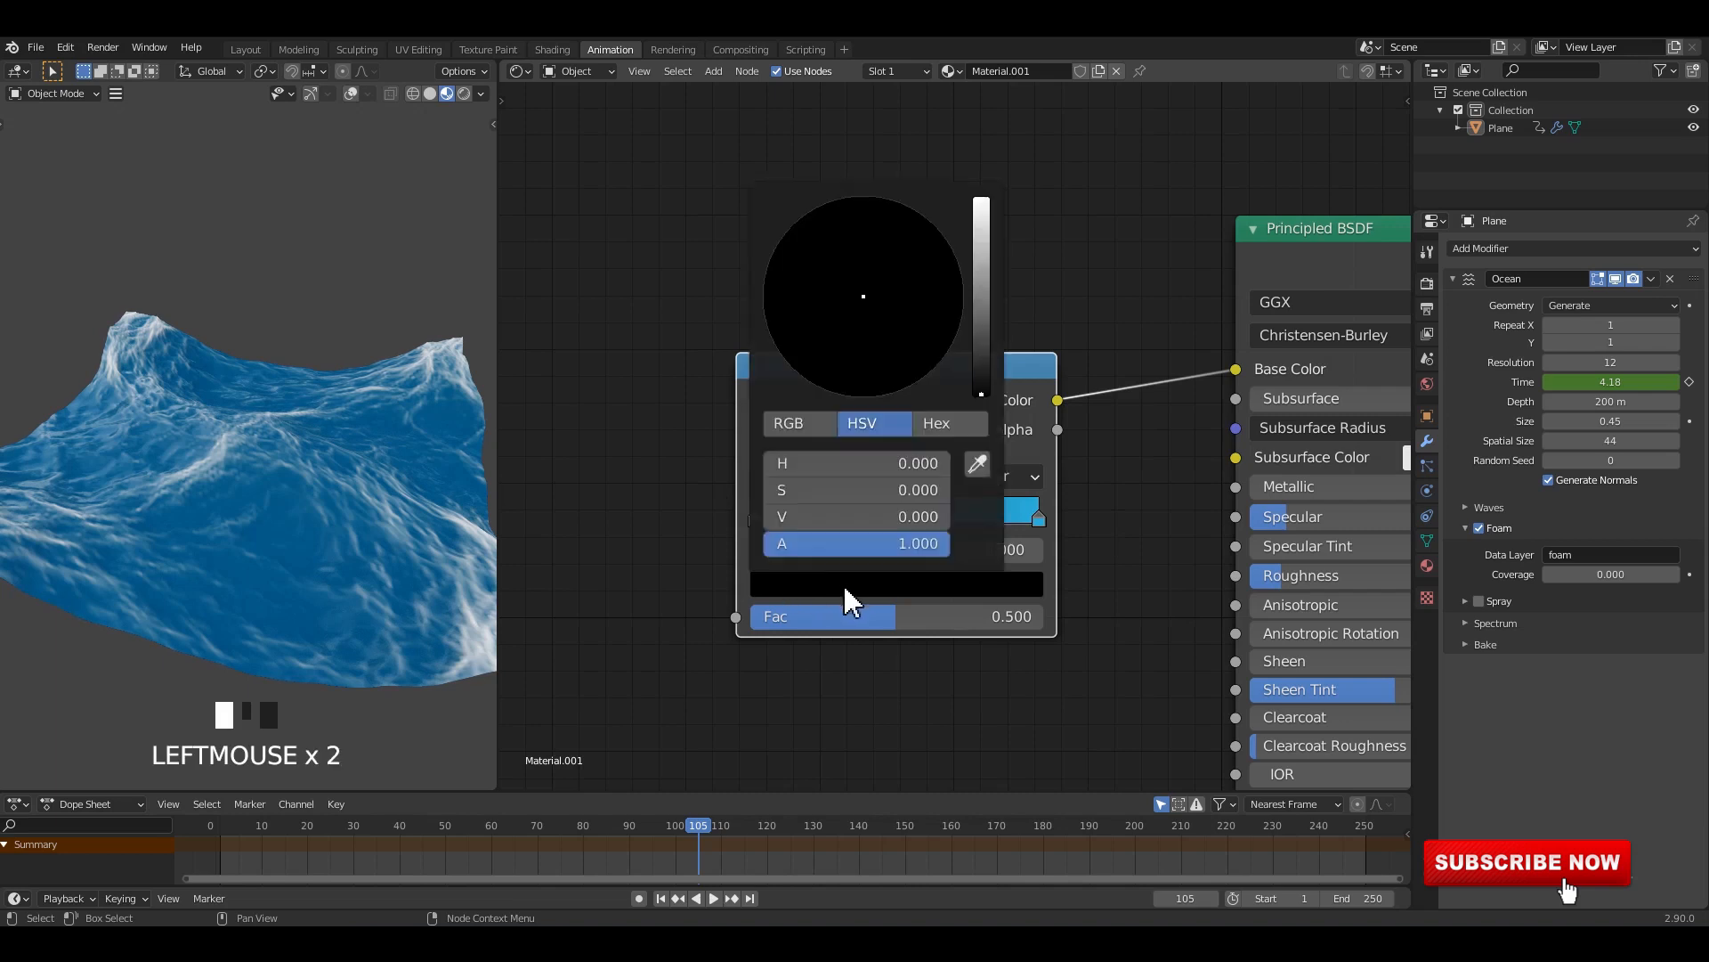
click(969, 466)
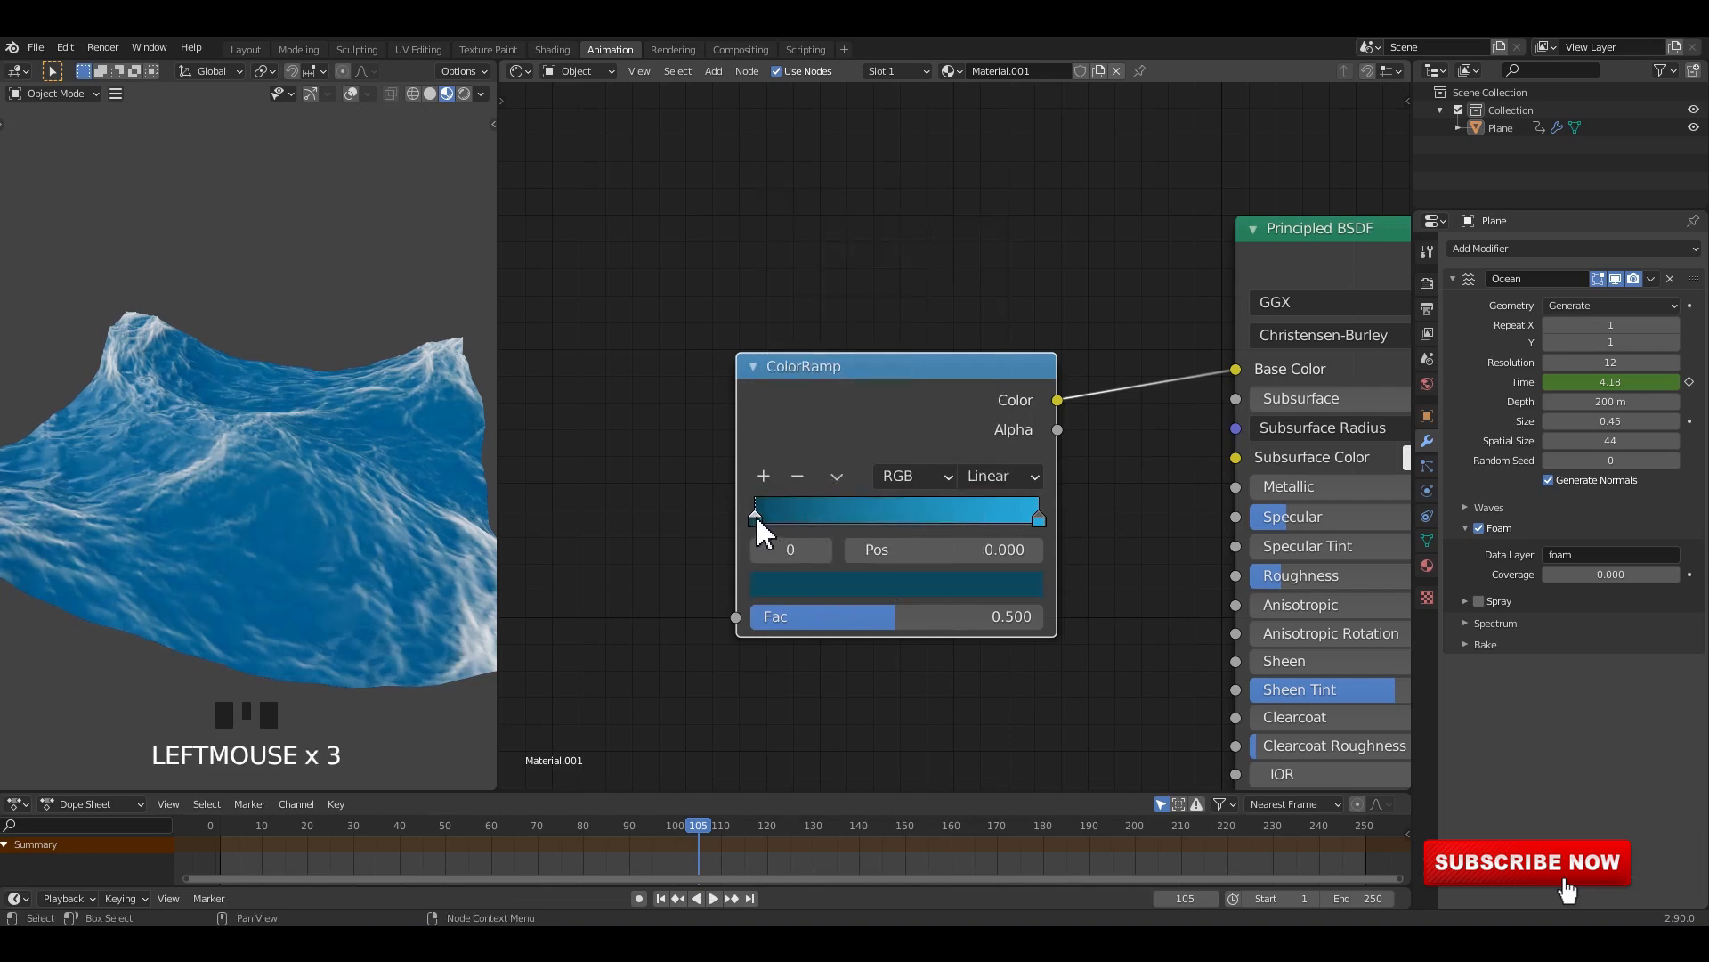
click(856, 584)
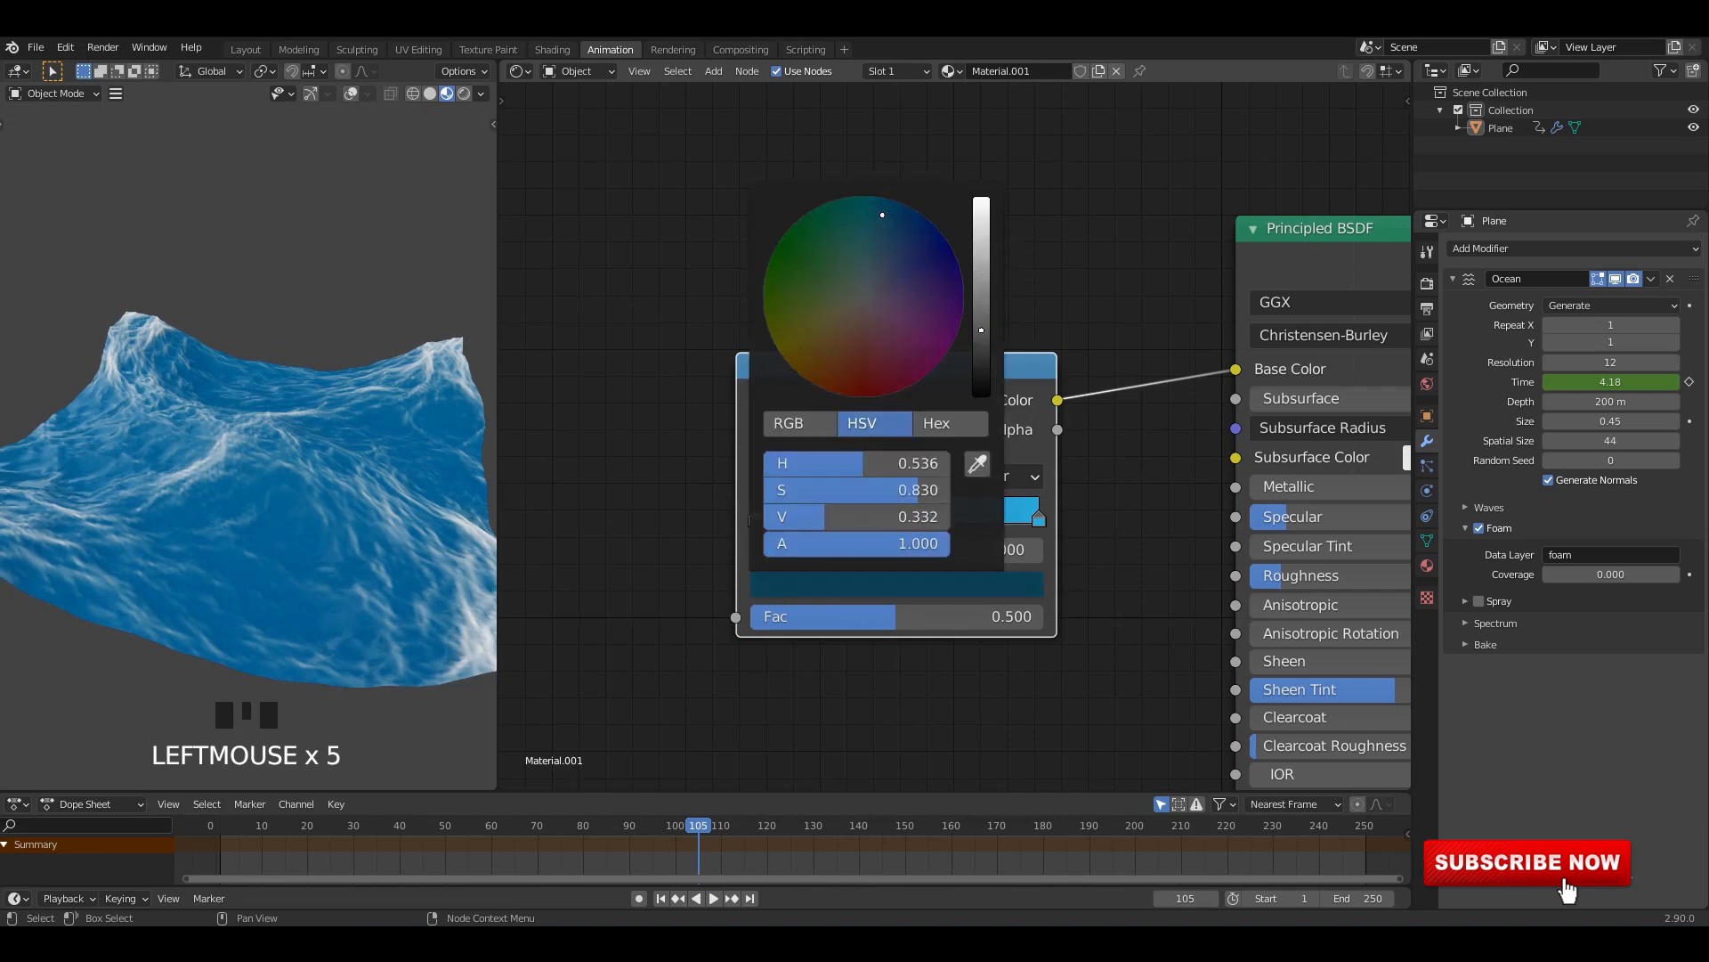
drag(981, 330, 981, 350)
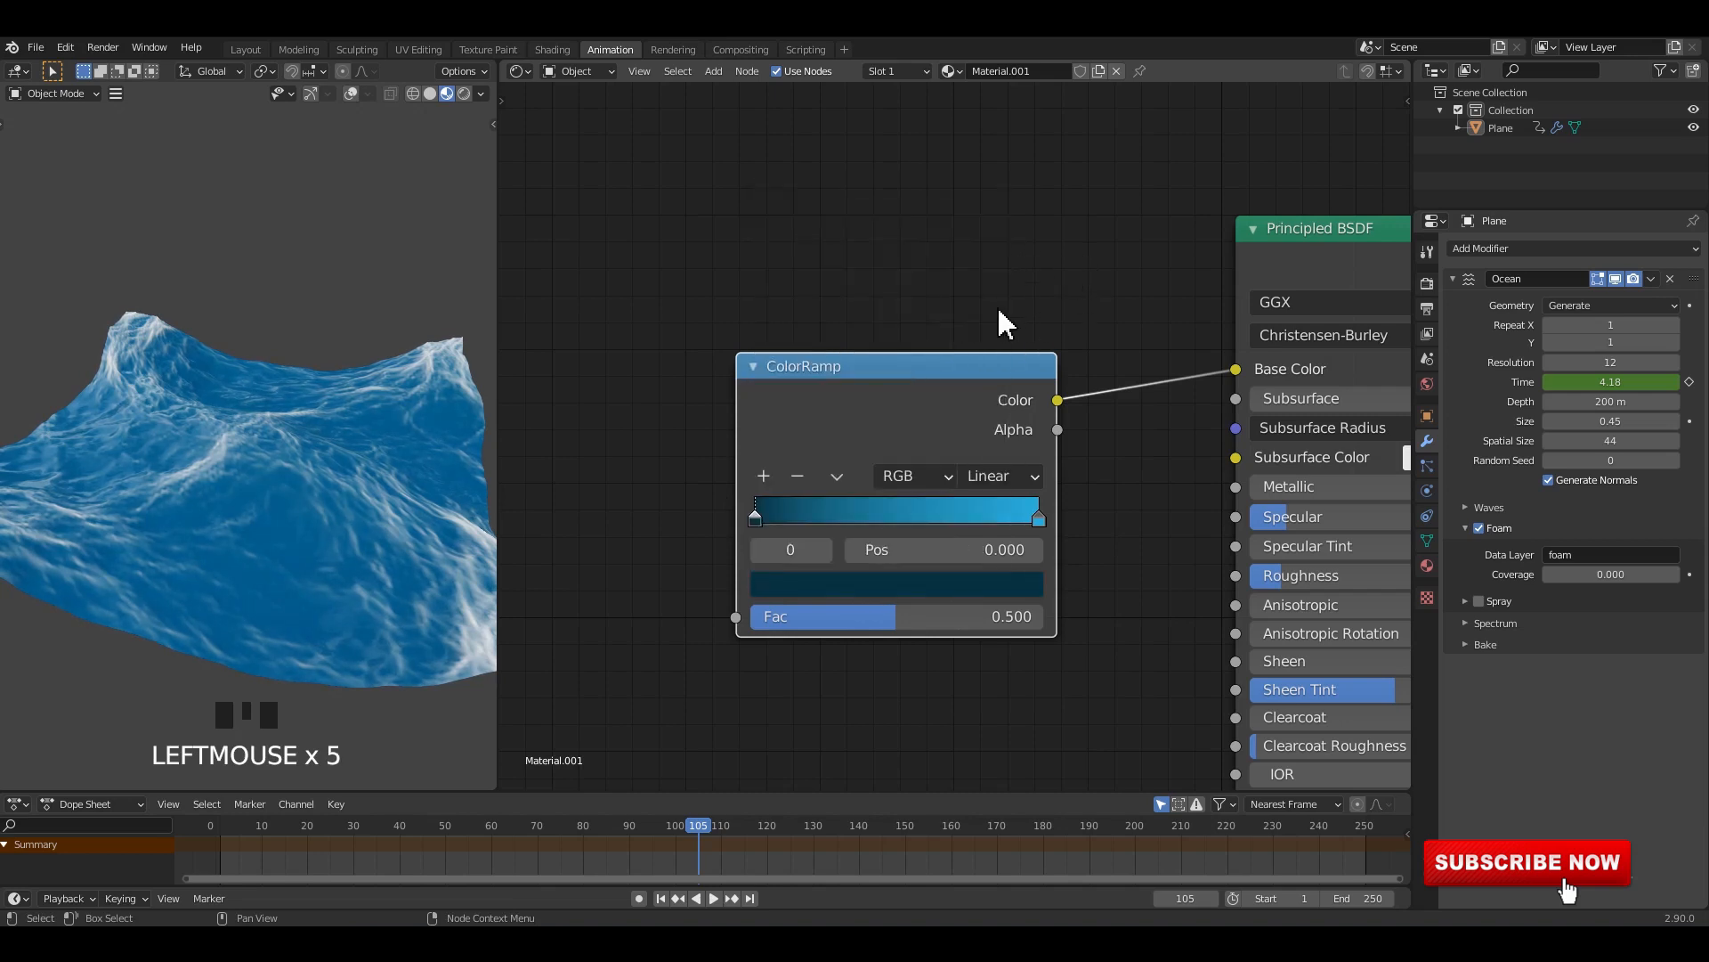
Step: Shift the ColorRamp's dark stop slightly inward and darken the blue end stop to a value of about 0.757
drag(771, 514, 789, 520)
click(1039, 520)
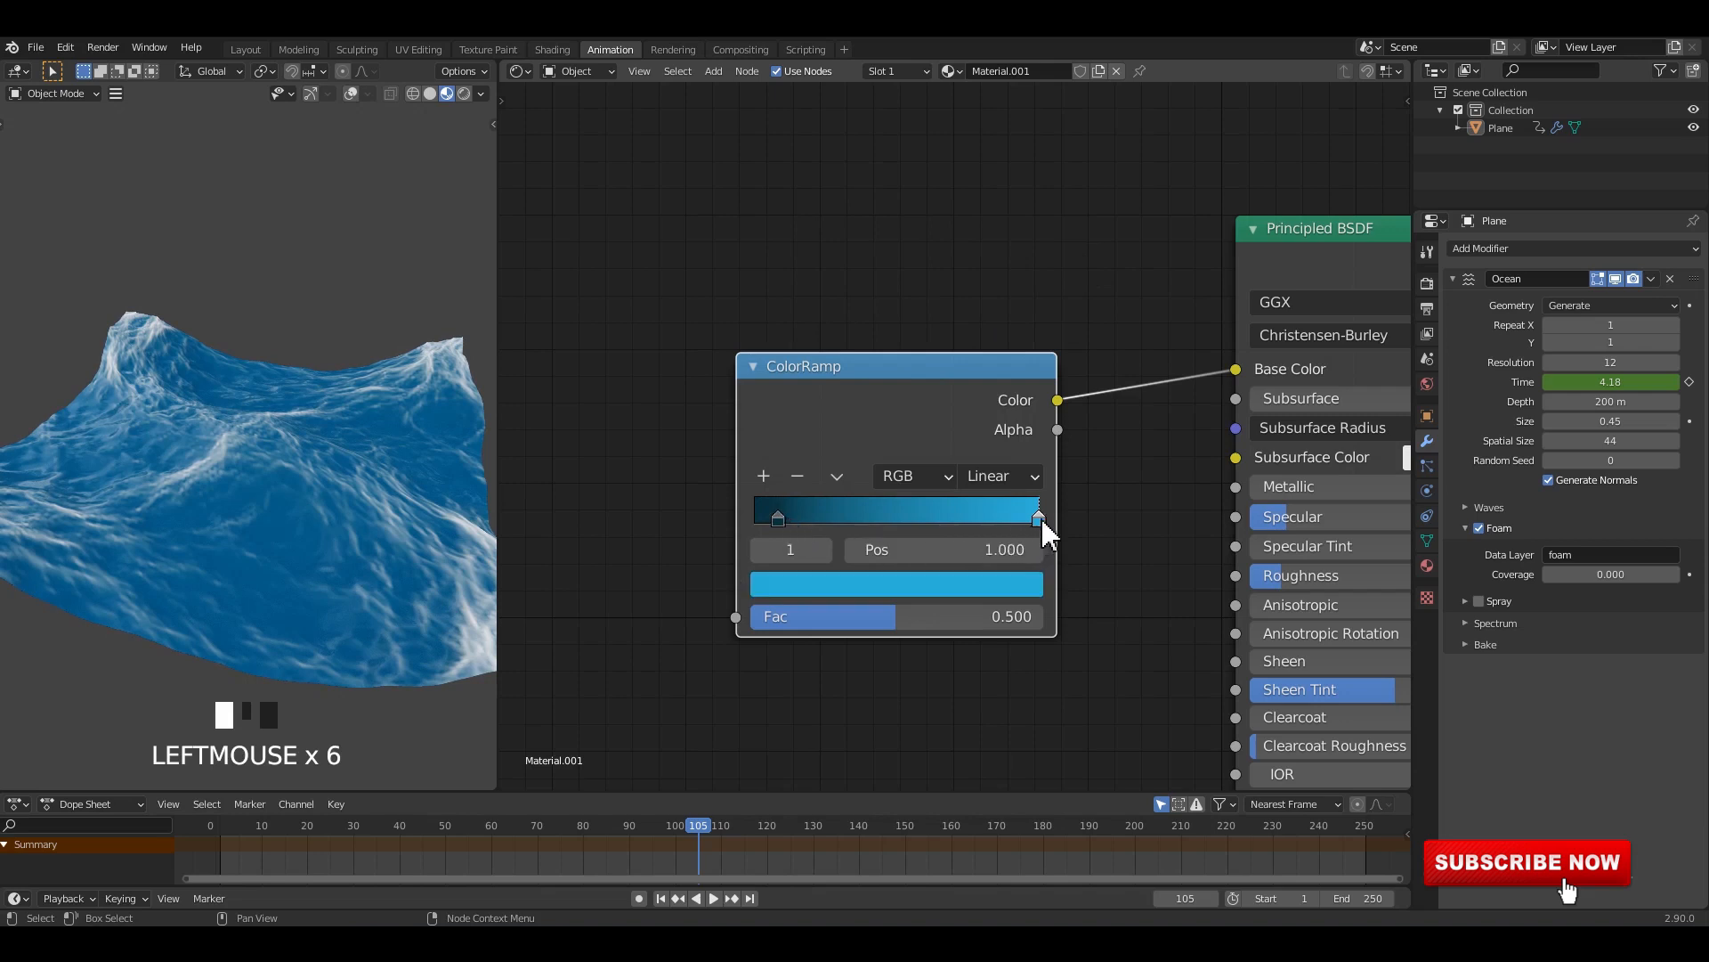
click(986, 584)
drag(985, 226, 981, 241)
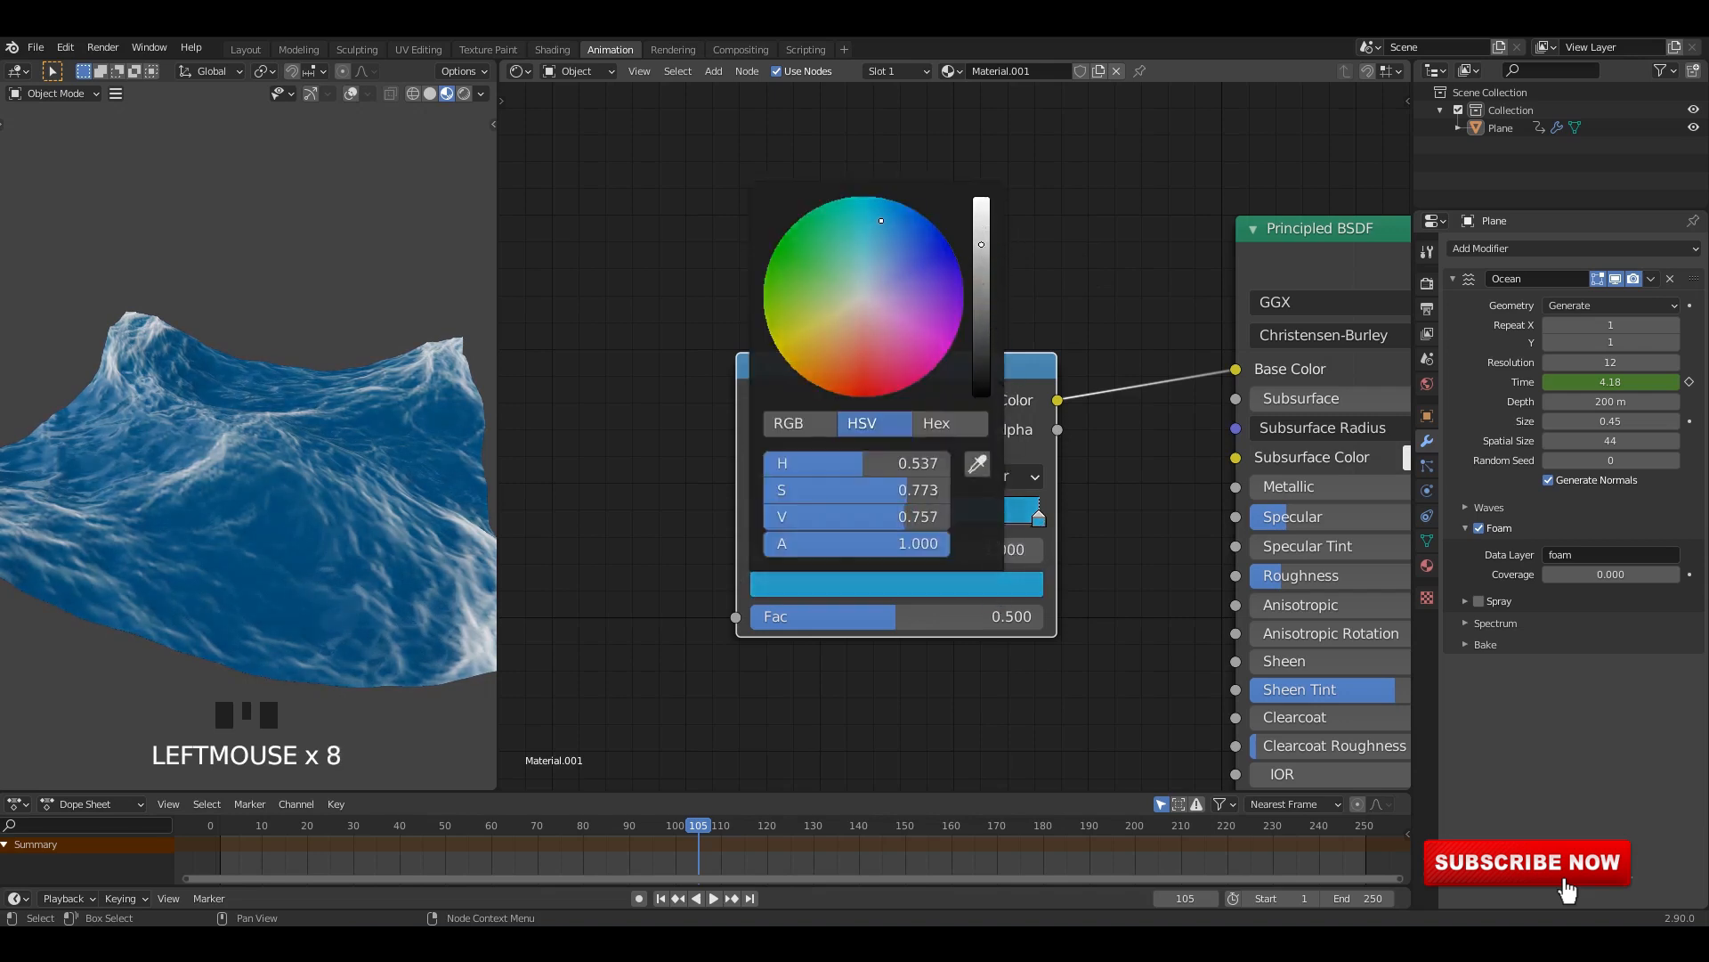
Step: Inspect the blue ocean up close, play its animation, and save the file
scroll(306, 313, down, 2)
scroll(308, 356, up, 3)
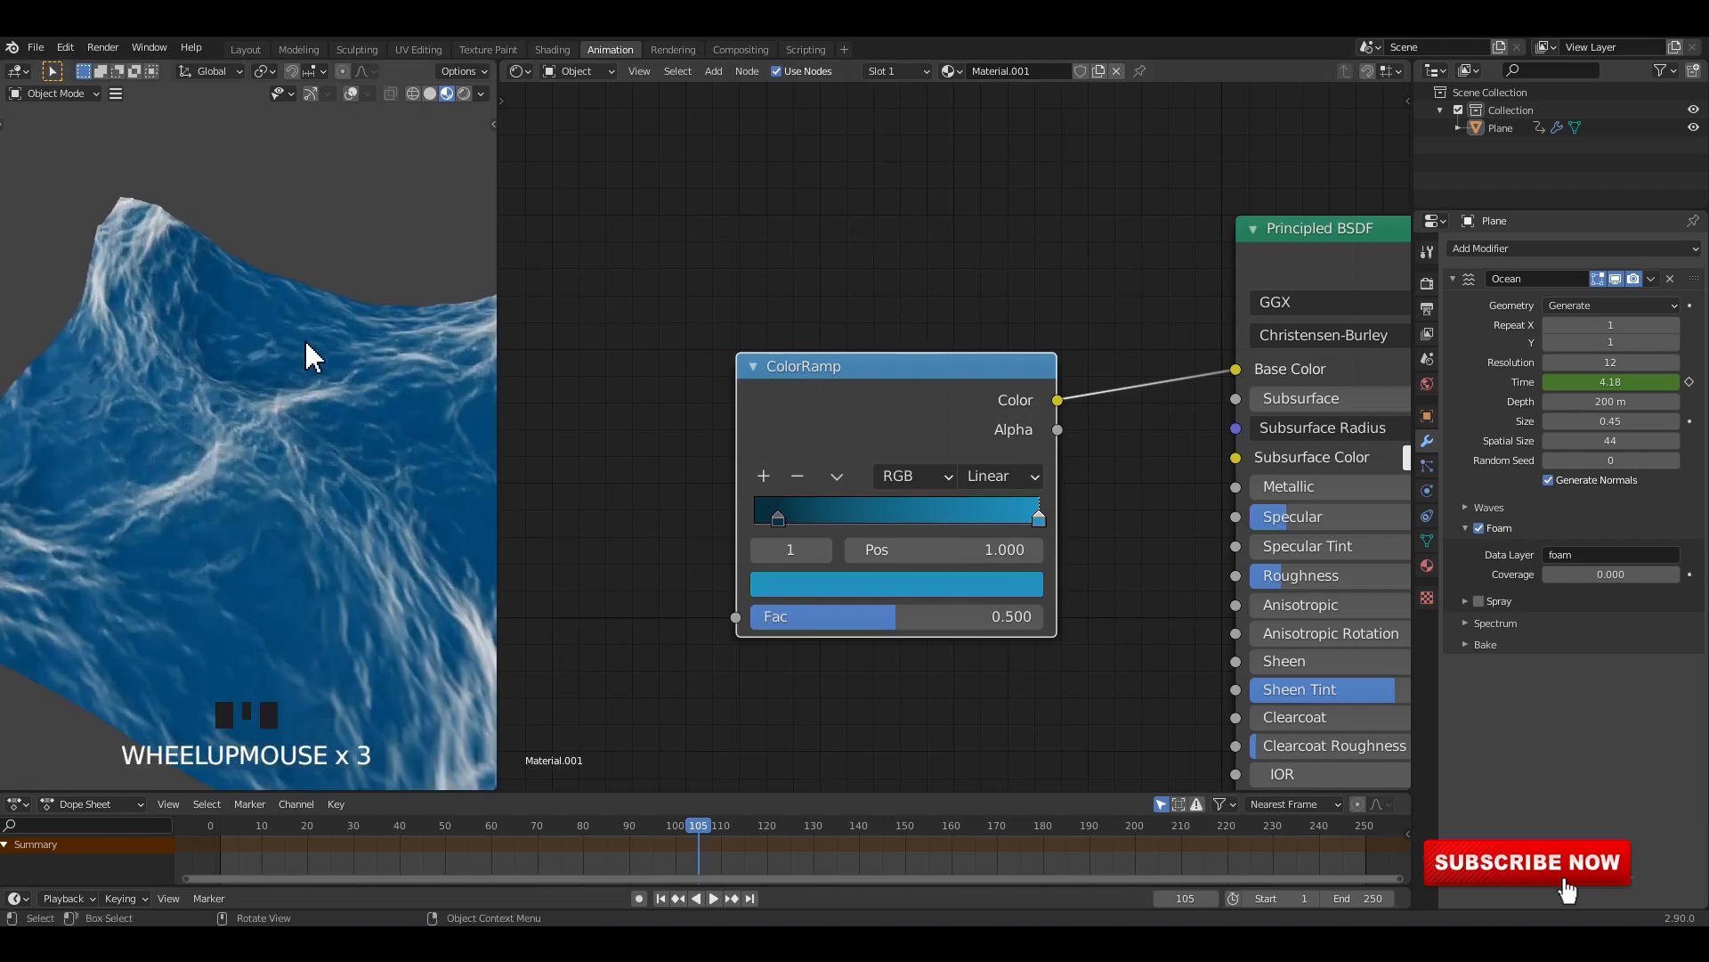
middle_drag(246, 384, 294, 427)
scroll(317, 430, up, 2)
scroll(249, 399, down, 1)
key(space)
key(ctrl+s)
Step: Play the ocean animation again and examine the waves from other angles
key(space)
middle_drag(189, 362, 322, 461)
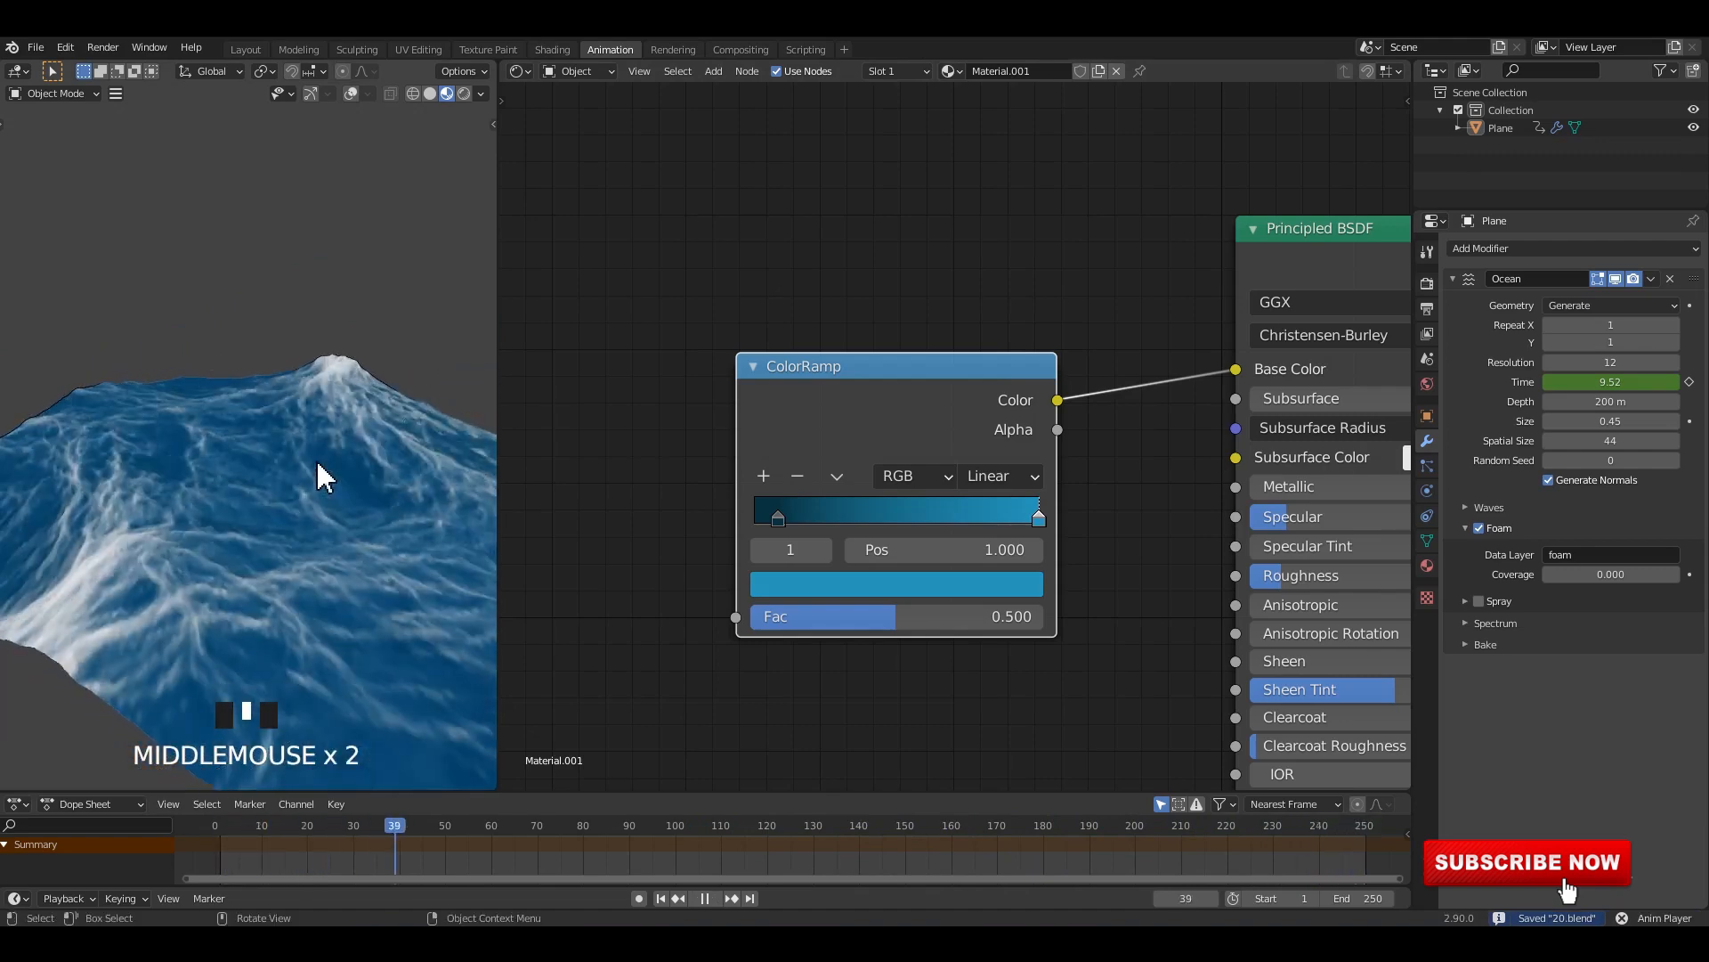
key(space)
middle_drag(150, 470, 332, 478)
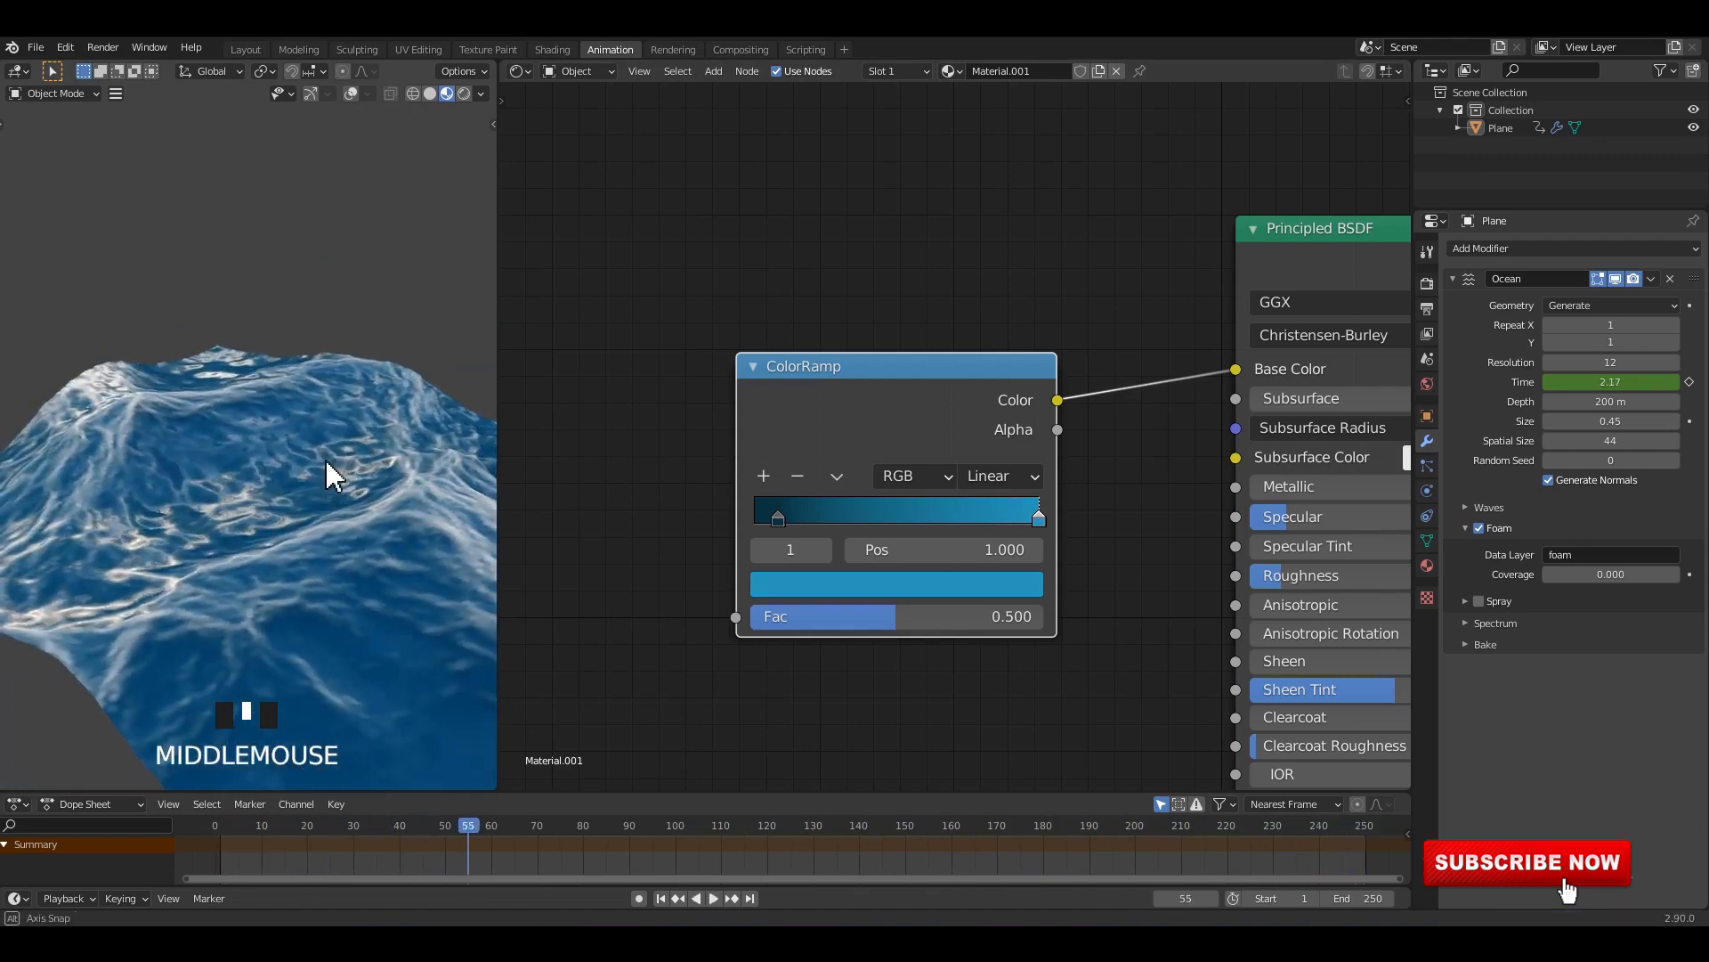
Step: Play the ocean animation in short stretches and examine the foam from a closer, lower angle
key(space)
key(space)
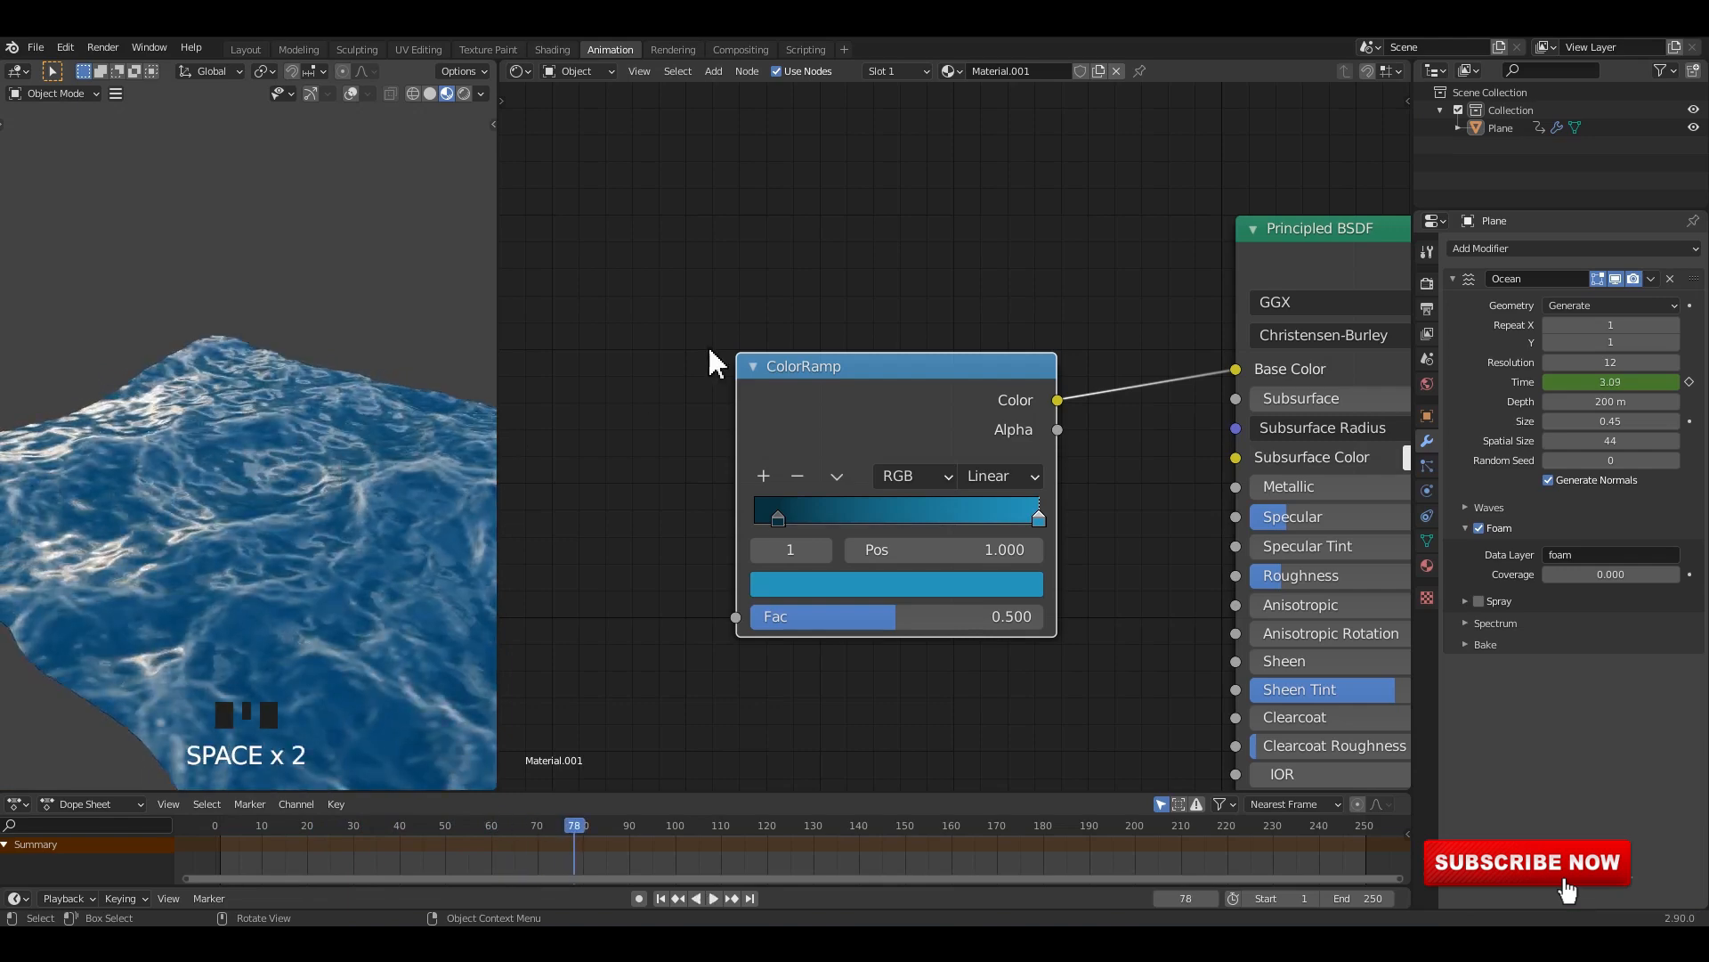
scroll(706, 354, down, 1)
middle_drag(240, 485, 279, 496)
scroll(339, 553, up, 2)
key(space)
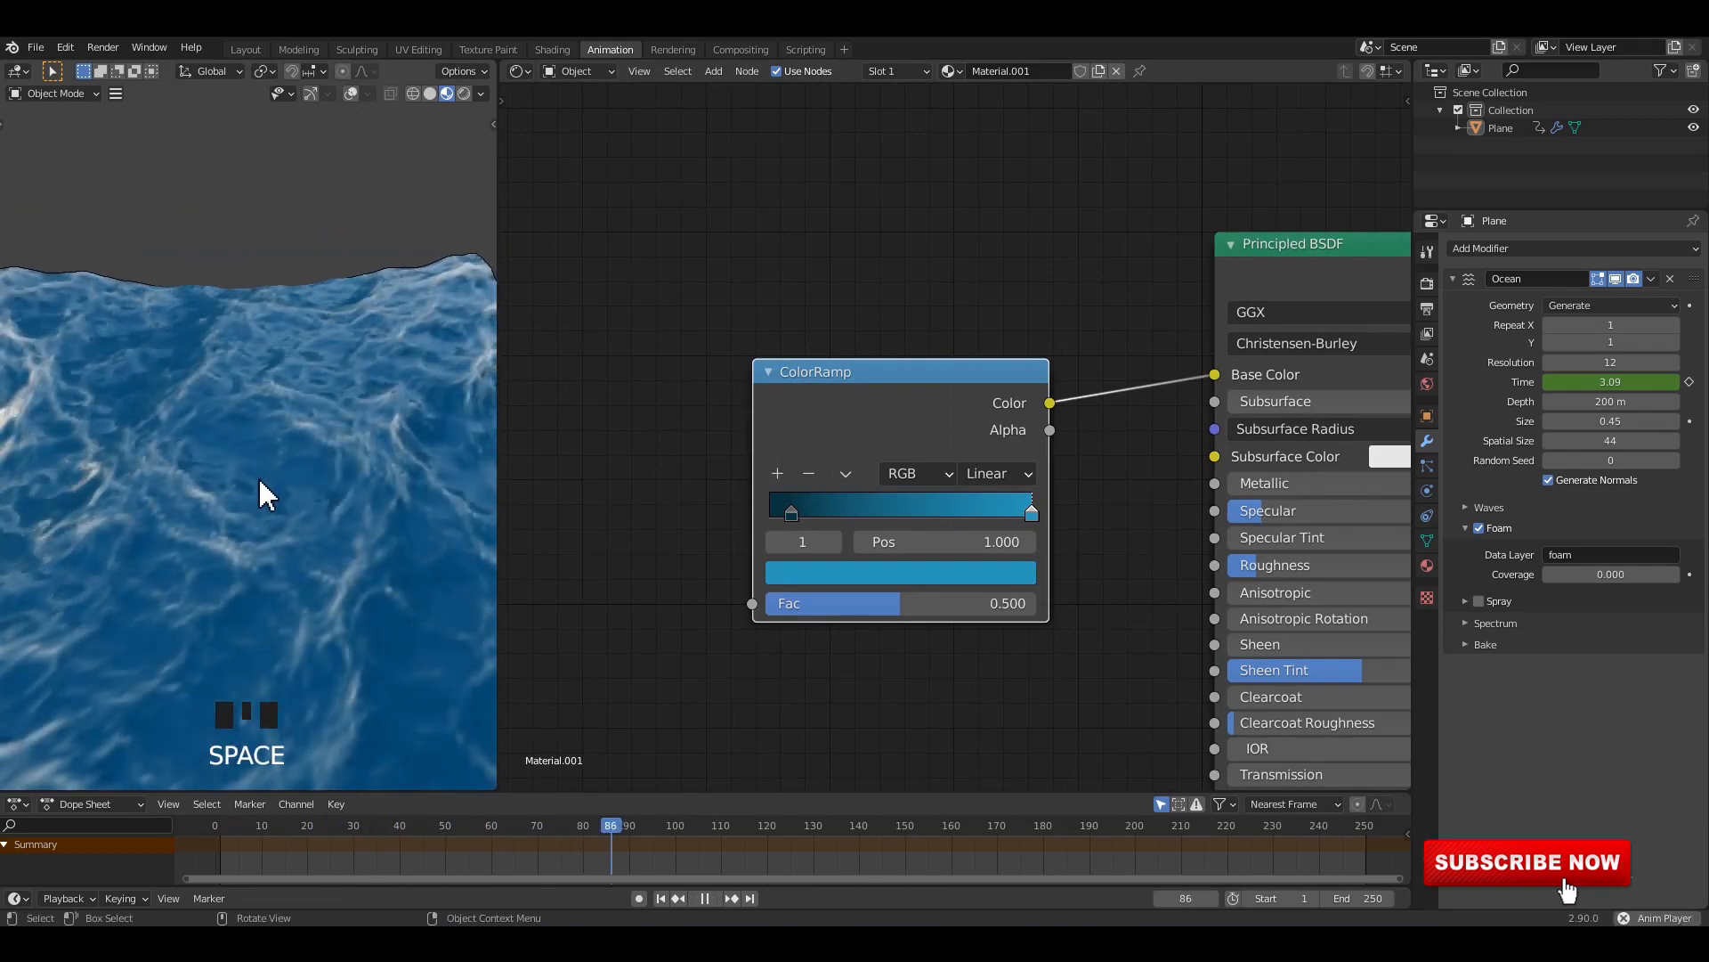
Step: Add a Separate XYZ node before the ColorRamp and connect its Z output to the ColorRamp's Fac input
scroll(619, 454, down, 2)
middle_drag(620, 454, 748, 463)
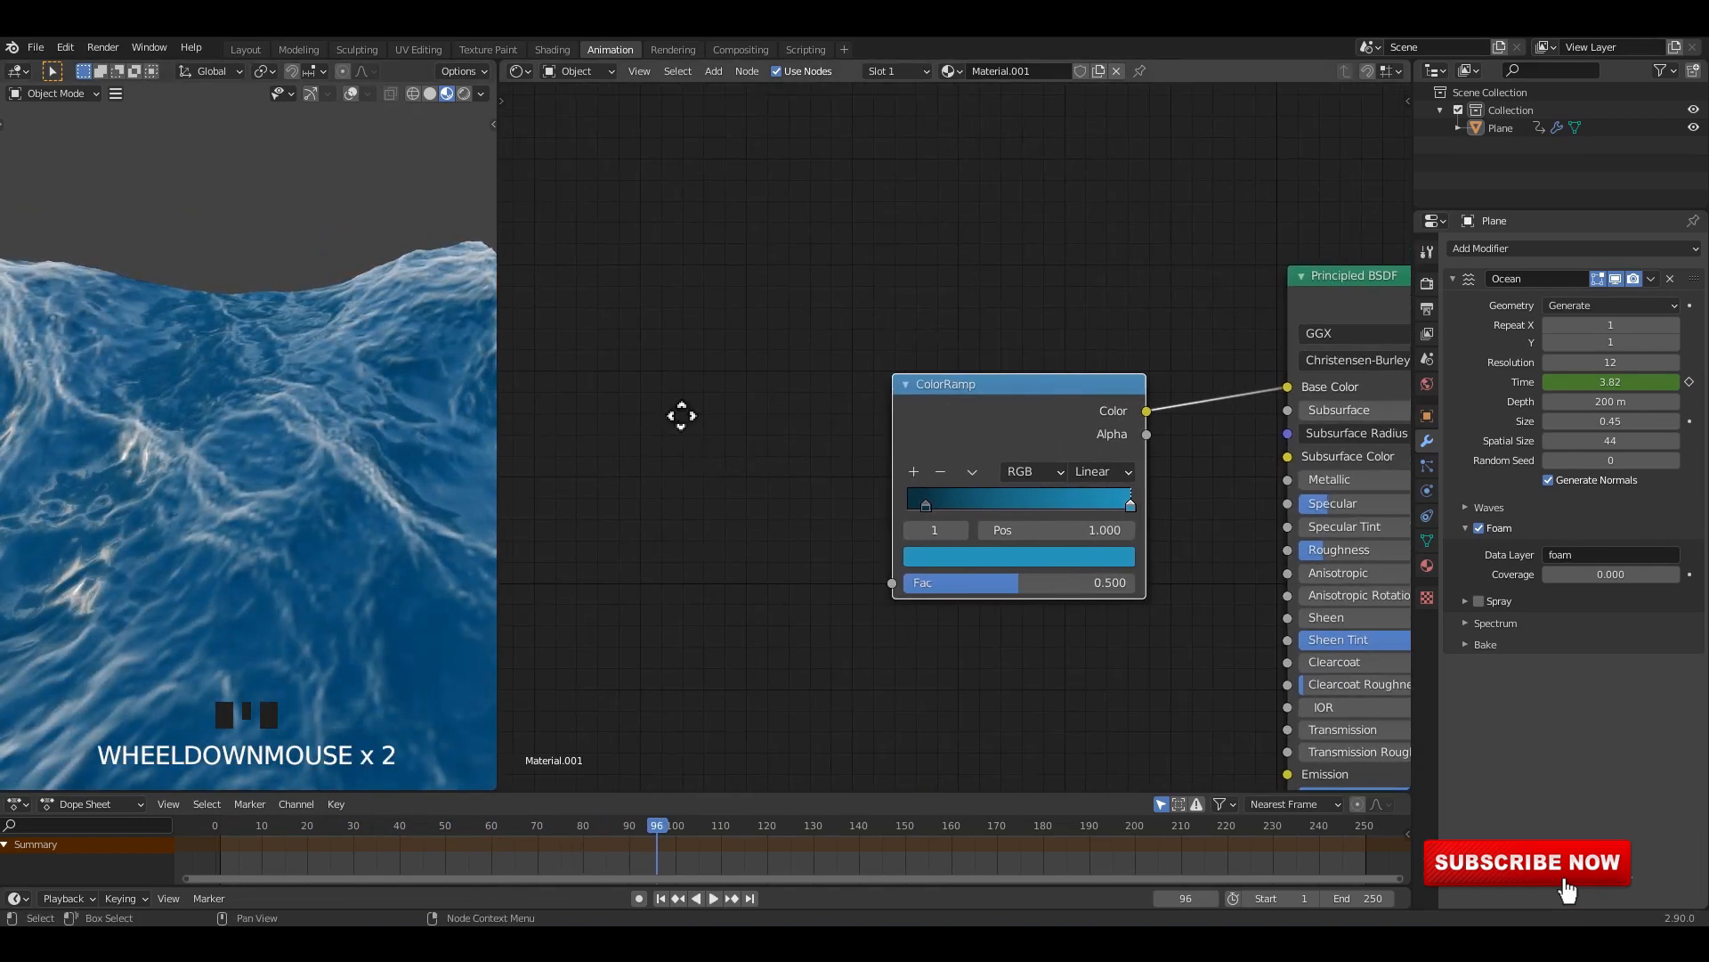
middle_drag(681, 416, 732, 422)
click(703, 383)
key(shift+a)
click(706, 380)
text(xyz)
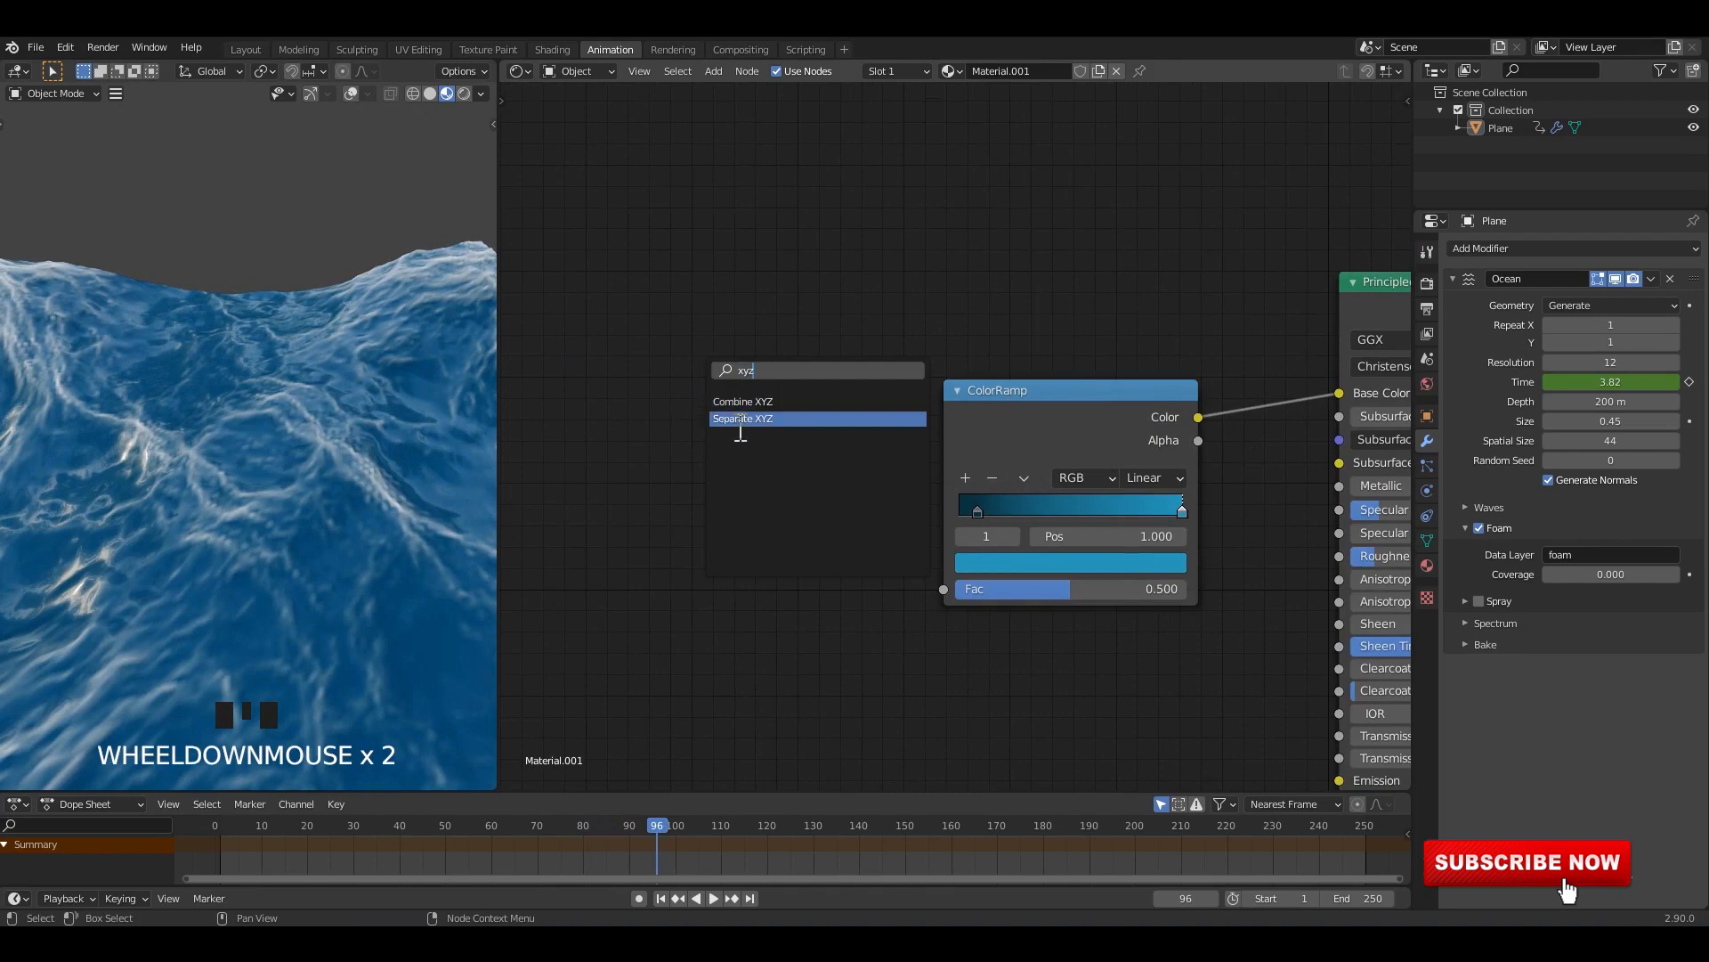
click(743, 418)
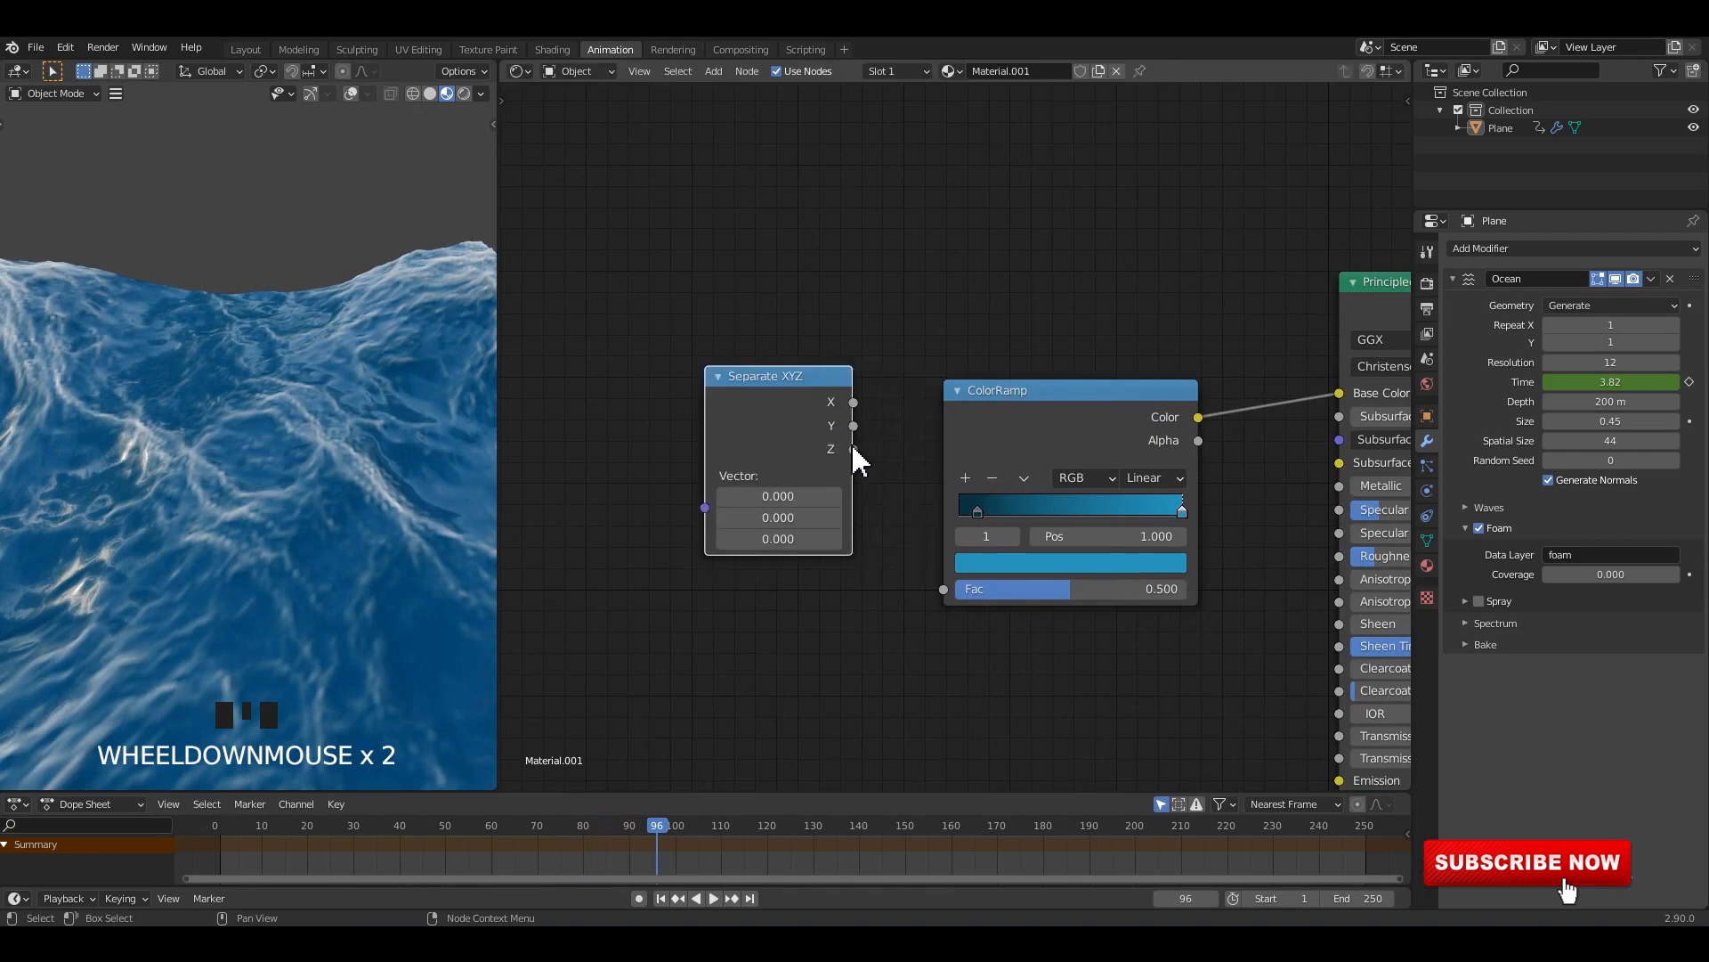
drag(926, 577, 944, 588)
drag(809, 404, 823, 452)
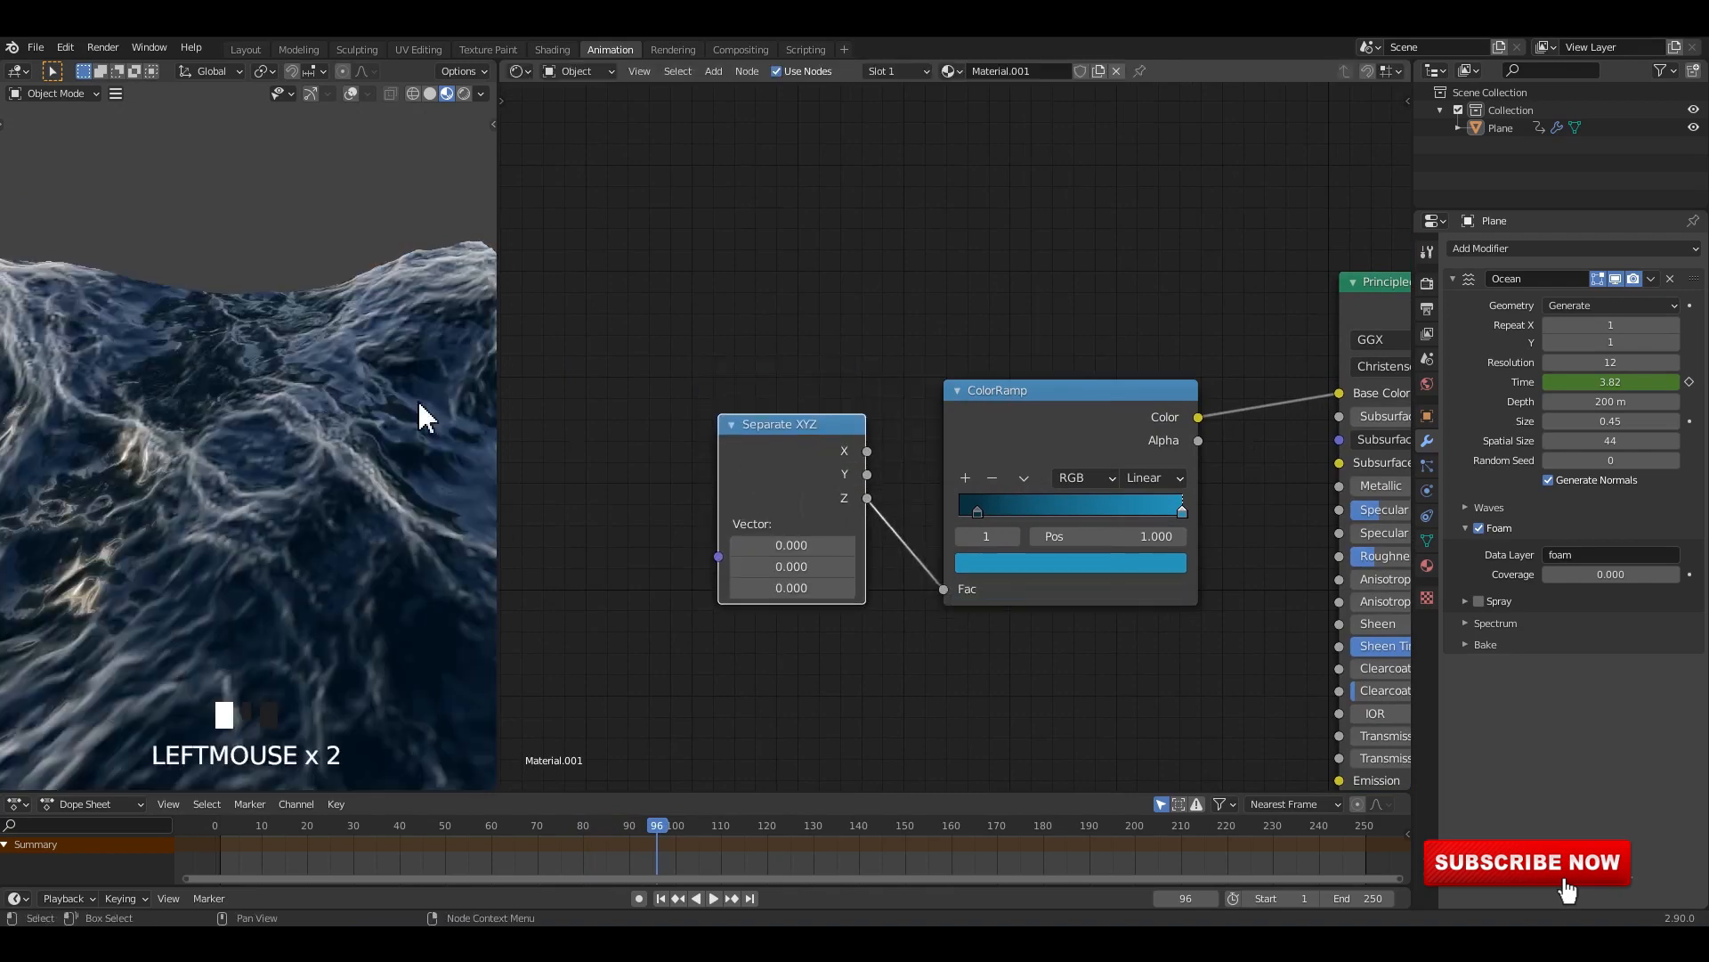
Step: Add a Mapping node before the Separate XYZ node and connect its Vector output to the Separate XYZ's Vector input
scroll(307, 395, down, 3)
middle_drag(307, 395, 348, 378)
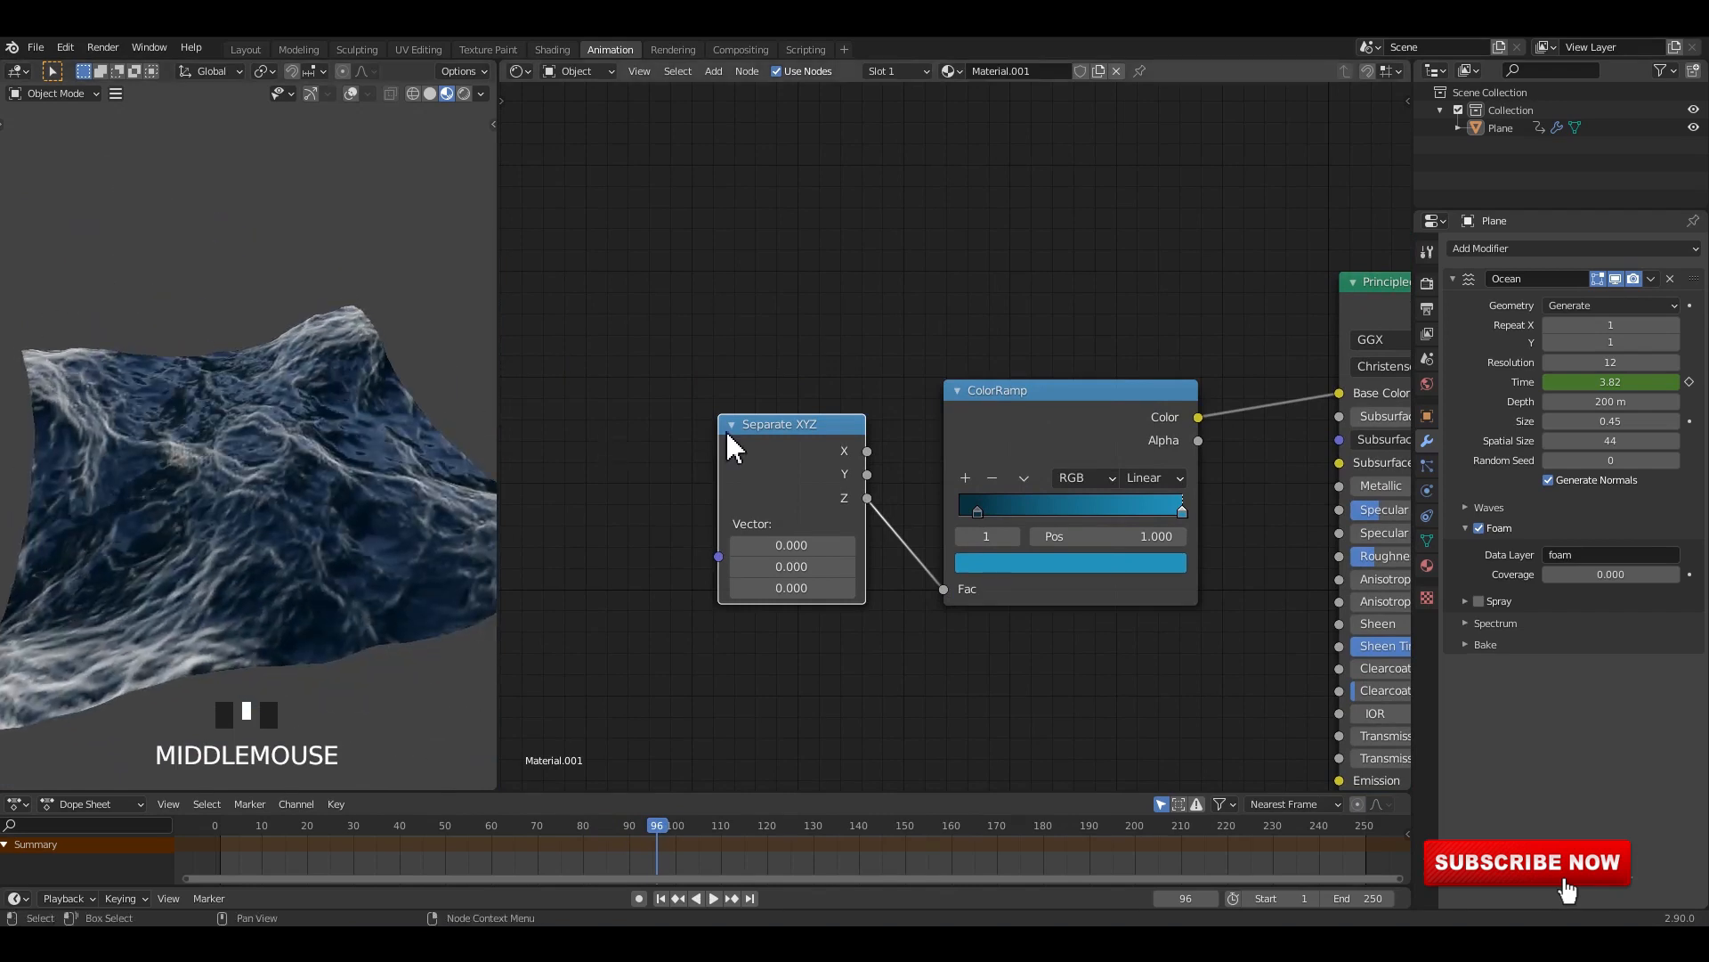
middle_drag(699, 350, 806, 320)
drag(952, 463, 949, 455)
click(712, 334)
middle_drag(703, 332, 796, 374)
key(shift+a)
click(783, 368)
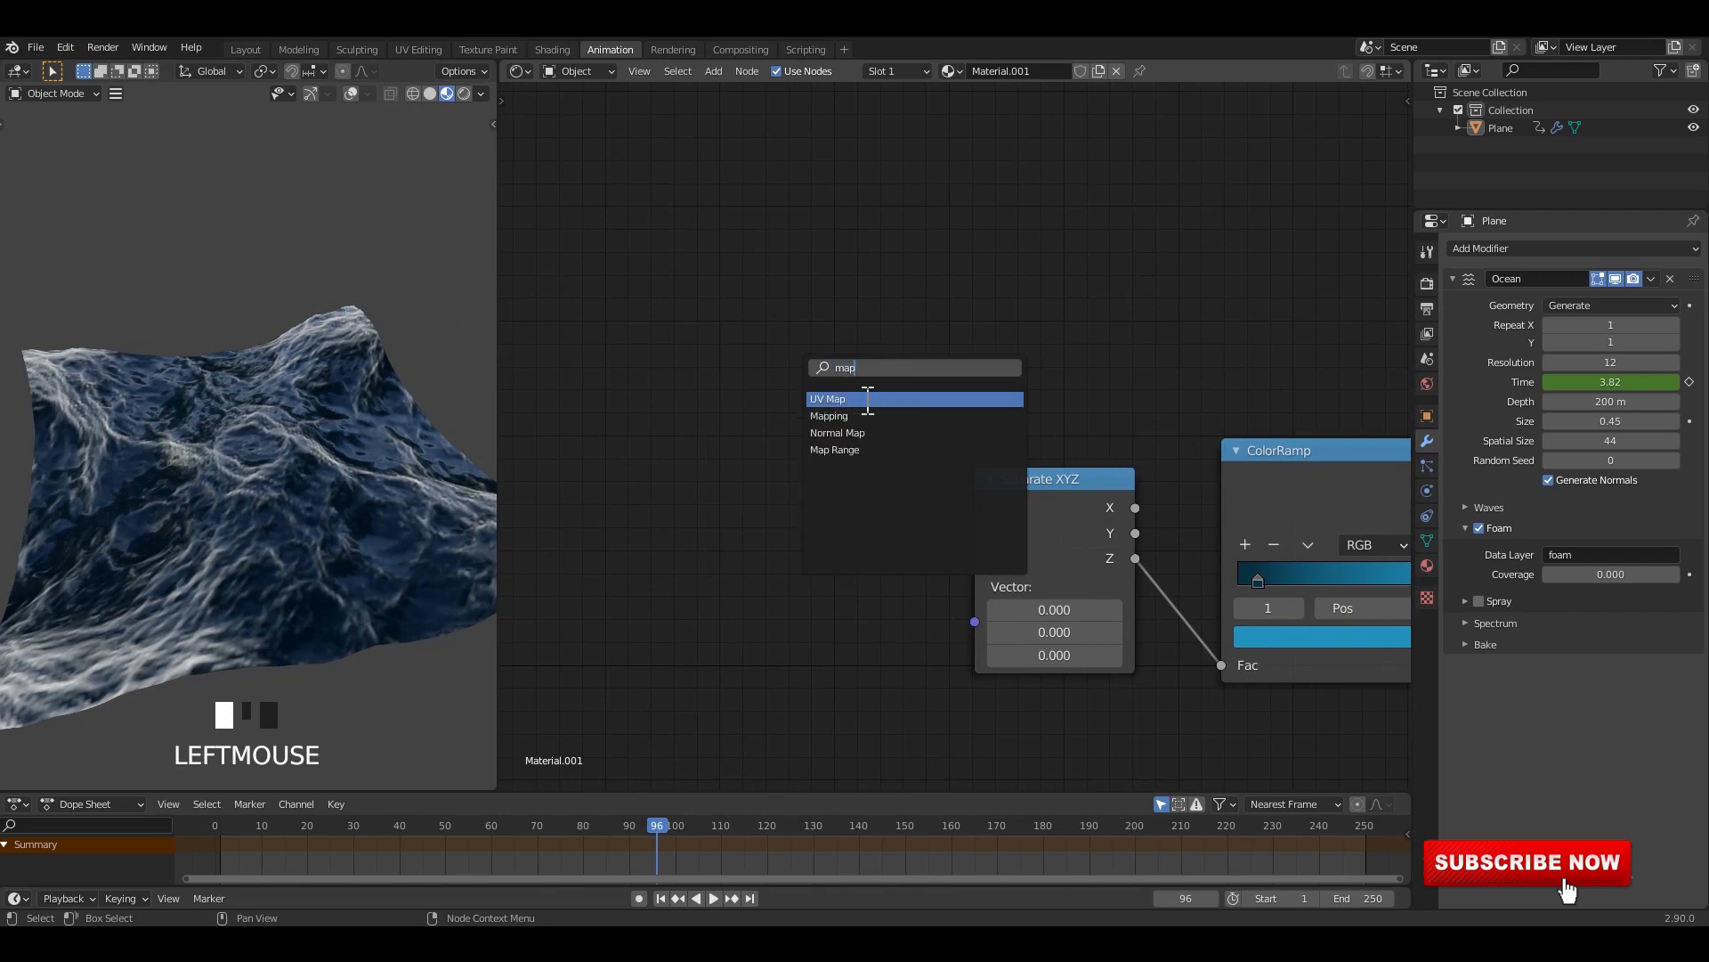
click(857, 415)
click(780, 396)
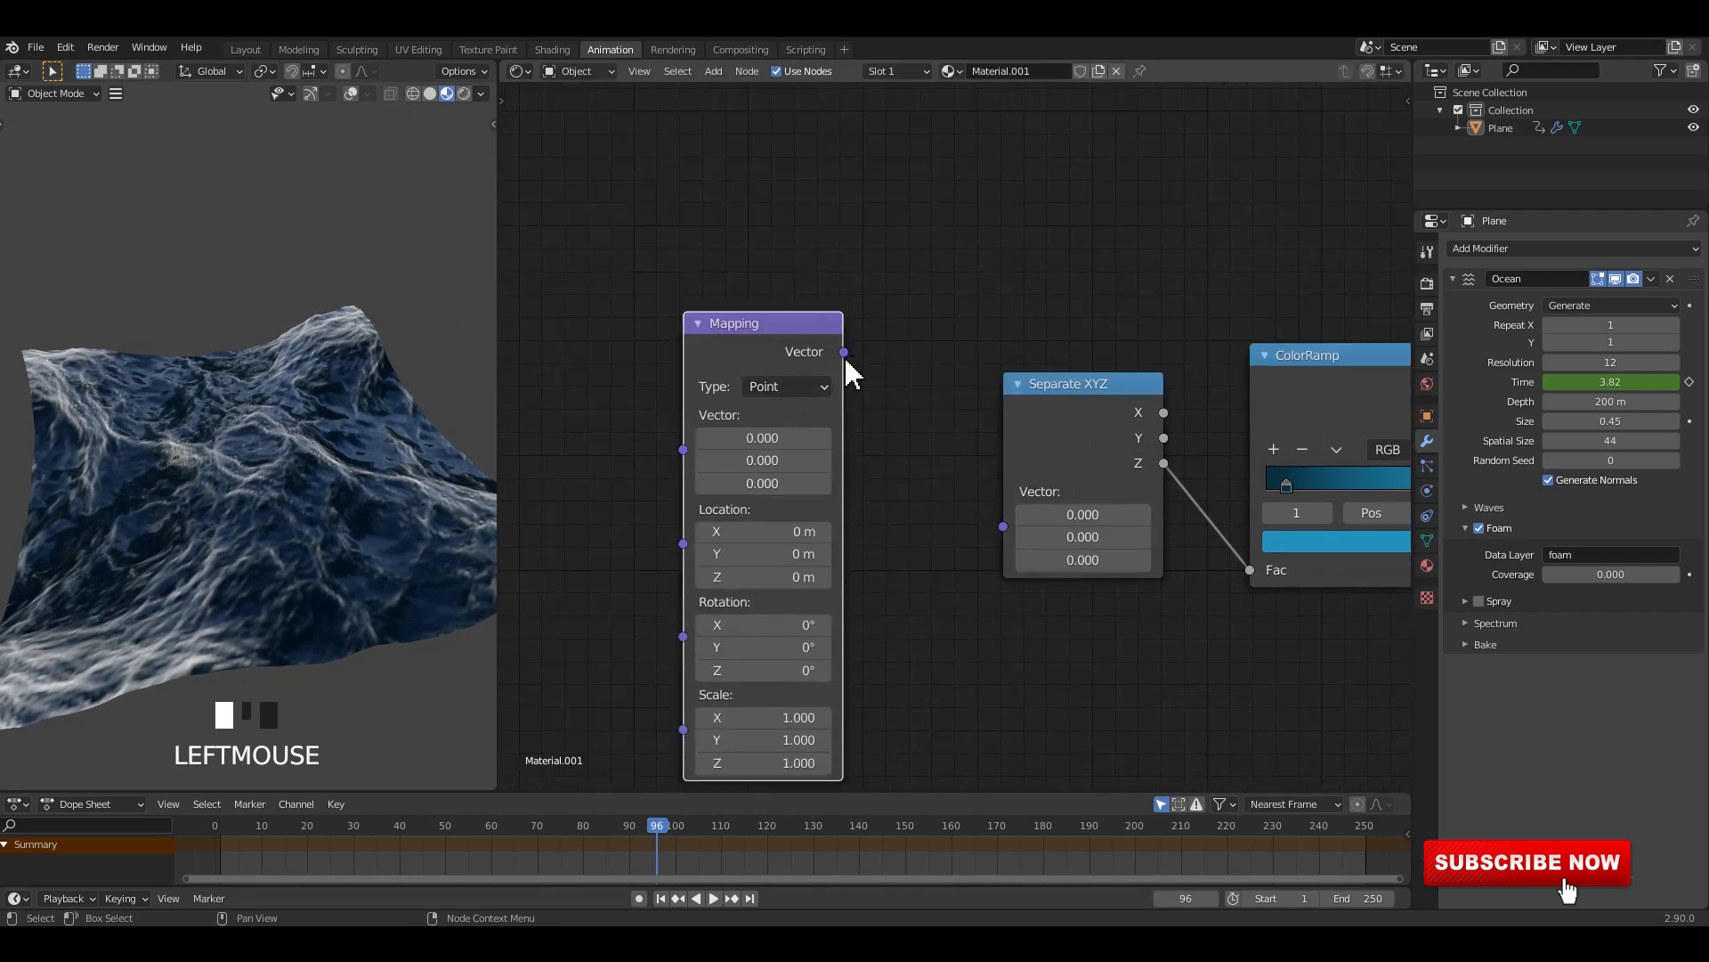
drag(845, 353, 1006, 538)
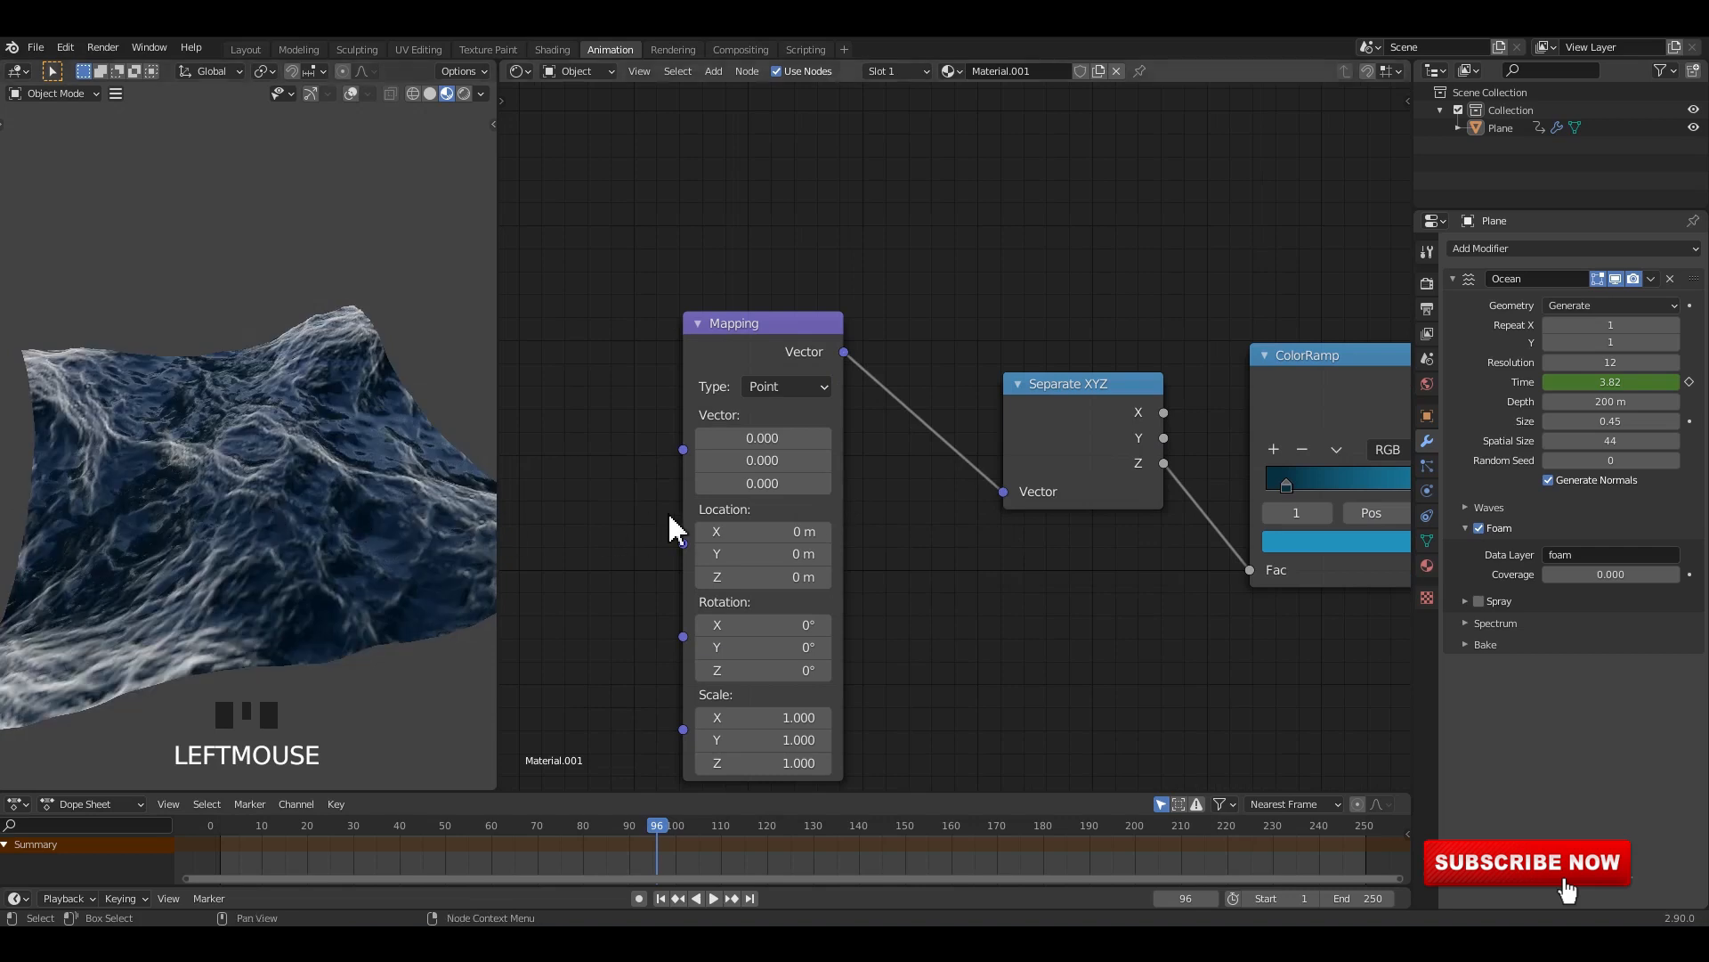
Step: Add a Texture Coordinate node and connect its Generated output to the Mapping node's Vector input
middle_drag(667, 522, 915, 553)
key(shift+a)
click(741, 366)
text(tex)
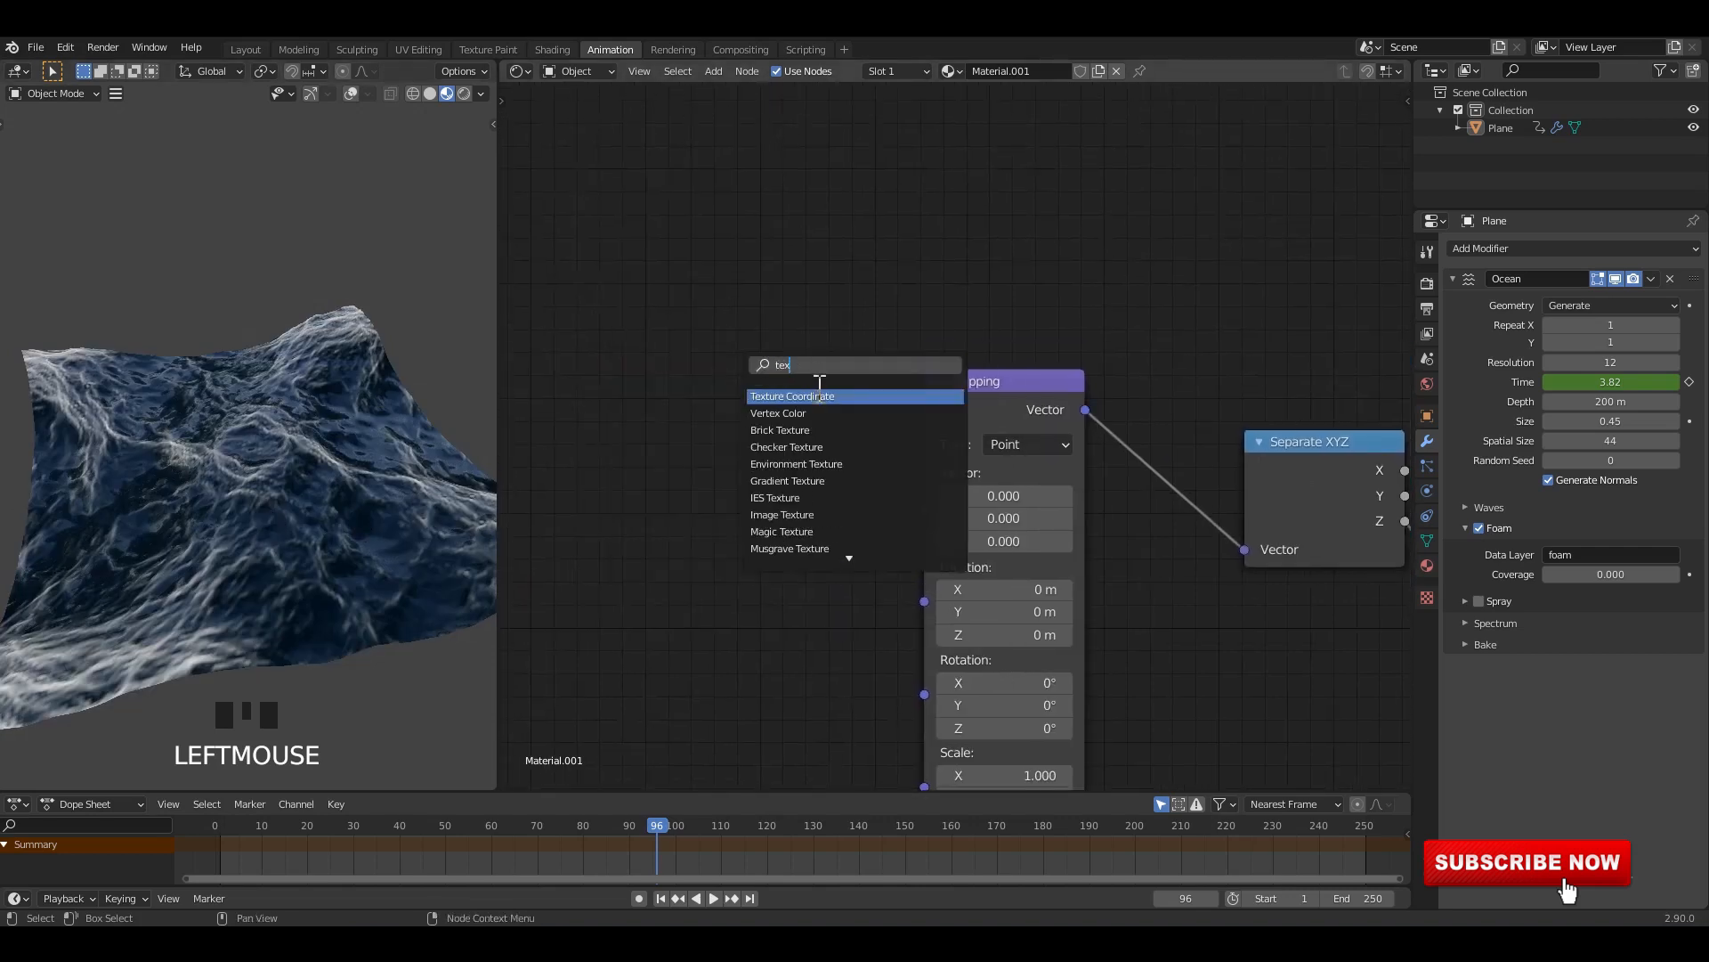
click(819, 396)
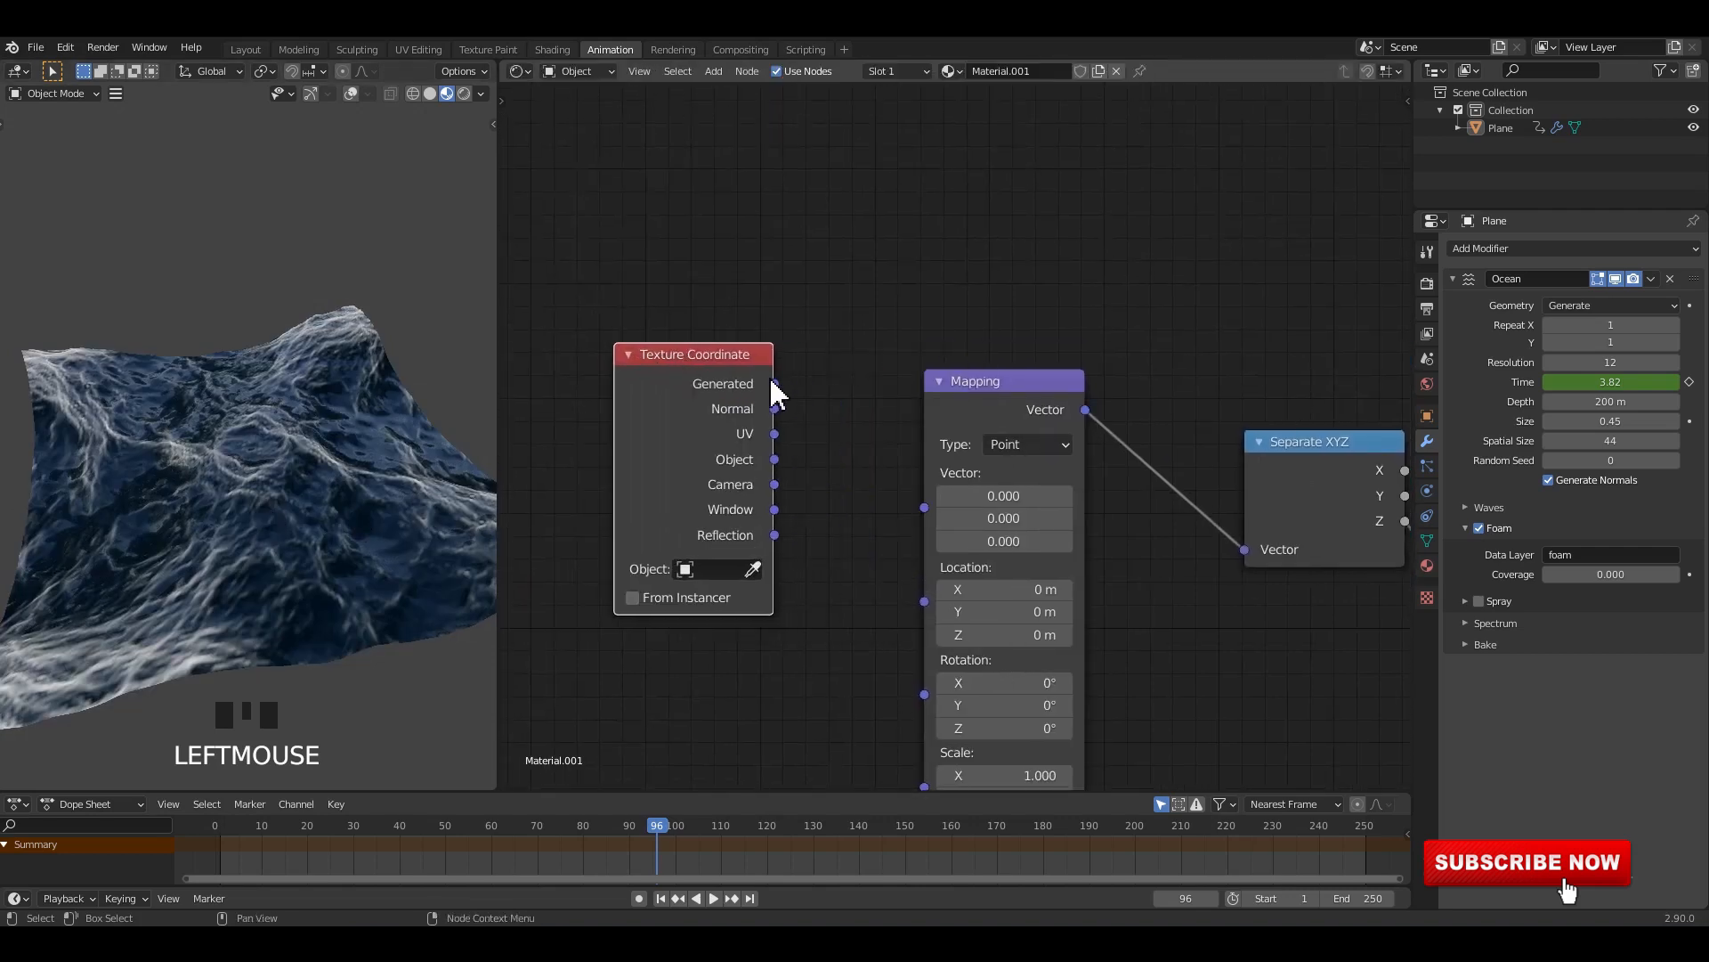
drag(917, 525, 924, 507)
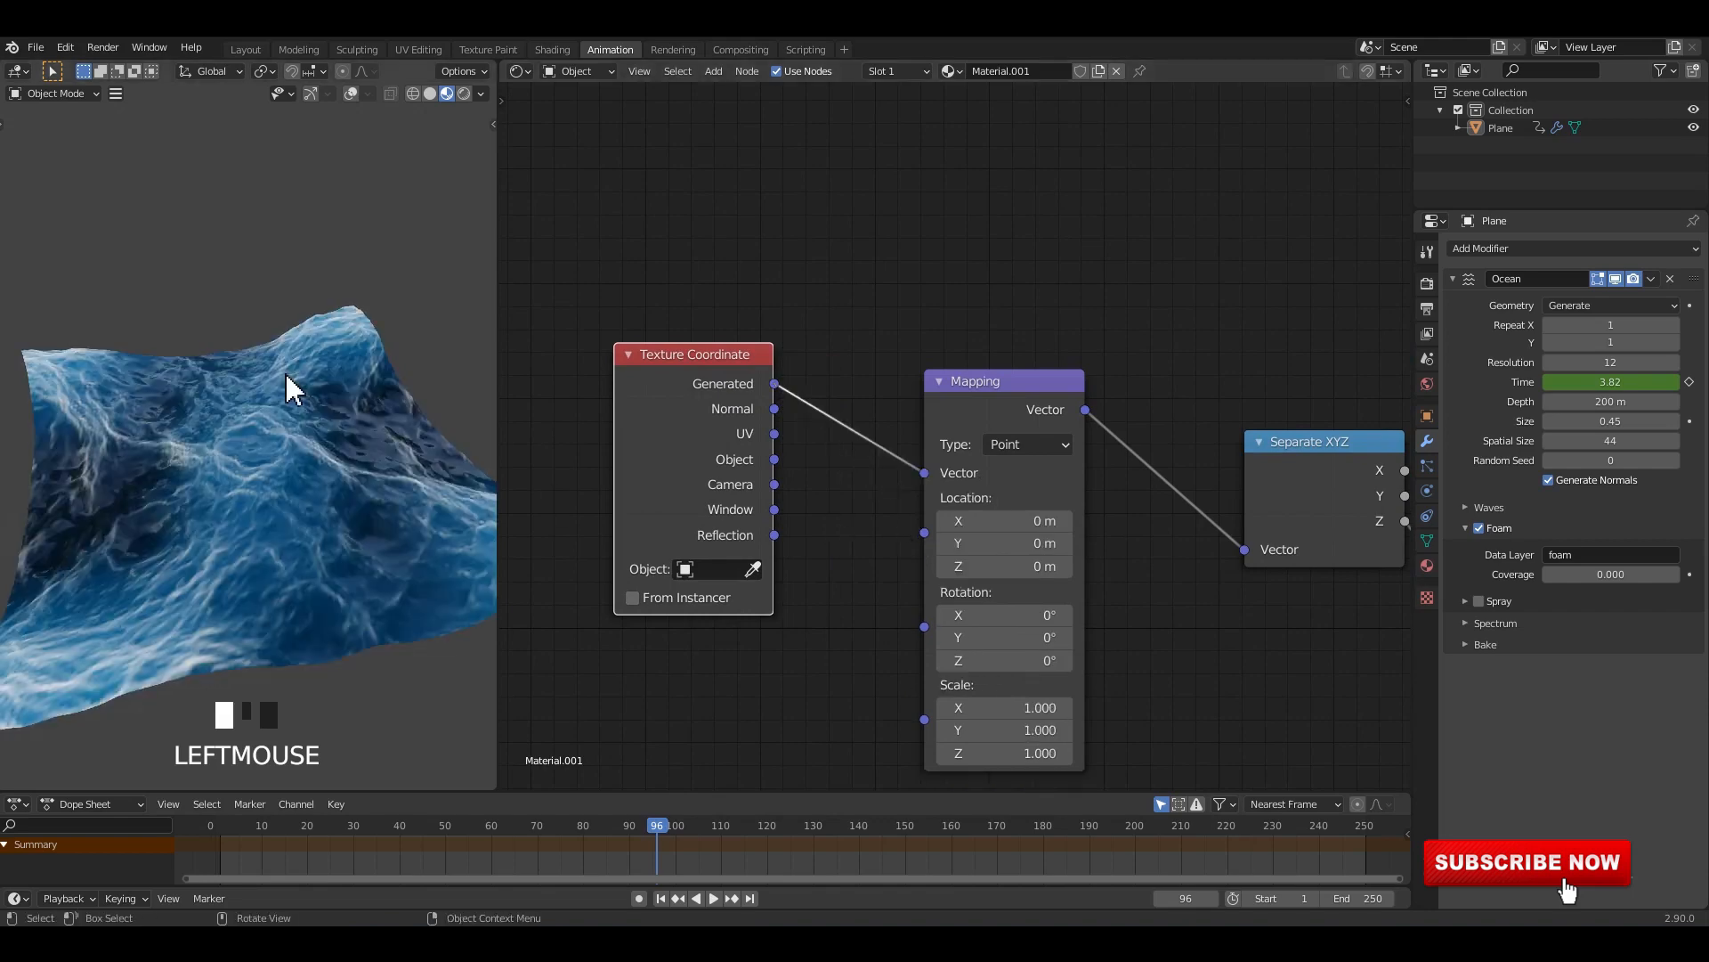
Step: Play the ocean animation and examine the height-based colouring of the waves from above and from low angles
middle_drag(285, 381, 275, 510)
key(space)
scroll(274, 510, down, 2)
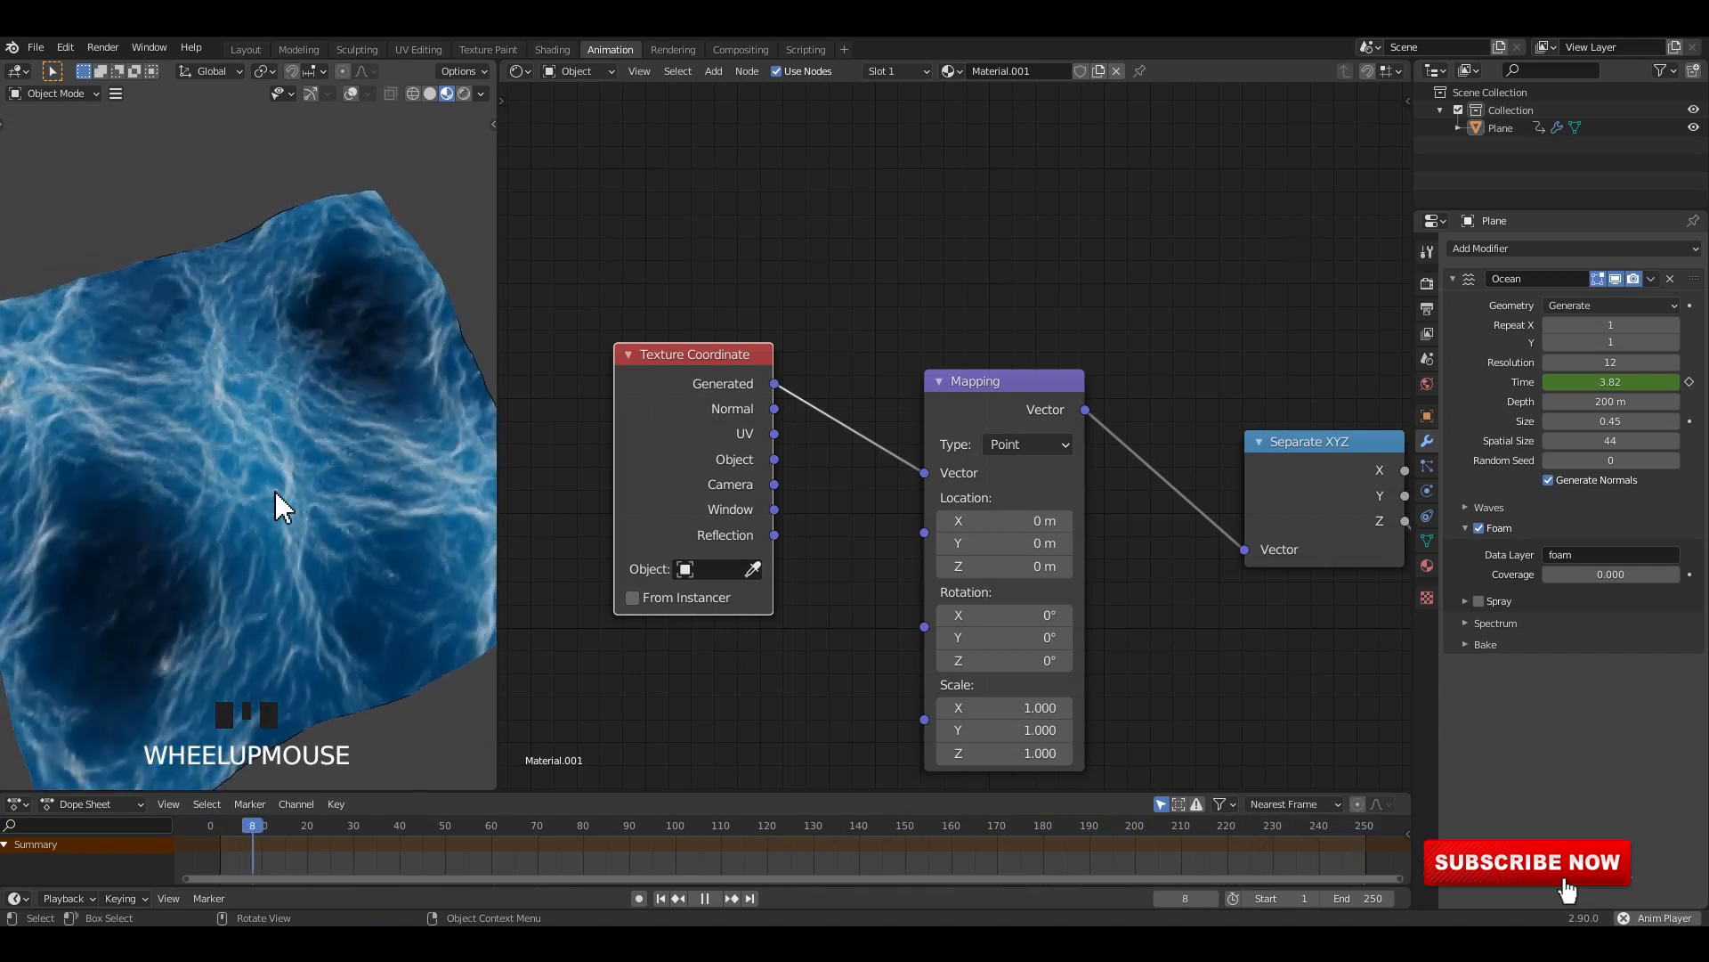
middle_drag(299, 464, 284, 406)
scroll(301, 408, up, 2)
key(space)
key(space)
key(space)
key(space)
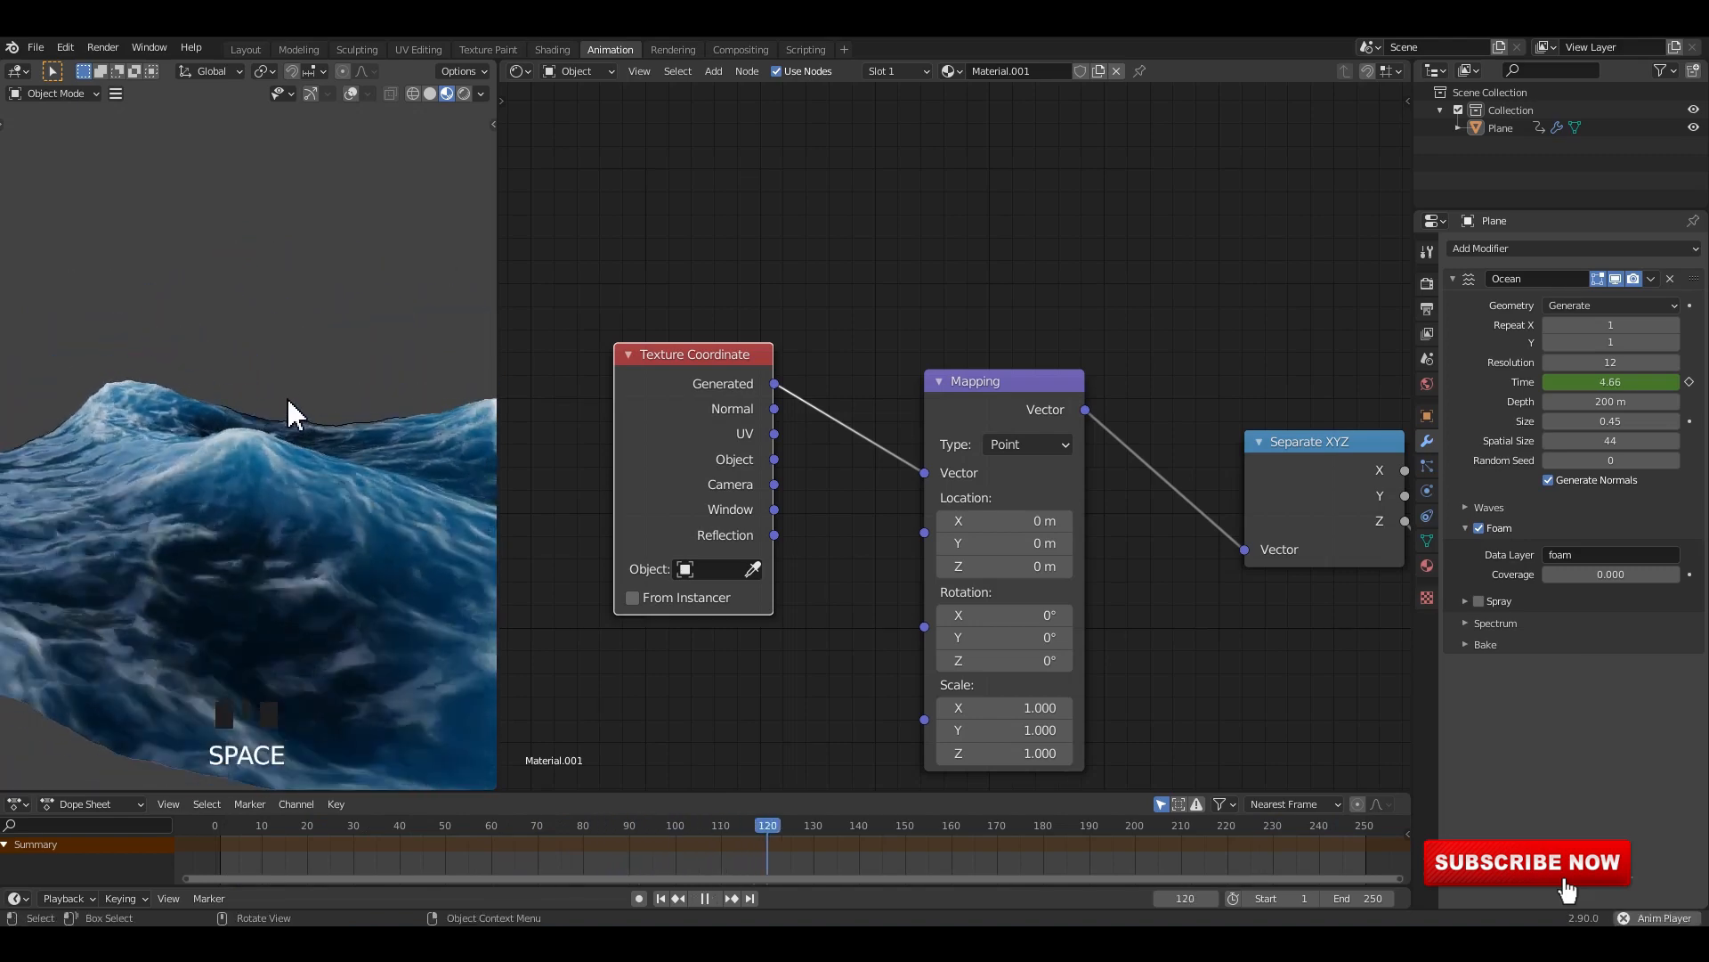
key(space)
key(space)
key(space)
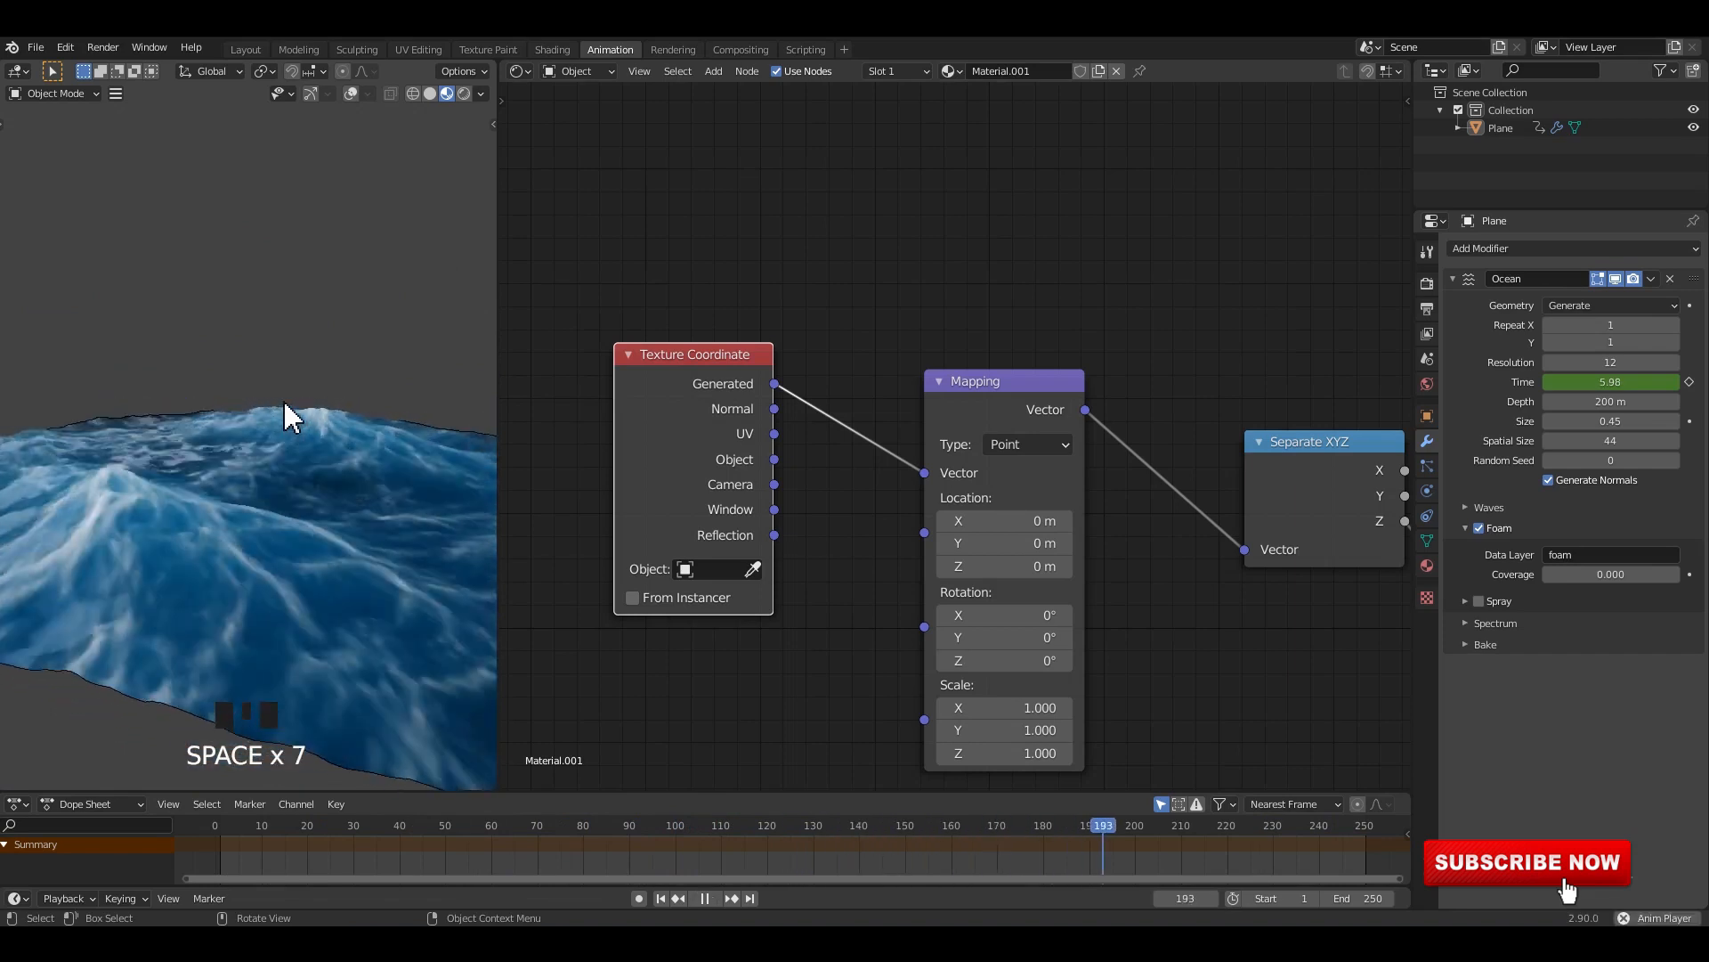
key(space)
mouse_move(279, 465)
middle_down()
mouse_move(240, 507)
mouse_move(351, 466)
mouse_move(295, 485)
middle_up()
Step: Arrange the Texture Coordinate, Mapping and Separate XYZ nodes close together beside the ColorRamp
scroll(1030, 602, down, 2)
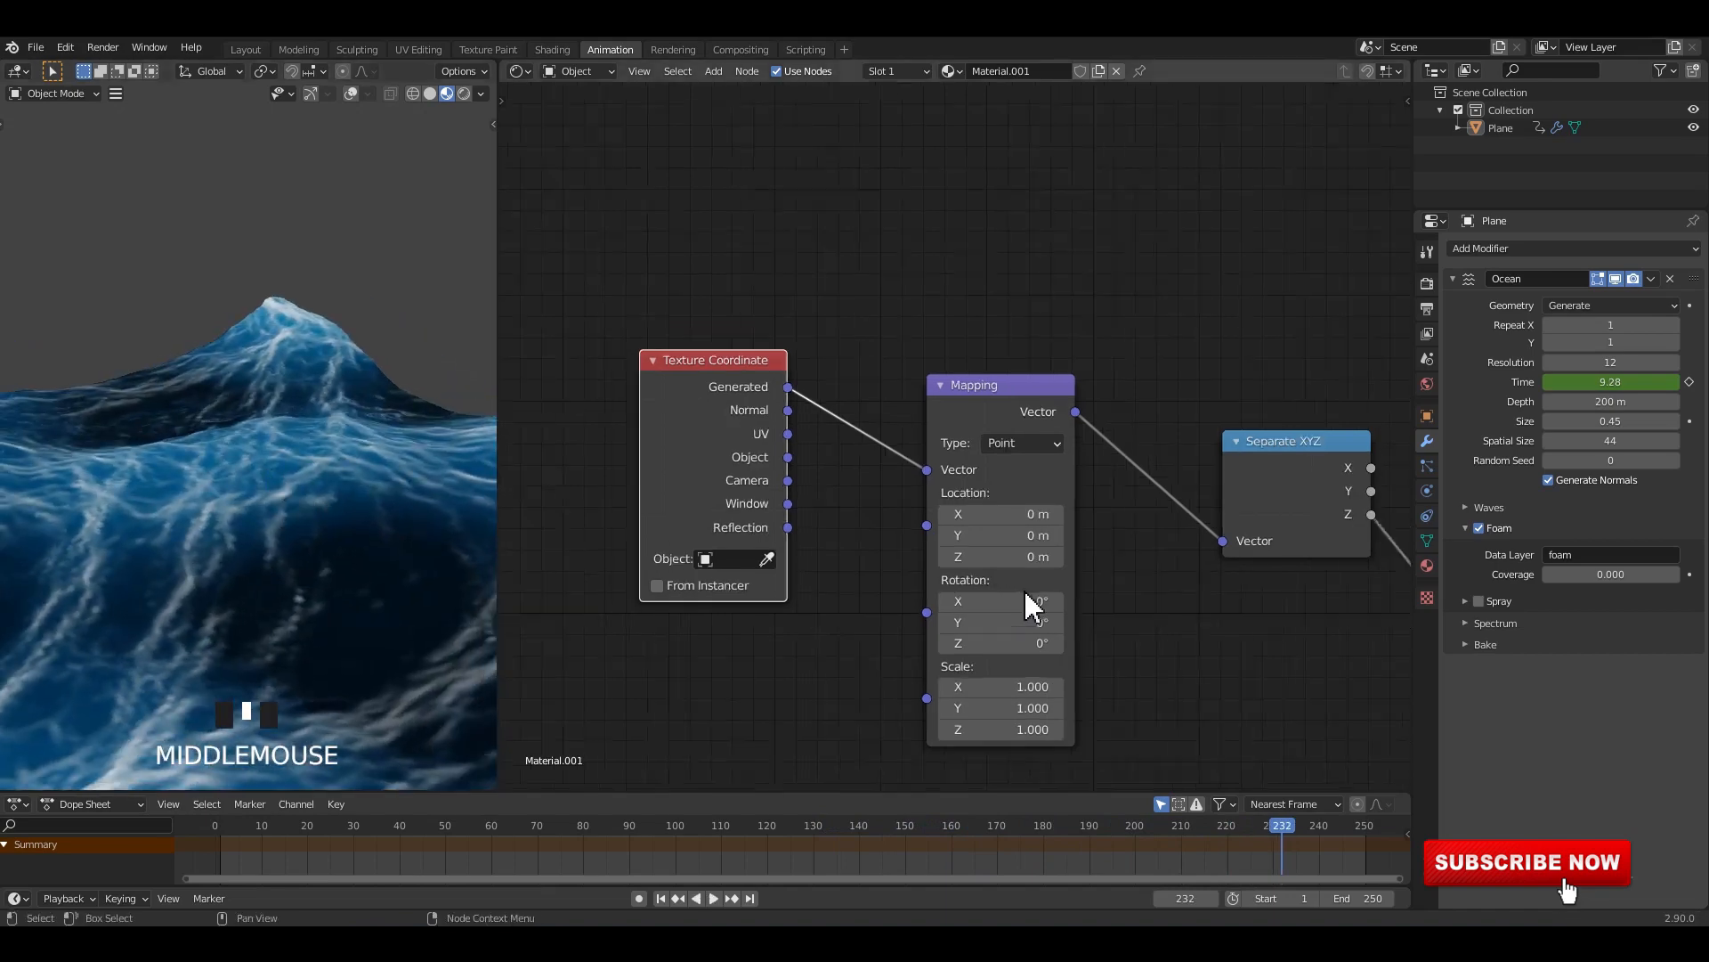
click(855, 417)
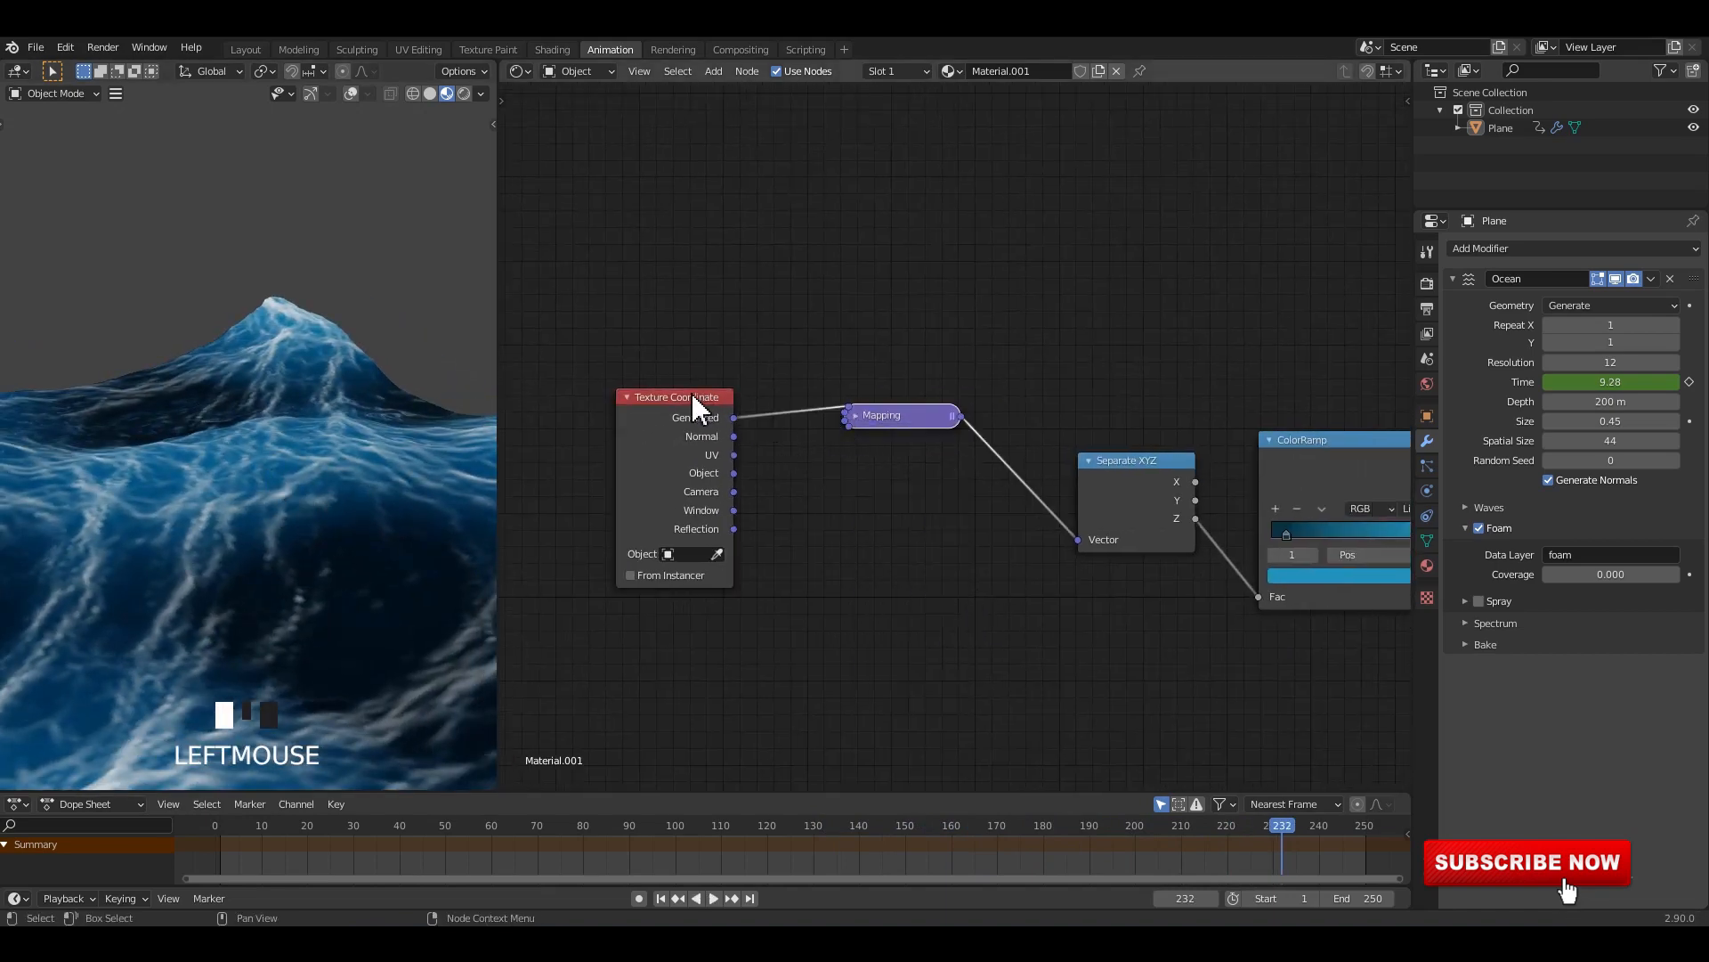
drag(694, 399, 764, 395)
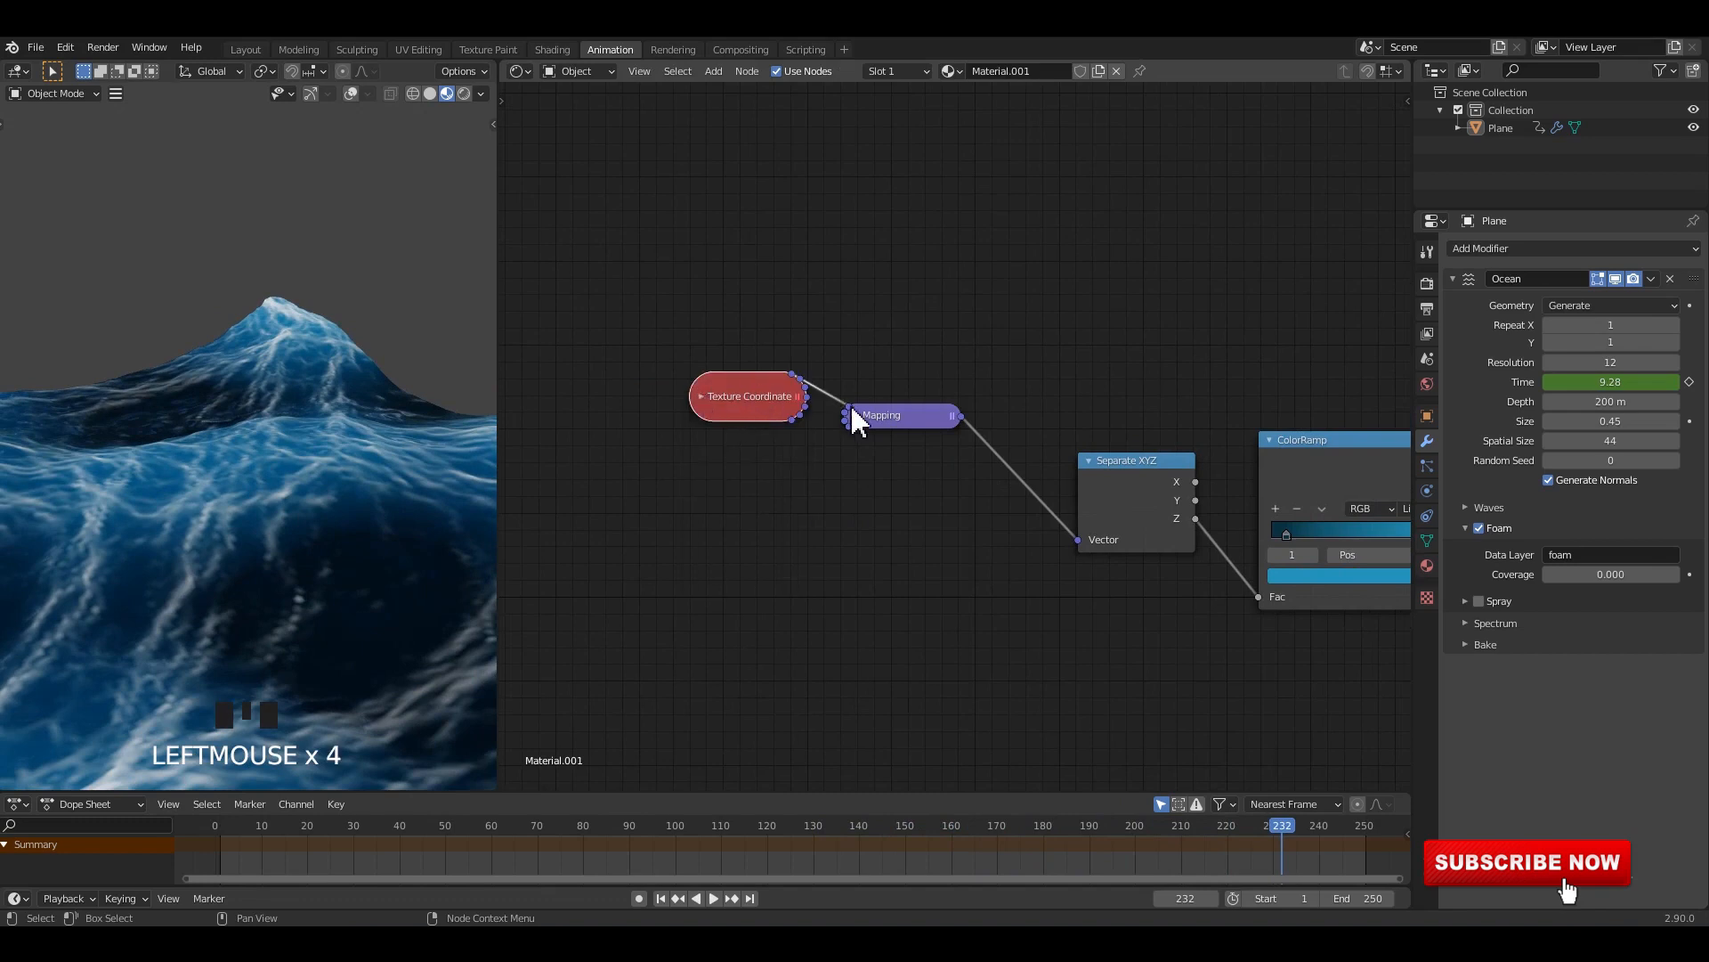
scroll(854, 418, up, 1)
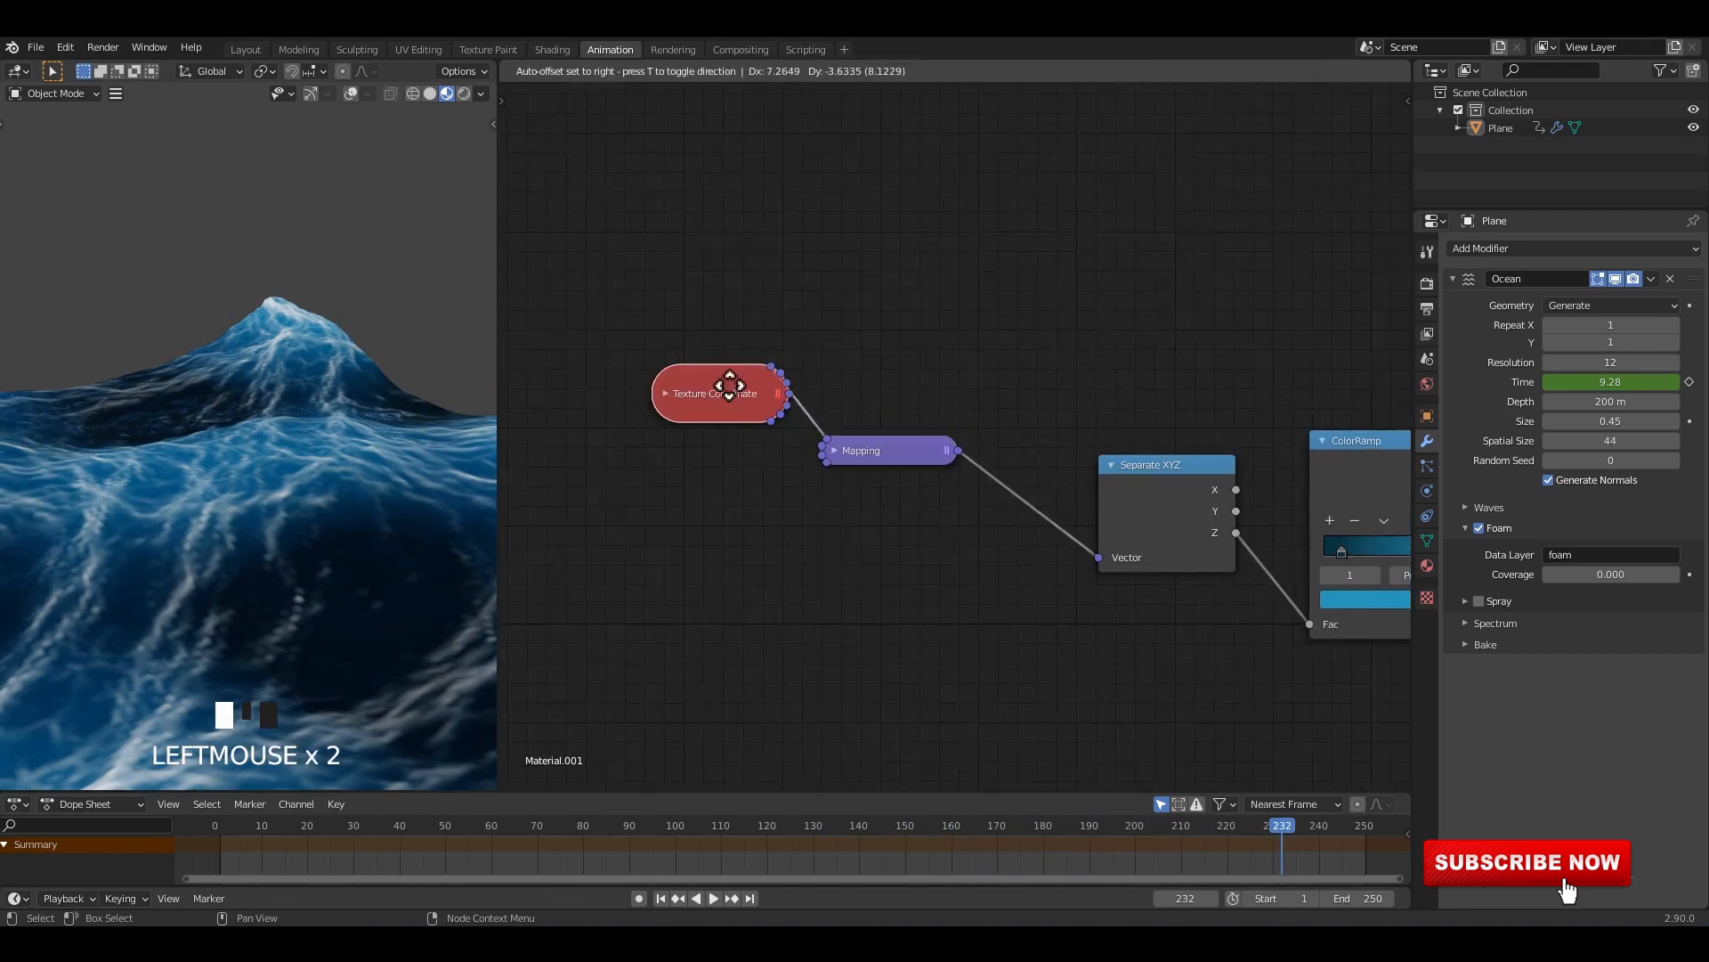
click(836, 451)
drag(597, 307, 1004, 472)
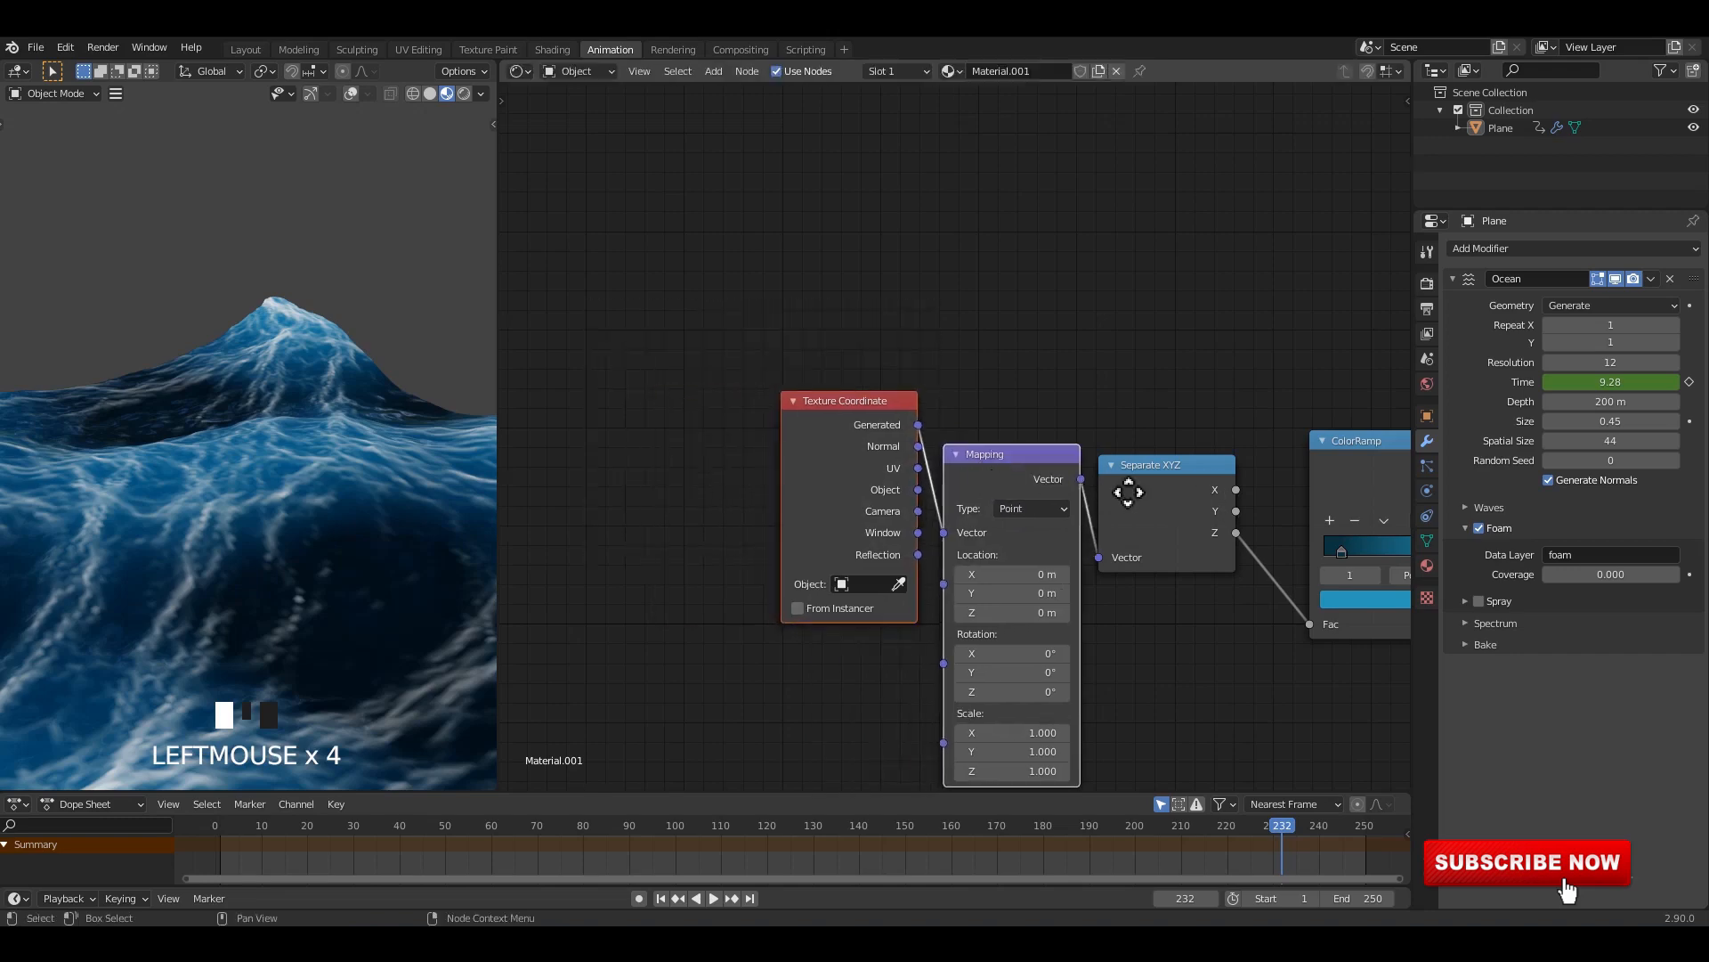
middle_drag(1128, 491, 956, 507)
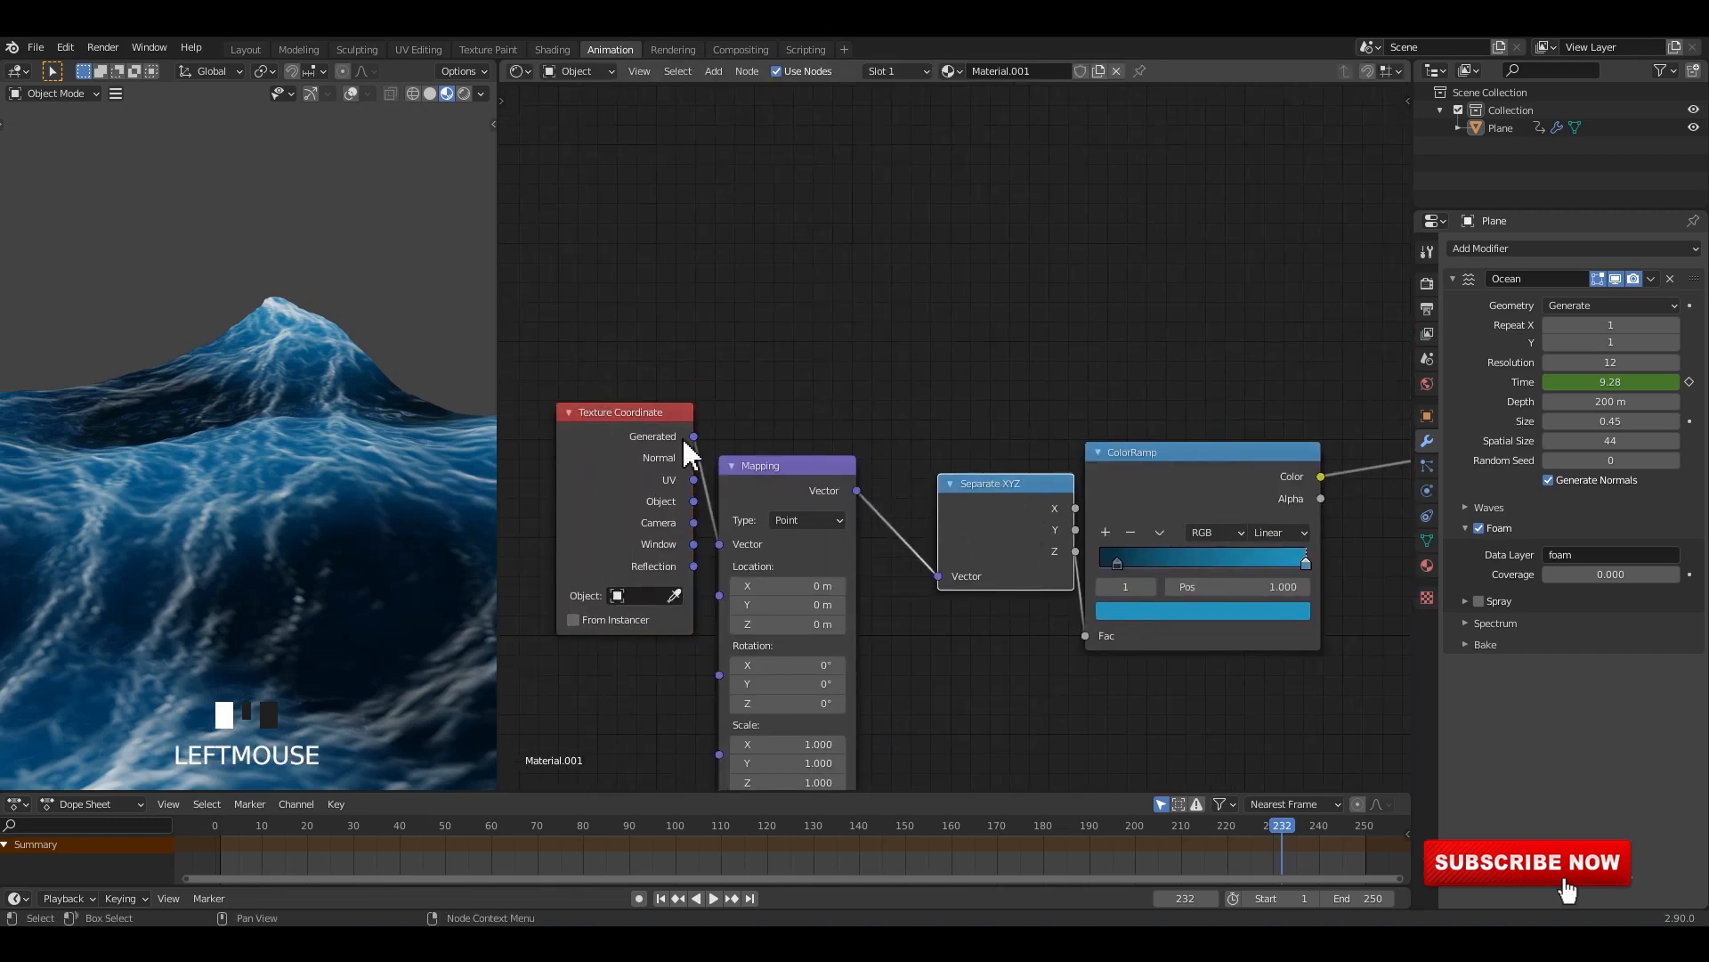
drag(779, 470, 841, 472)
Step: Move the Texture Coordinate, Mapping, Separate XYZ and ColorRamp nodes together to above the Principled BSDF
scroll(926, 472, down, 4)
middle_drag(1095, 500, 801, 421)
middle_drag(1215, 421, 1114, 482)
scroll(1114, 482, down, 3)
middle_drag(967, 430, 1155, 485)
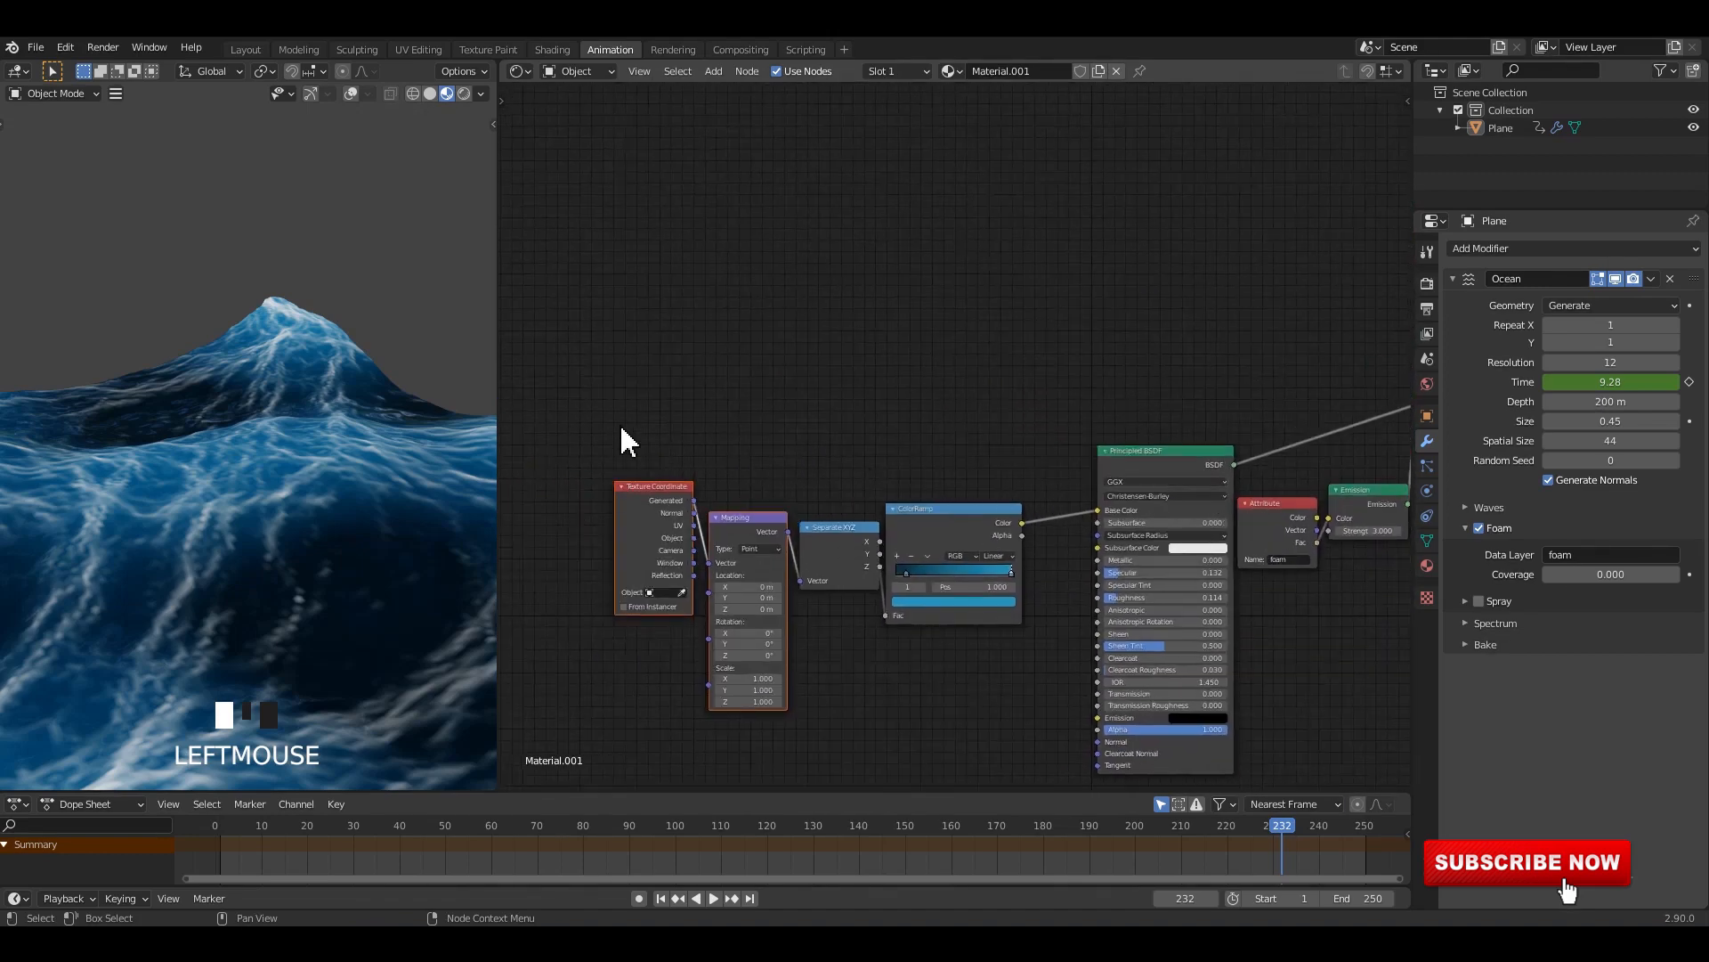
drag(902, 577, 965, 324)
scroll(905, 371, up, 1)
scroll(970, 526, up, 1)
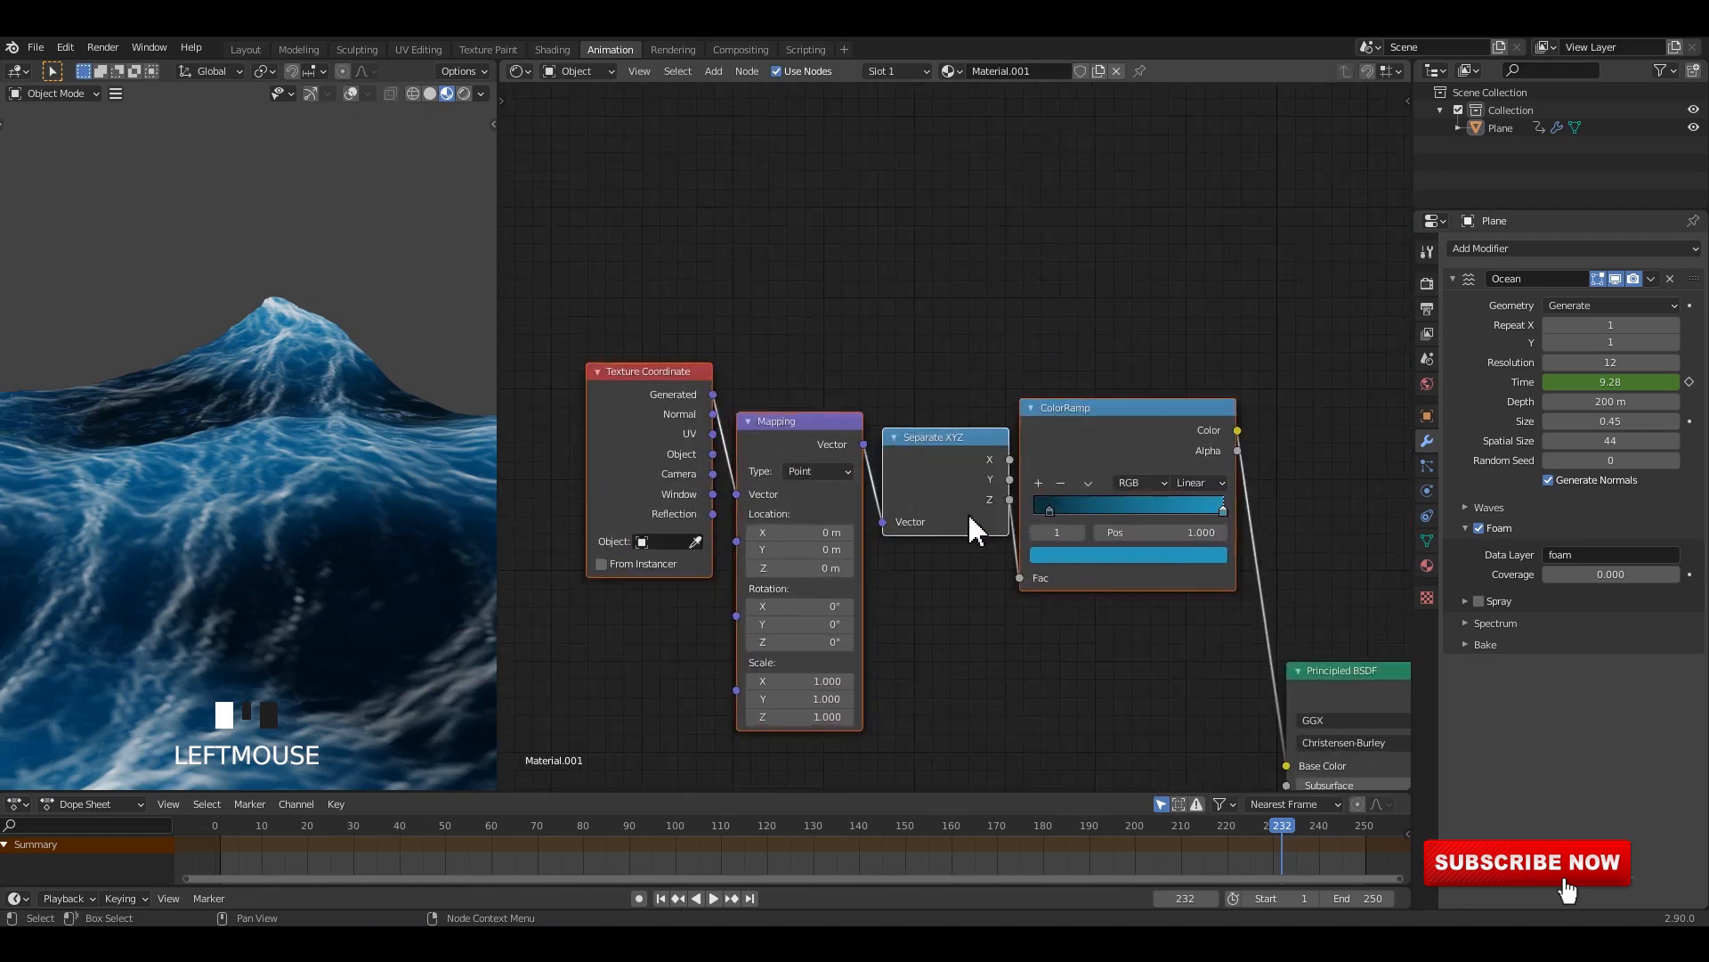
scroll(1104, 534, down, 1)
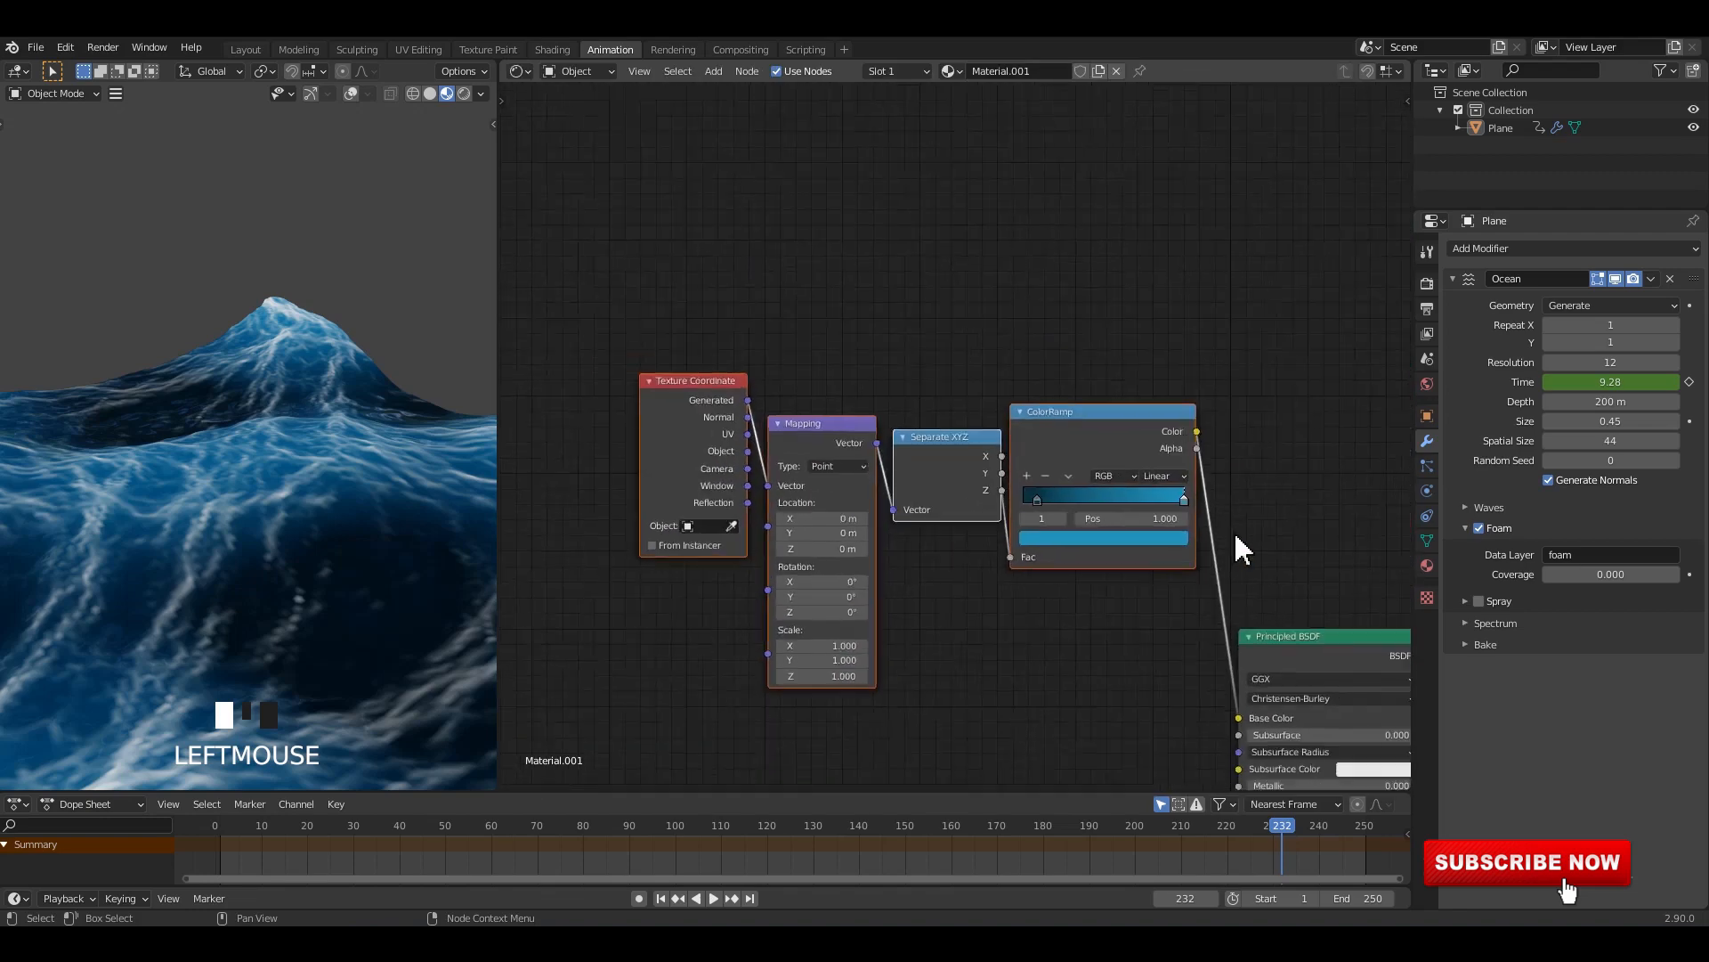
Step: Set the Principled BSDF's Transmission to 0.500 and save the file
middle_drag(1240, 545, 1152, 416)
scroll(1102, 461, up, 3)
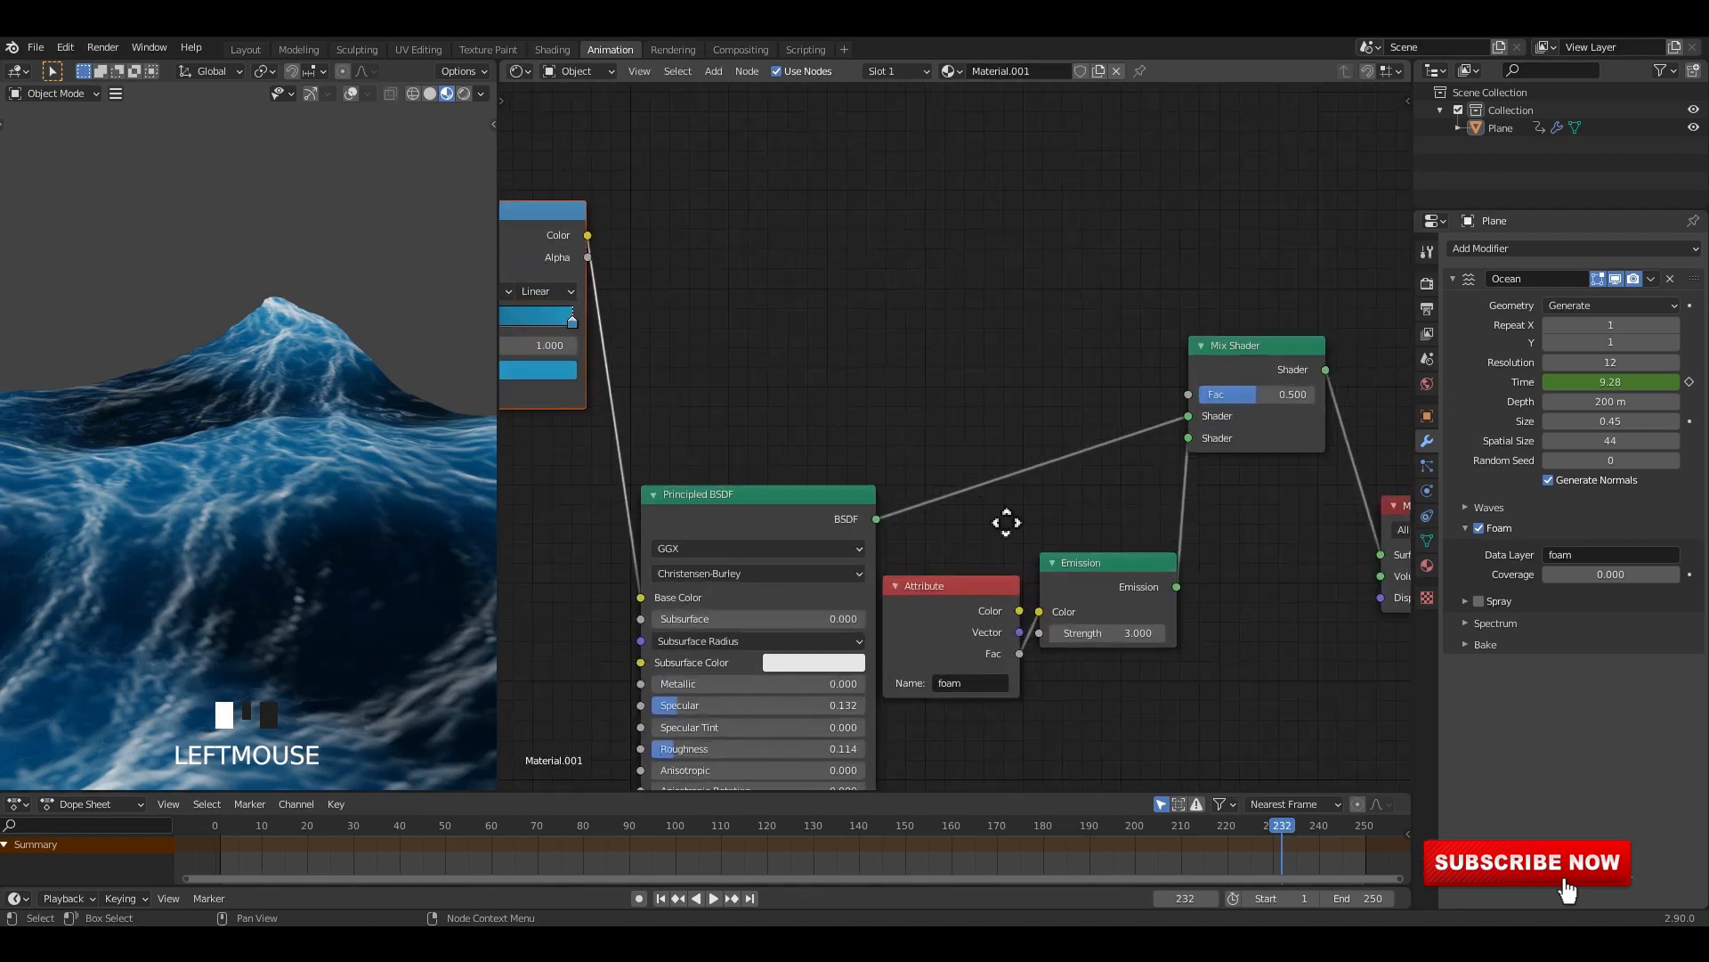
middle_drag(1006, 522, 1000, 419)
middle_drag(1154, 461, 959, 450)
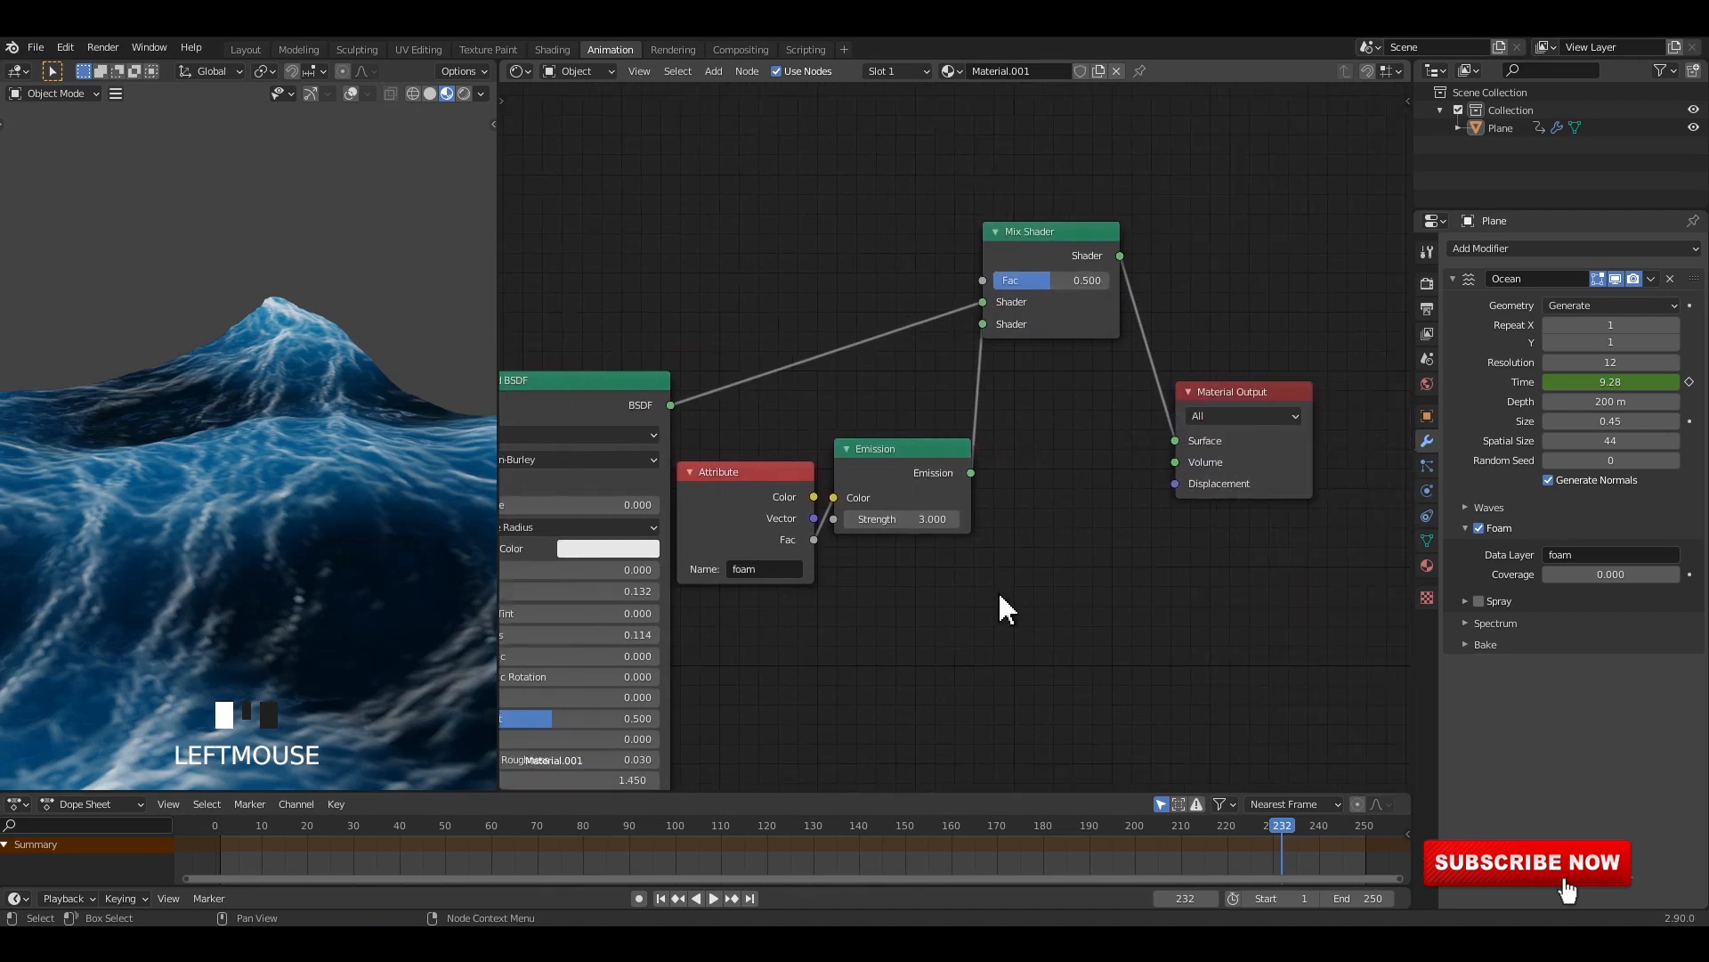
scroll(998, 593, down, 3)
middle_drag(919, 601, 1161, 313)
scroll(792, 539, up, 2)
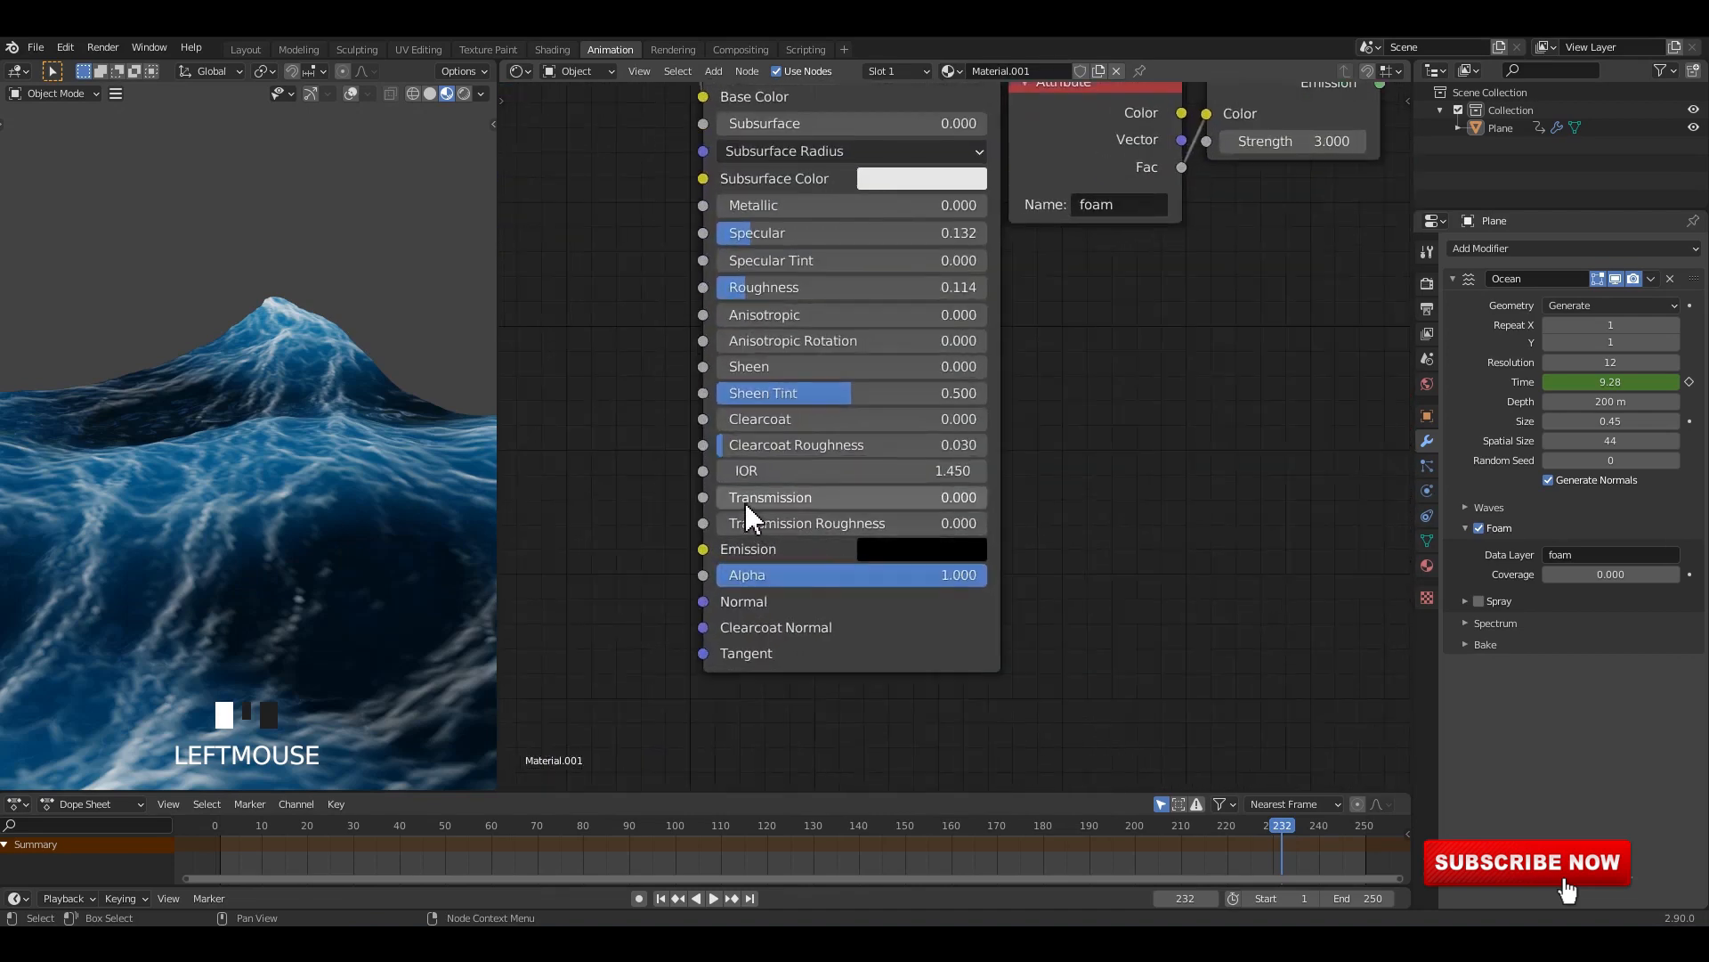
key(Return)
middle_drag(323, 231, 249, 355)
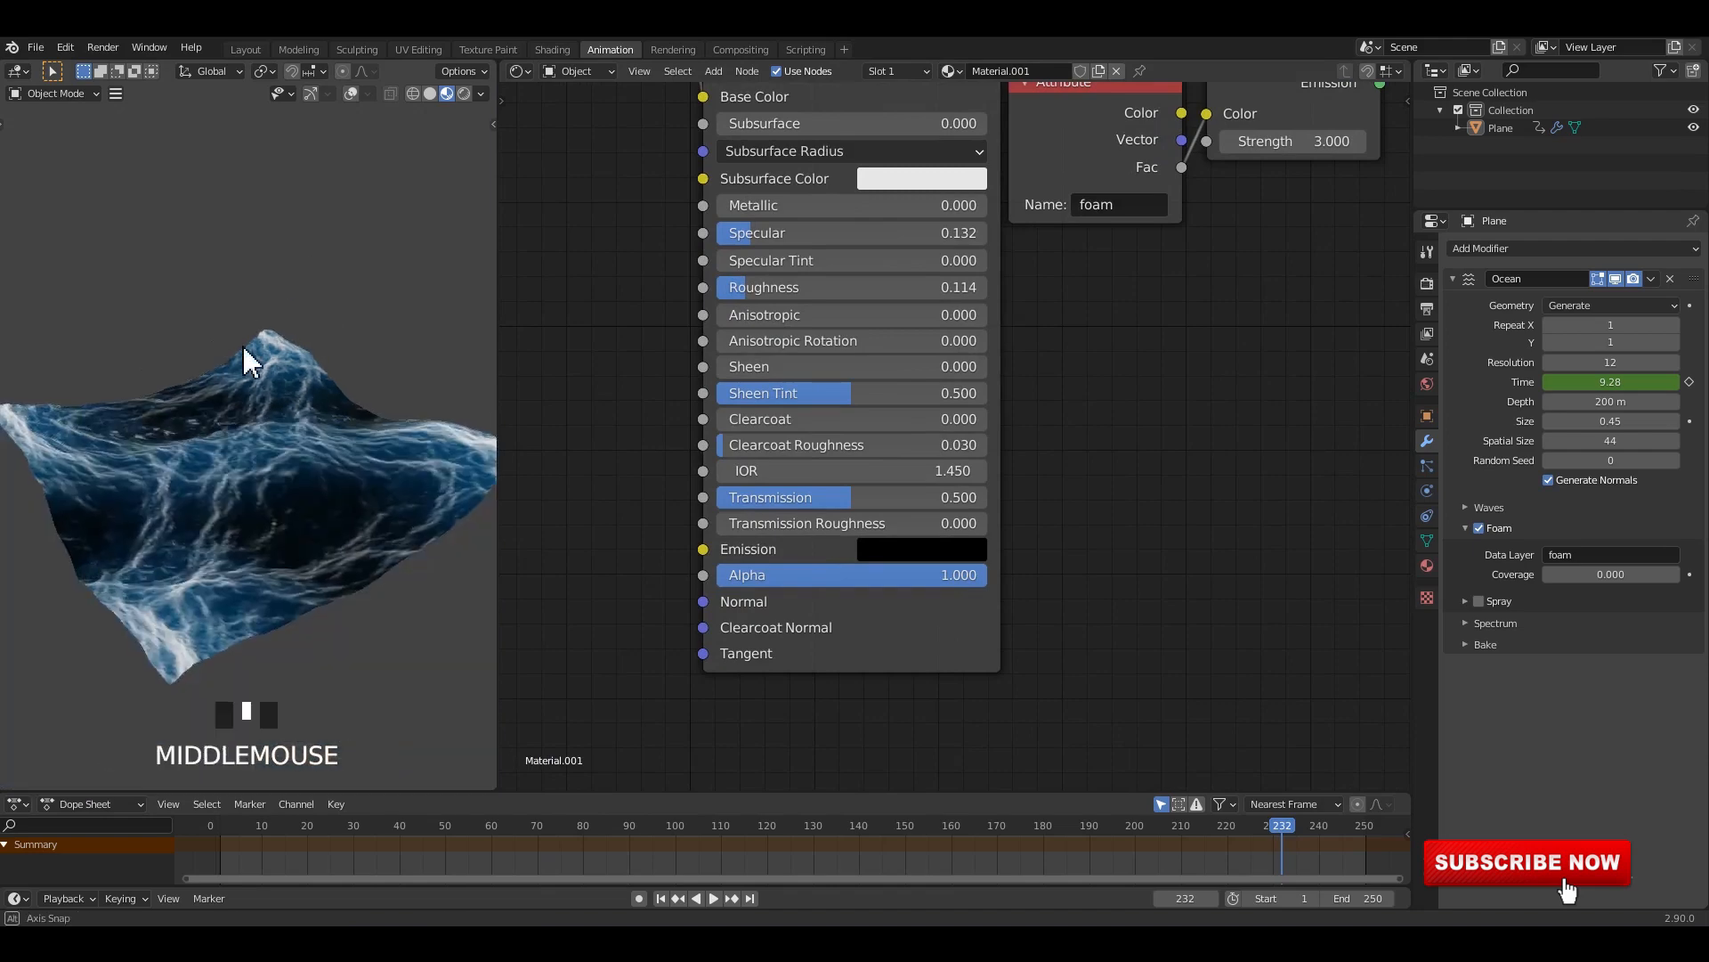
scroll(332, 385, up, 3)
key(ctrl+s)
middle_drag(183, 412, 297, 350)
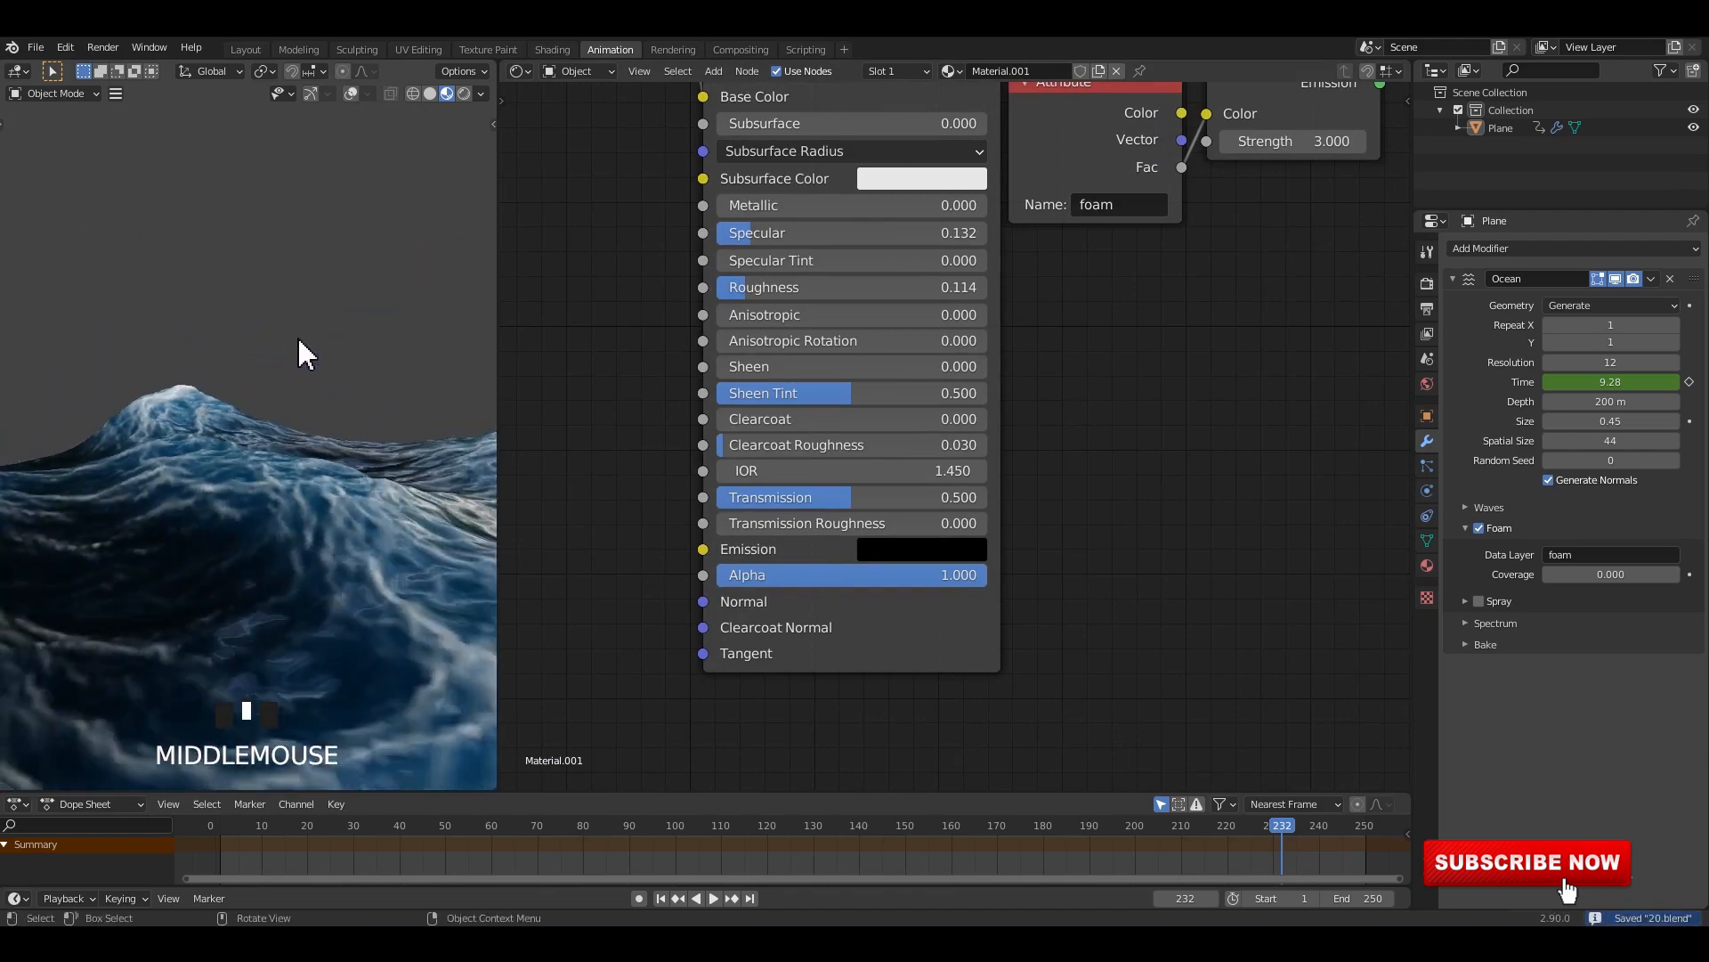
Step: Play the animation to check the ocean material with transmission from several angles
key(space)
middle_drag(309, 423, 366, 455)
scroll(256, 424, down, 2)
scroll(267, 472, up, 1)
middle_drag(215, 440, 392, 414)
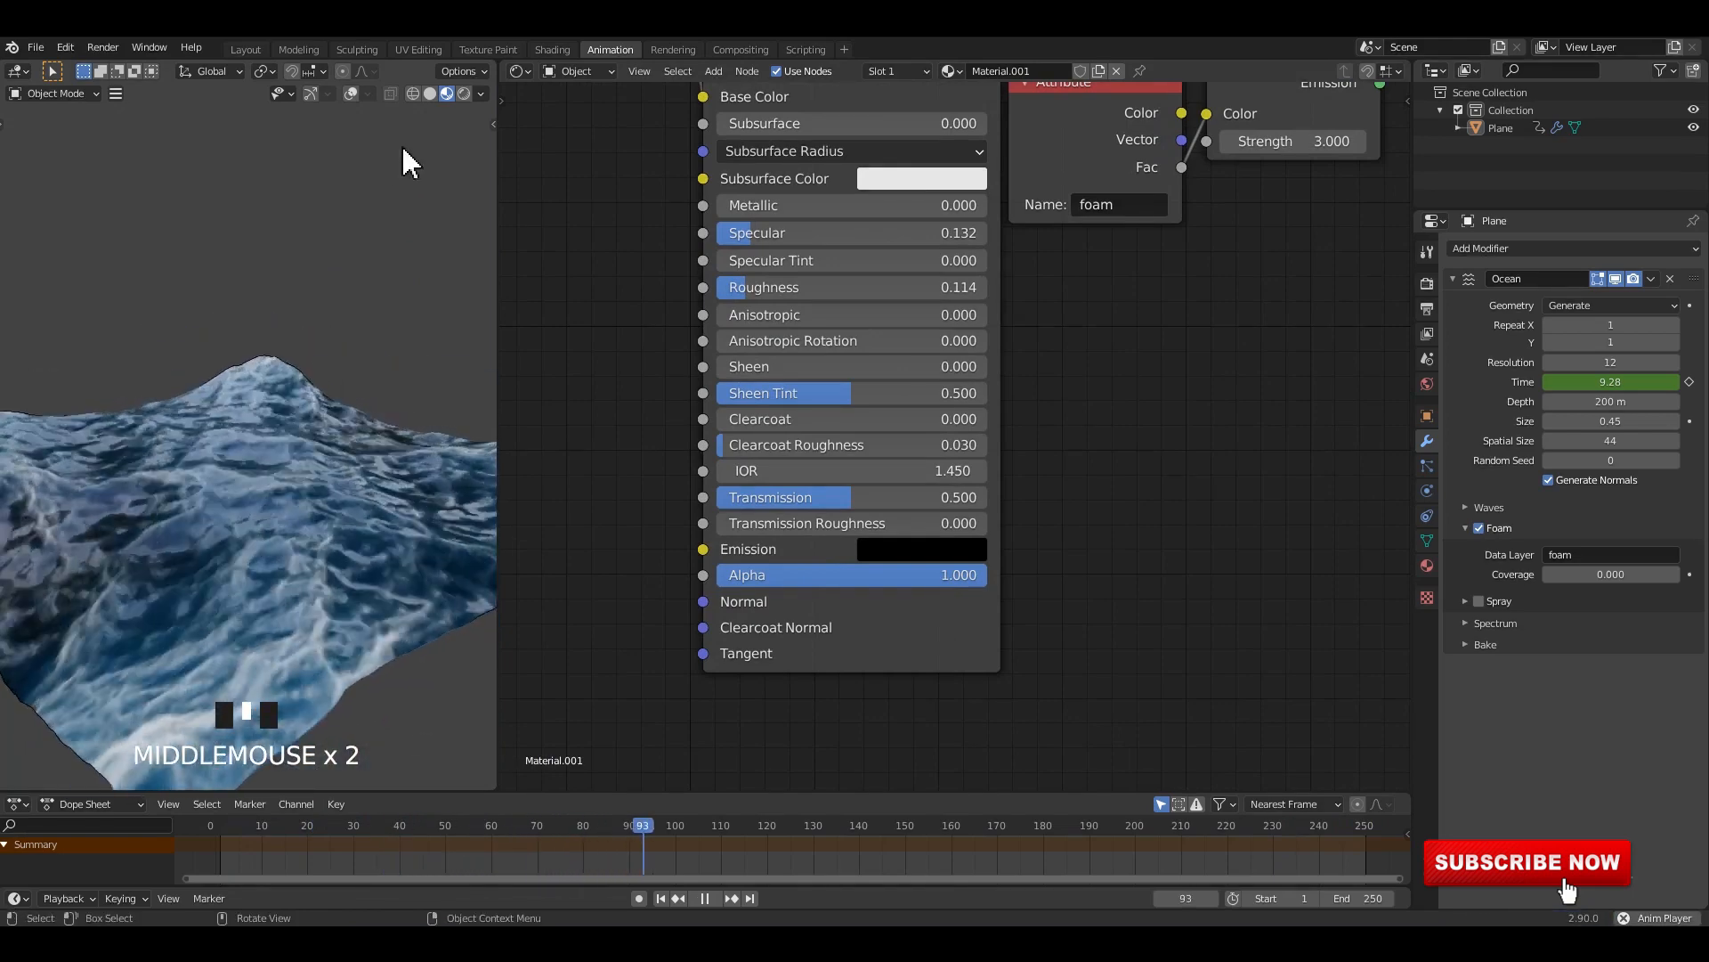
key(space)
Step: Switch to the Layout workspace and hide the viewport overlays and gizmos
click(246, 49)
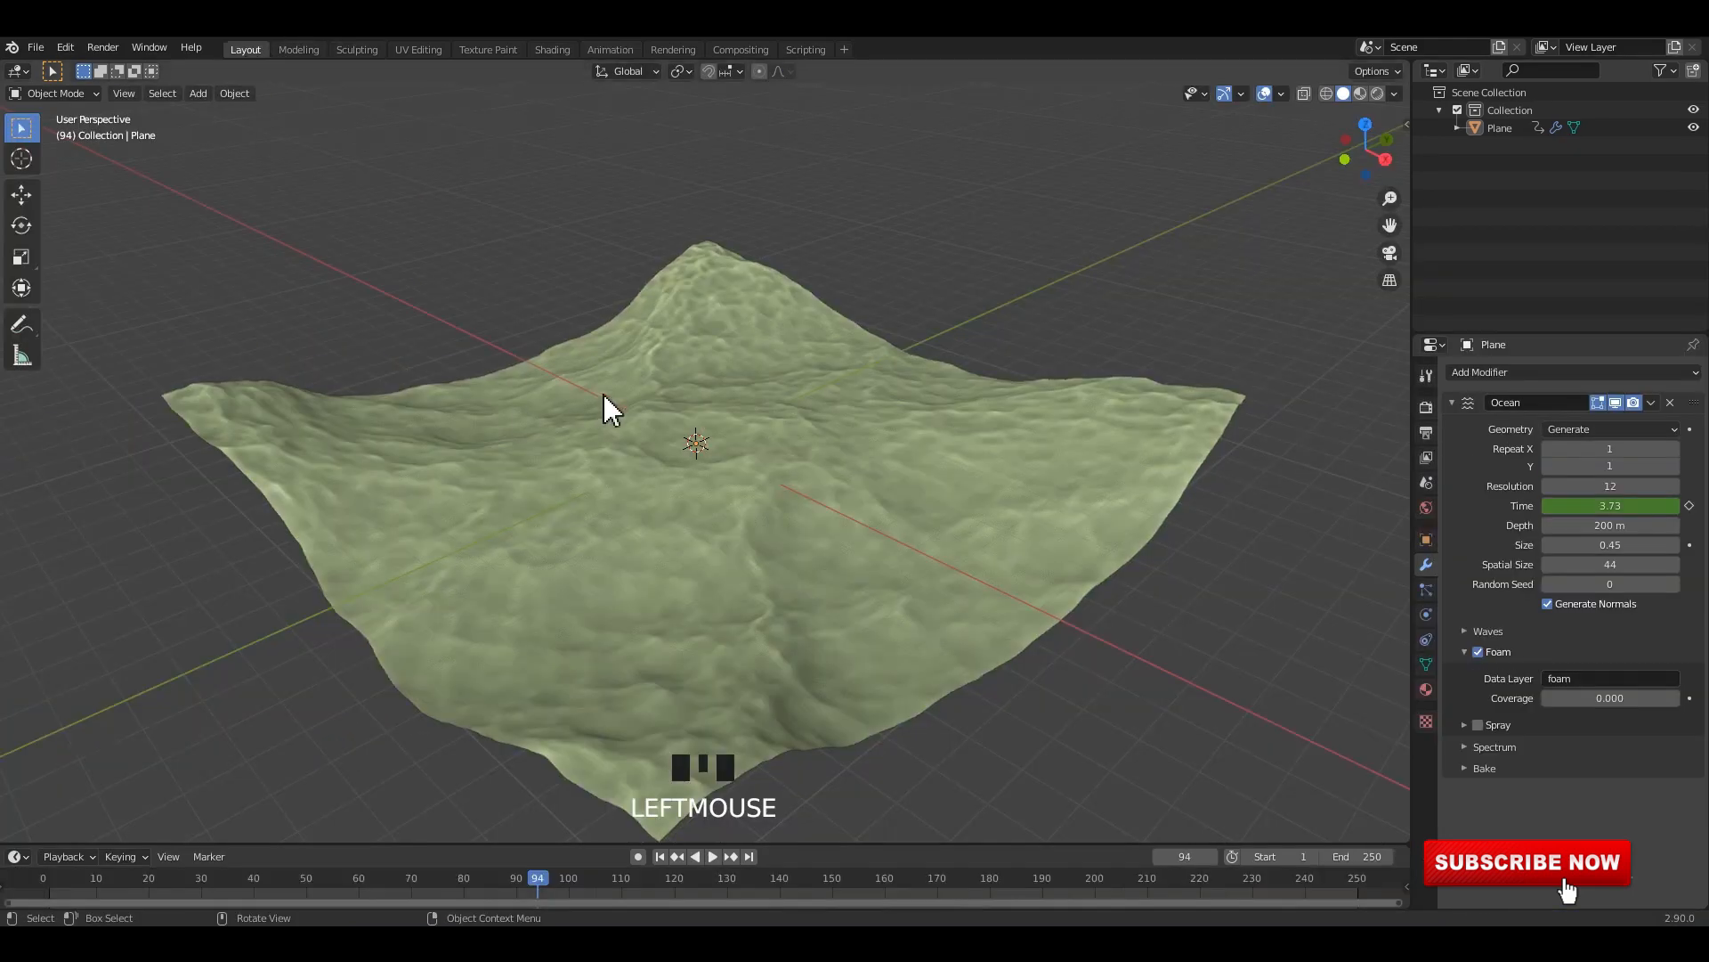
middle_drag(603, 408, 717, 349)
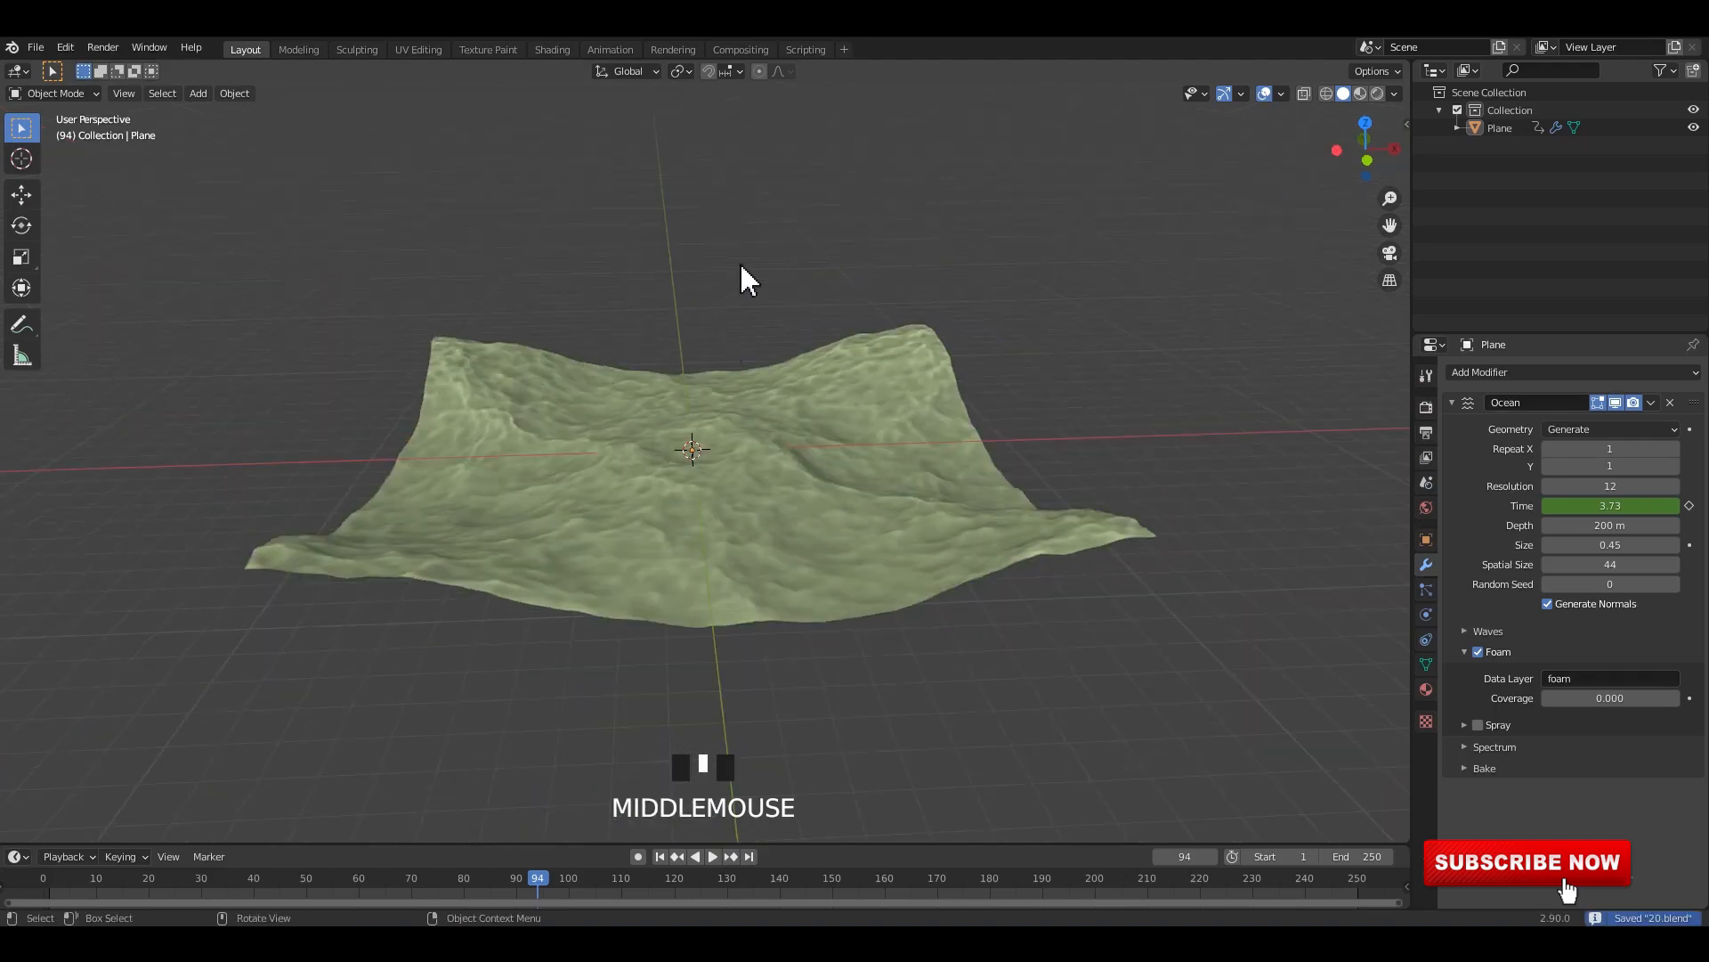
click(1263, 93)
click(1225, 94)
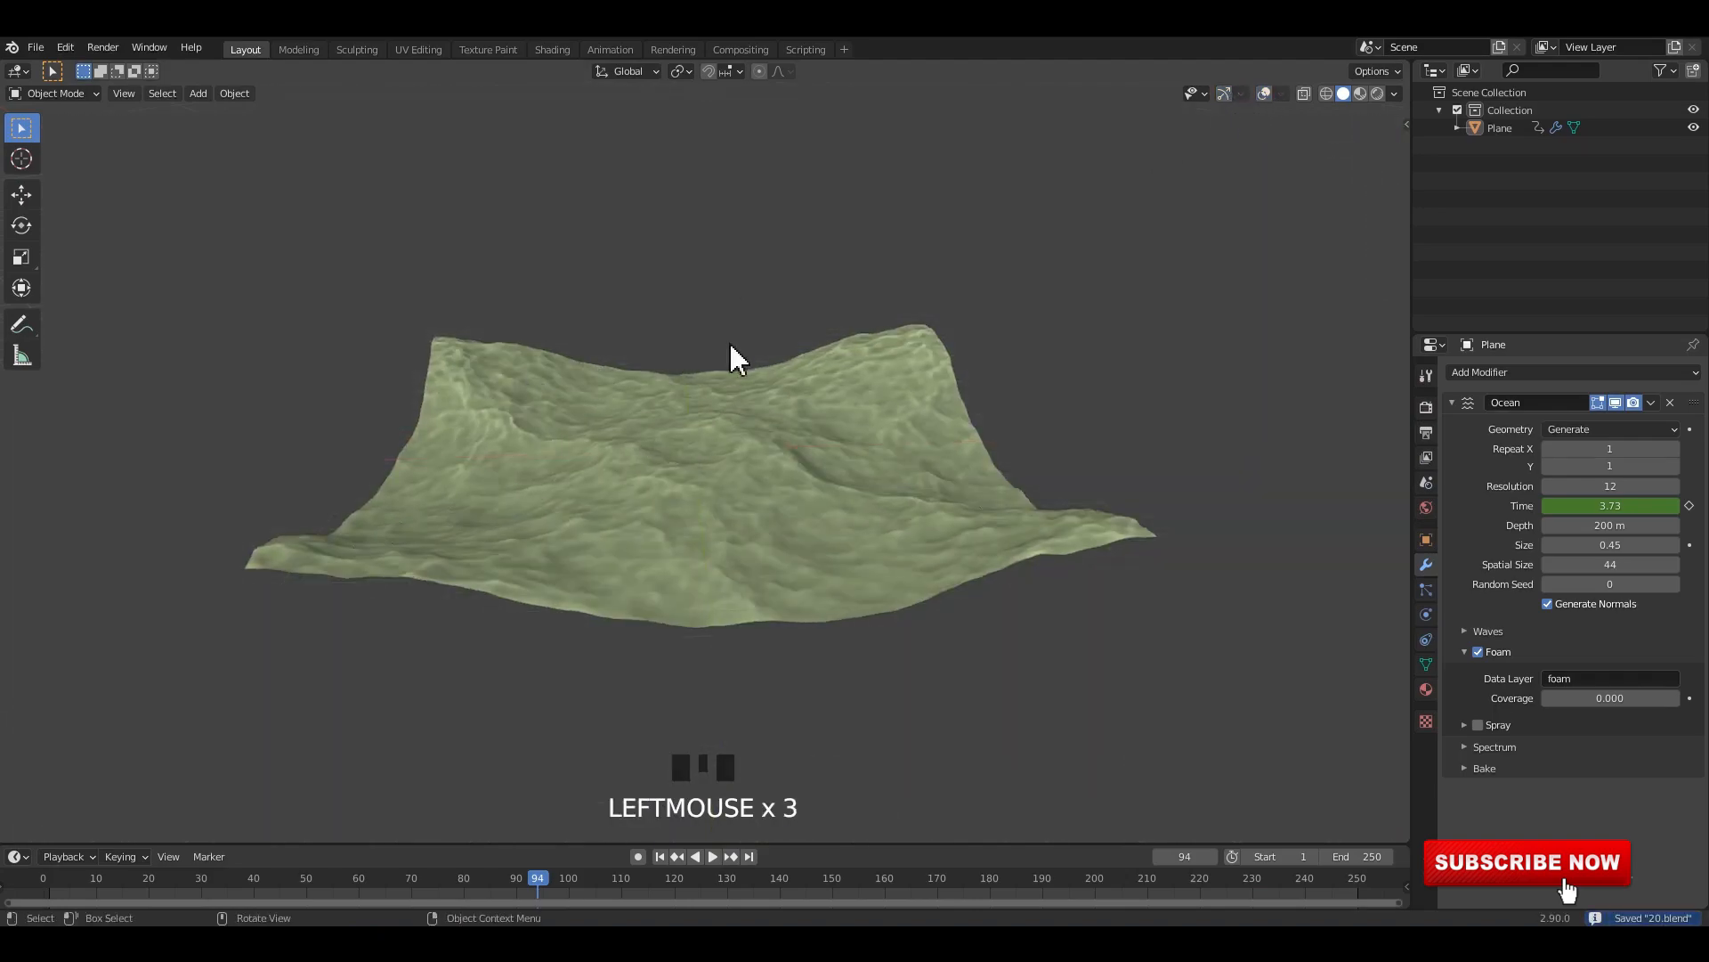
Step: Show the ocean up close in Material Preview shading and play its animation
scroll(716, 344, up, 3)
mouse_move(696, 347)
middle_down()
mouse_move(786, 321)
mouse_move(1072, 327)
middle_up()
key(space)
click(1359, 94)
key(space)
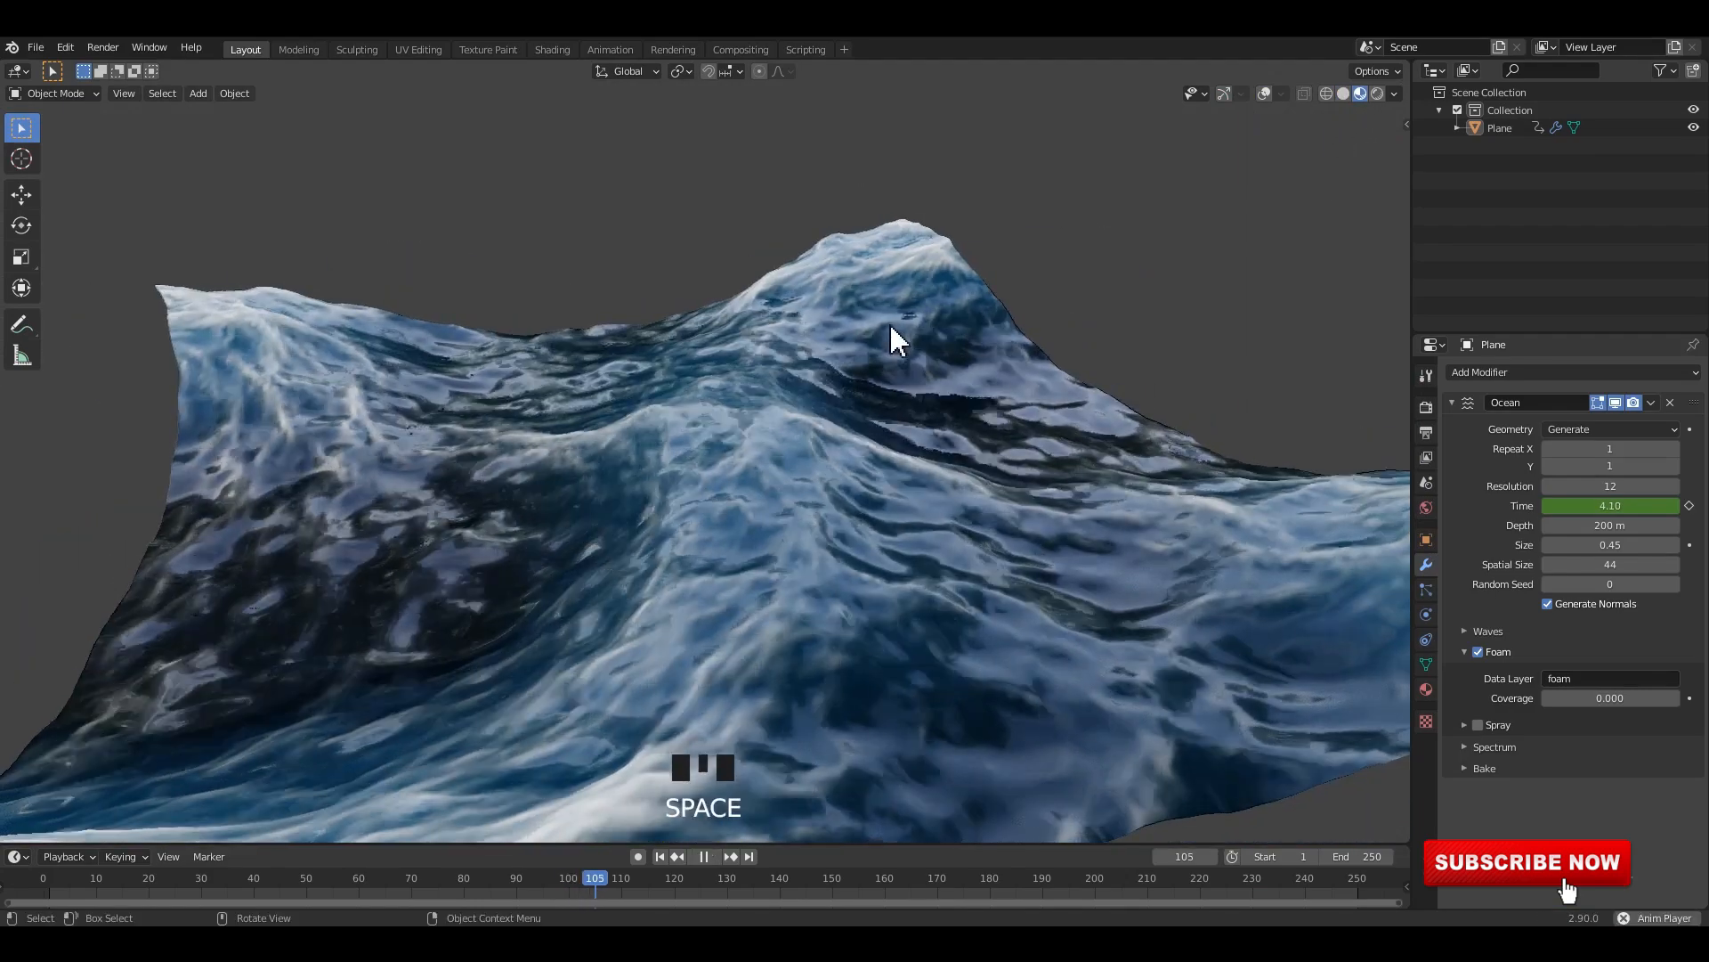
Step: Play and pause the ocean animation to examine the waves and foam from closer and farther away
scroll(828, 378, down, 2)
middle_drag(828, 392, 793, 463)
scroll(779, 401, up, 2)
key(space)
key(space)
scroll(855, 393, up, 2)
scroll(876, 360, down, 3)
key(space)
key(space)
scroll(771, 379, up, 2)
key(space)
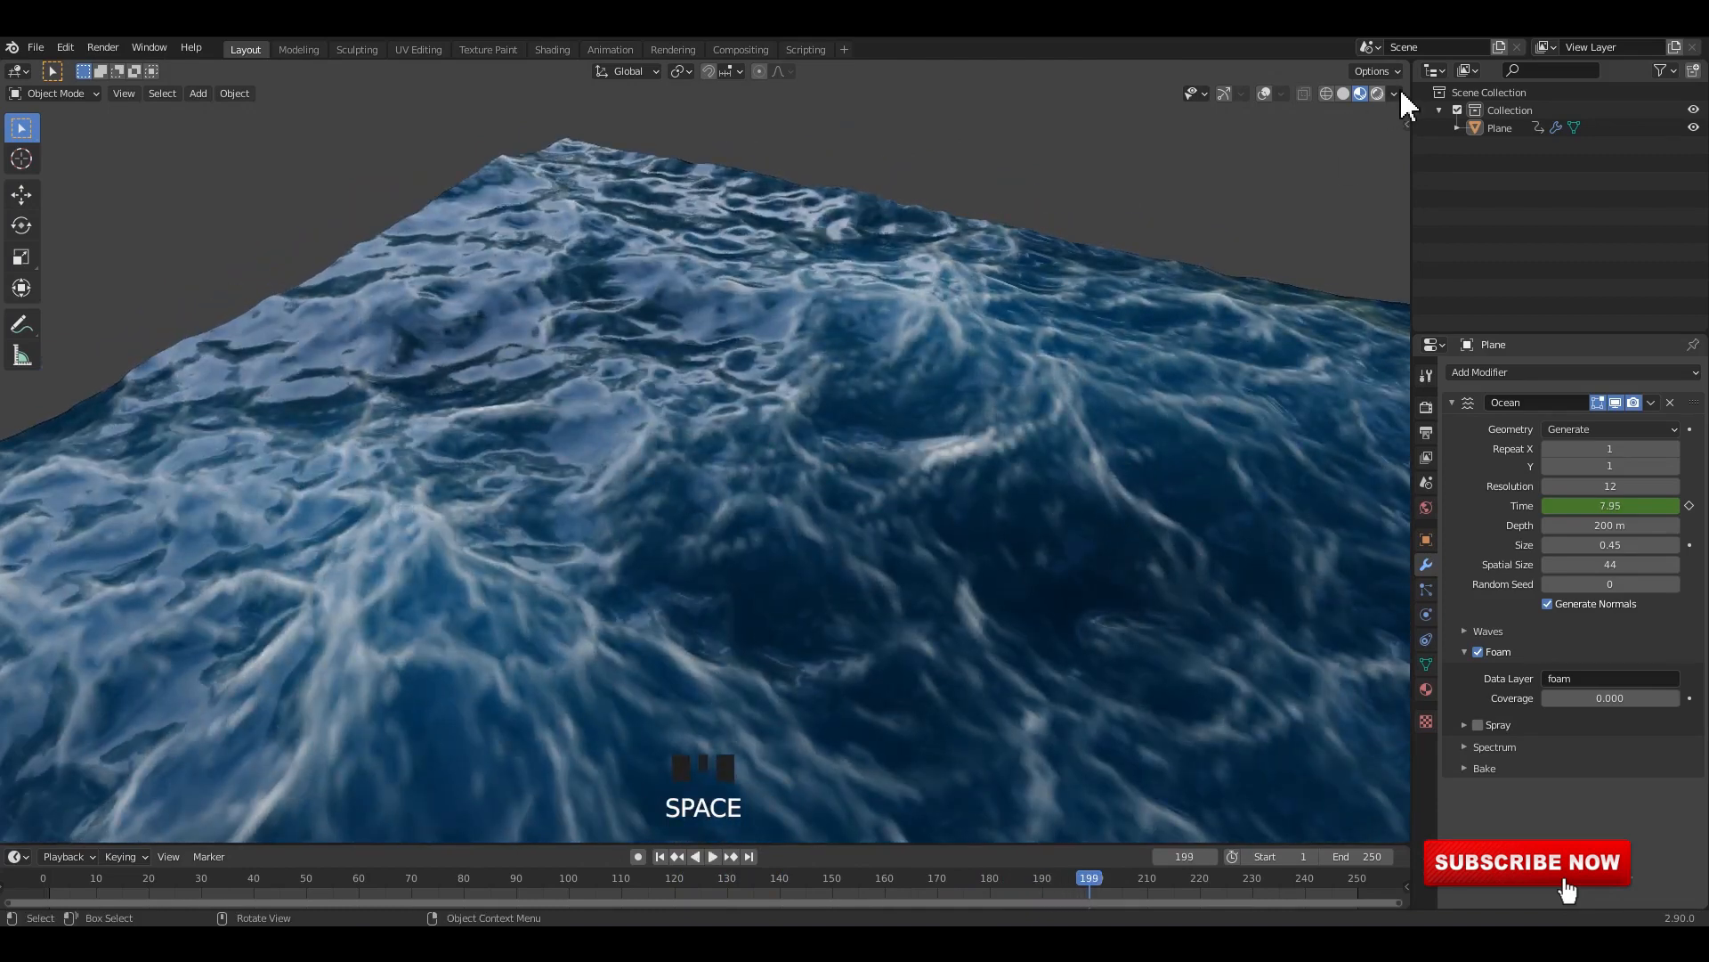
Step: Set the Material Preview lighting to strength 1.760 and blur 0.40, and play the animation to check it
click(1394, 94)
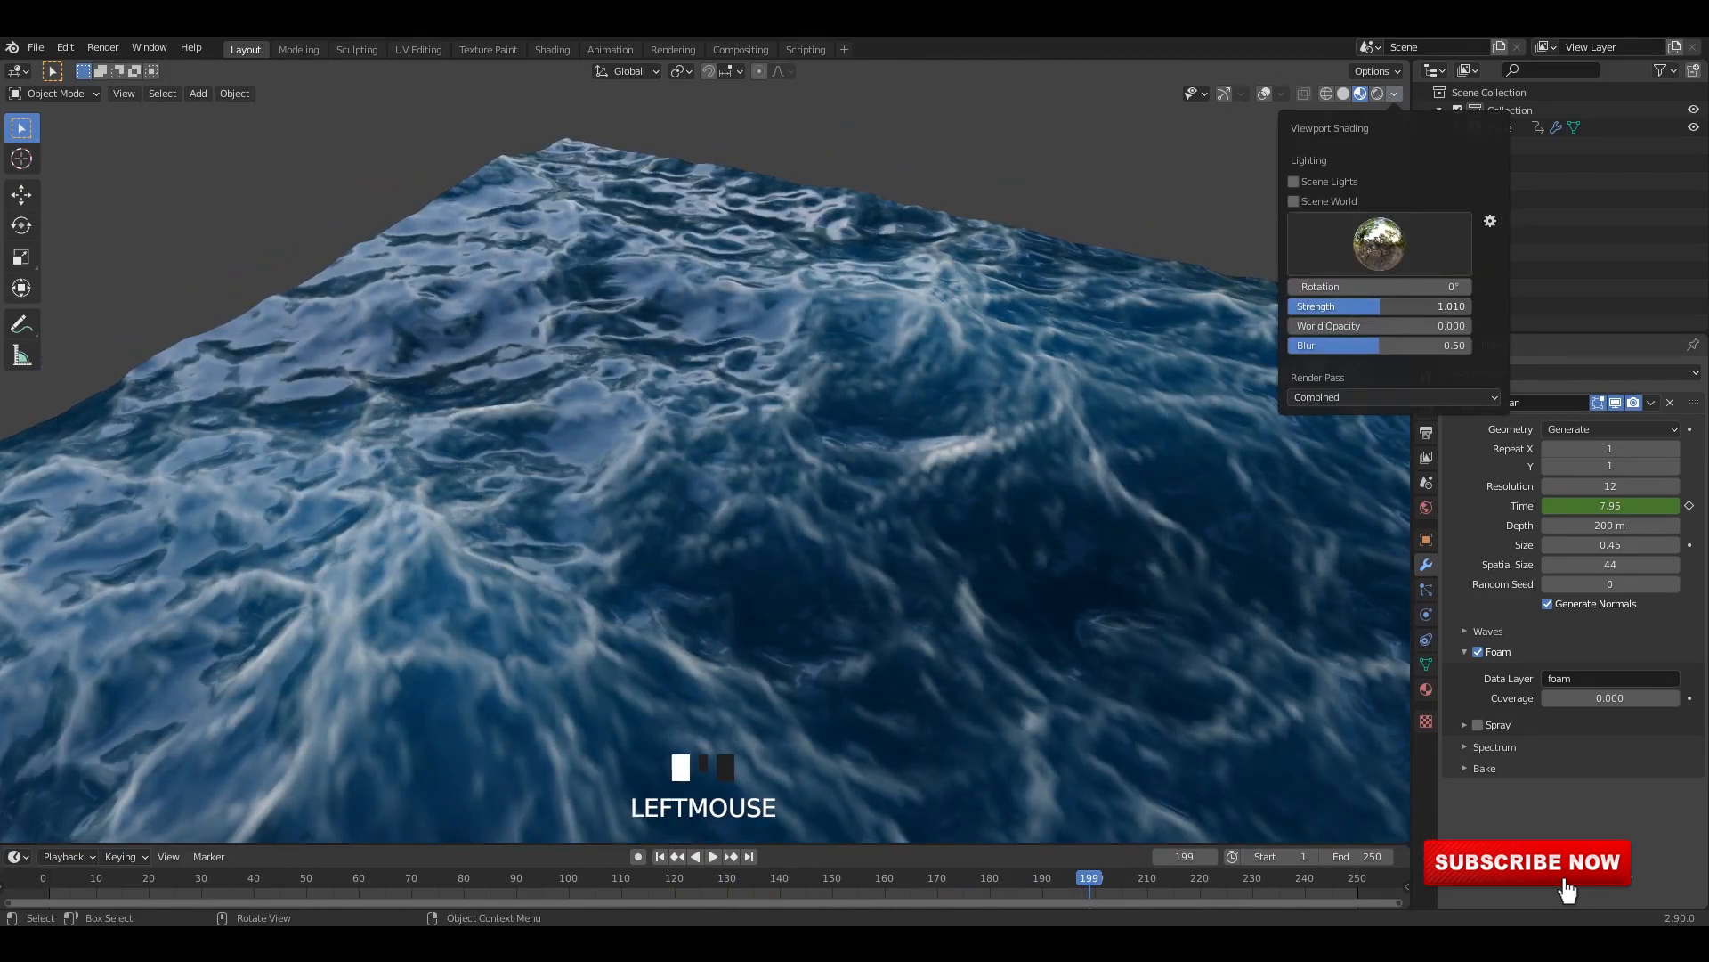
drag(1380, 306, 1452, 308)
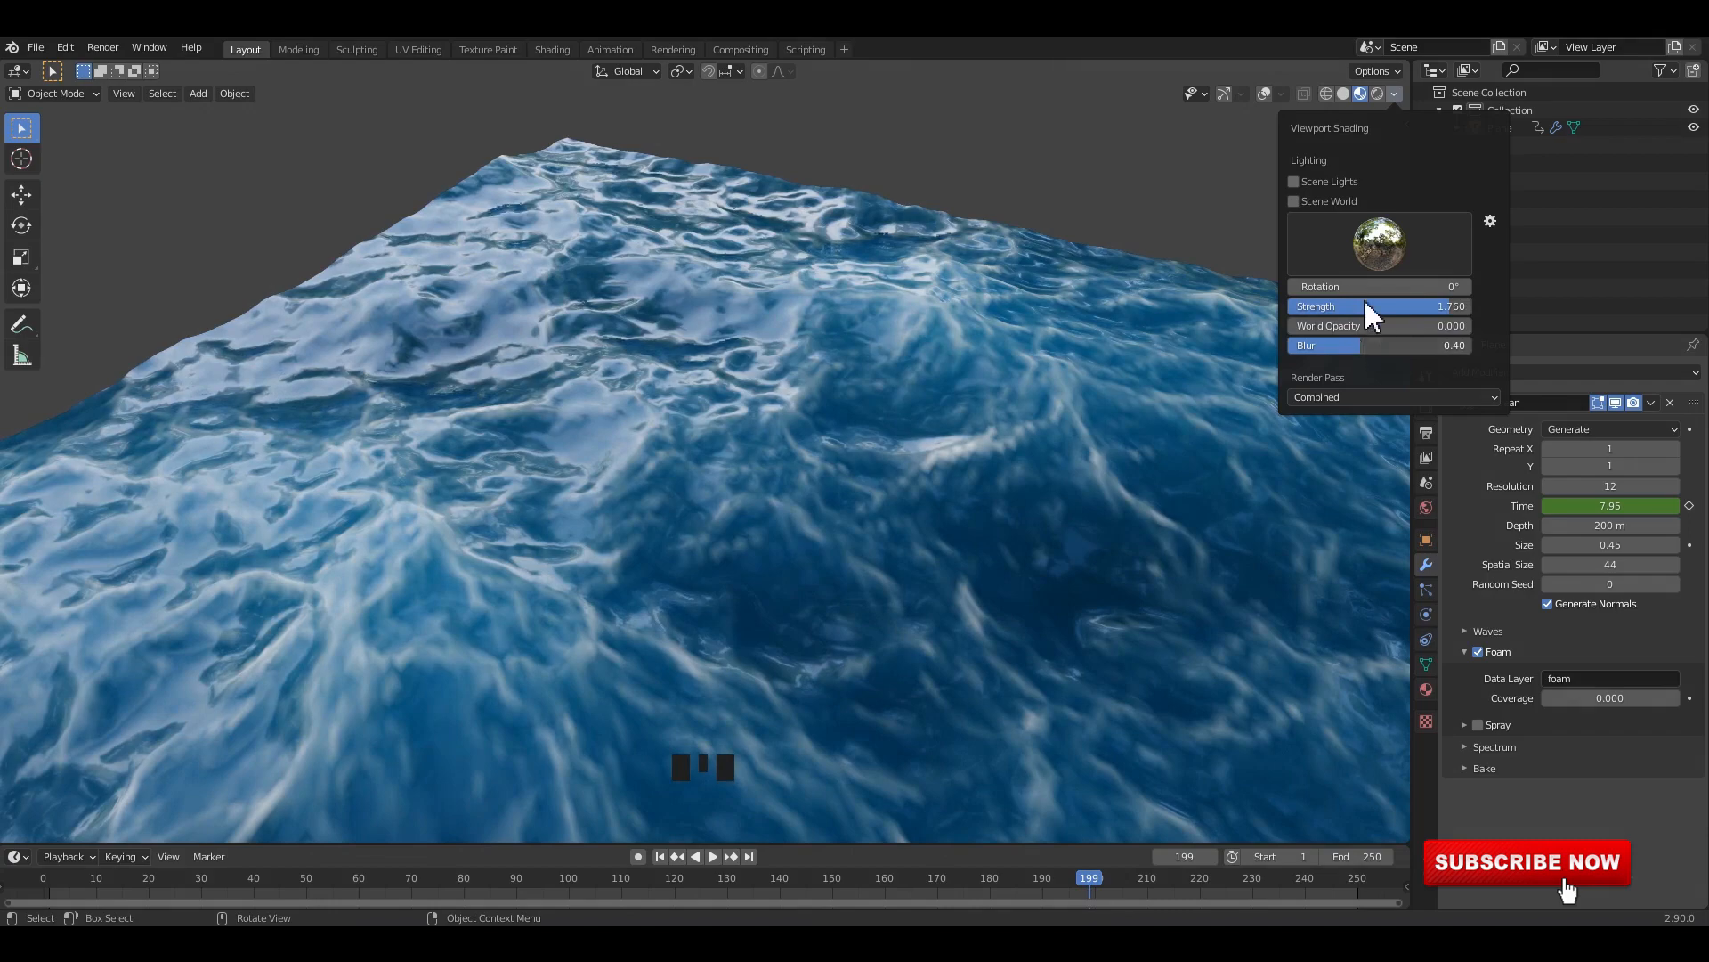
mouse_move(801, 276)
middle_down()
mouse_move(871, 228)
mouse_move(900, 244)
middle_up()
key(space)
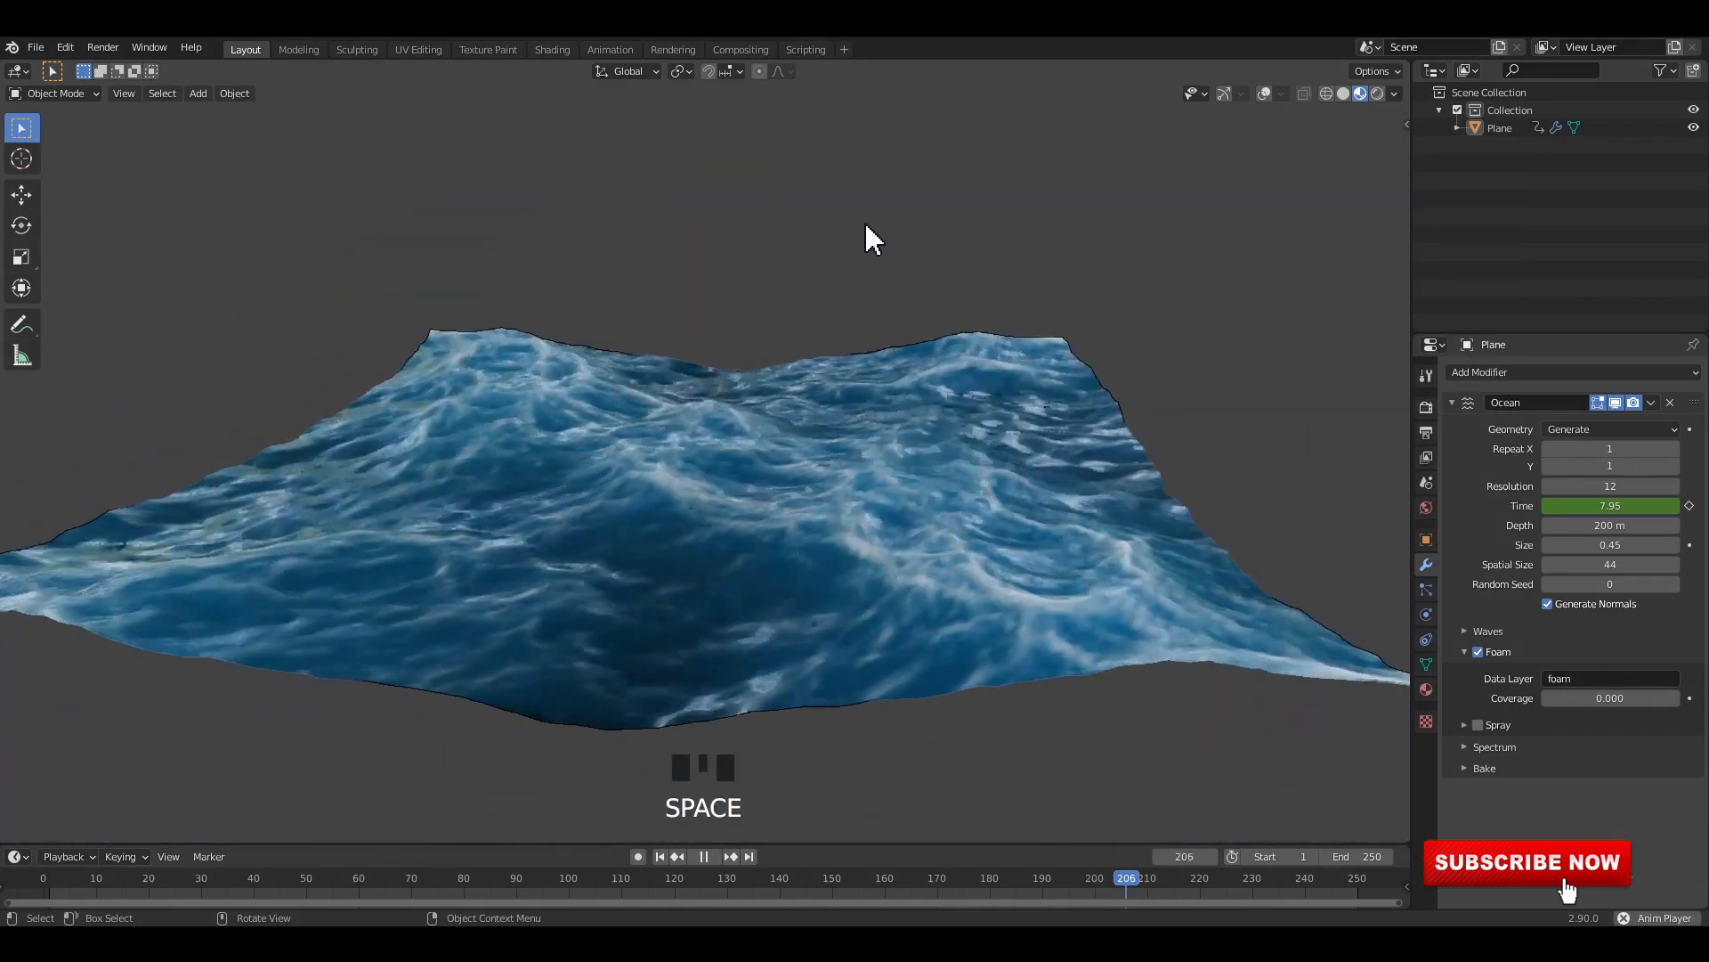
mouse_move(756, 279)
middle_down()
mouse_move(771, 290)
mouse_move(761, 278)
middle_up()
scroll(758, 274, down, 3)
key(space)
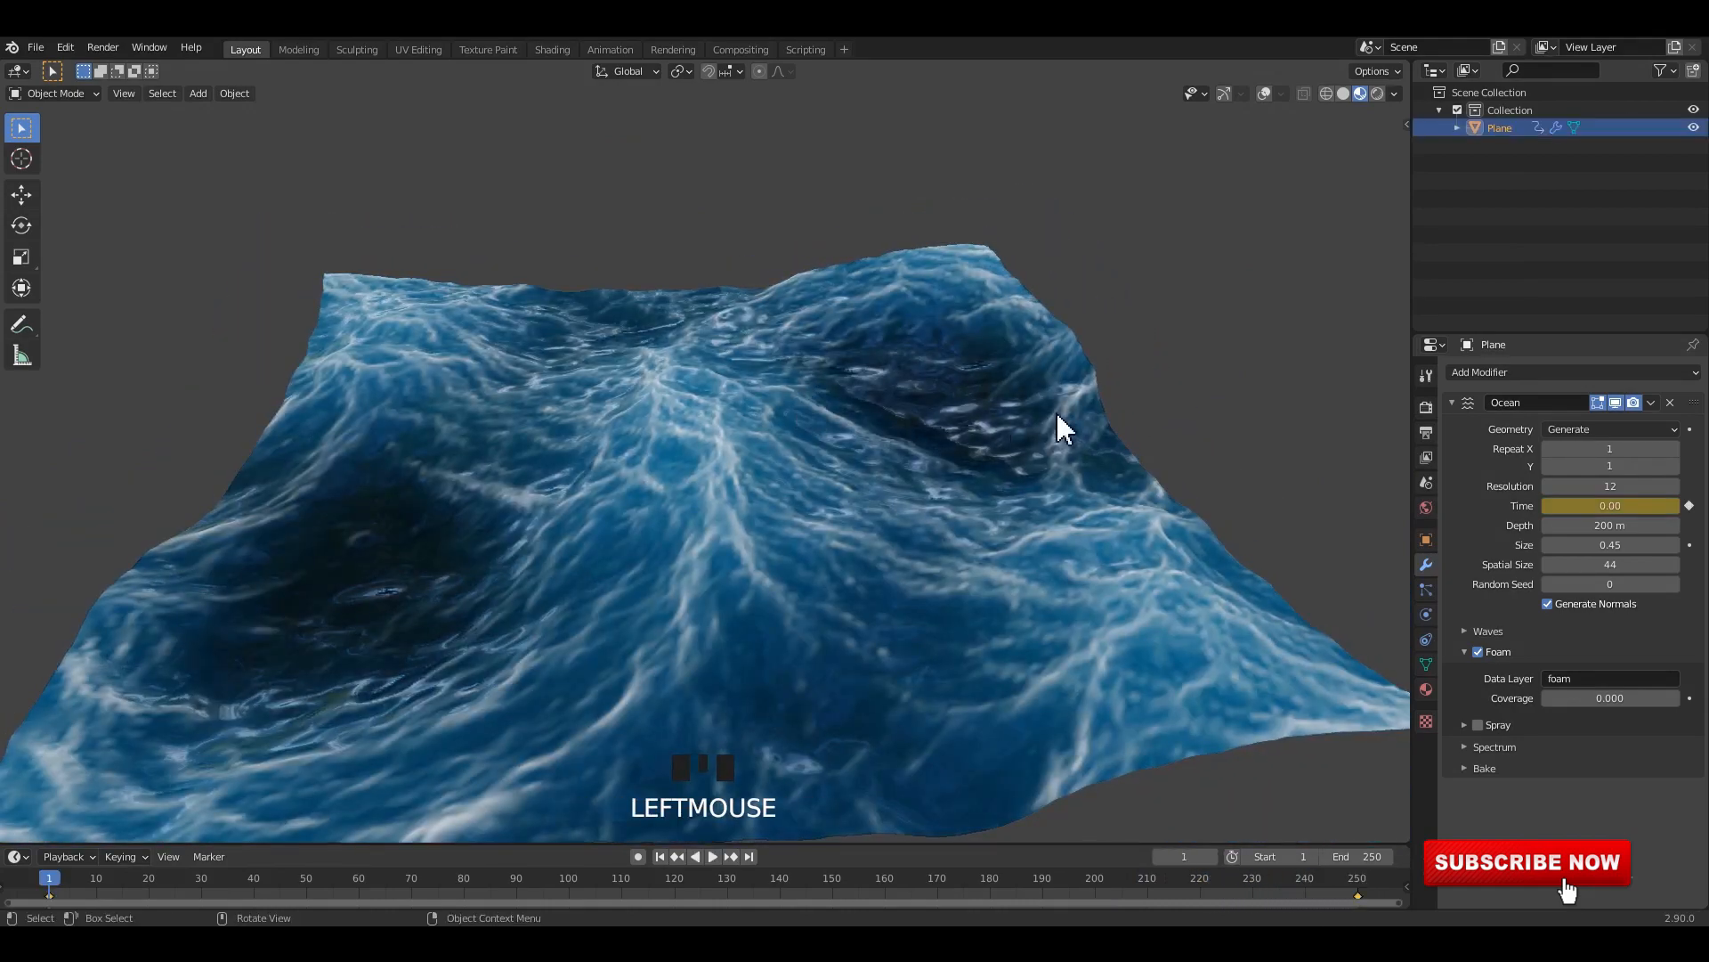
Step: Set the Ocean modifier's Repeat X and Repeat Y to 2 to enlarge the water surface
click(1674, 449)
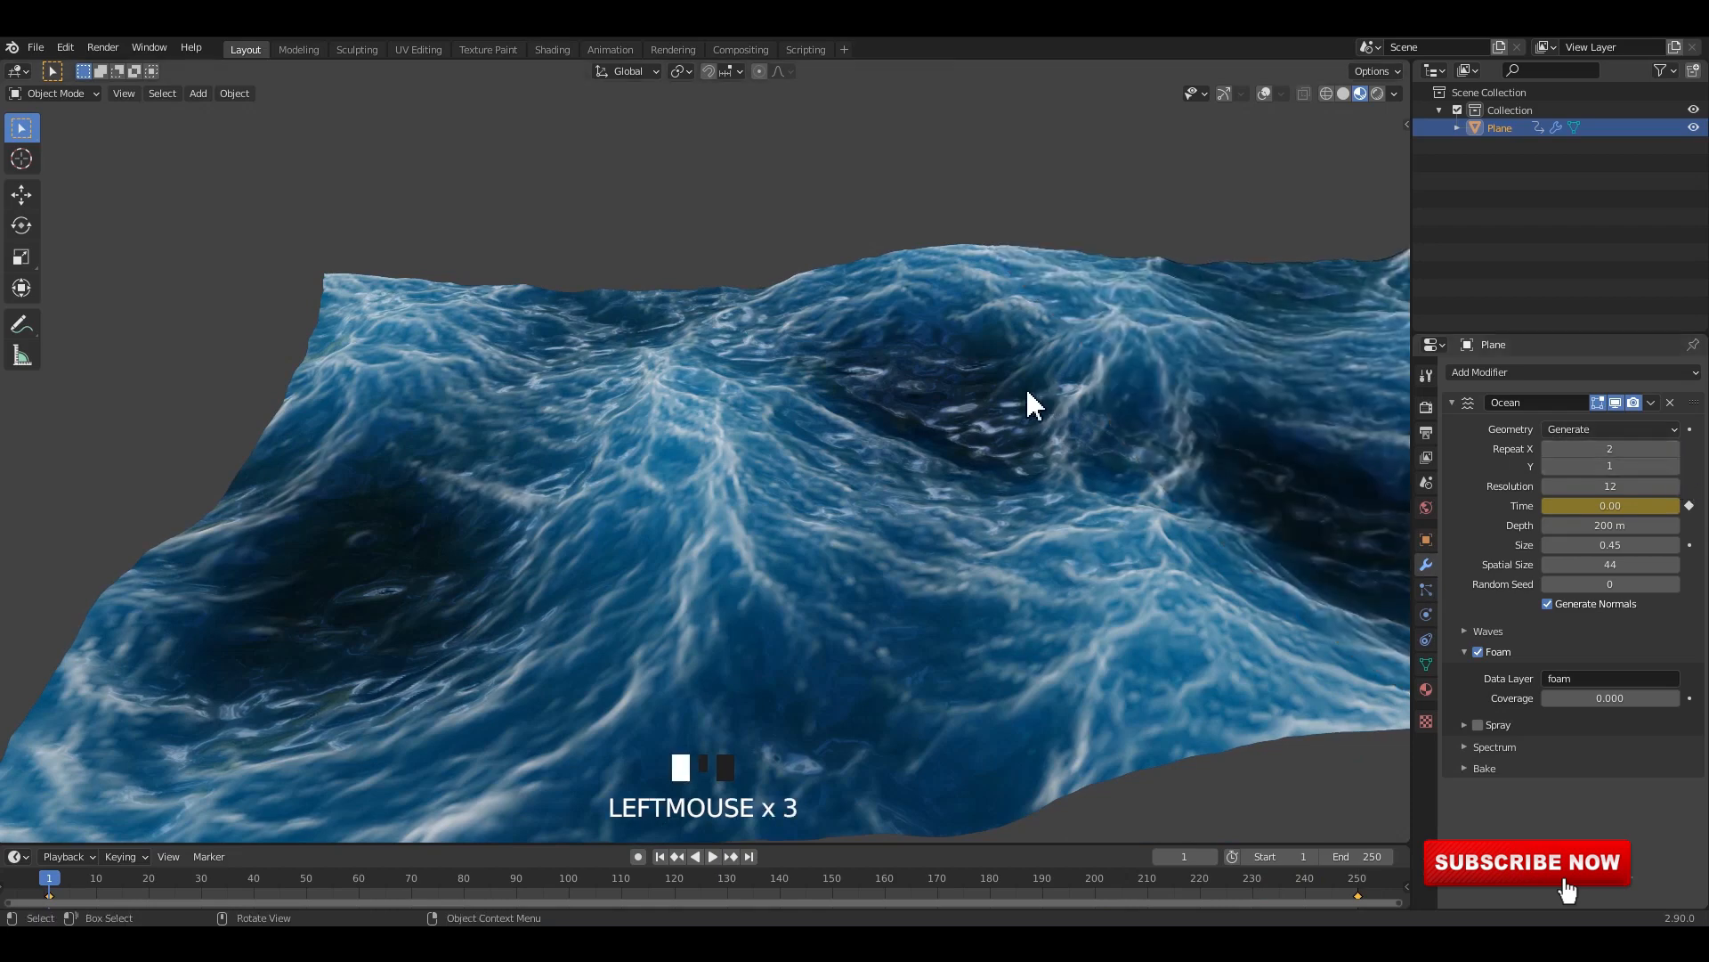
scroll(1032, 405, down, 4)
shift+middle_drag(1000, 381, 979, 396)
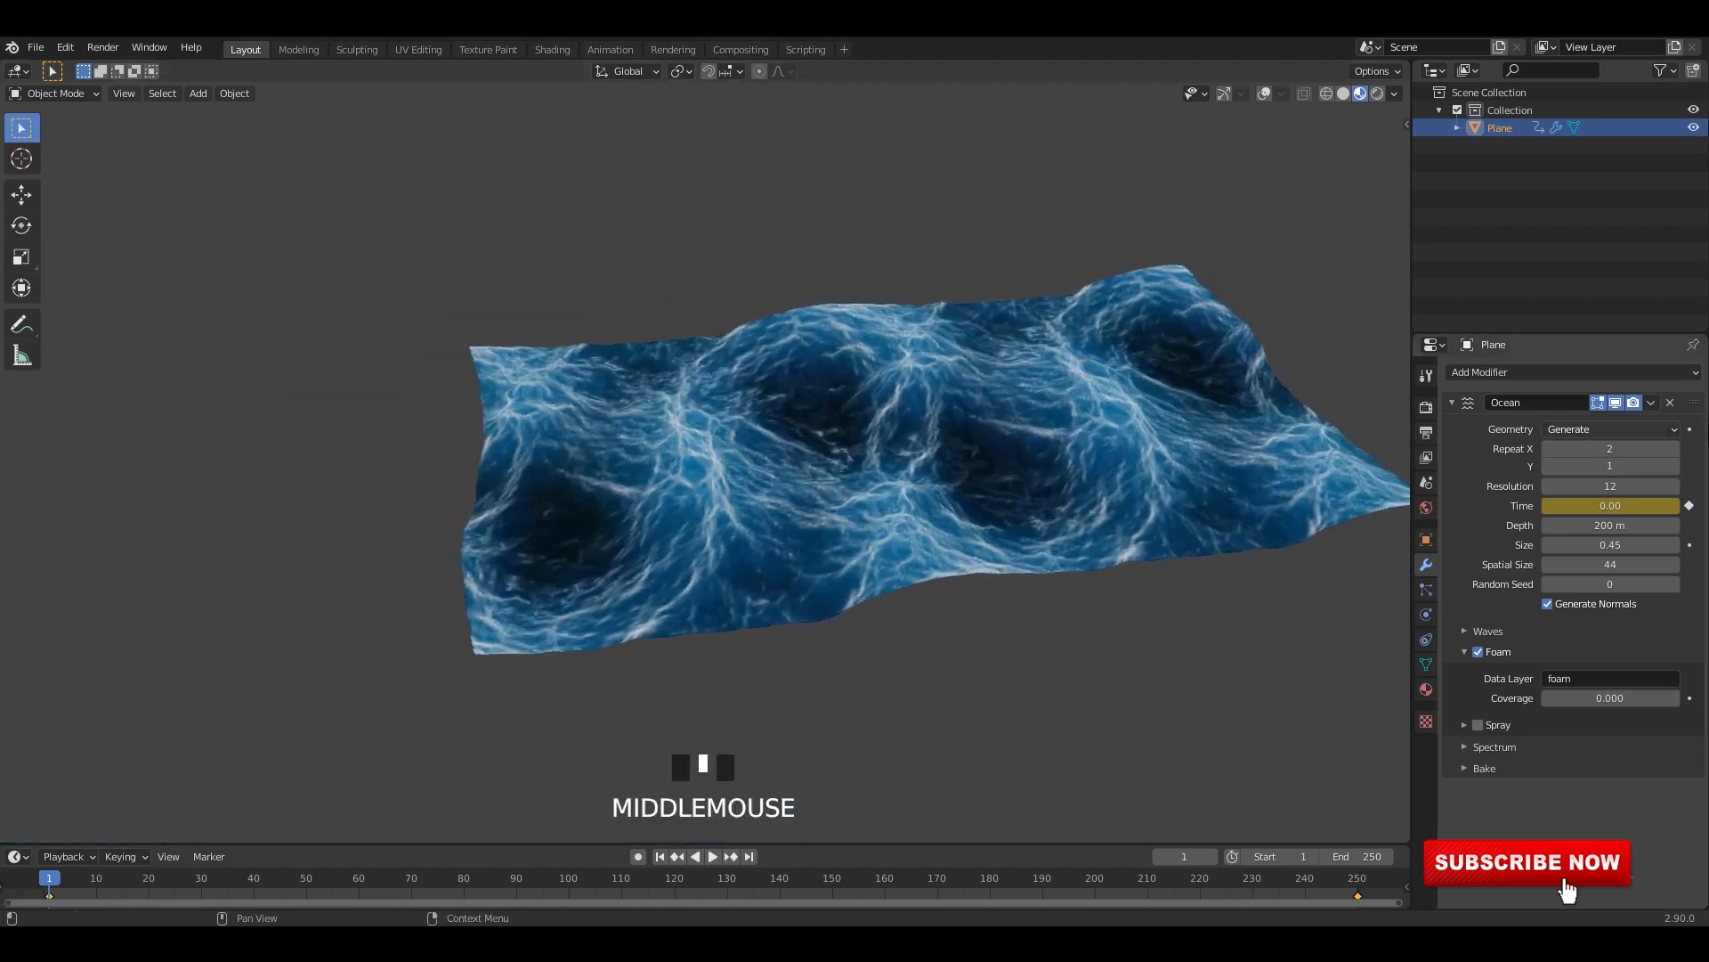
click(1673, 466)
scroll(917, 370, up, 4)
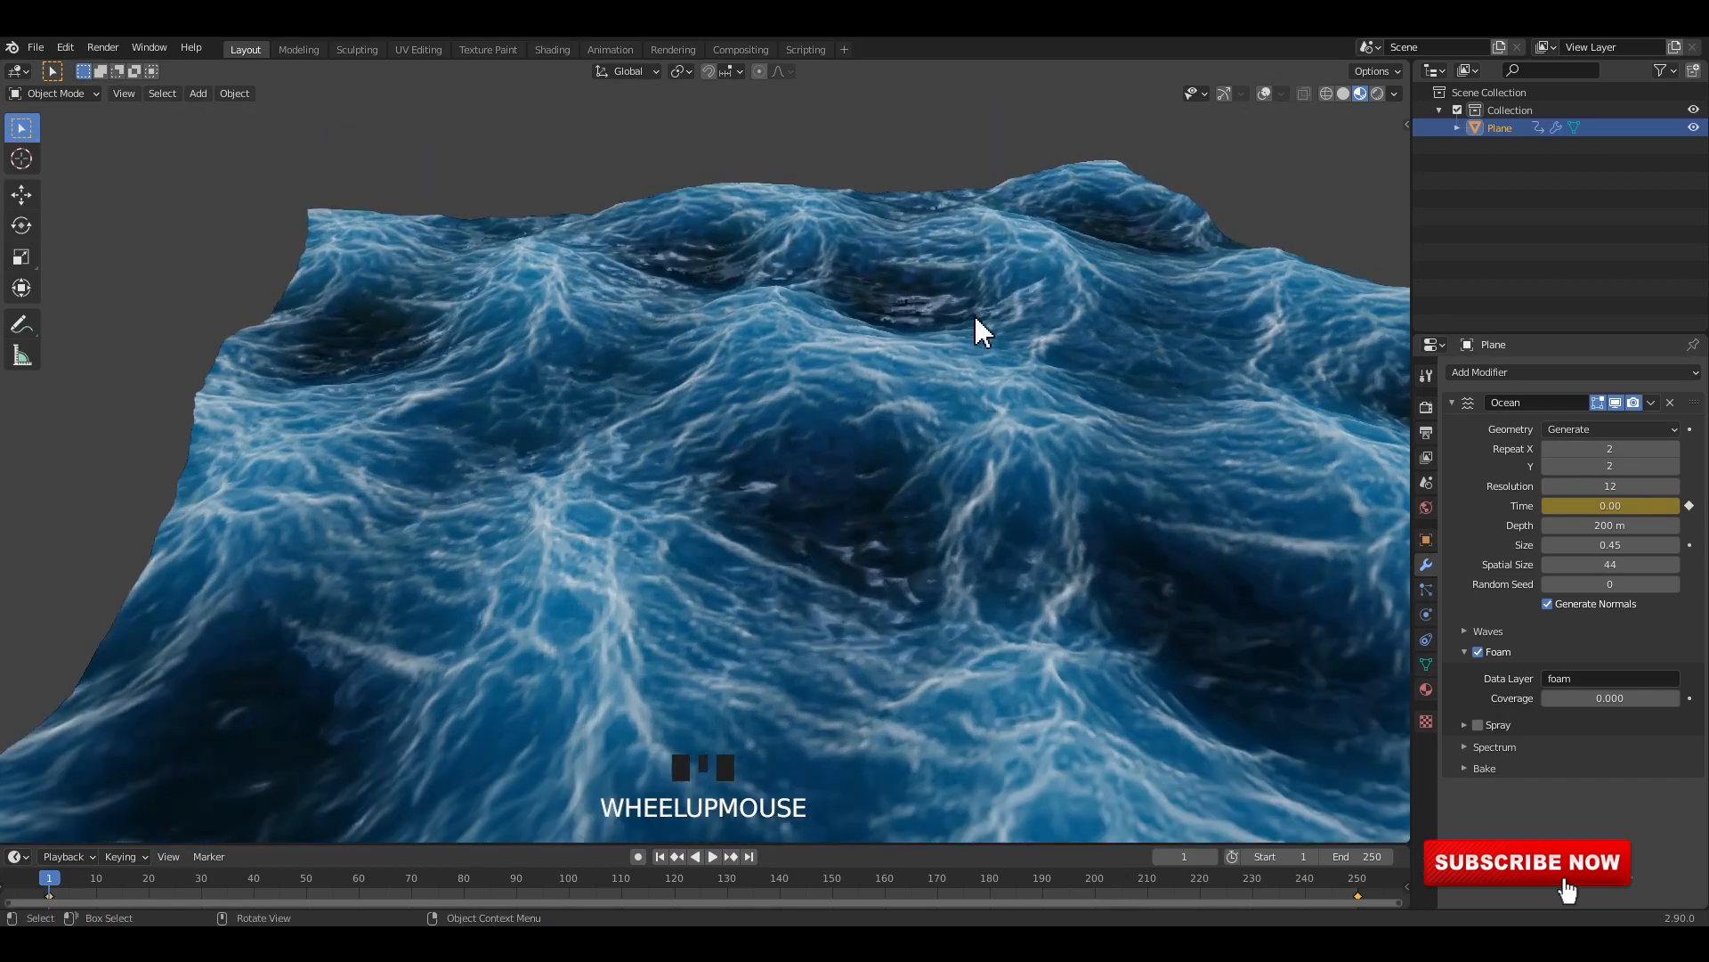
Step: Play the repeated ocean's animation and examine its tiles up close and from above
shift+middle_drag(976, 318, 798, 328)
key(space)
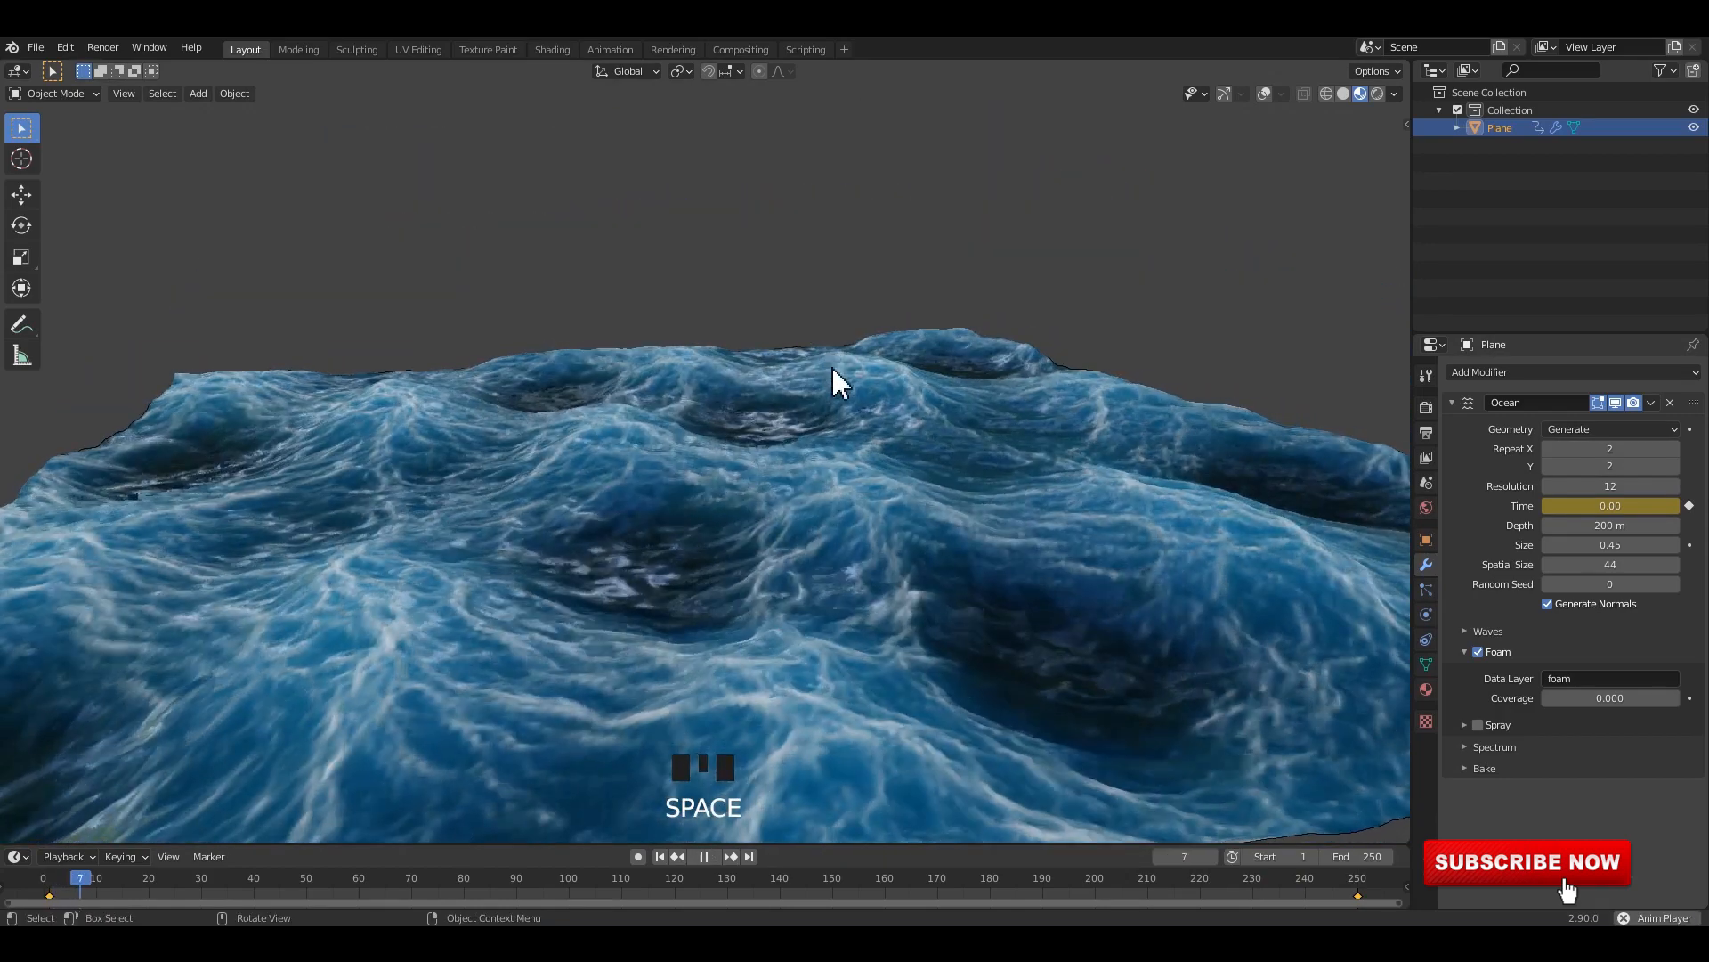
scroll(778, 404, up, 2)
shift+middle_drag(778, 405, 824, 392)
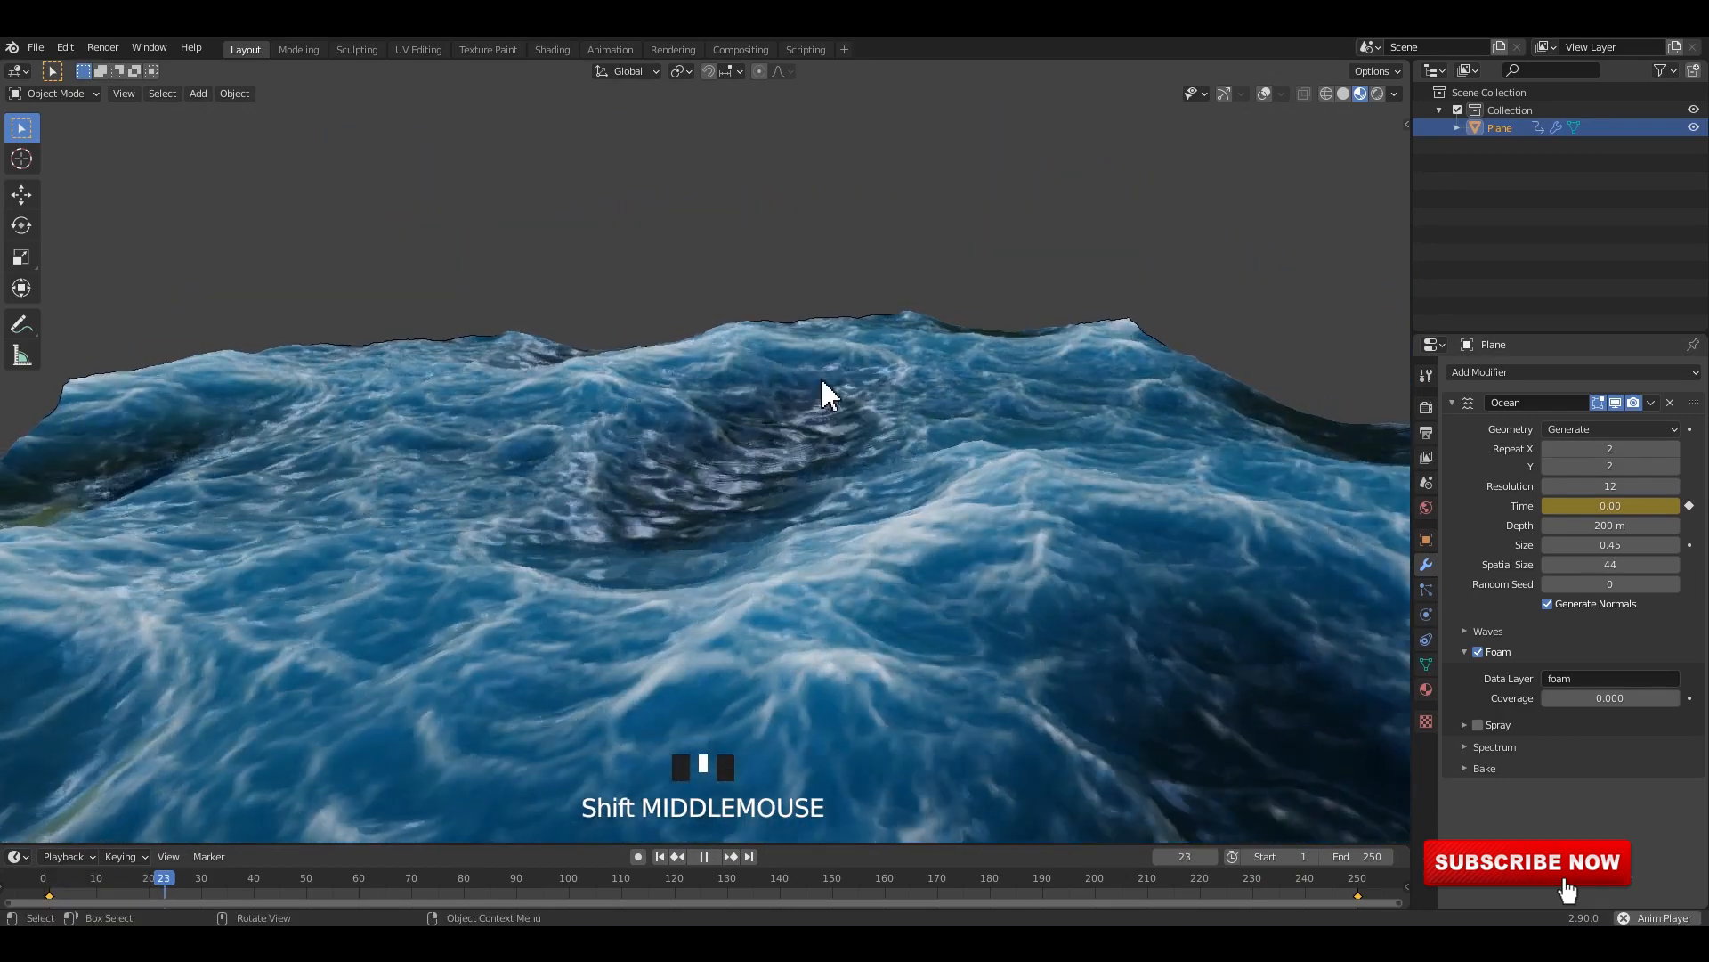
scroll(678, 355, down, 2)
mouse_move(691, 410)
middle_down()
mouse_move(713, 420)
mouse_move(713, 401)
middle_up()
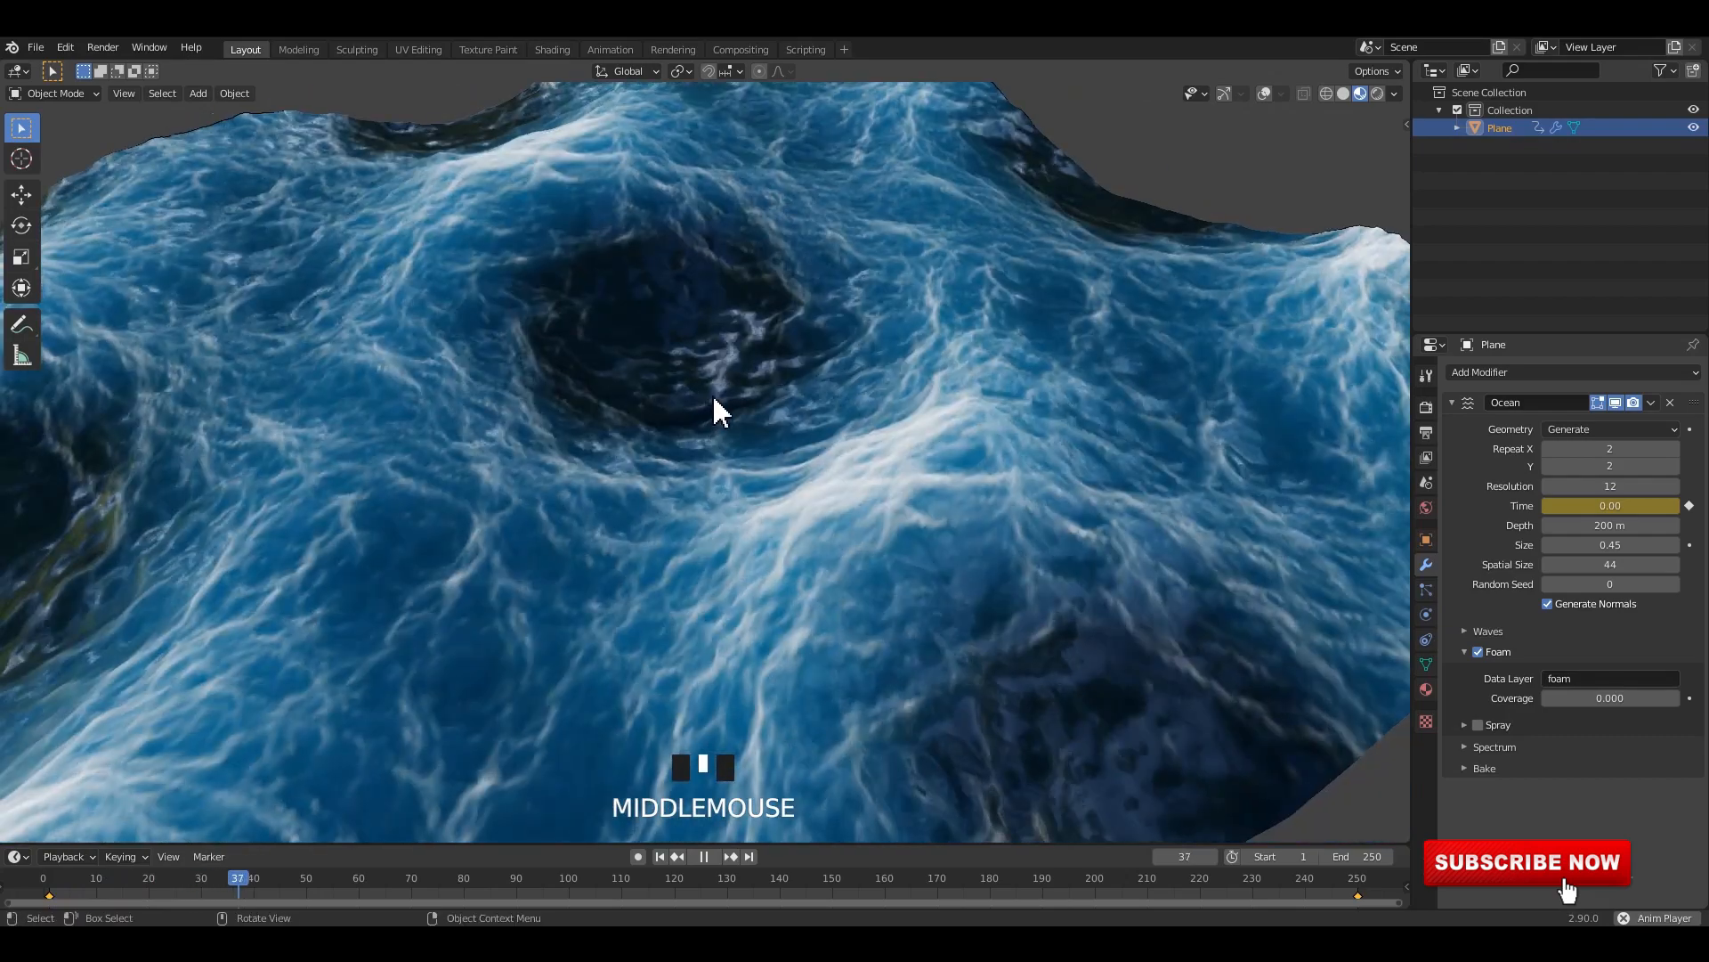
scroll(718, 378, down, 2)
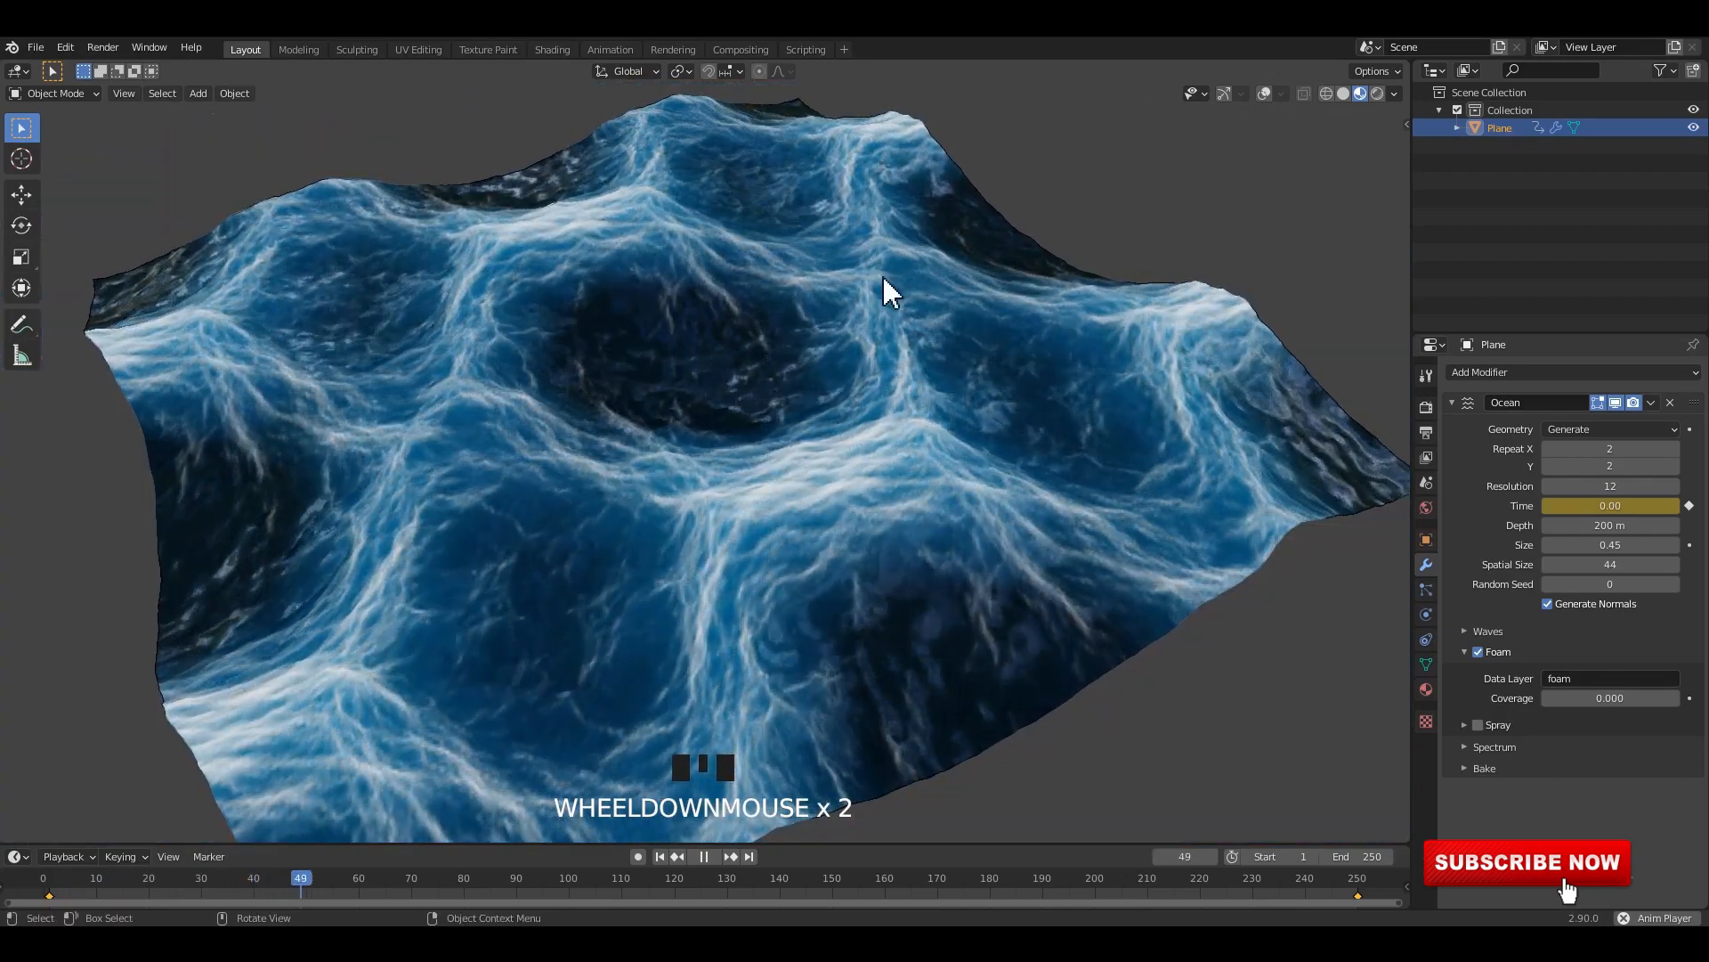
scroll(922, 294, up, 2)
middle_drag(921, 293, 1045, 313)
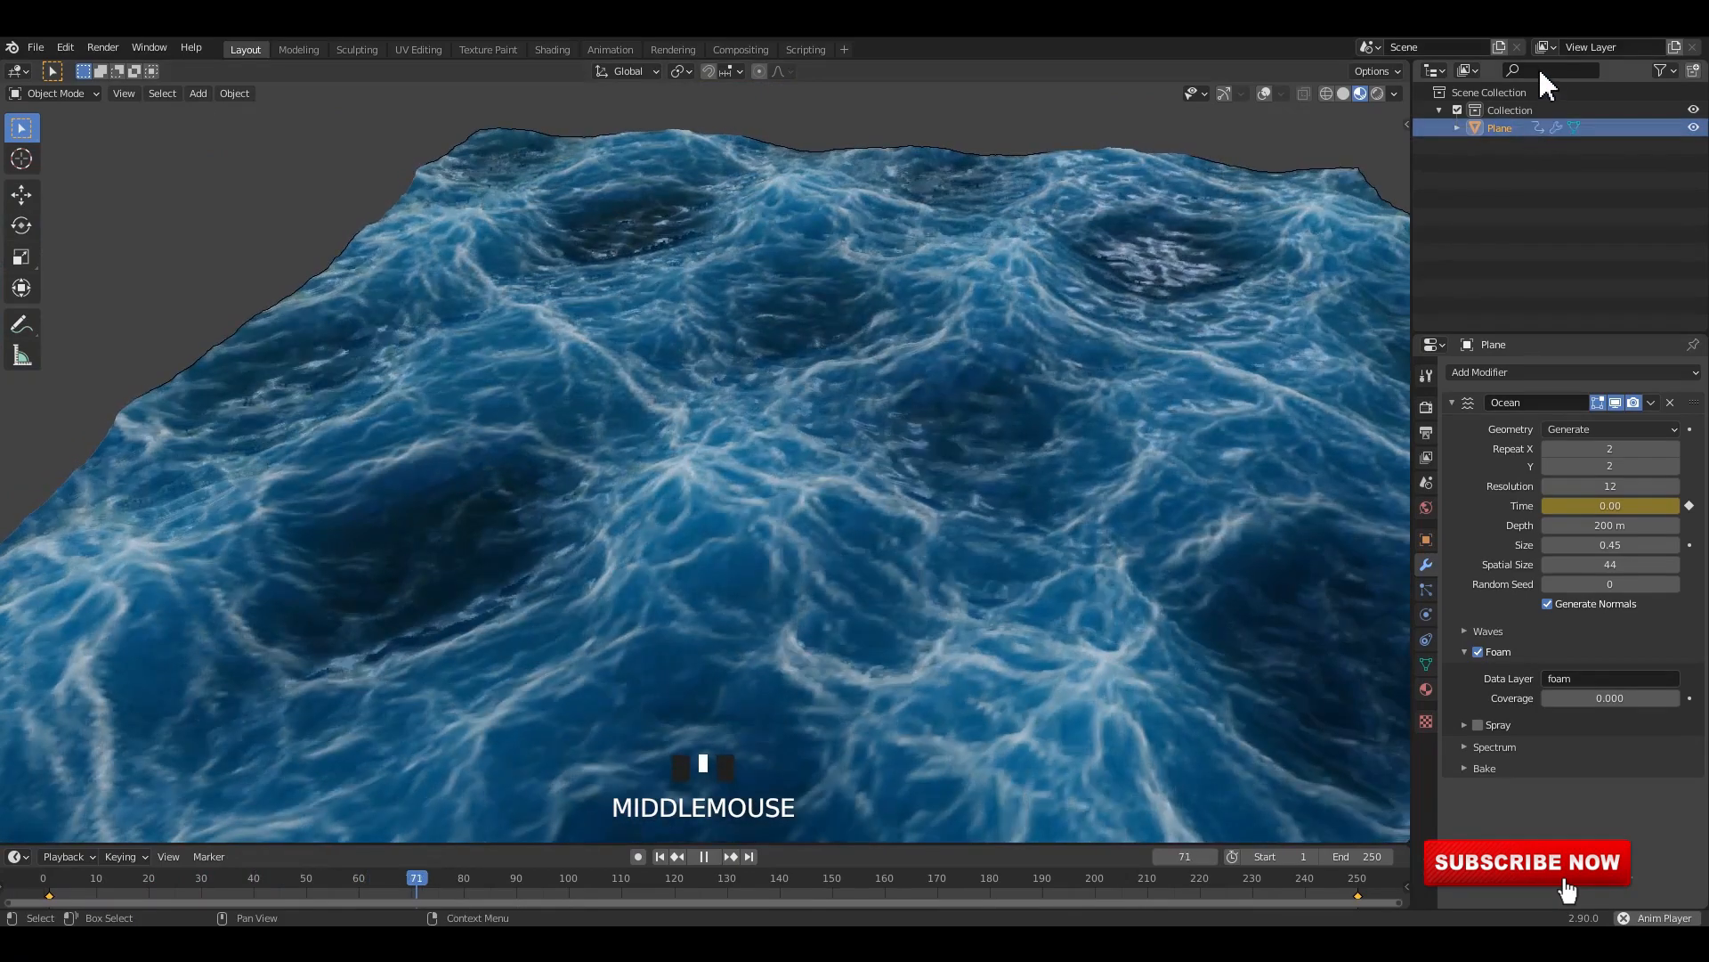
Step: Save the file and play the animation to check the ocean from several angles
key(ctrl+s)
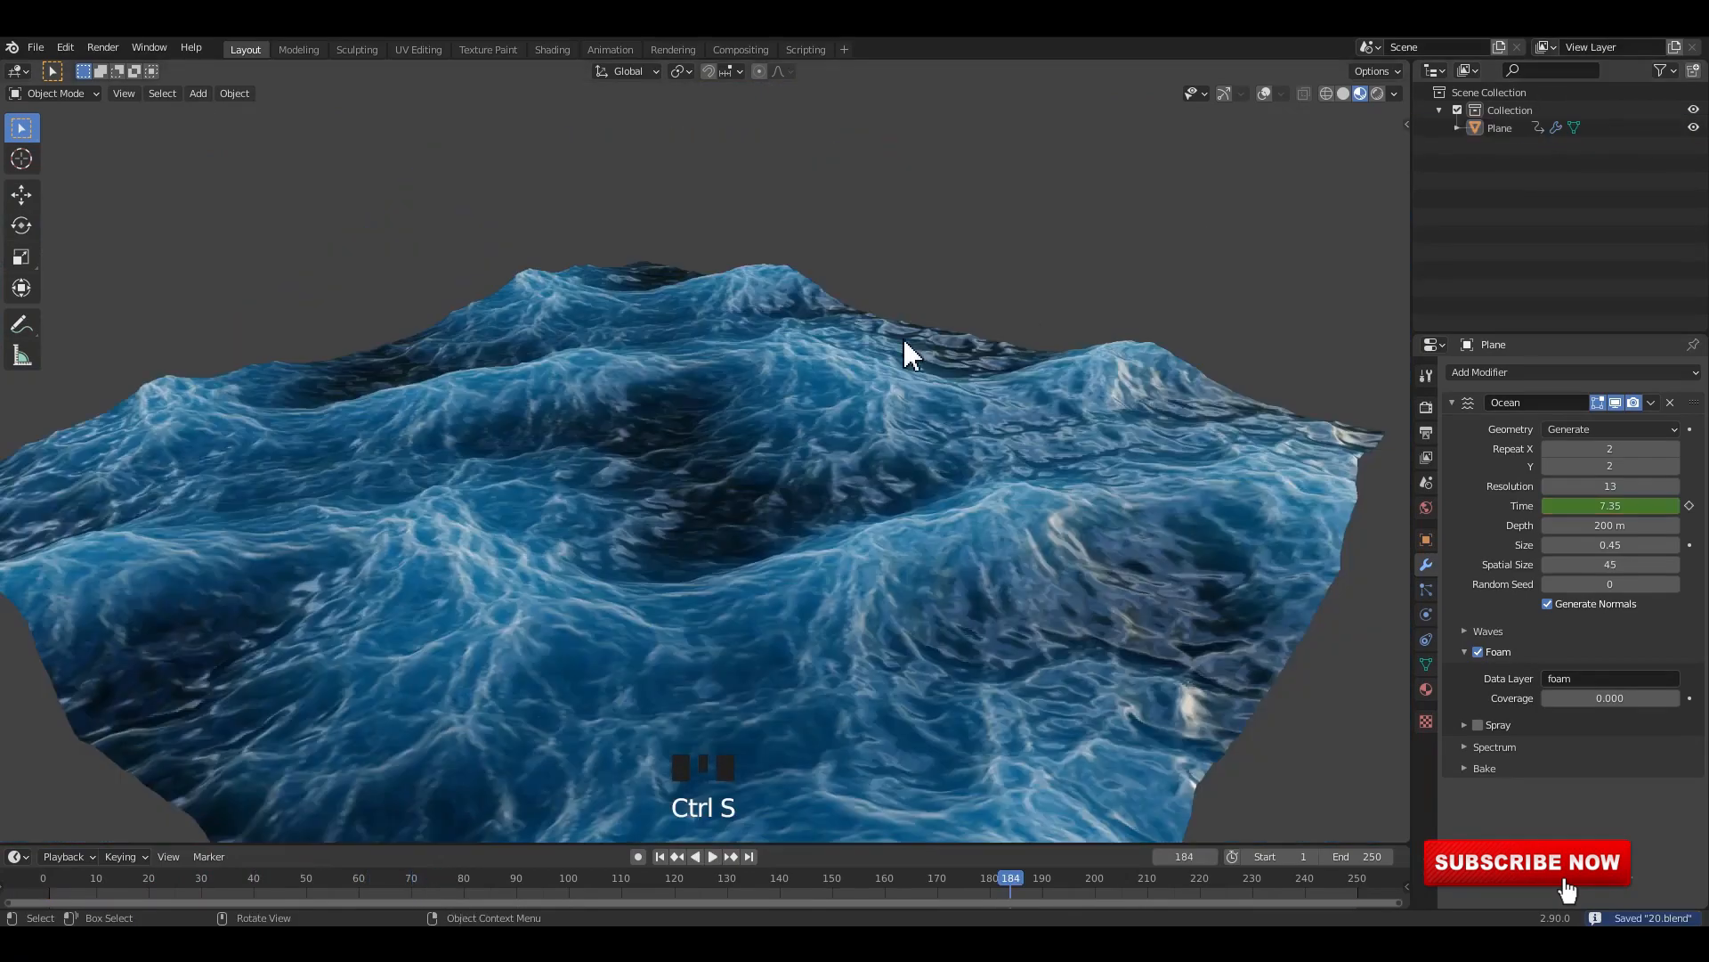
middle_drag(904, 343, 683, 446)
key(space)
scroll(794, 404, up, 2)
scroll(784, 401, down, 2)
scroll(748, 446, up, 2)
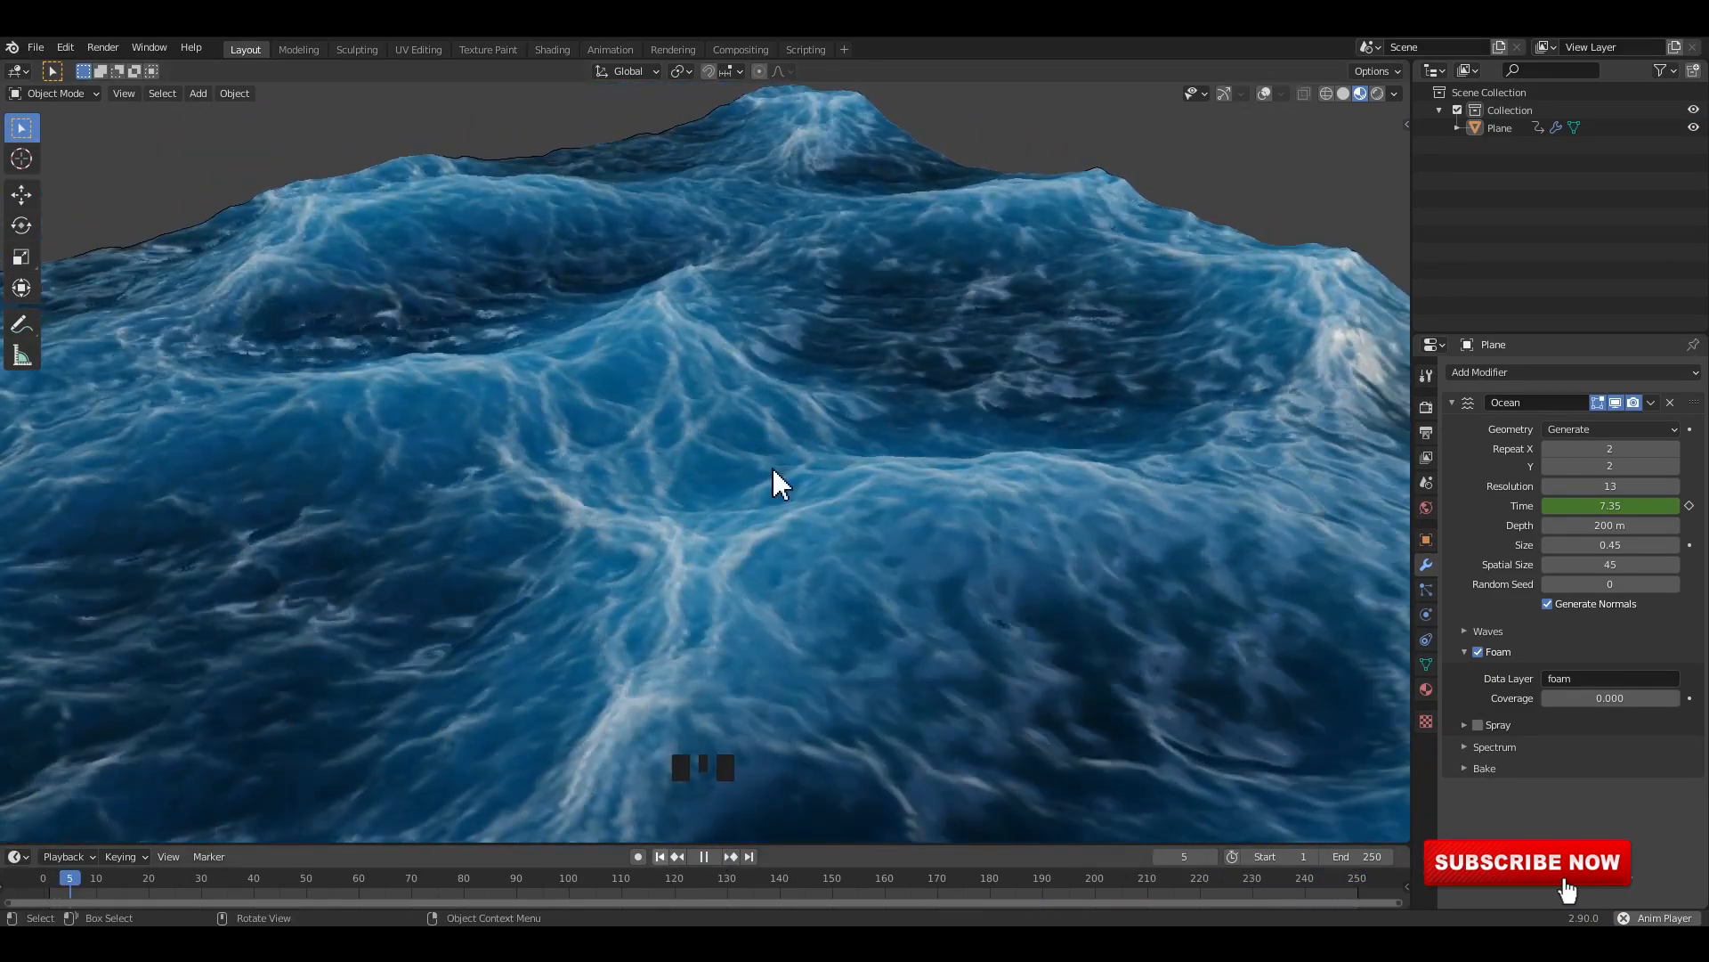
scroll(748, 489, down, 2)
middle_drag(752, 481, 759, 524)
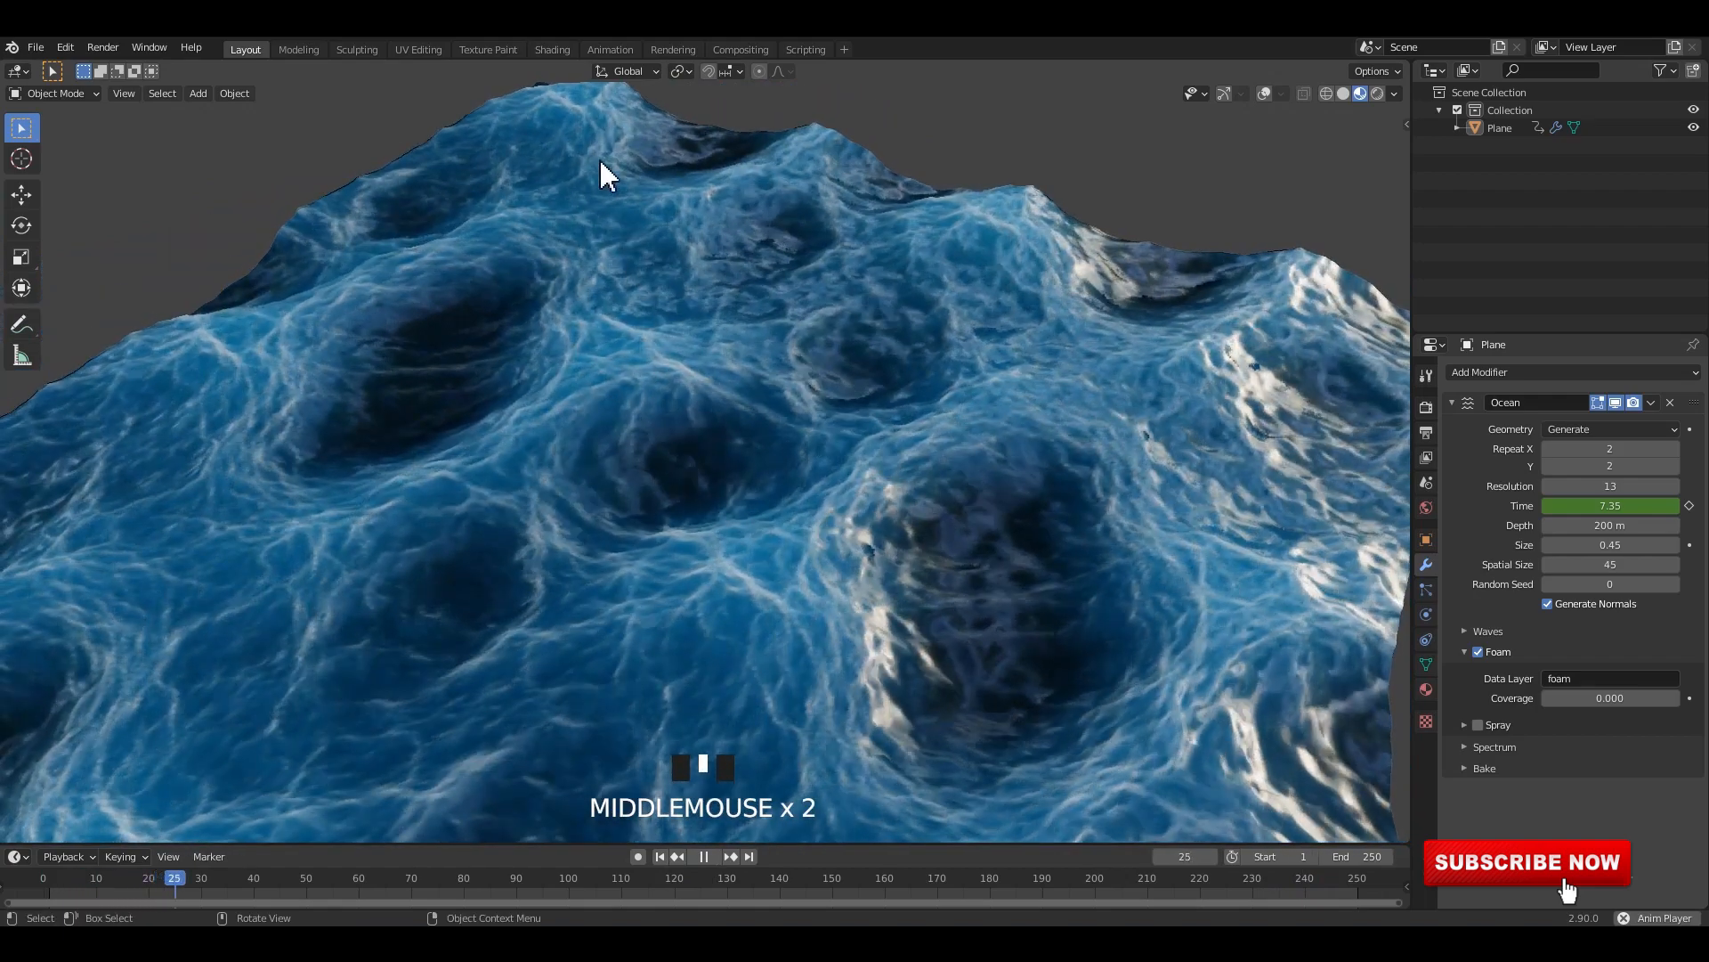
Step: Open the Animation workspace to reach the material's nodes and stop the playback
click(608, 50)
mouse_move(312, 398)
middle_down()
mouse_move(377, 440)
mouse_move(270, 423)
mouse_move(271, 402)
mouse_move(285, 431)
mouse_move(249, 461)
mouse_move(363, 496)
mouse_move(294, 477)
mouse_move(356, 465)
mouse_move(255, 385)
mouse_move(250, 412)
mouse_move(293, 422)
middle_up()
scroll(292, 422, up, 2)
key(space)
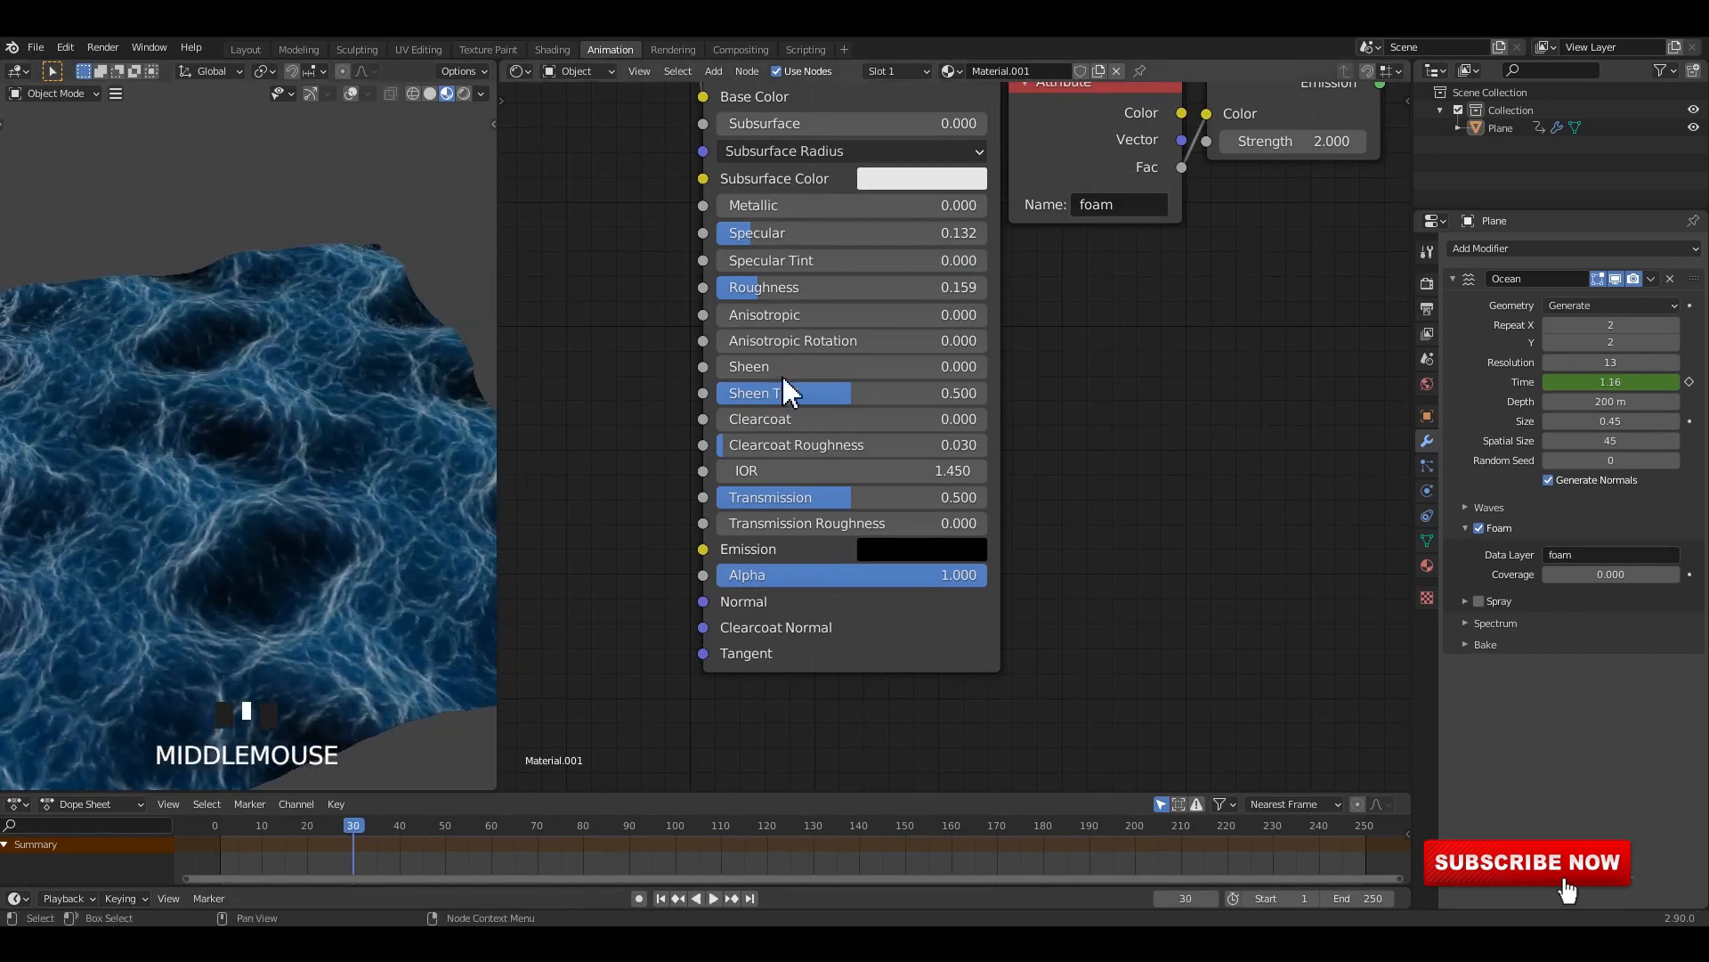
Step: Move the ColorRamp's dark blue stop to position 0.000 and the light blue stop to 1.000
scroll(792, 377, down, 3)
middle_drag(822, 389, 971, 695)
middle_drag(664, 167, 954, 463)
scroll(1029, 445, up, 3)
drag(1066, 488, 938, 486)
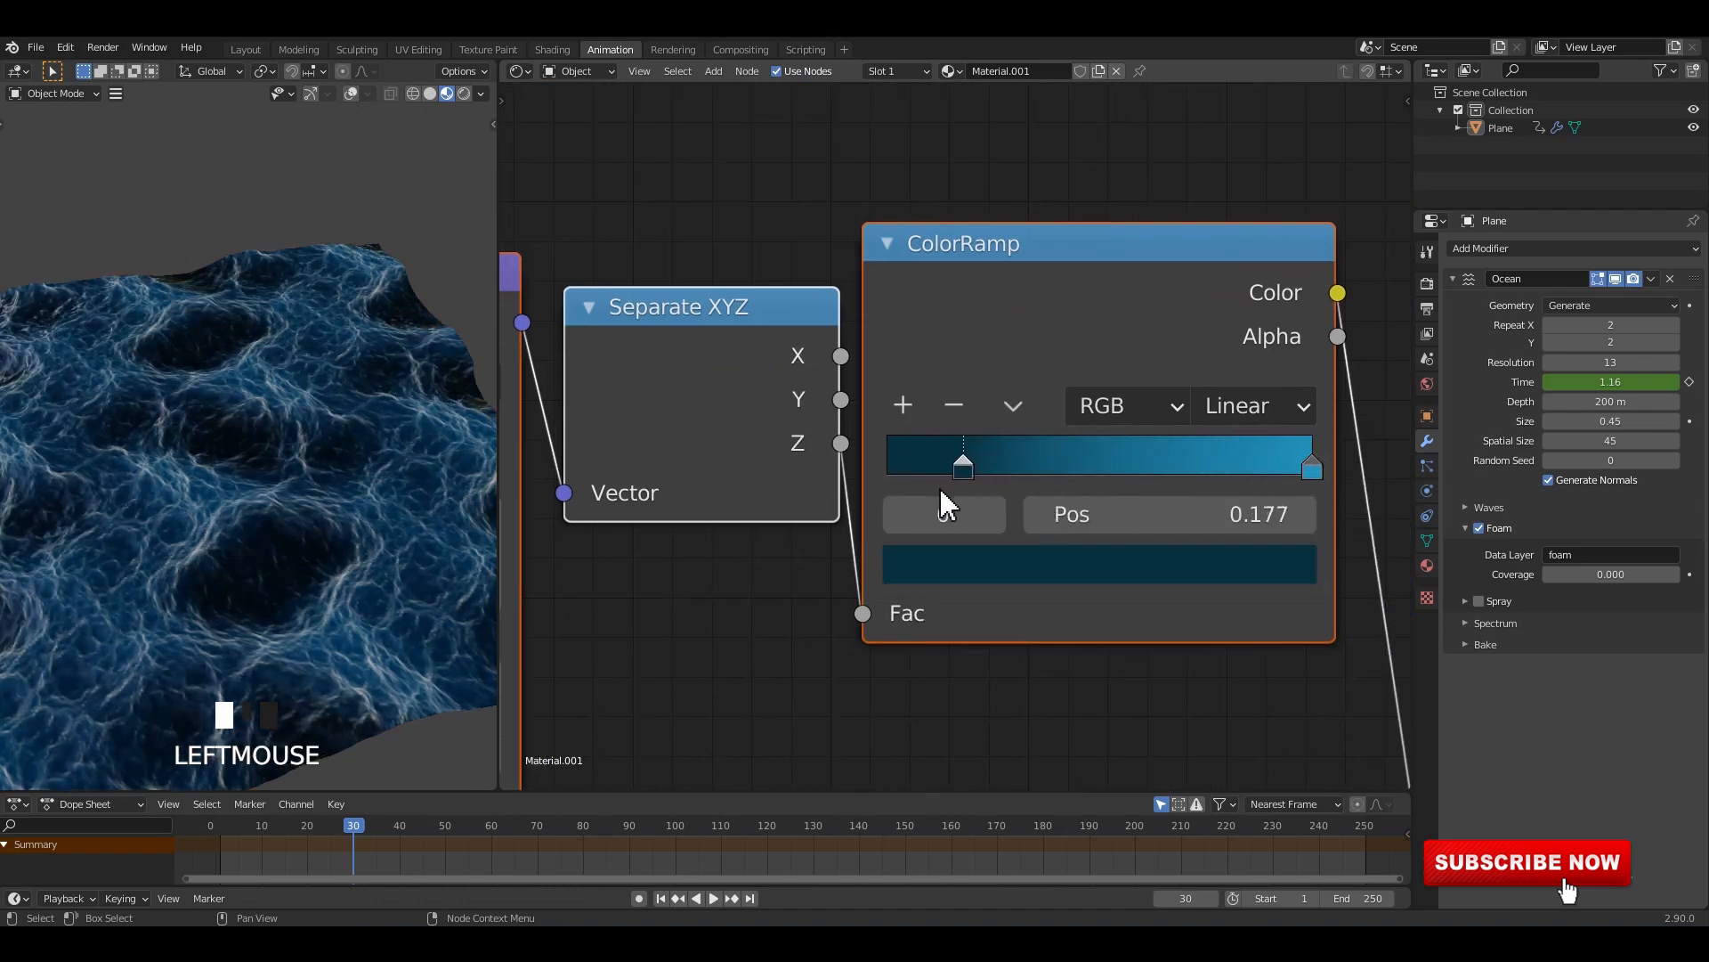
click(1060, 565)
scroll(1125, 572, down, 5)
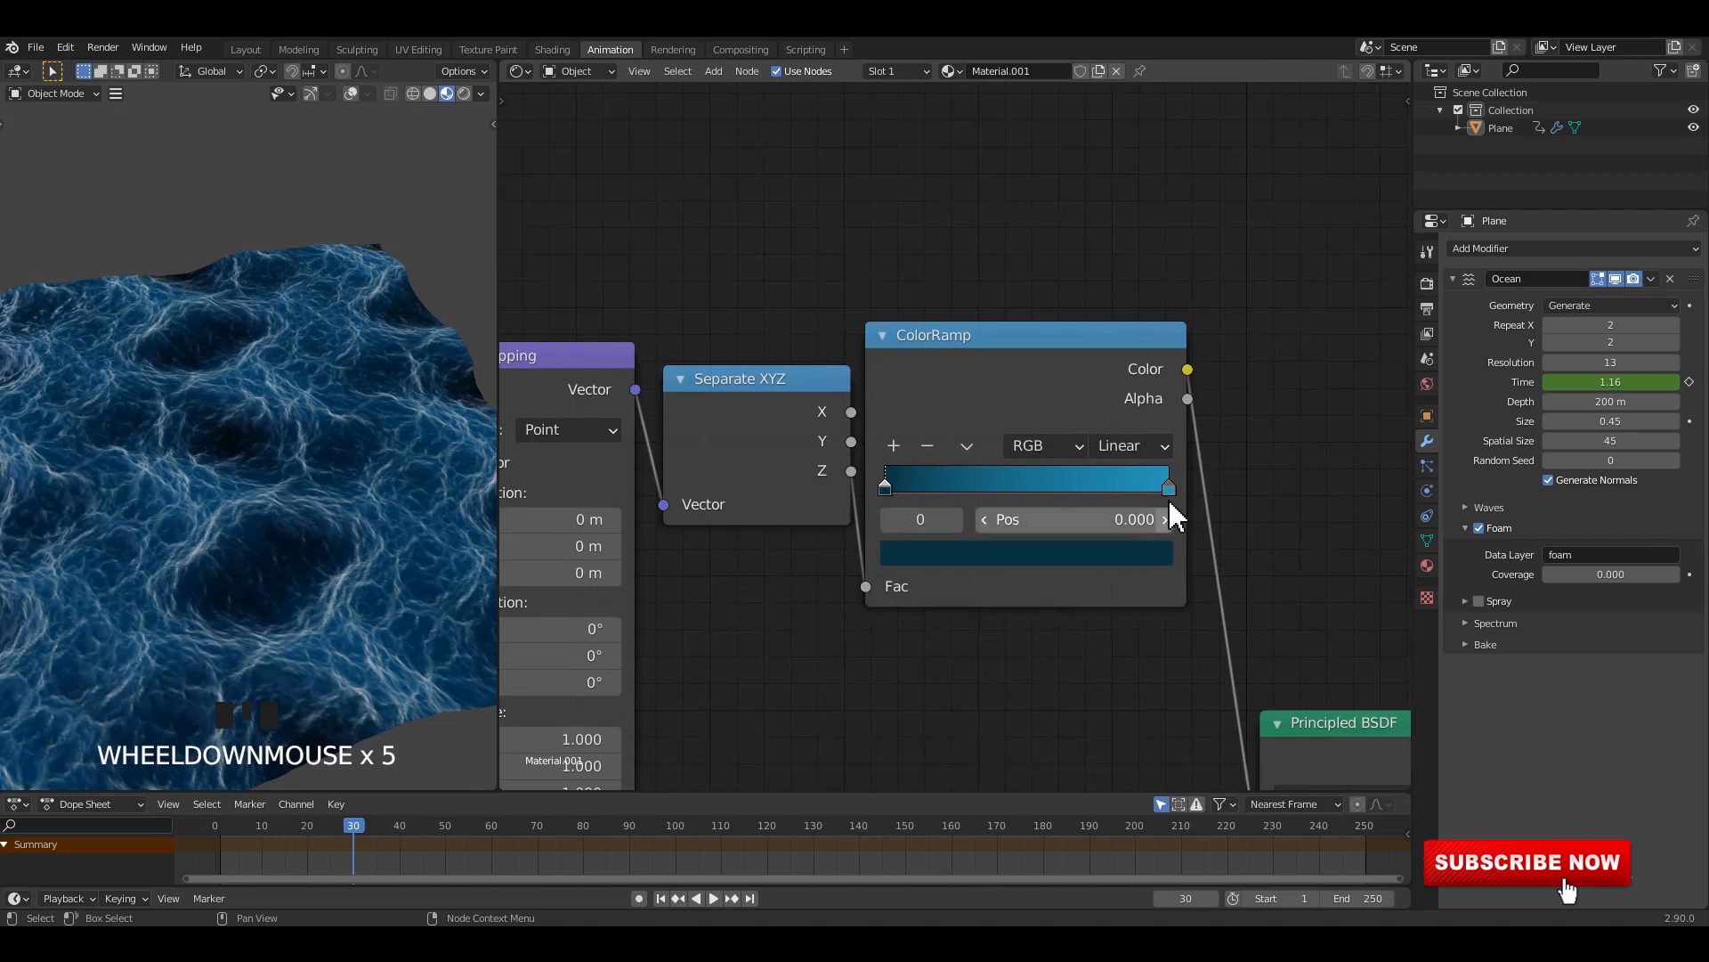
drag(1143, 495, 1184, 521)
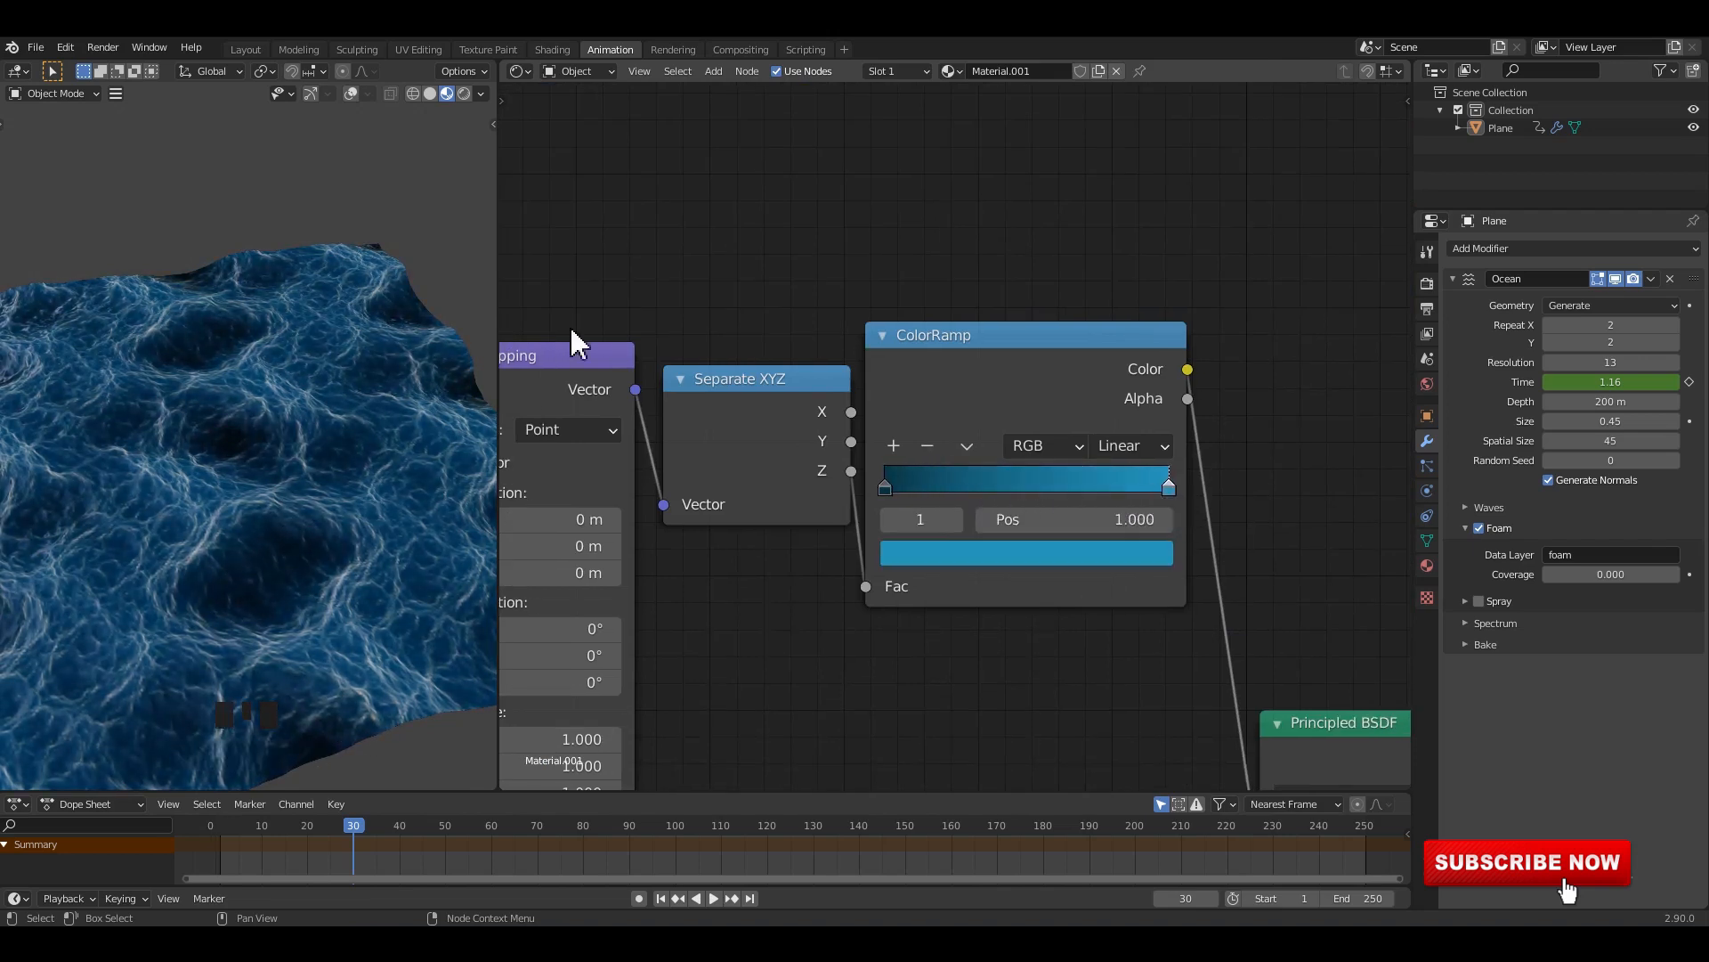
Step: Return to the Layout workspace and check the adjusted ocean colours from a lower angle
scroll(427, 178, down, 1)
click(252, 50)
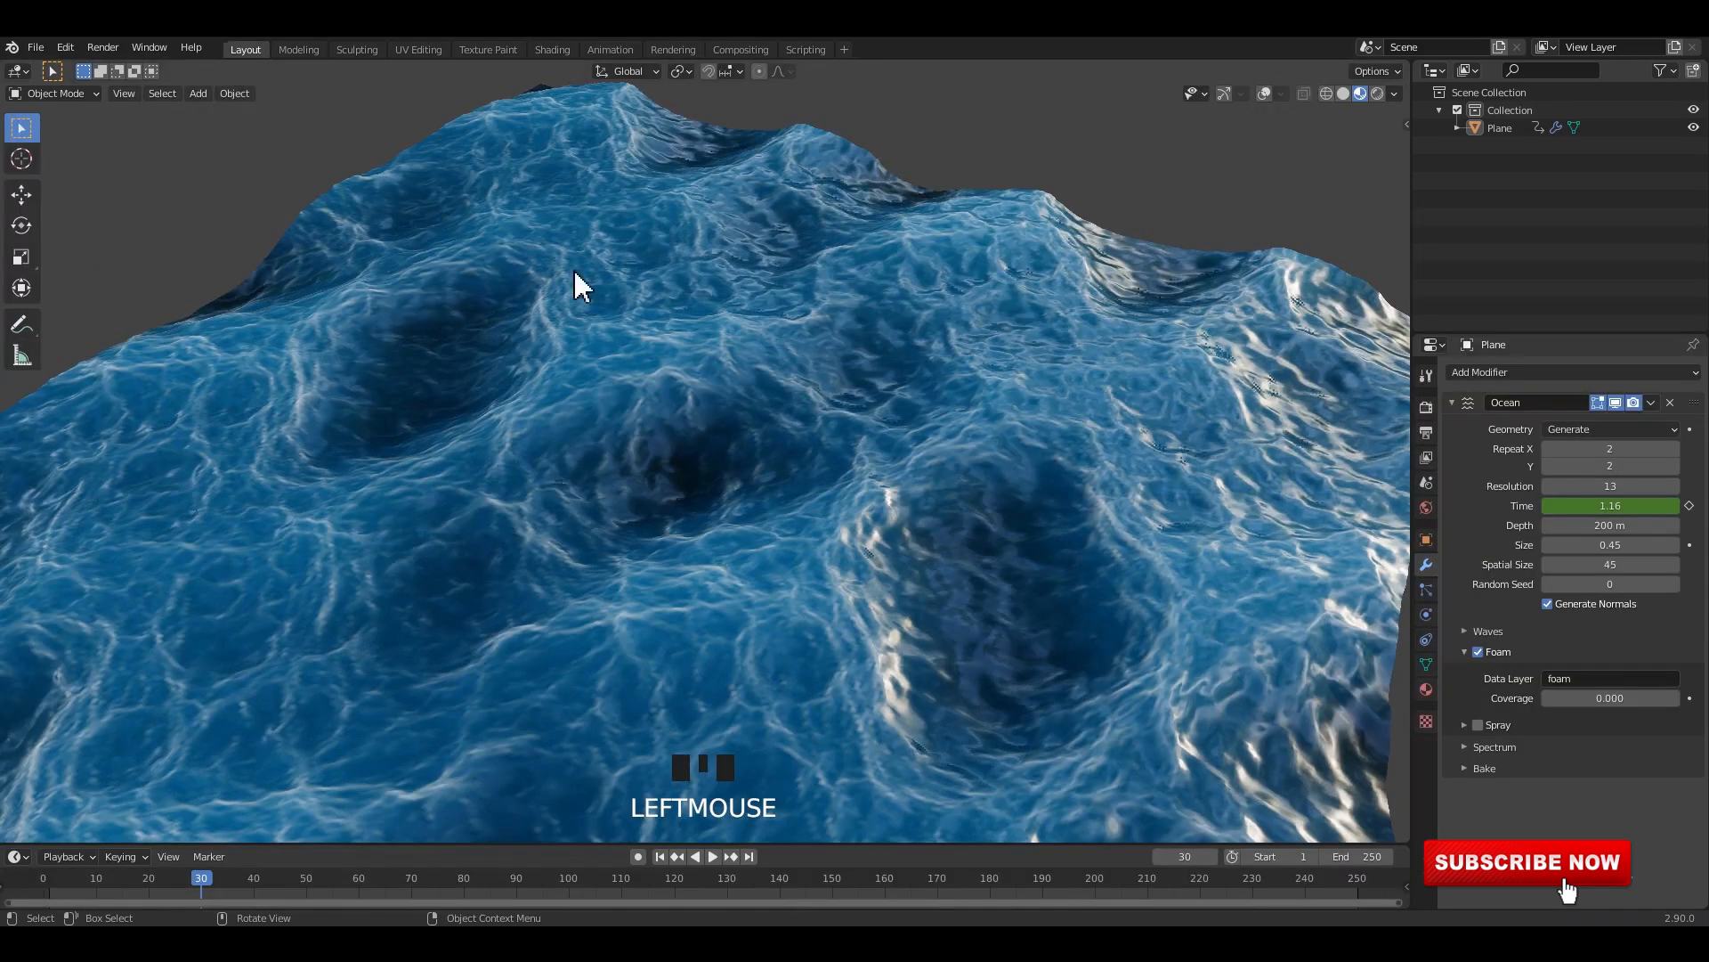
middle_drag(578, 285, 957, 281)
scroll(606, 286, up, 2)
scroll(935, 303, down, 2)
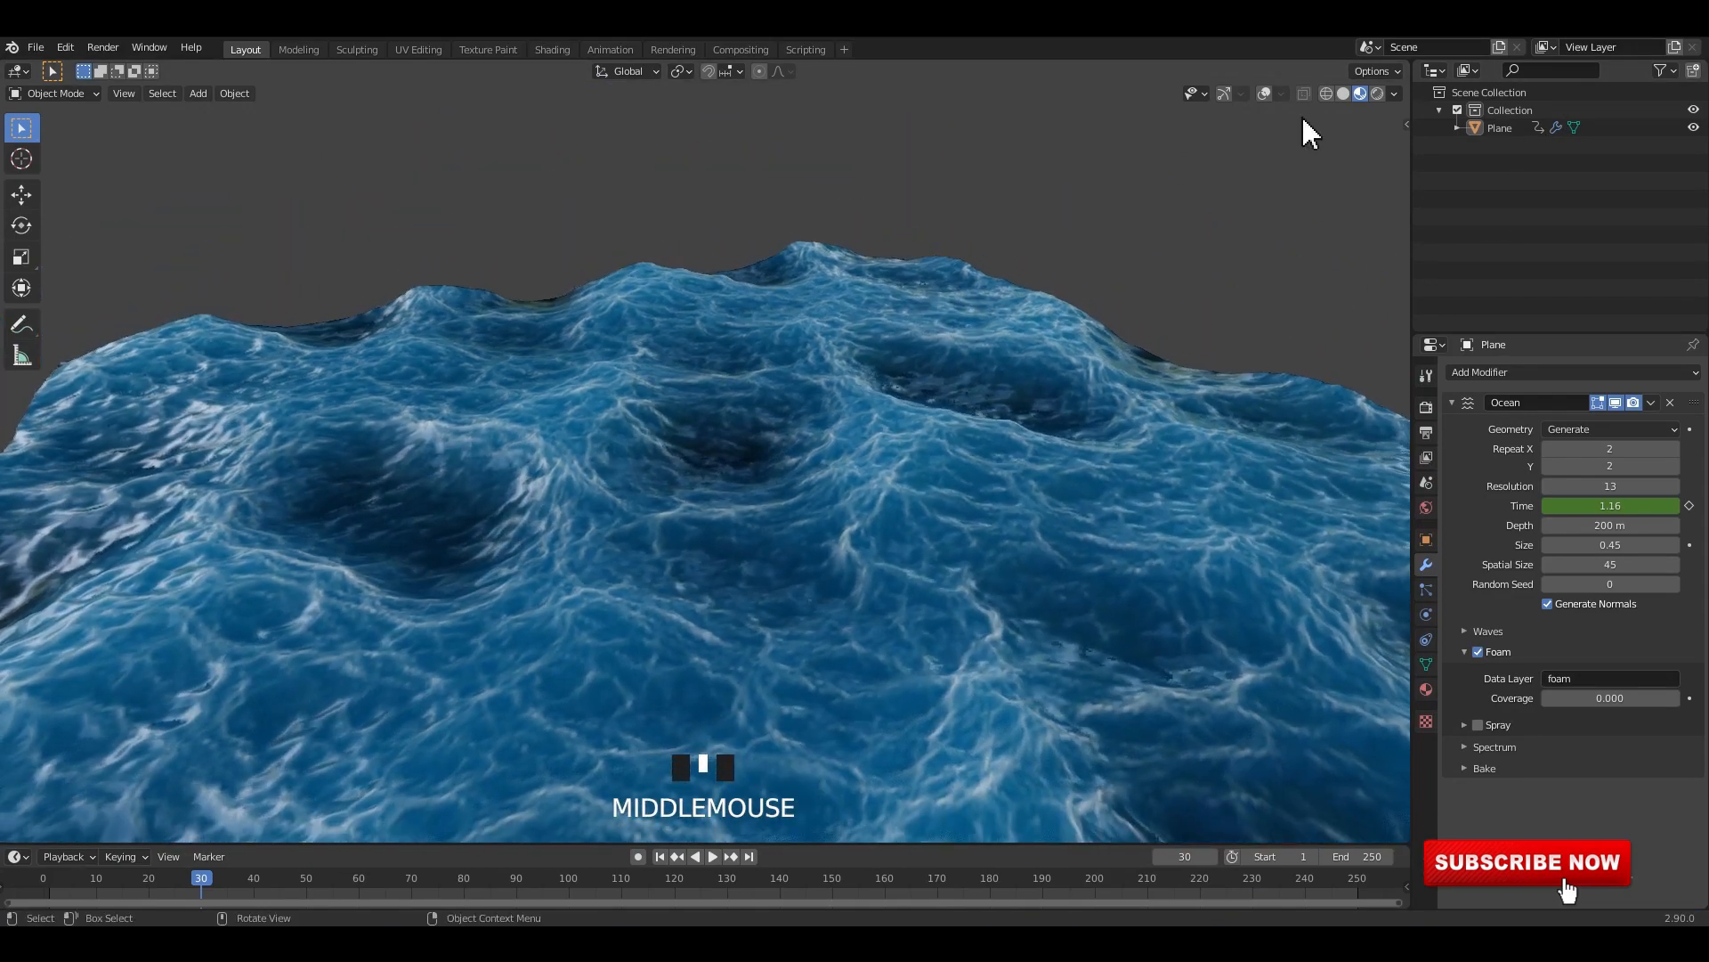
Step: Show the ocean in Rendered viewport shading
click(1377, 94)
click(782, 344)
mouse_move(783, 344)
middle_down()
mouse_move(815, 332)
mouse_move(809, 378)
mouse_move(843, 362)
mouse_move(824, 331)
mouse_move(771, 332)
mouse_move(753, 305)
mouse_move(869, 325)
mouse_move(892, 302)
mouse_move(913, 350)
middle_up()
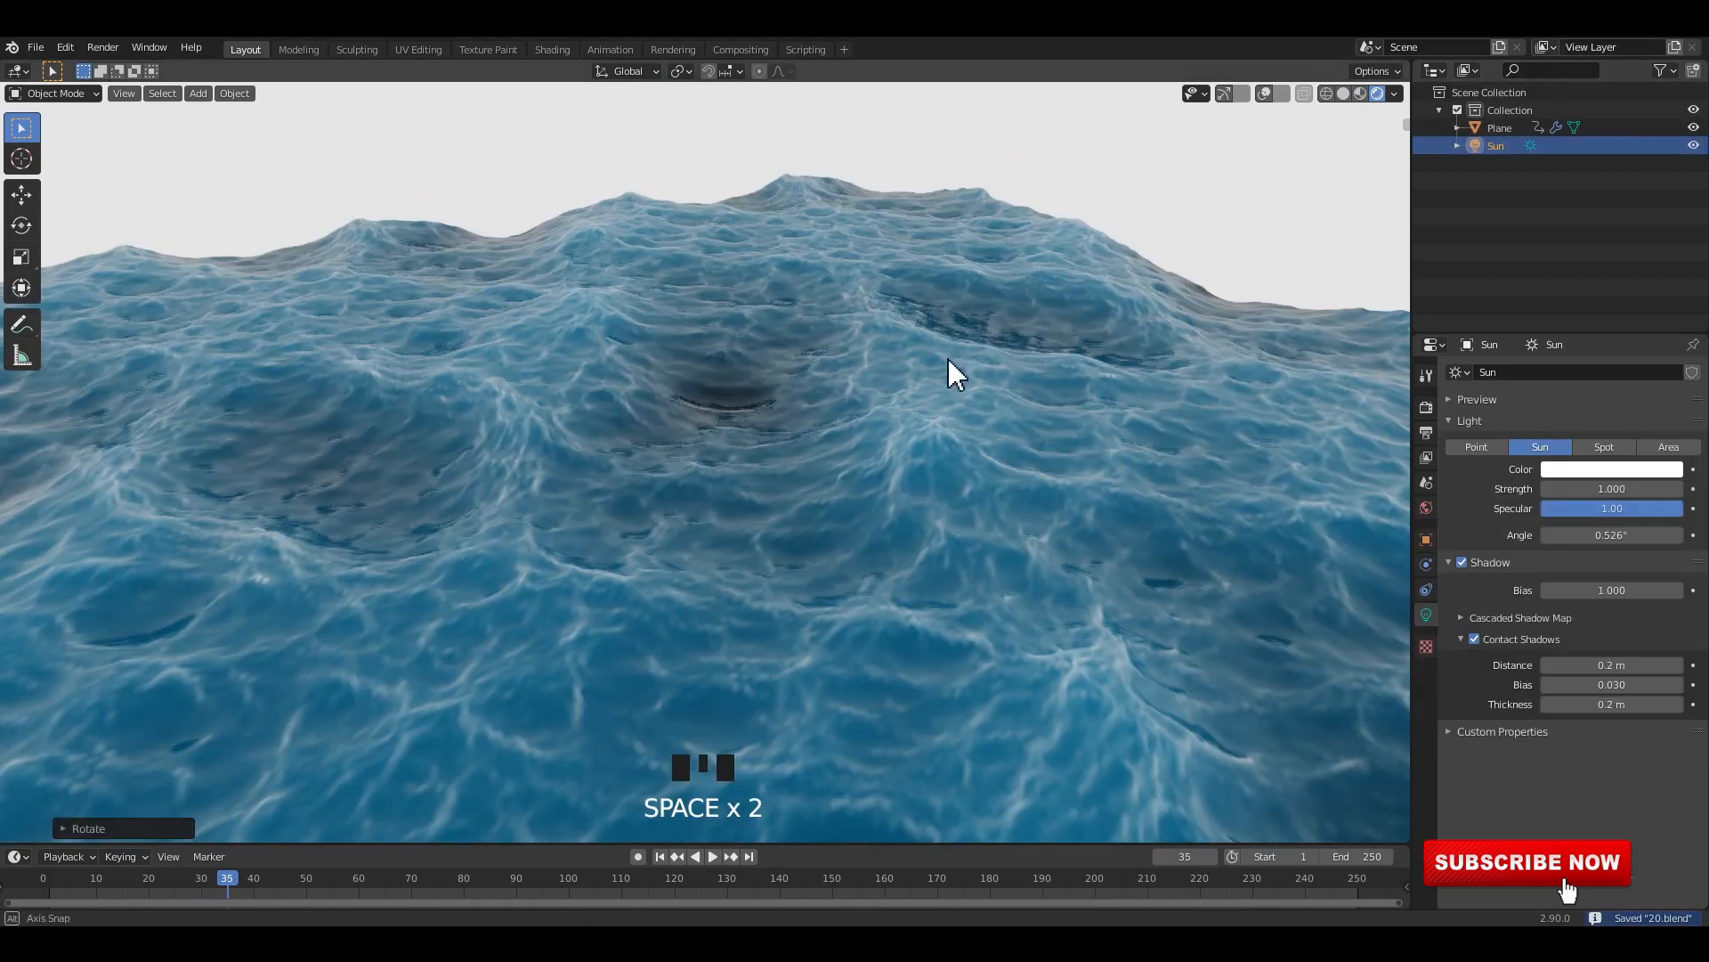
Step: Play the sunlit ocean's animation in Rendered shading and examine it from several angles
key(space)
scroll(664, 572, down, 2)
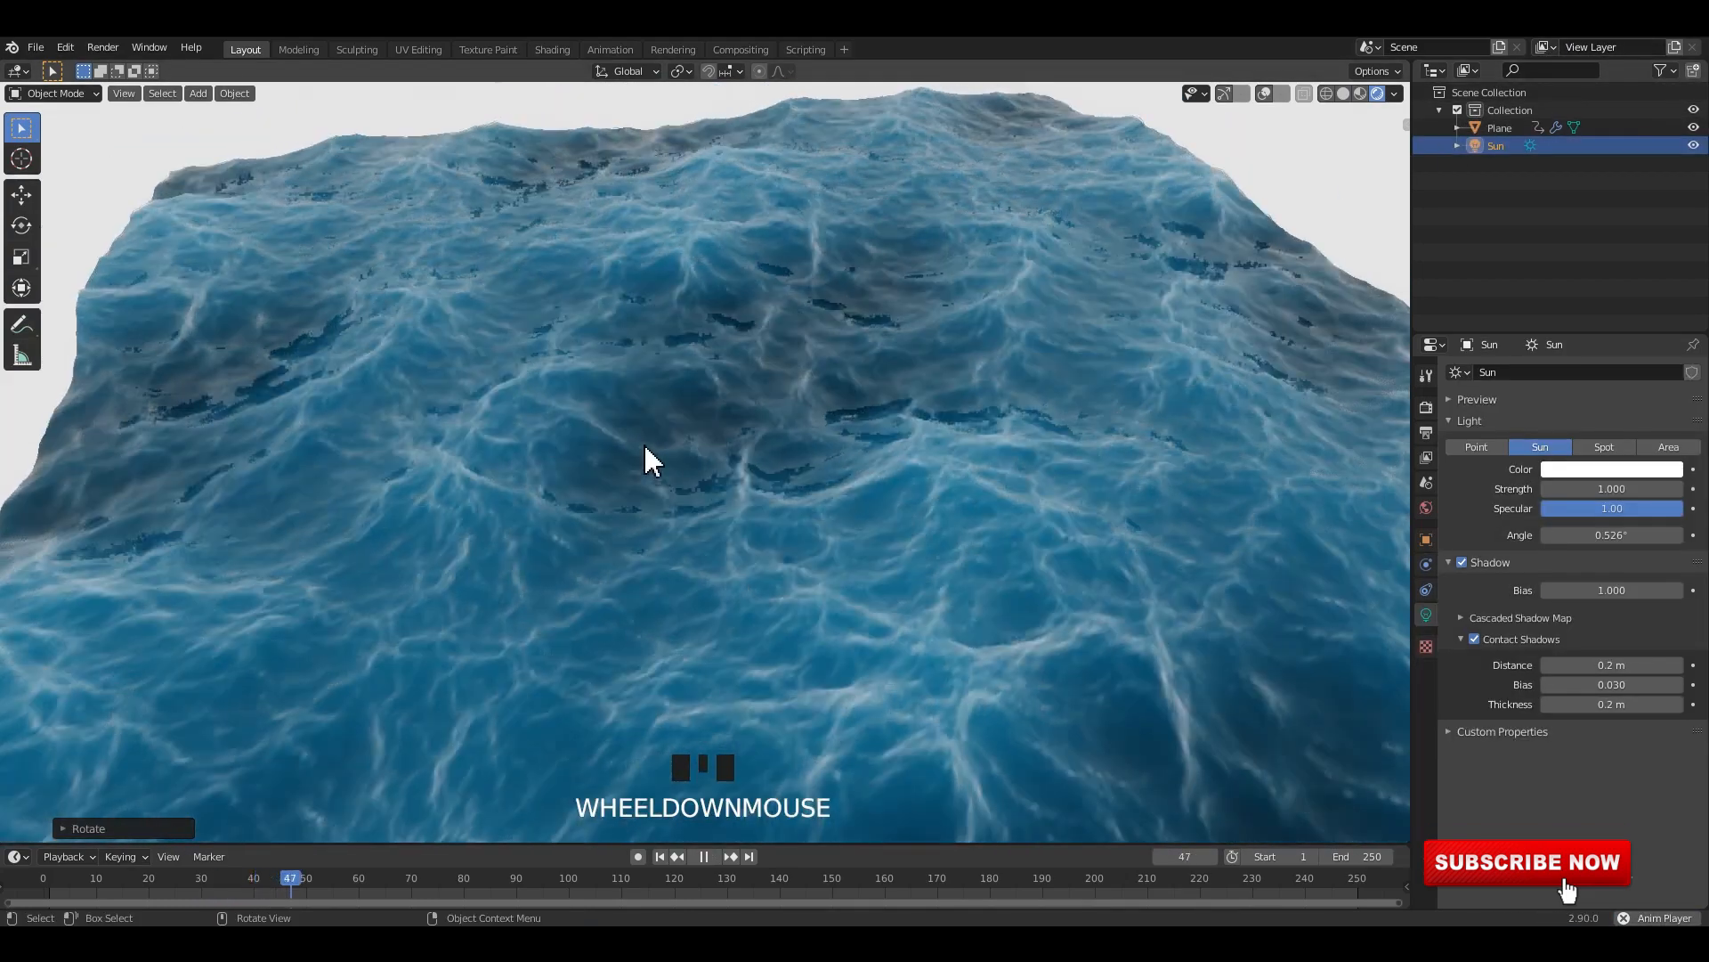
scroll(575, 467, up, 2)
middle_drag(563, 442, 574, 413)
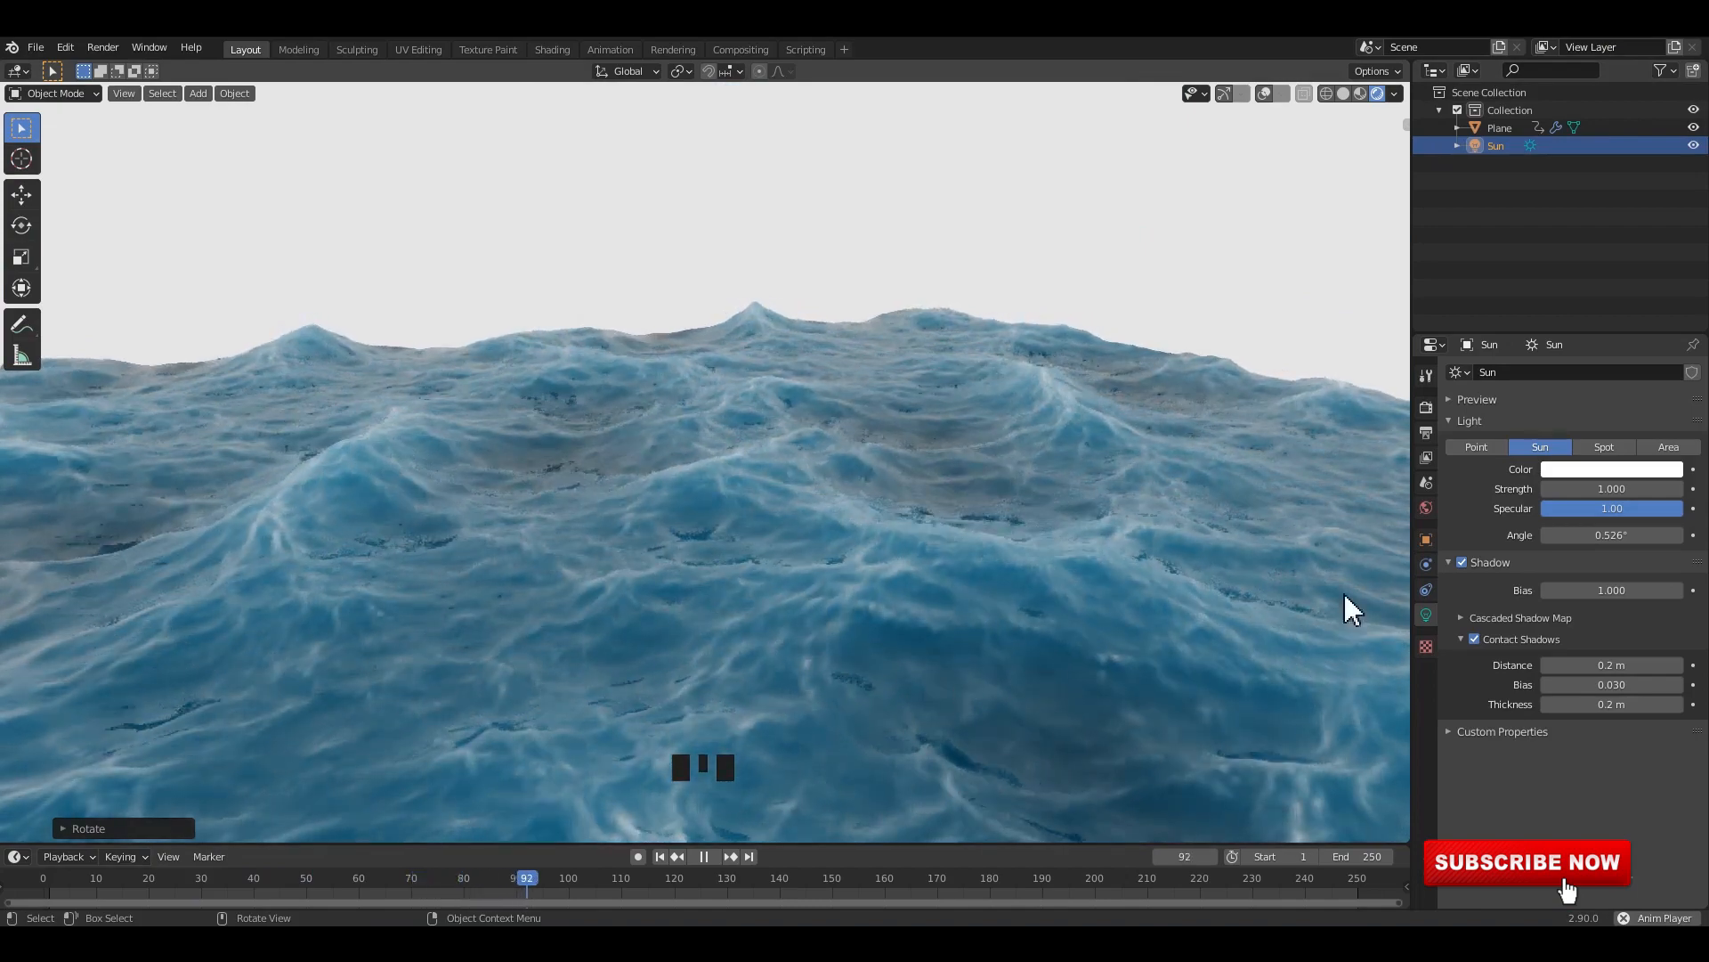
middle_drag(785, 539, 965, 531)
key(space)
Step: Compare the ocean in Solid and Material Preview shading, and play the animation again in Rendered shading
click(1343, 94)
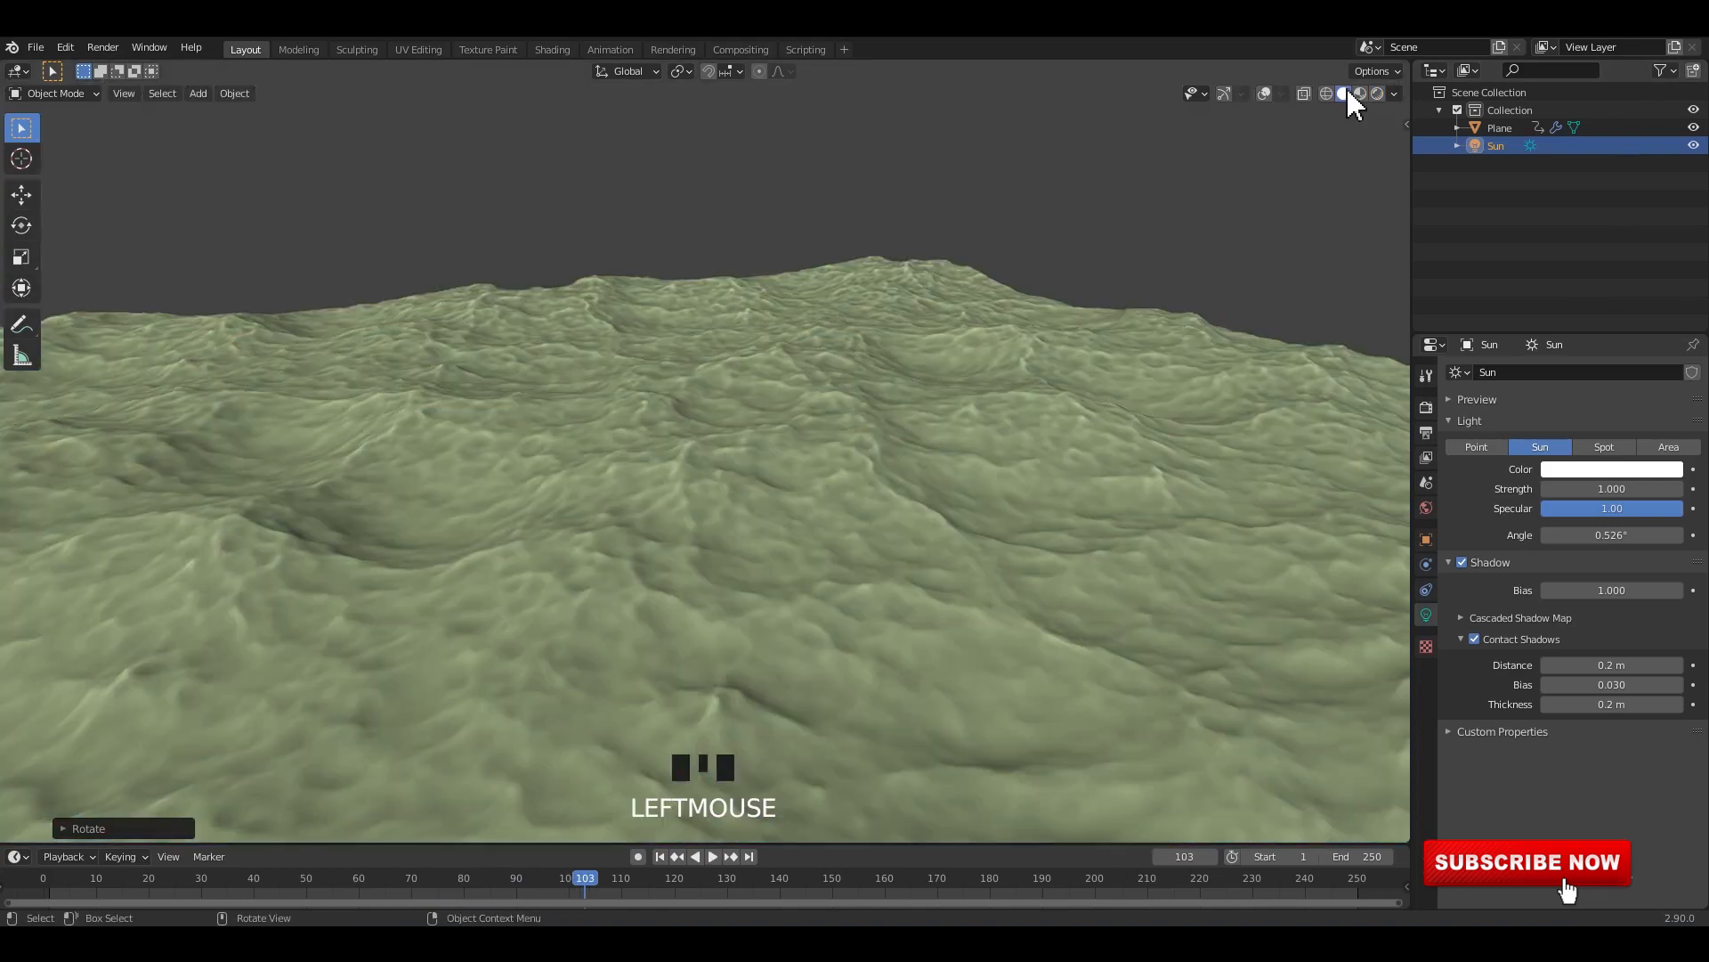
click(1361, 94)
click(1377, 95)
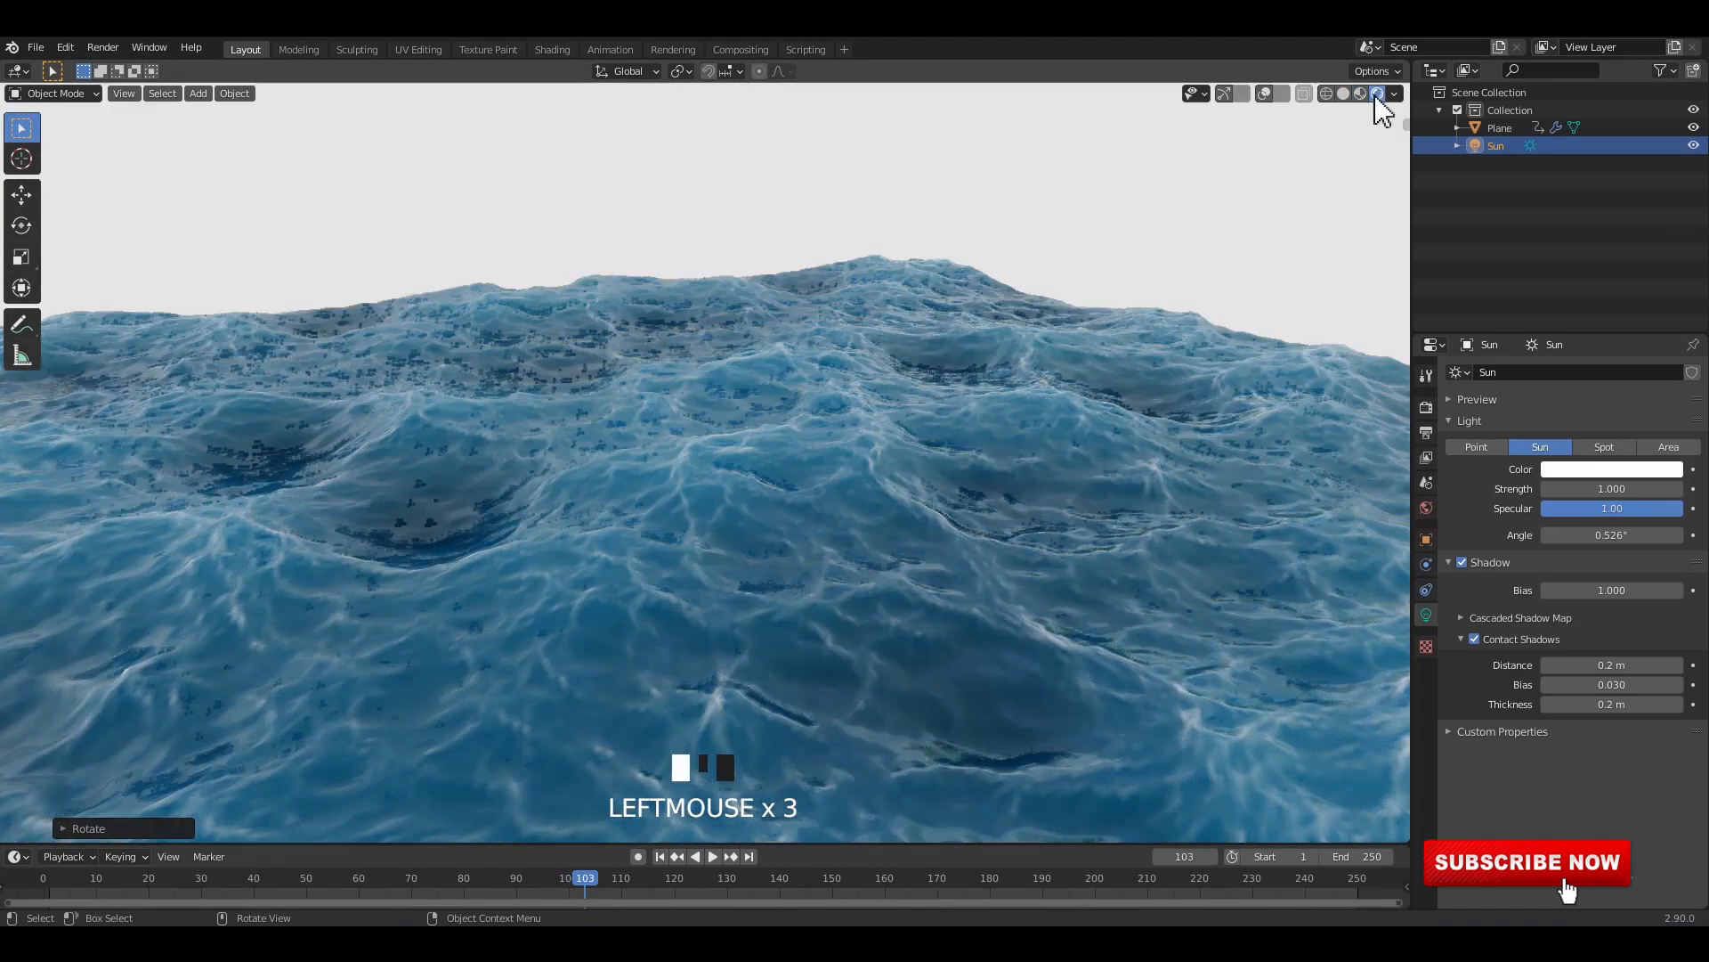
key(space)
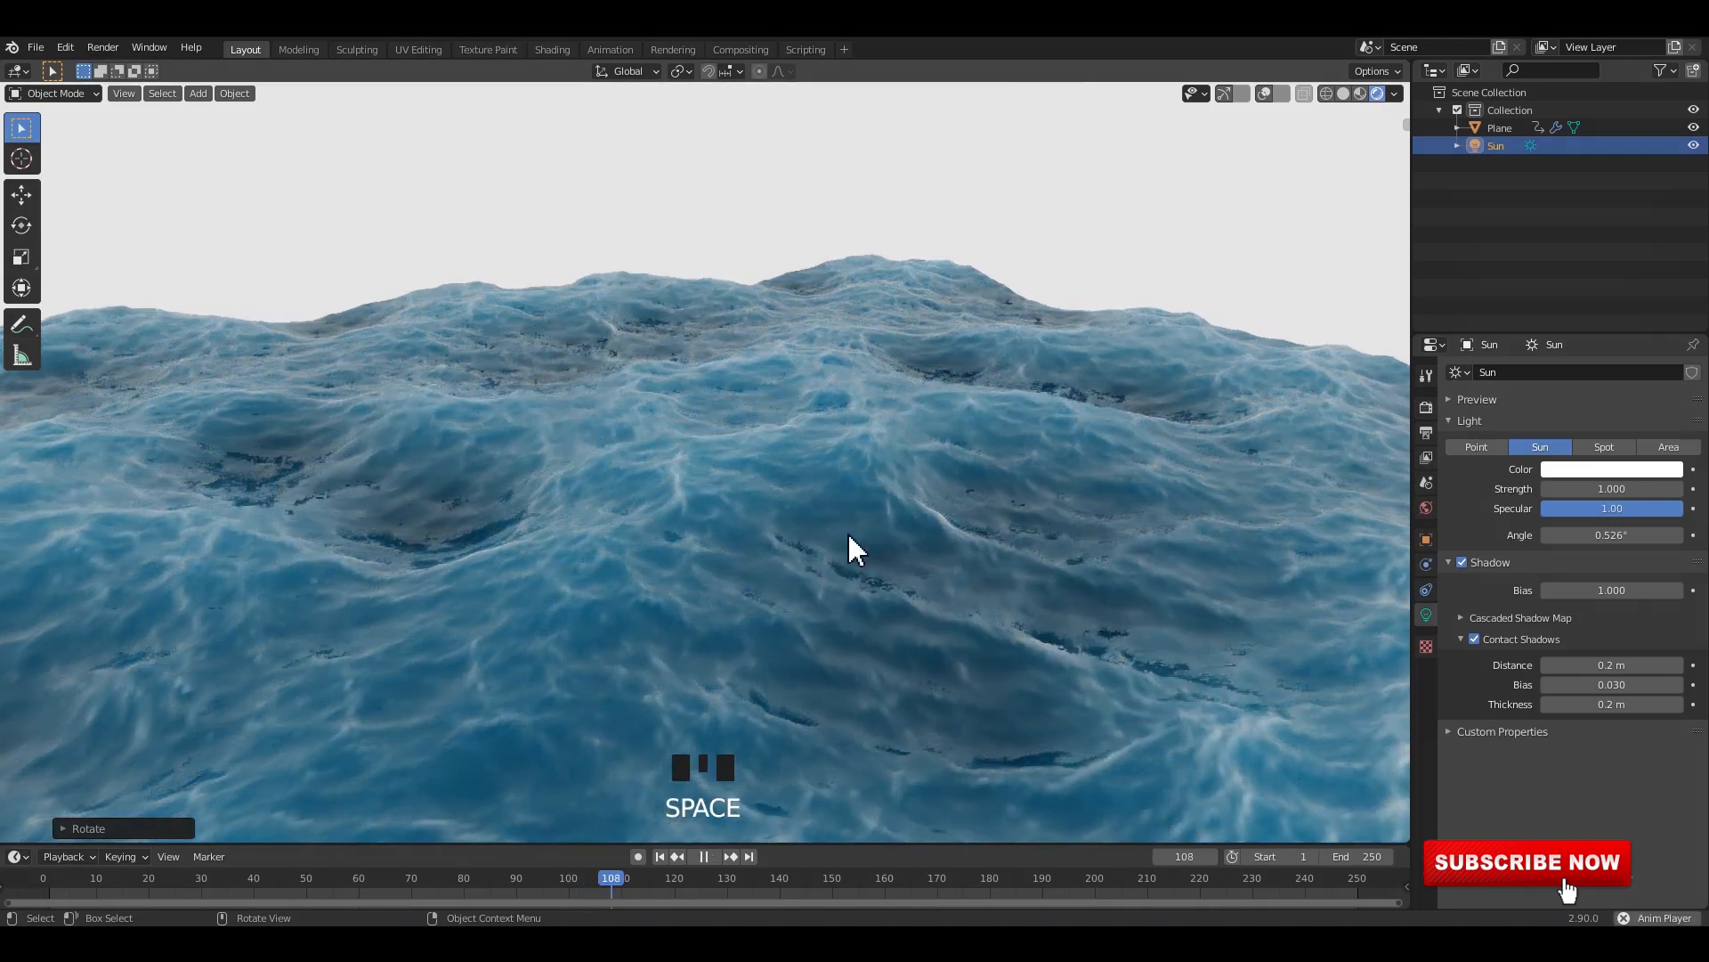